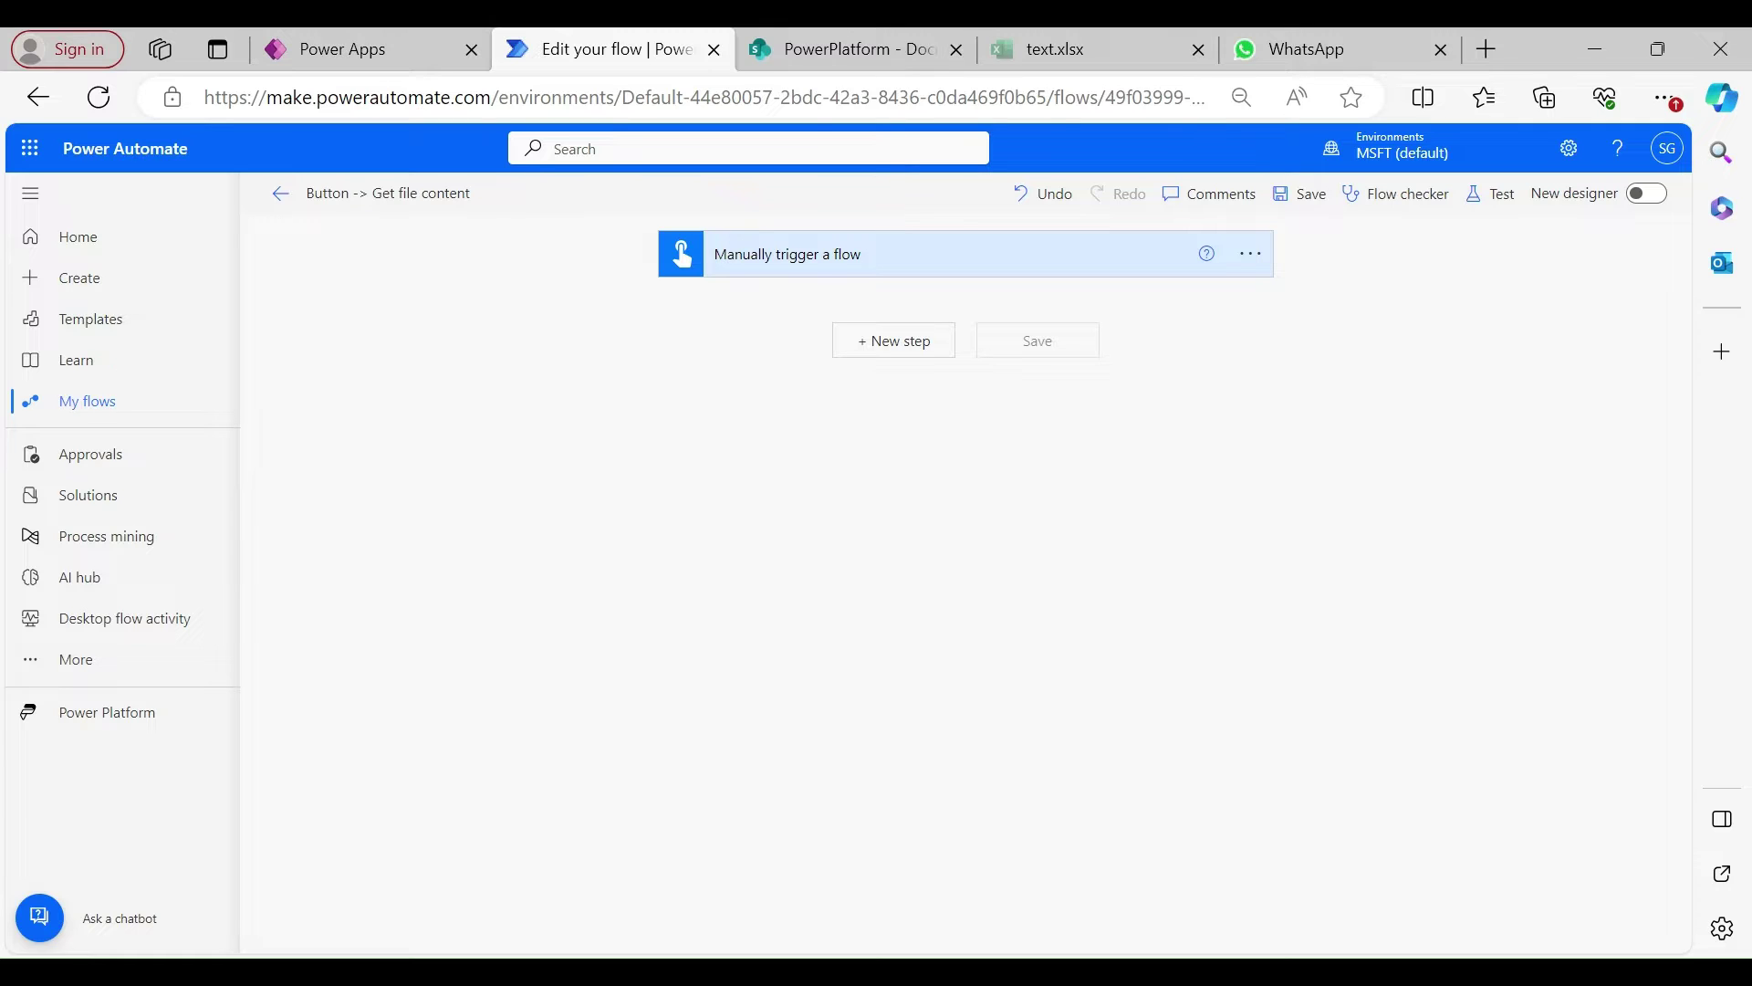
Create a blank Excel workbook in the PowerPlatform SharePoint Documents library and close the opened workbook.
click(835, 50)
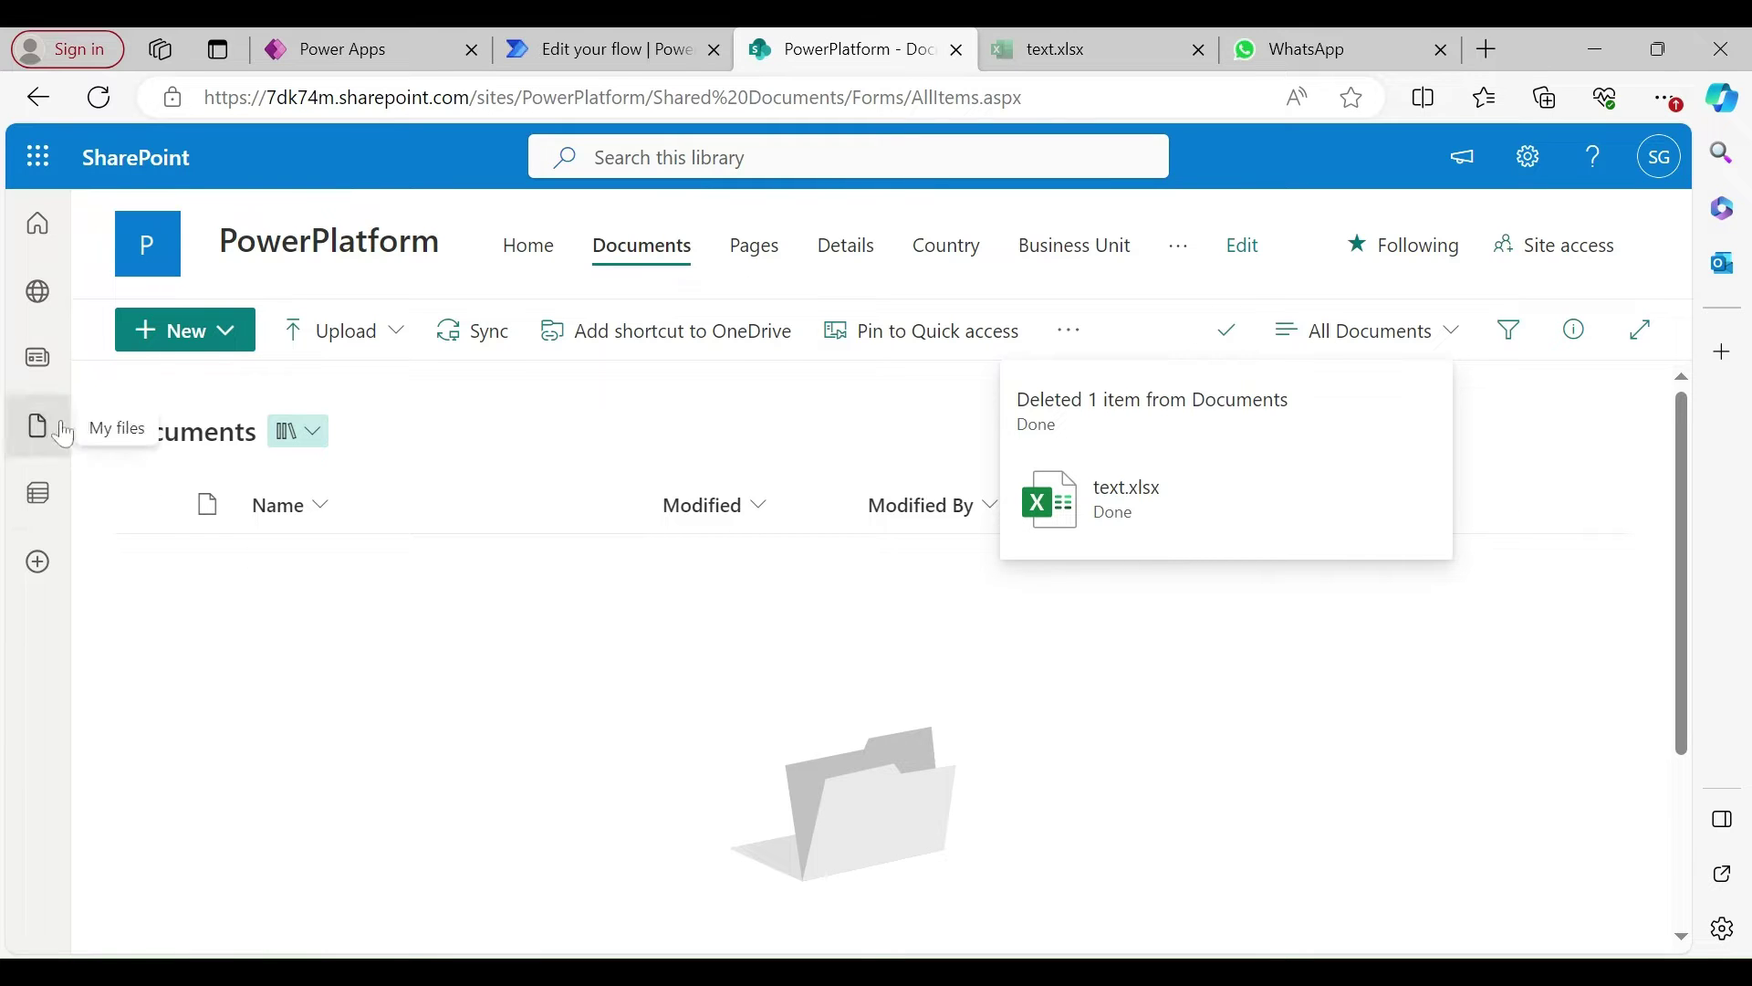
click(199, 347)
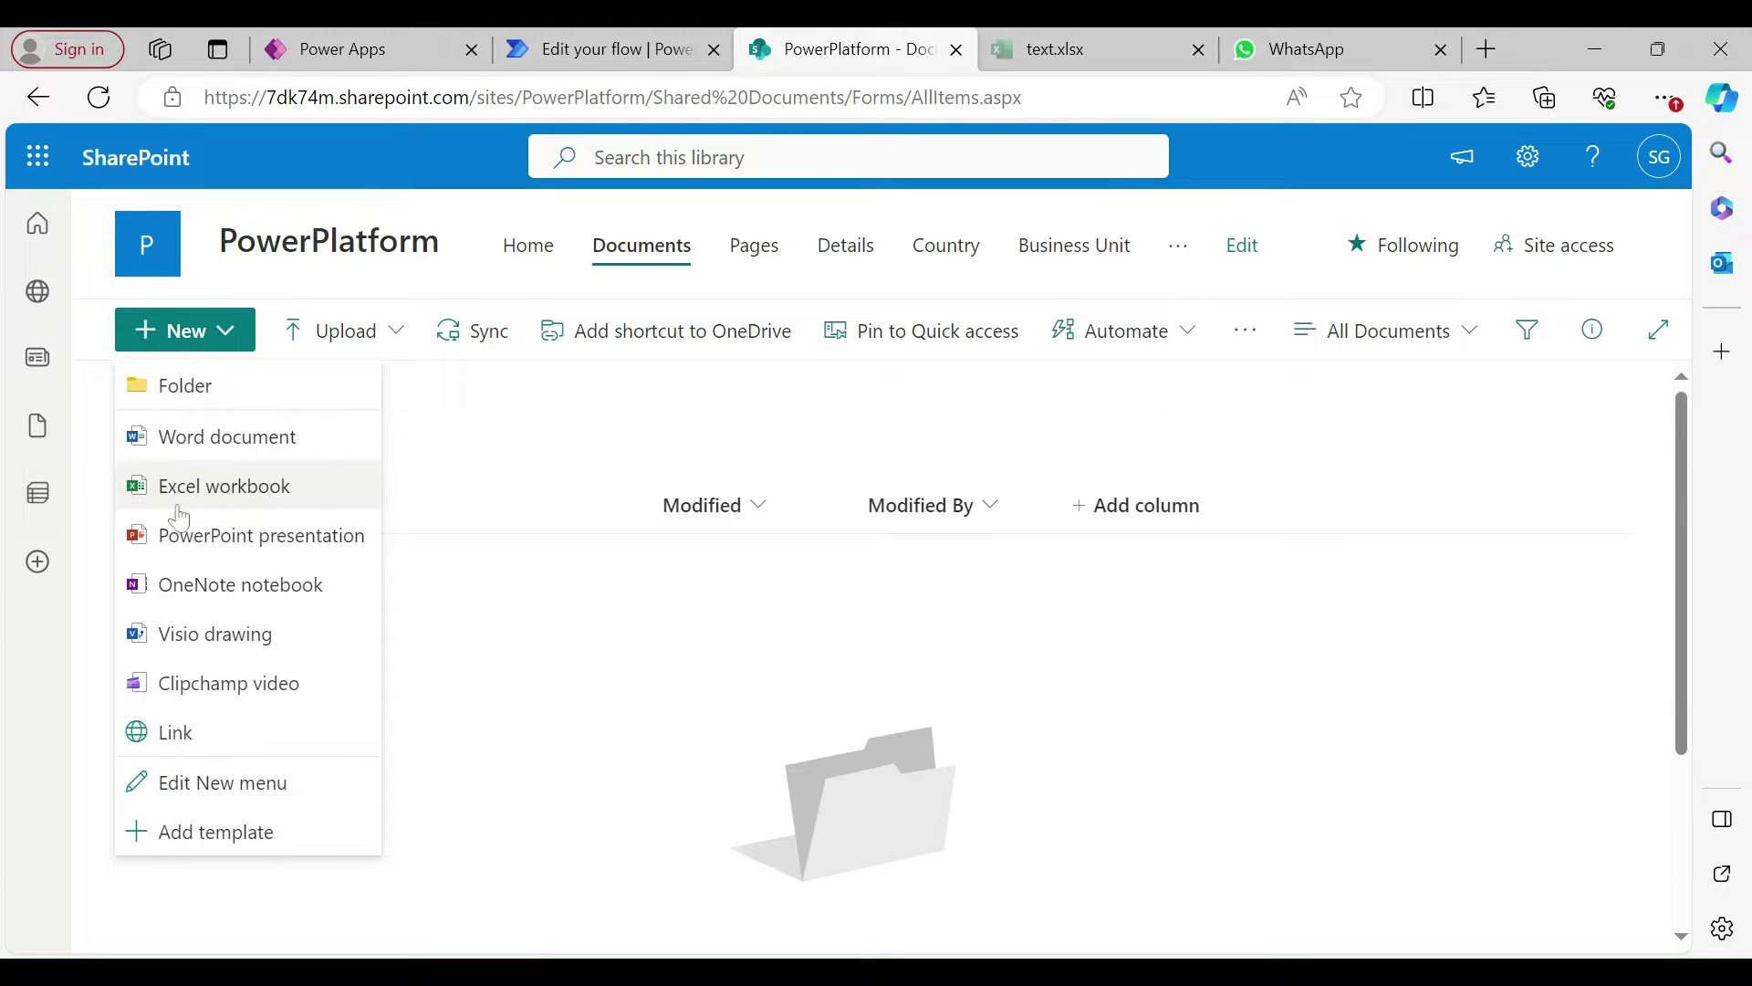
click(220, 497)
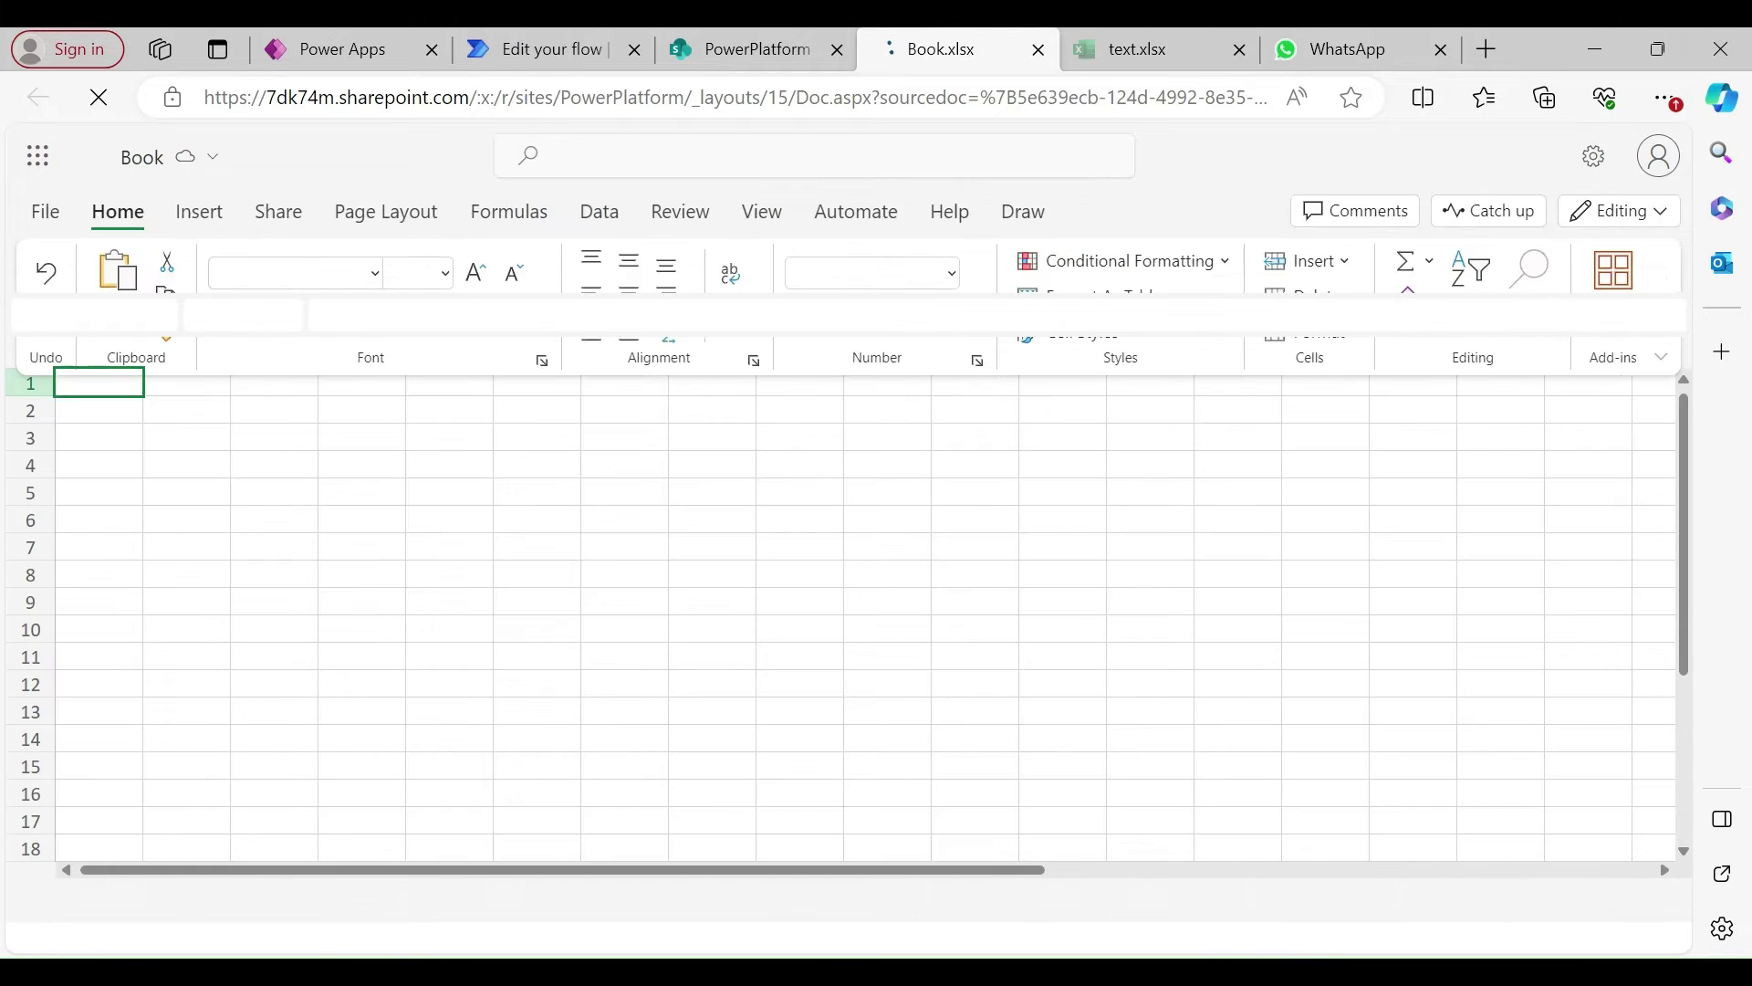
click(1040, 52)
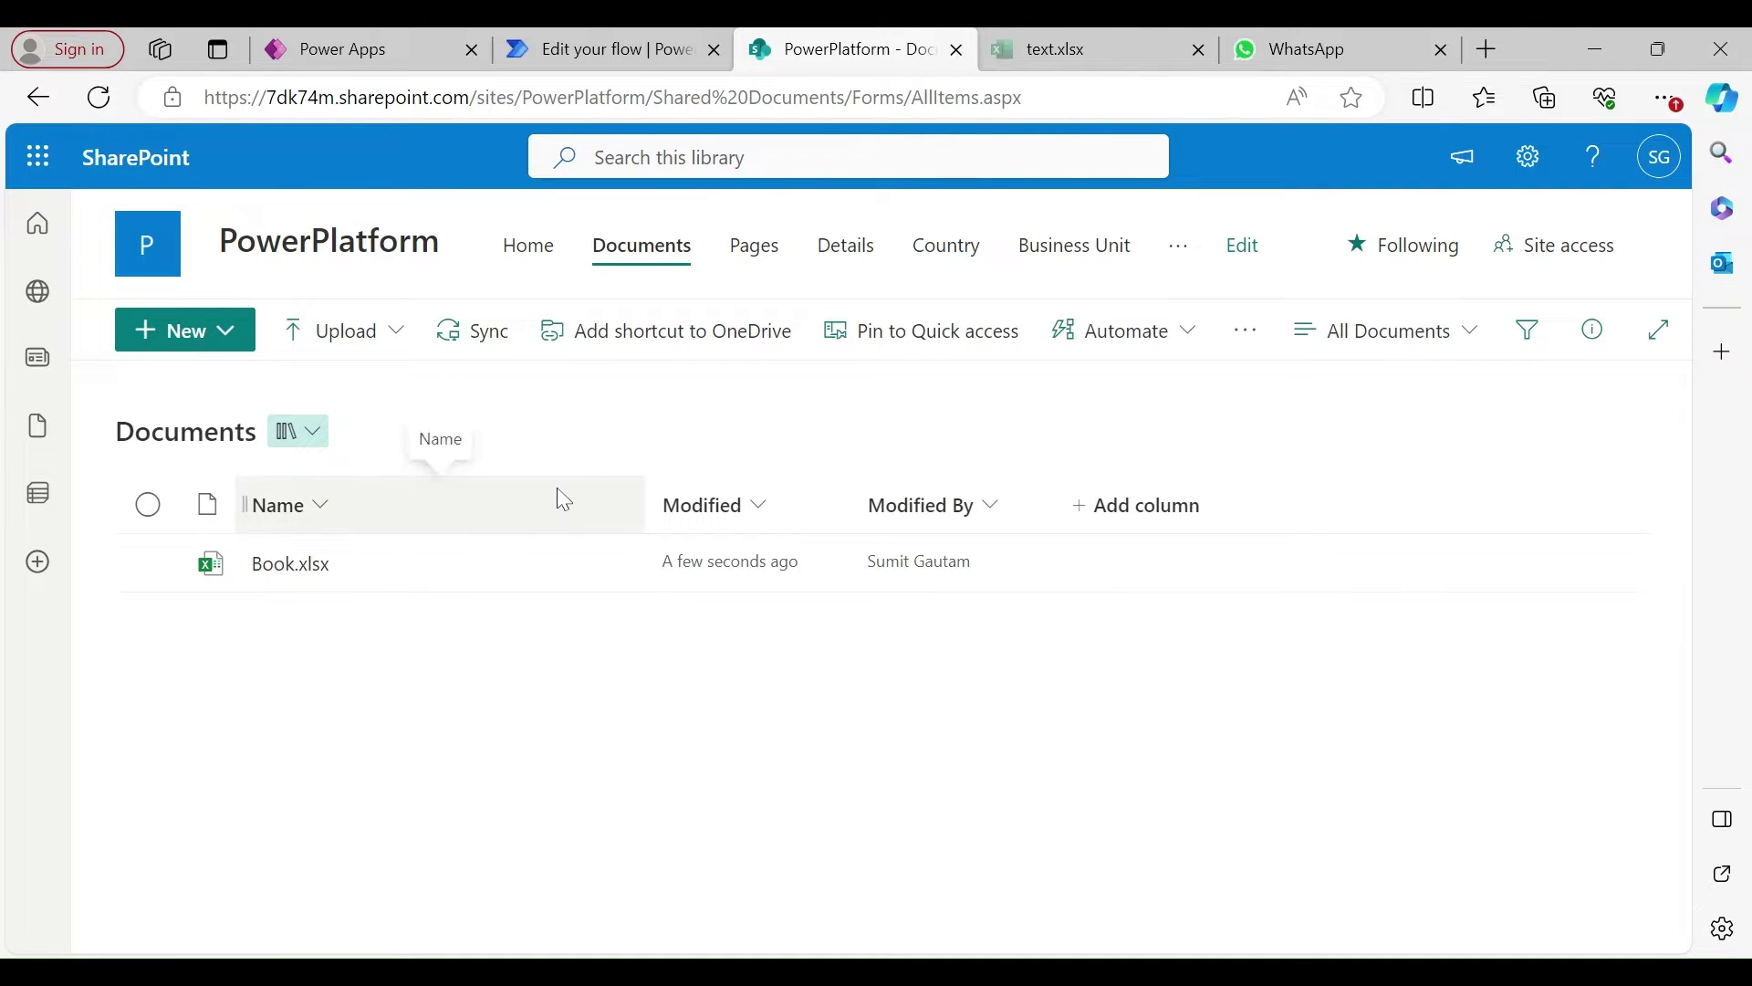
Switch to Power Automate and add SharePoint's Get file content action after the manual trigger.
click(628, 51)
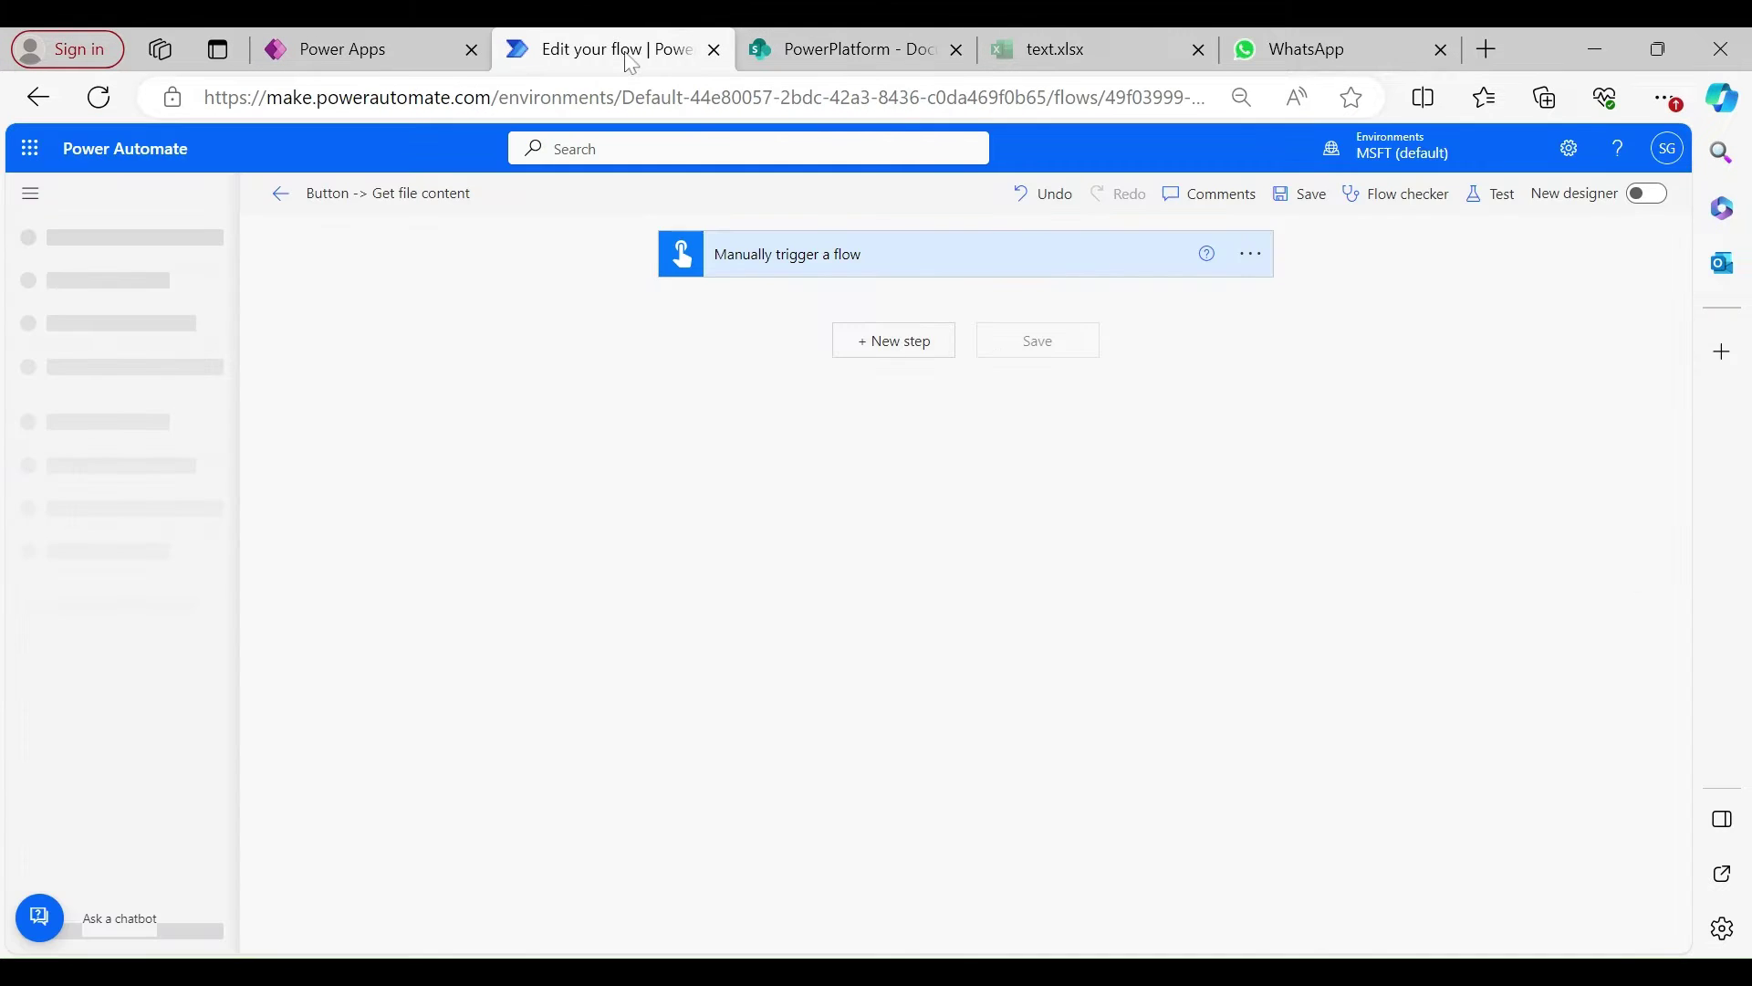
click(896, 345)
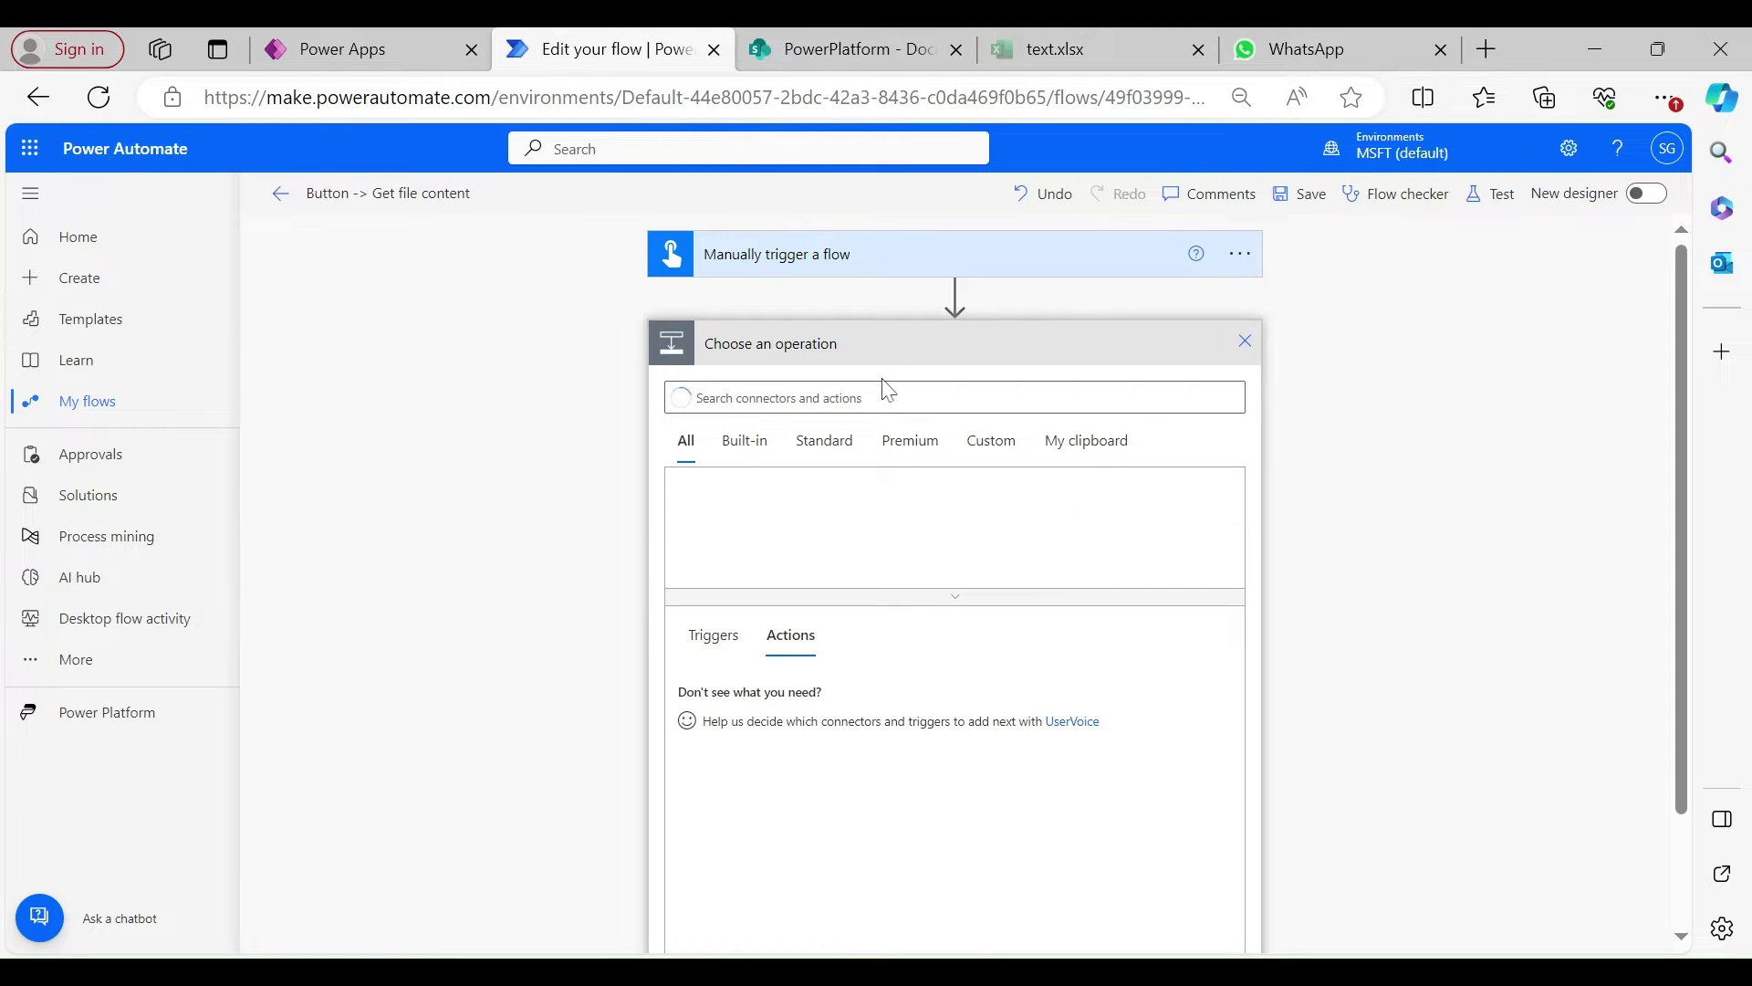
text(et file)
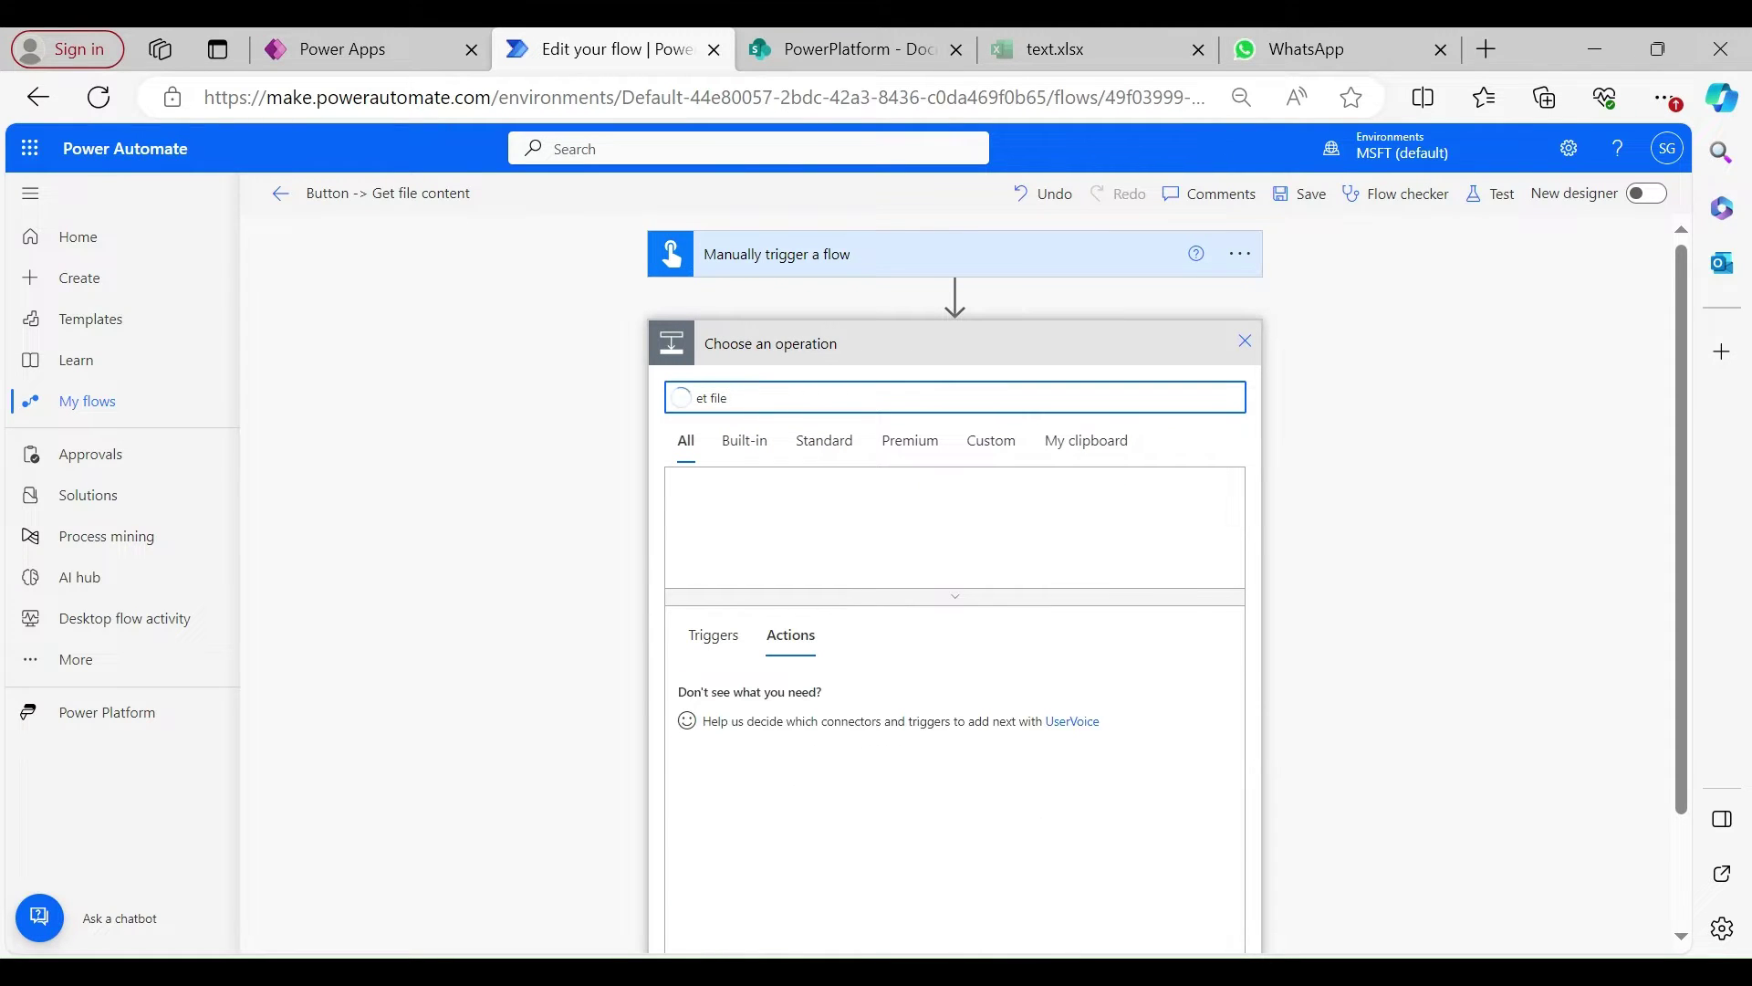
key(BackSpace)
key(BackSpace)
key(BackSpace)
key(BackSpace)
key(BackSpace)
text(get)
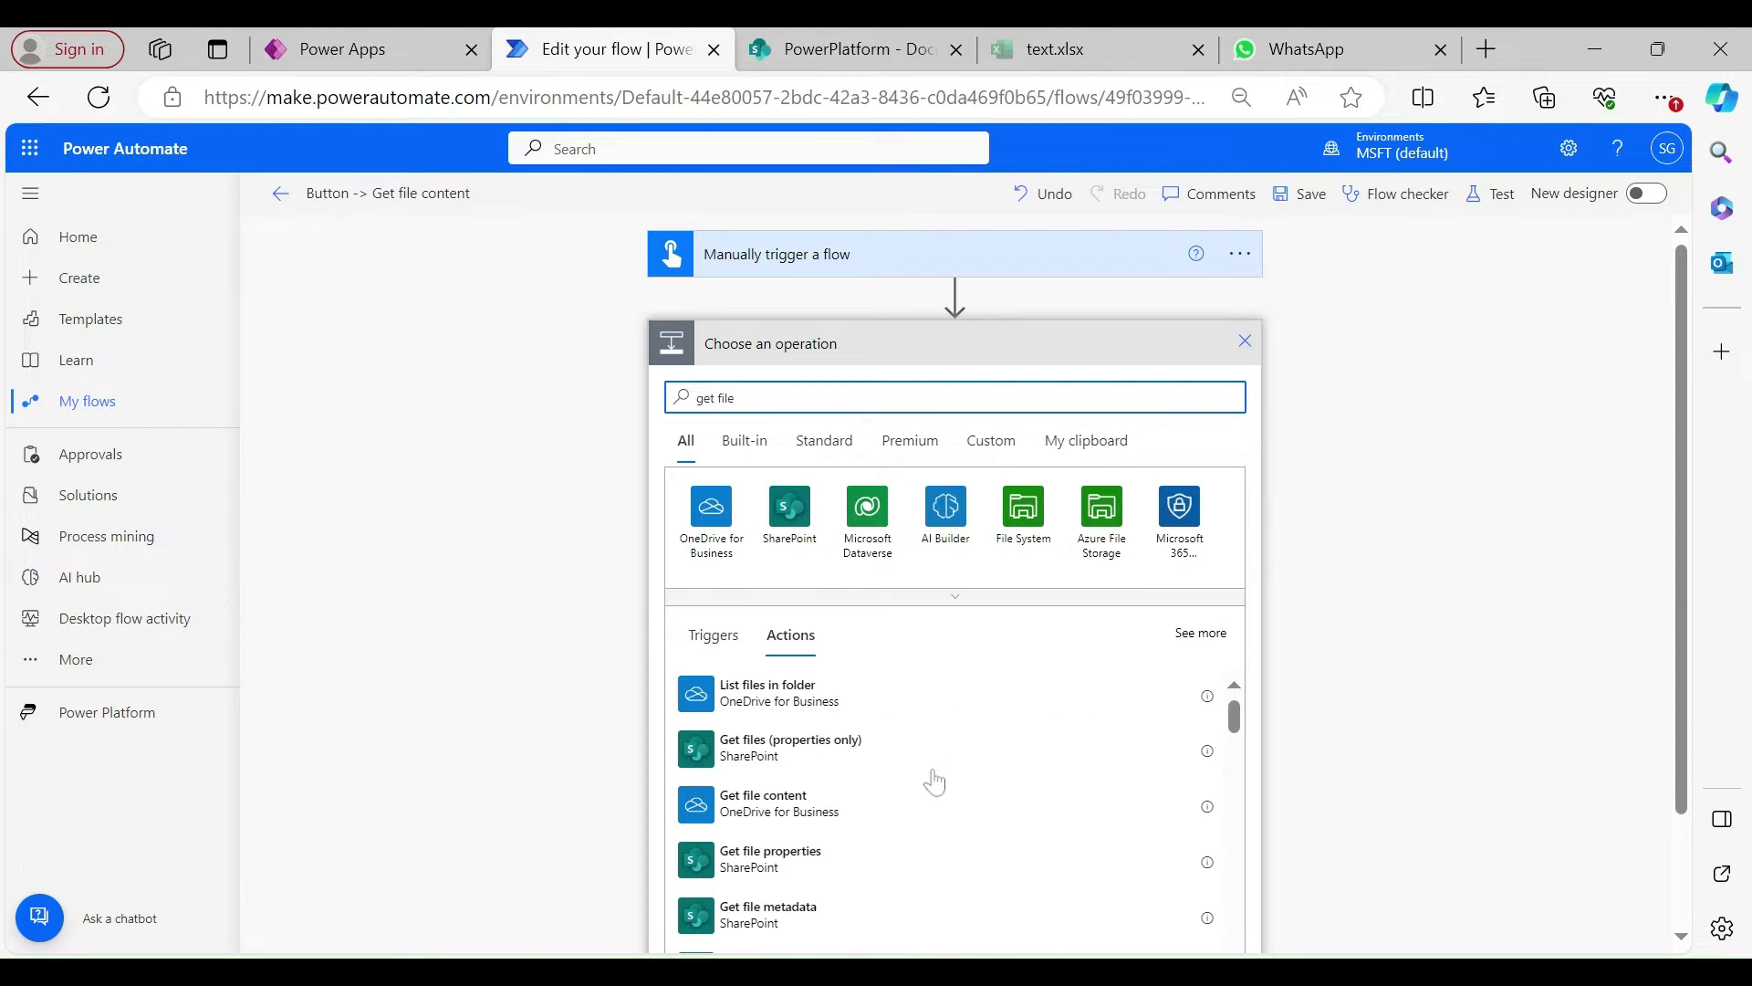
drag(1686, 392, 1659, 597)
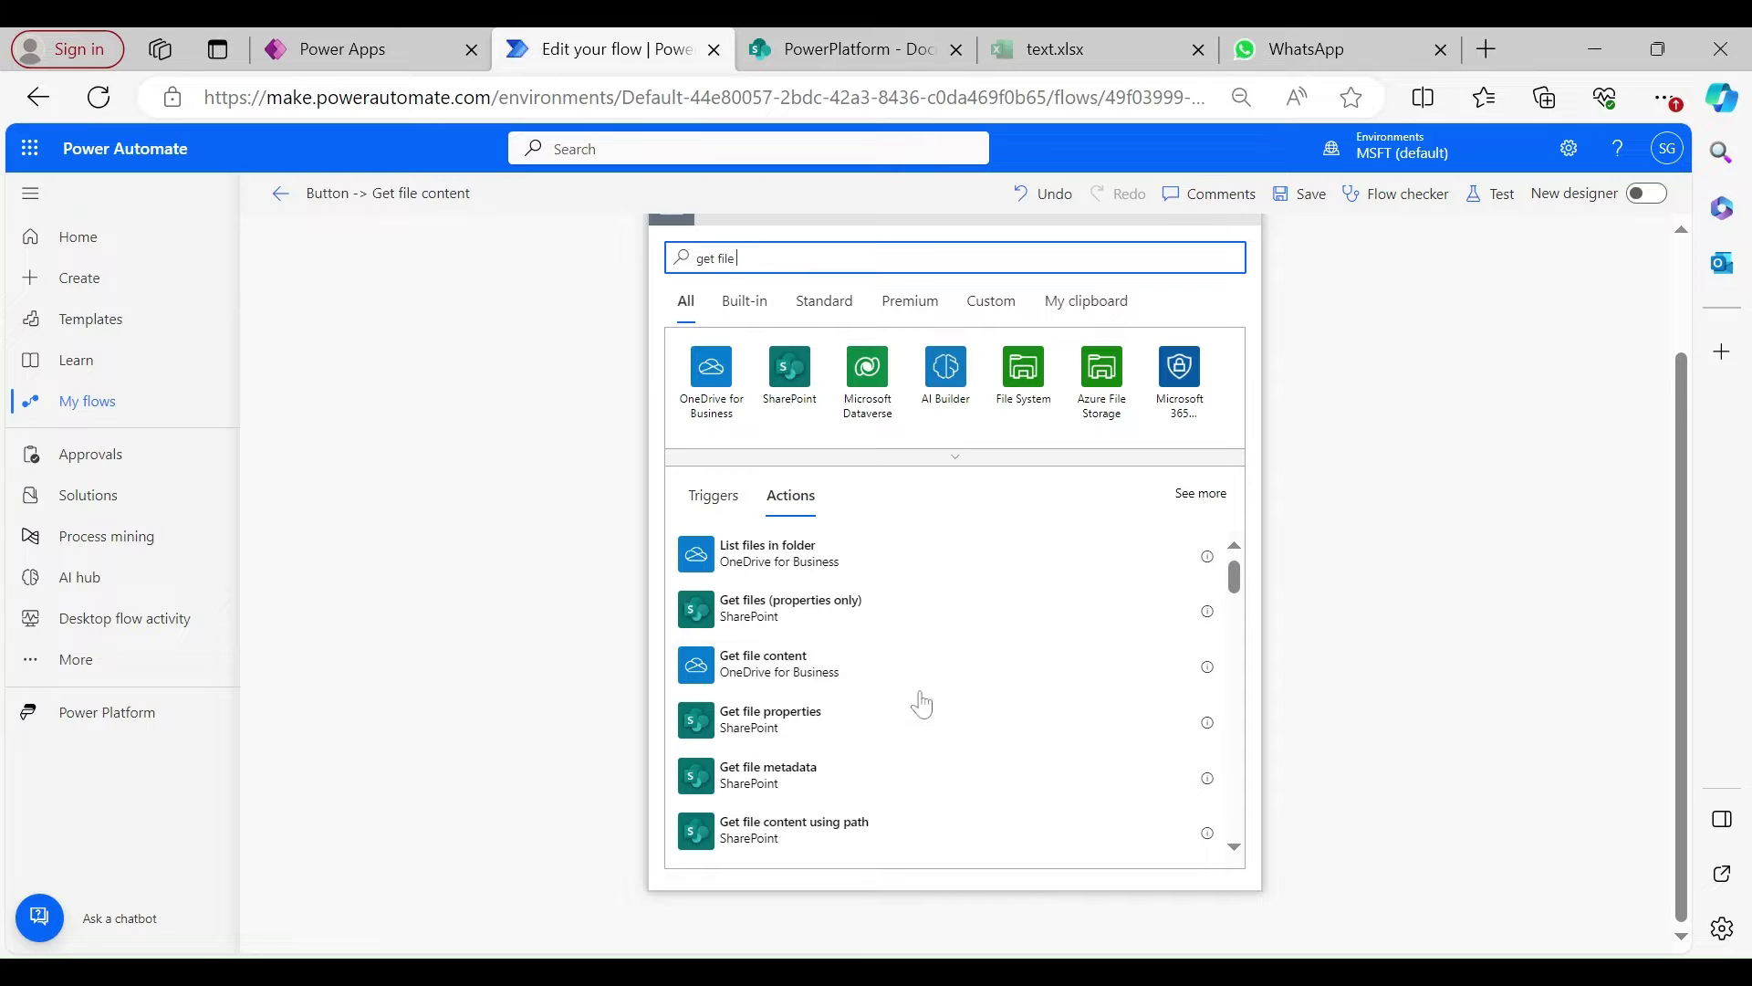
drag(1235, 575, 1242, 605)
click(777, 735)
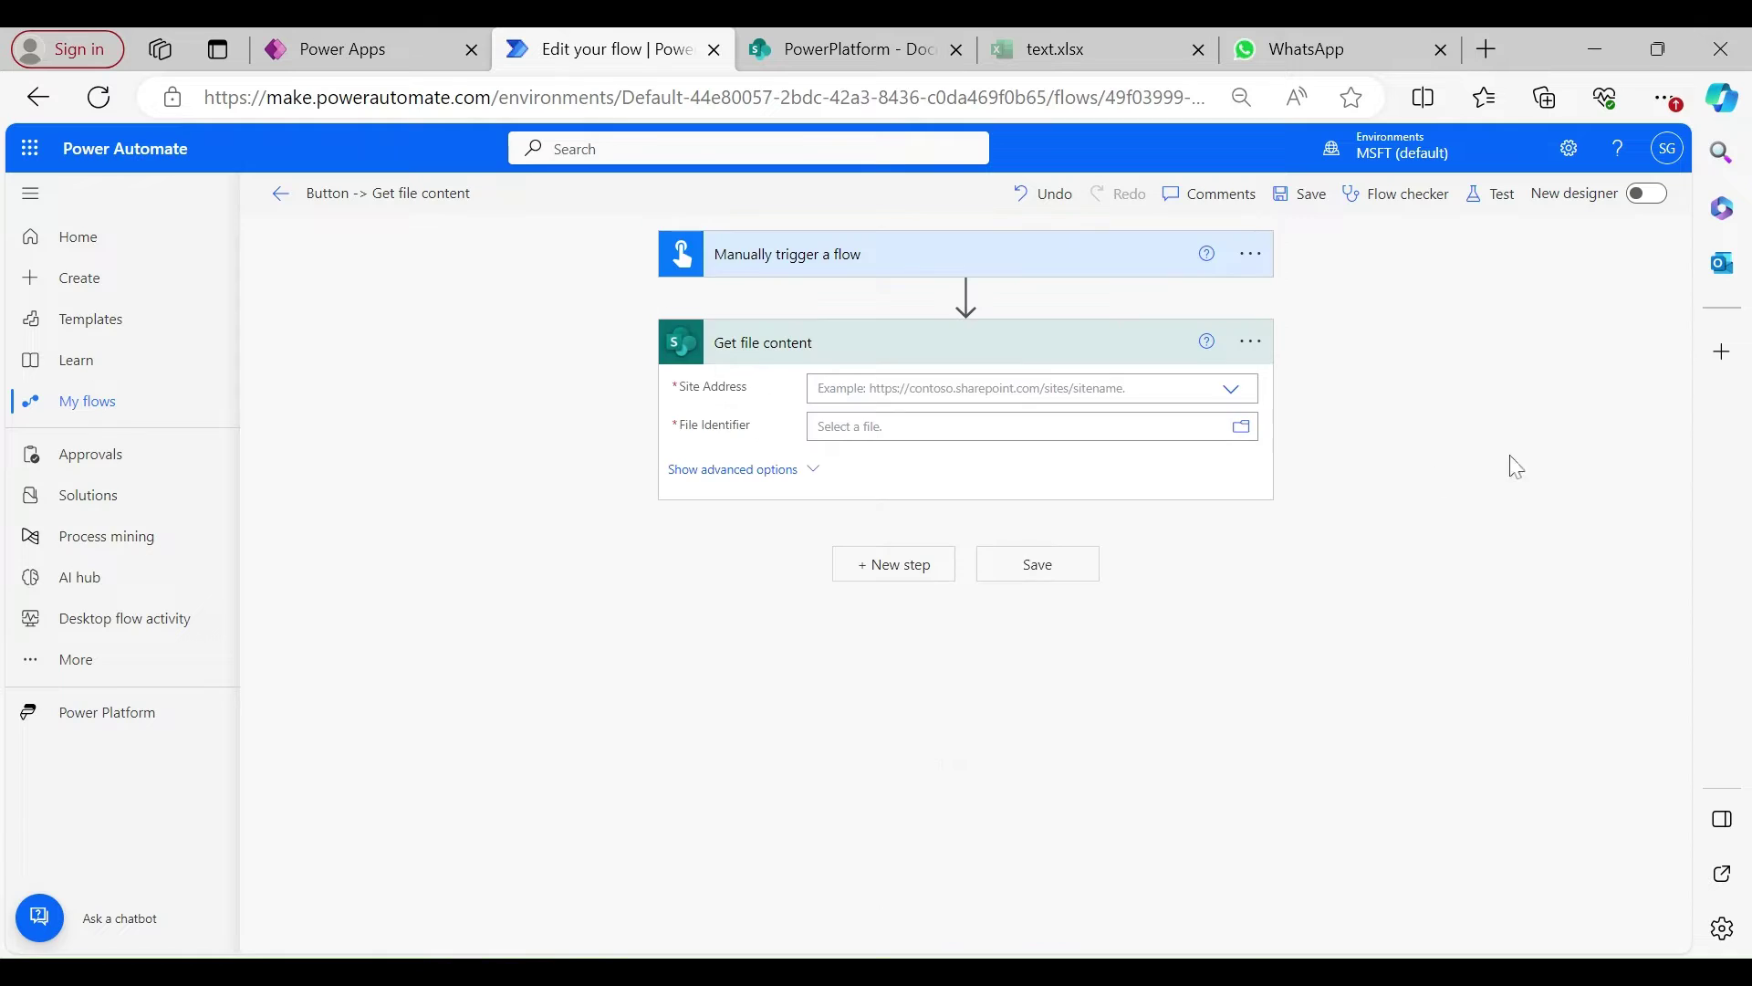
Set Get file content to the PowerPlatform site and the file /Shared Documents/Book.xlsx.
click(1230, 400)
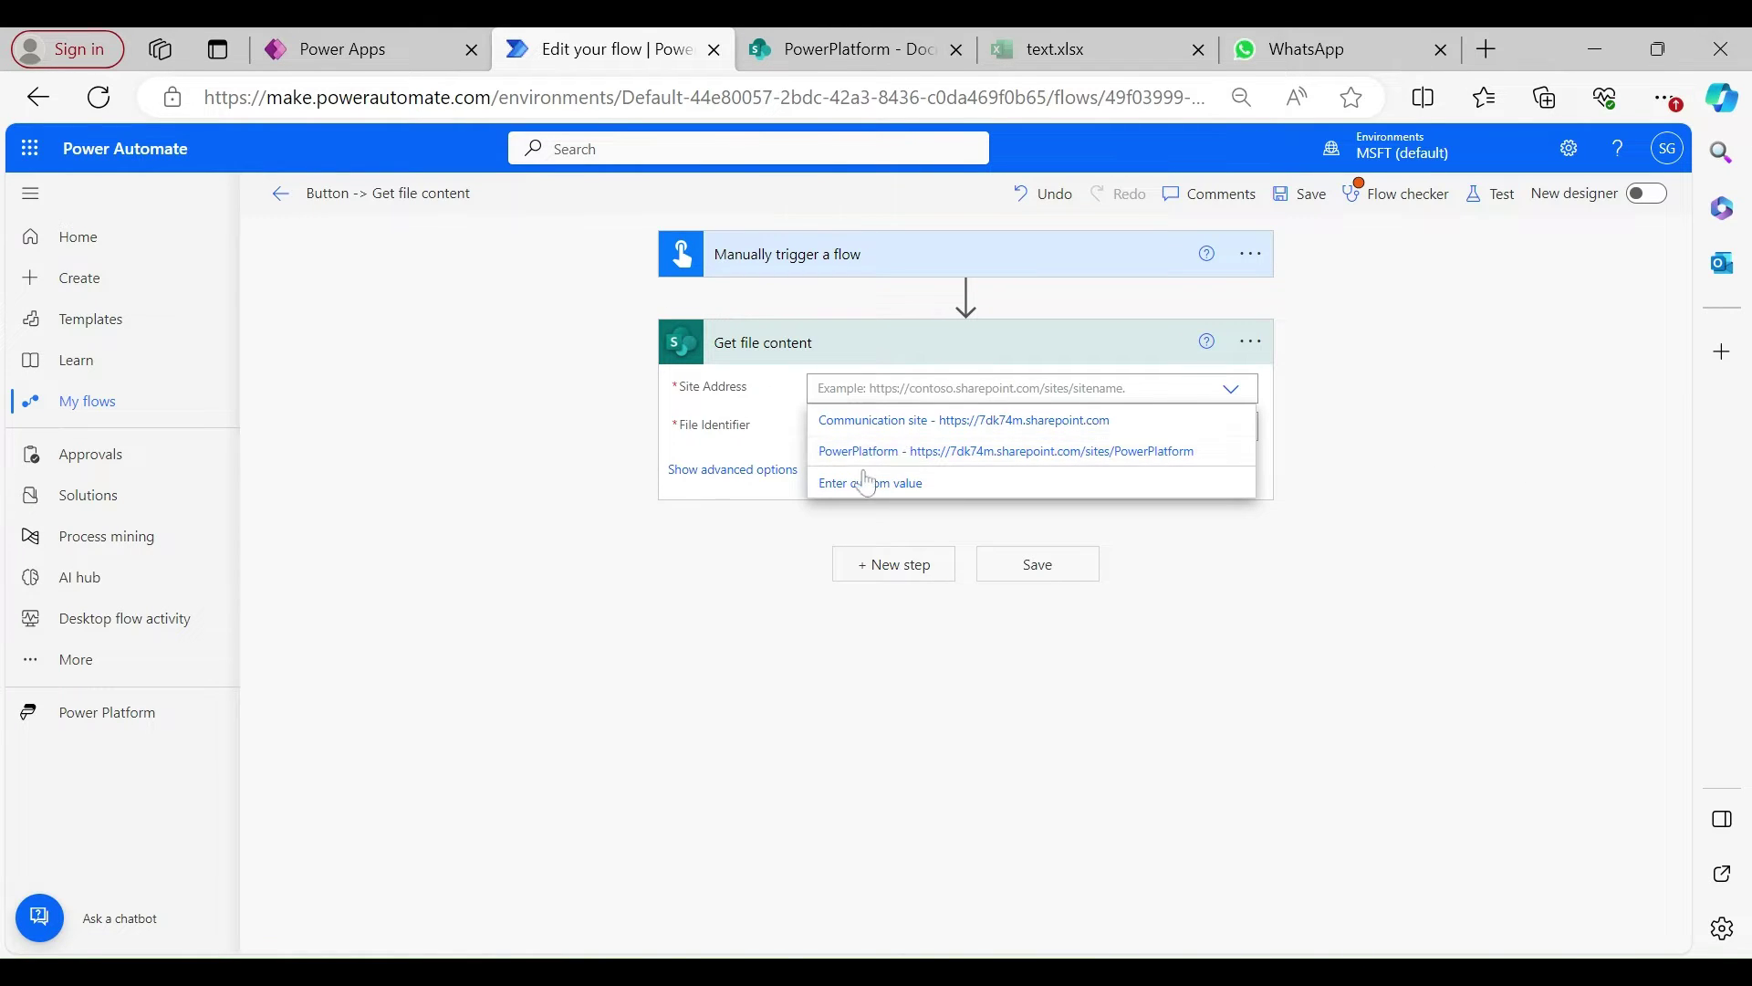
click(900, 451)
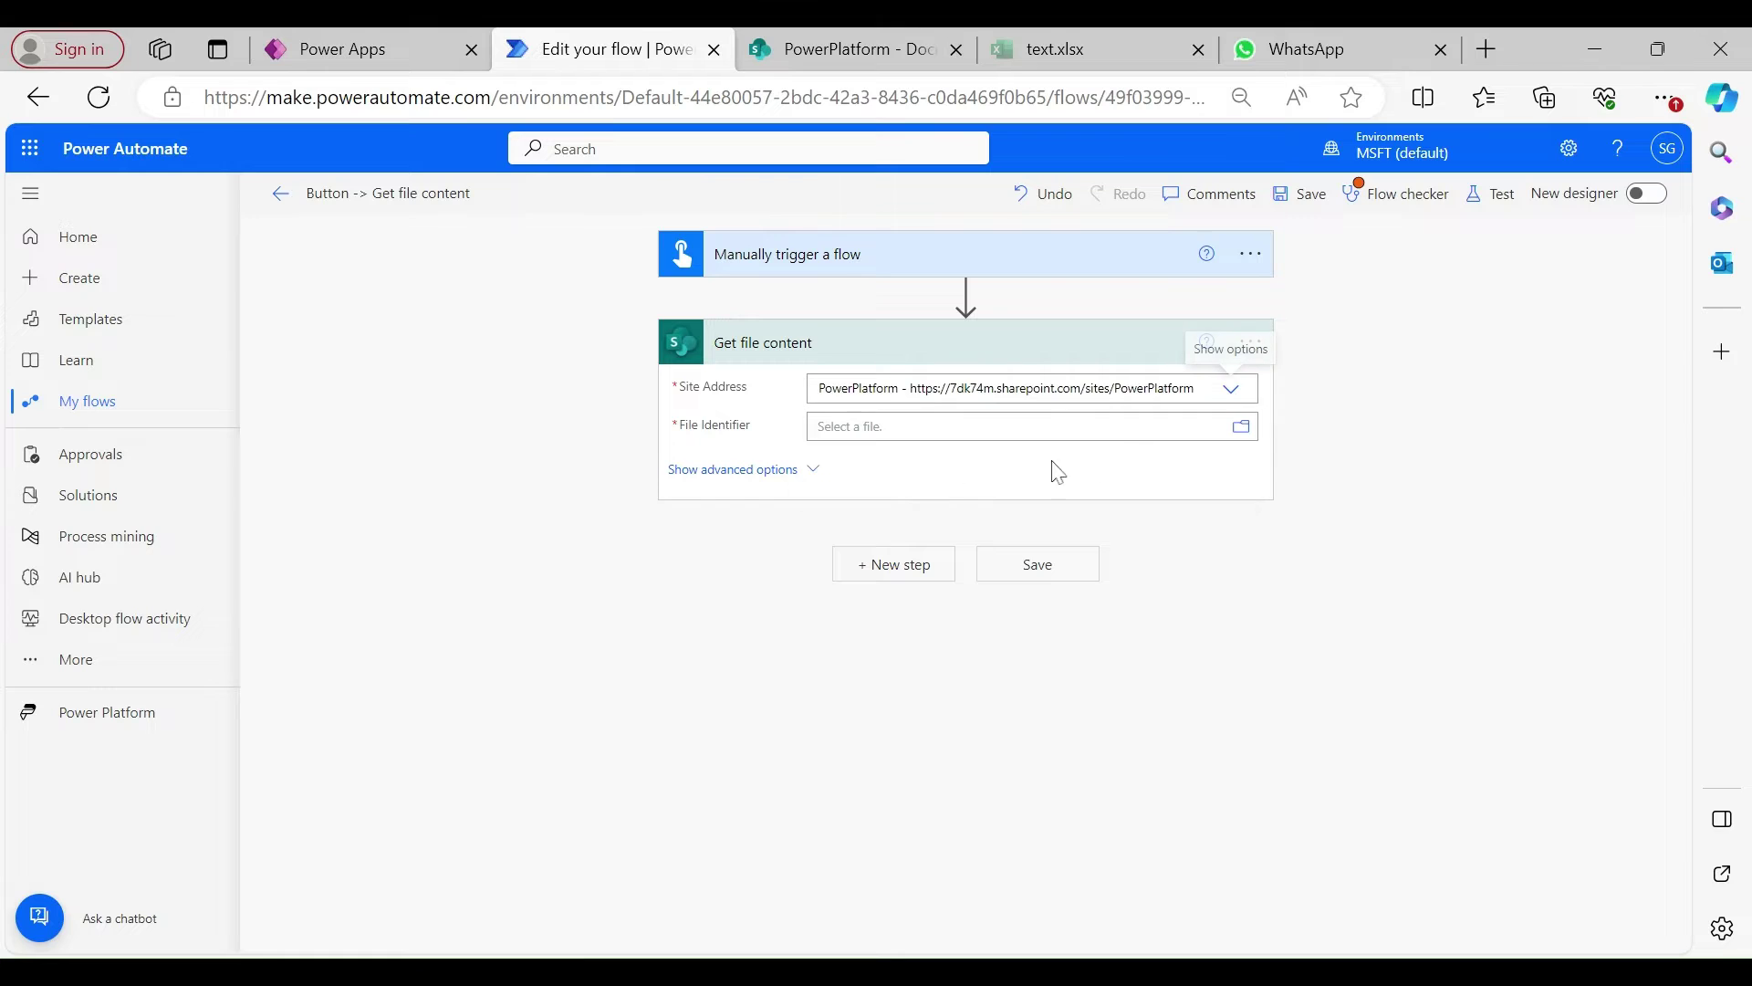
click(1241, 426)
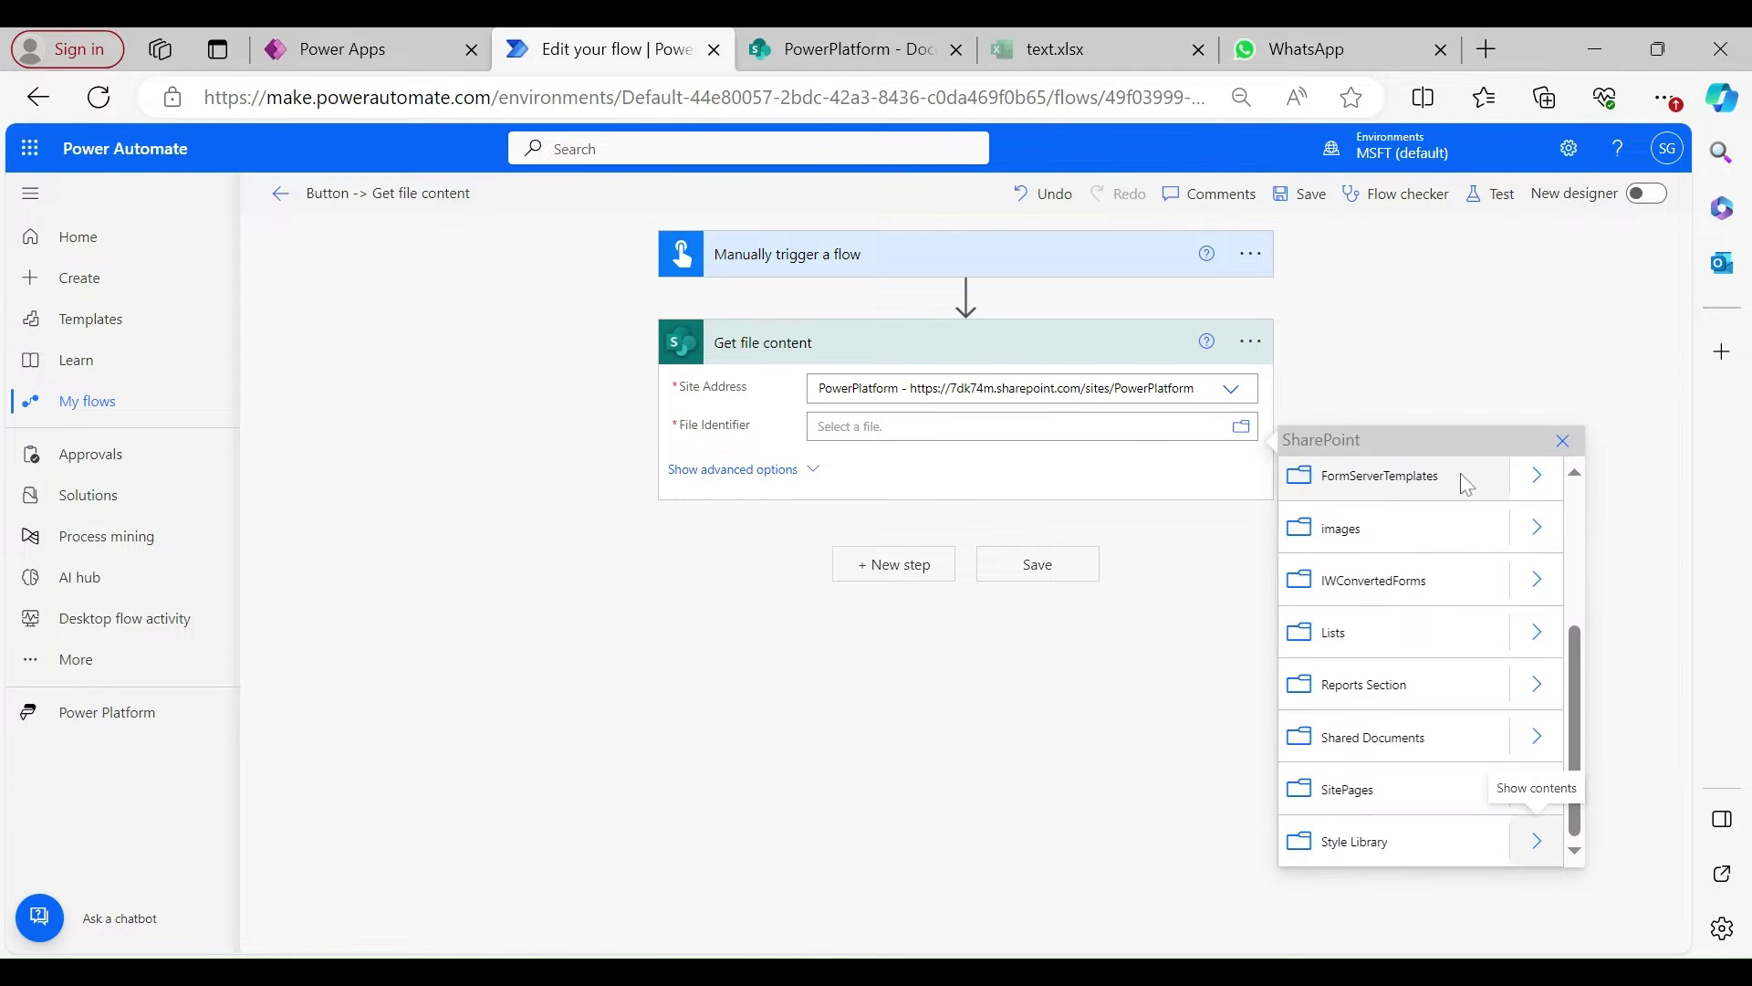
click(1535, 739)
click(1334, 546)
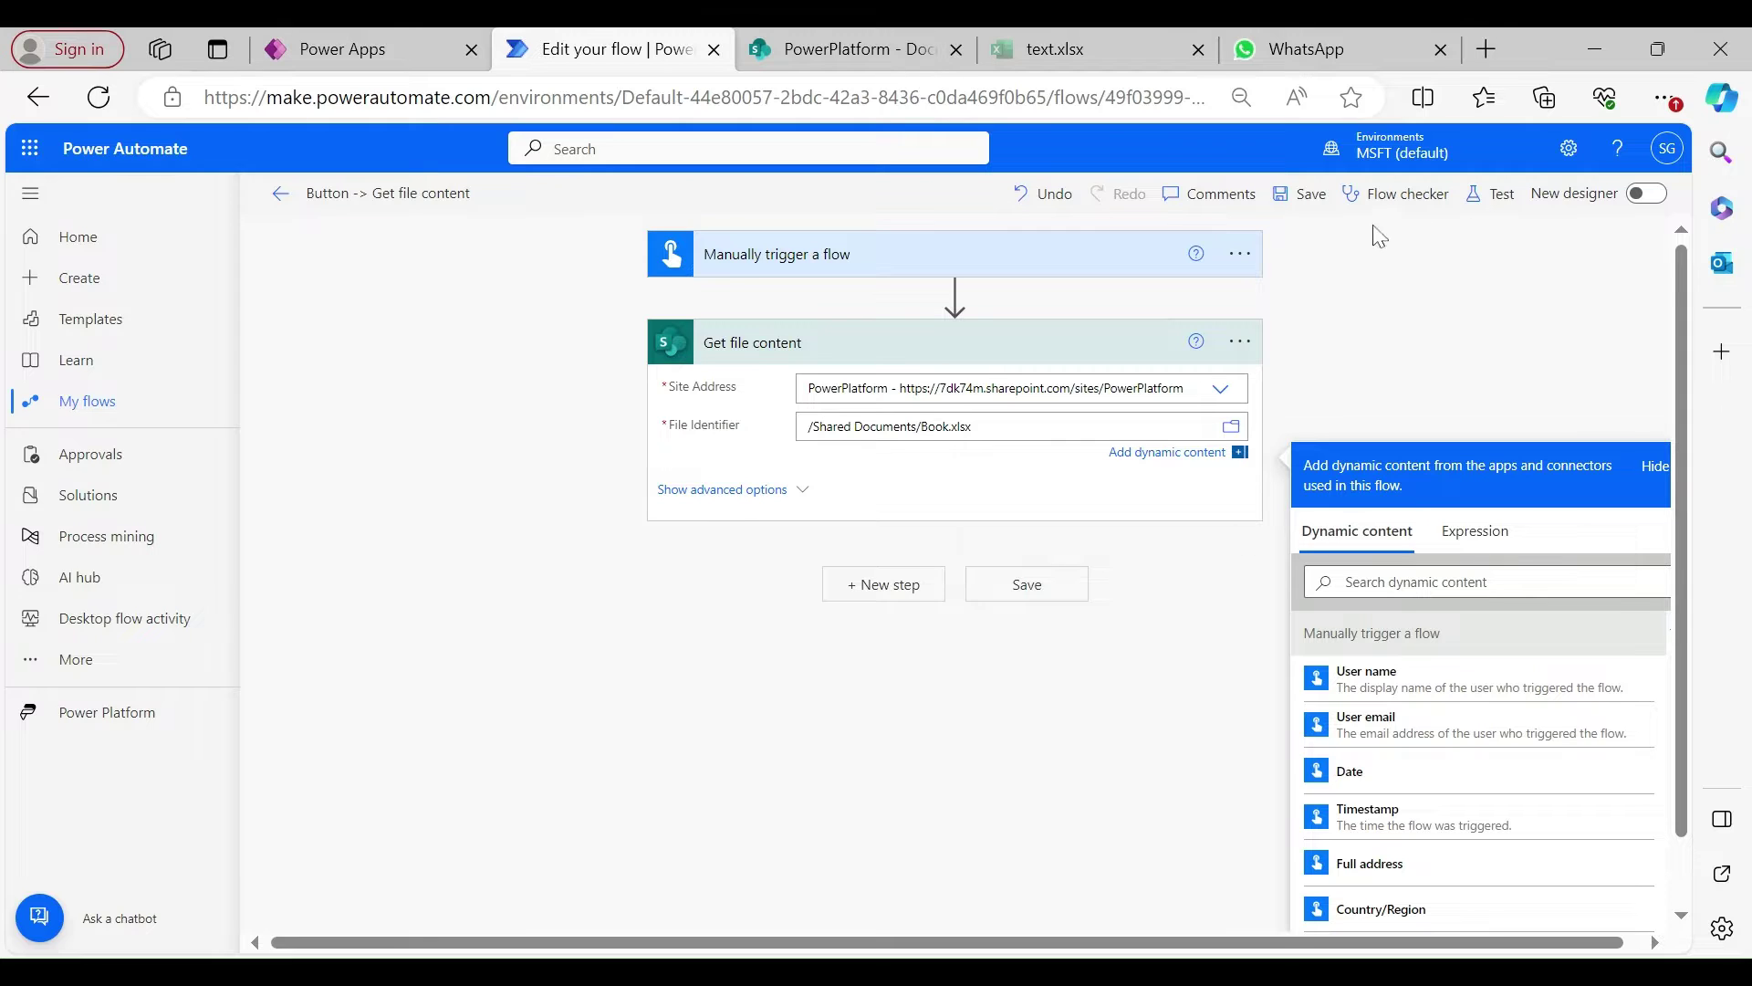
Save the flow and run it as a manual test.
click(1493, 194)
click(1370, 243)
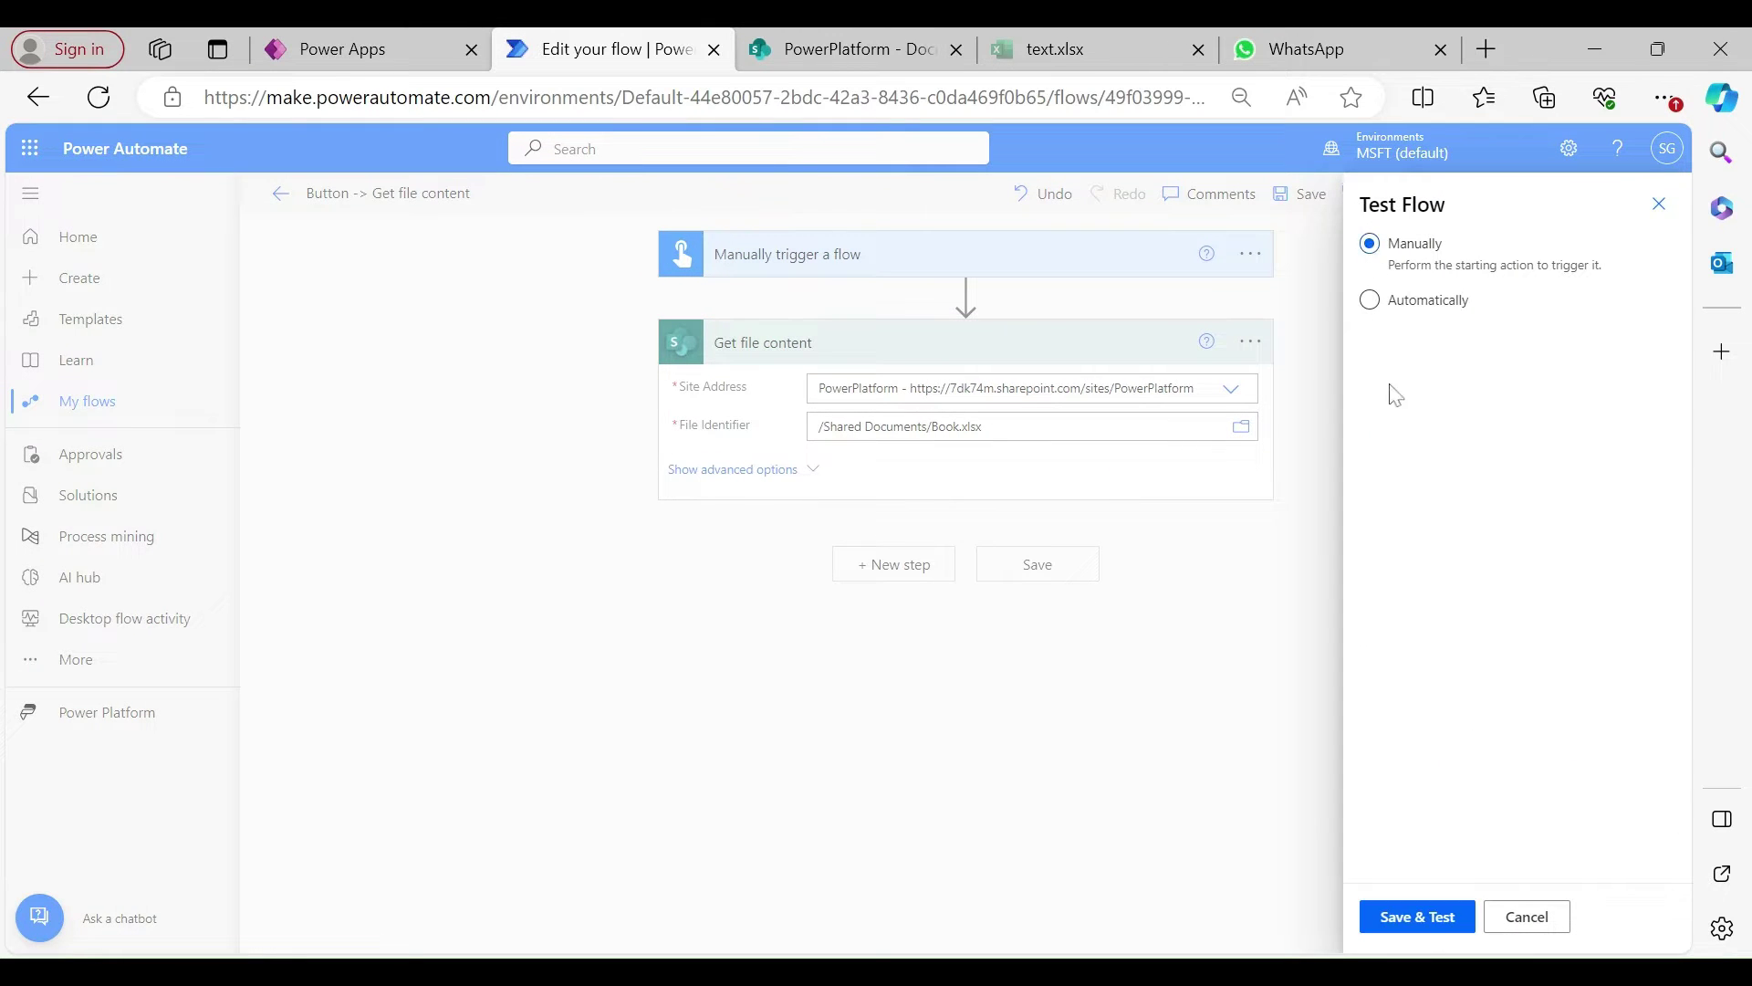
click(1395, 915)
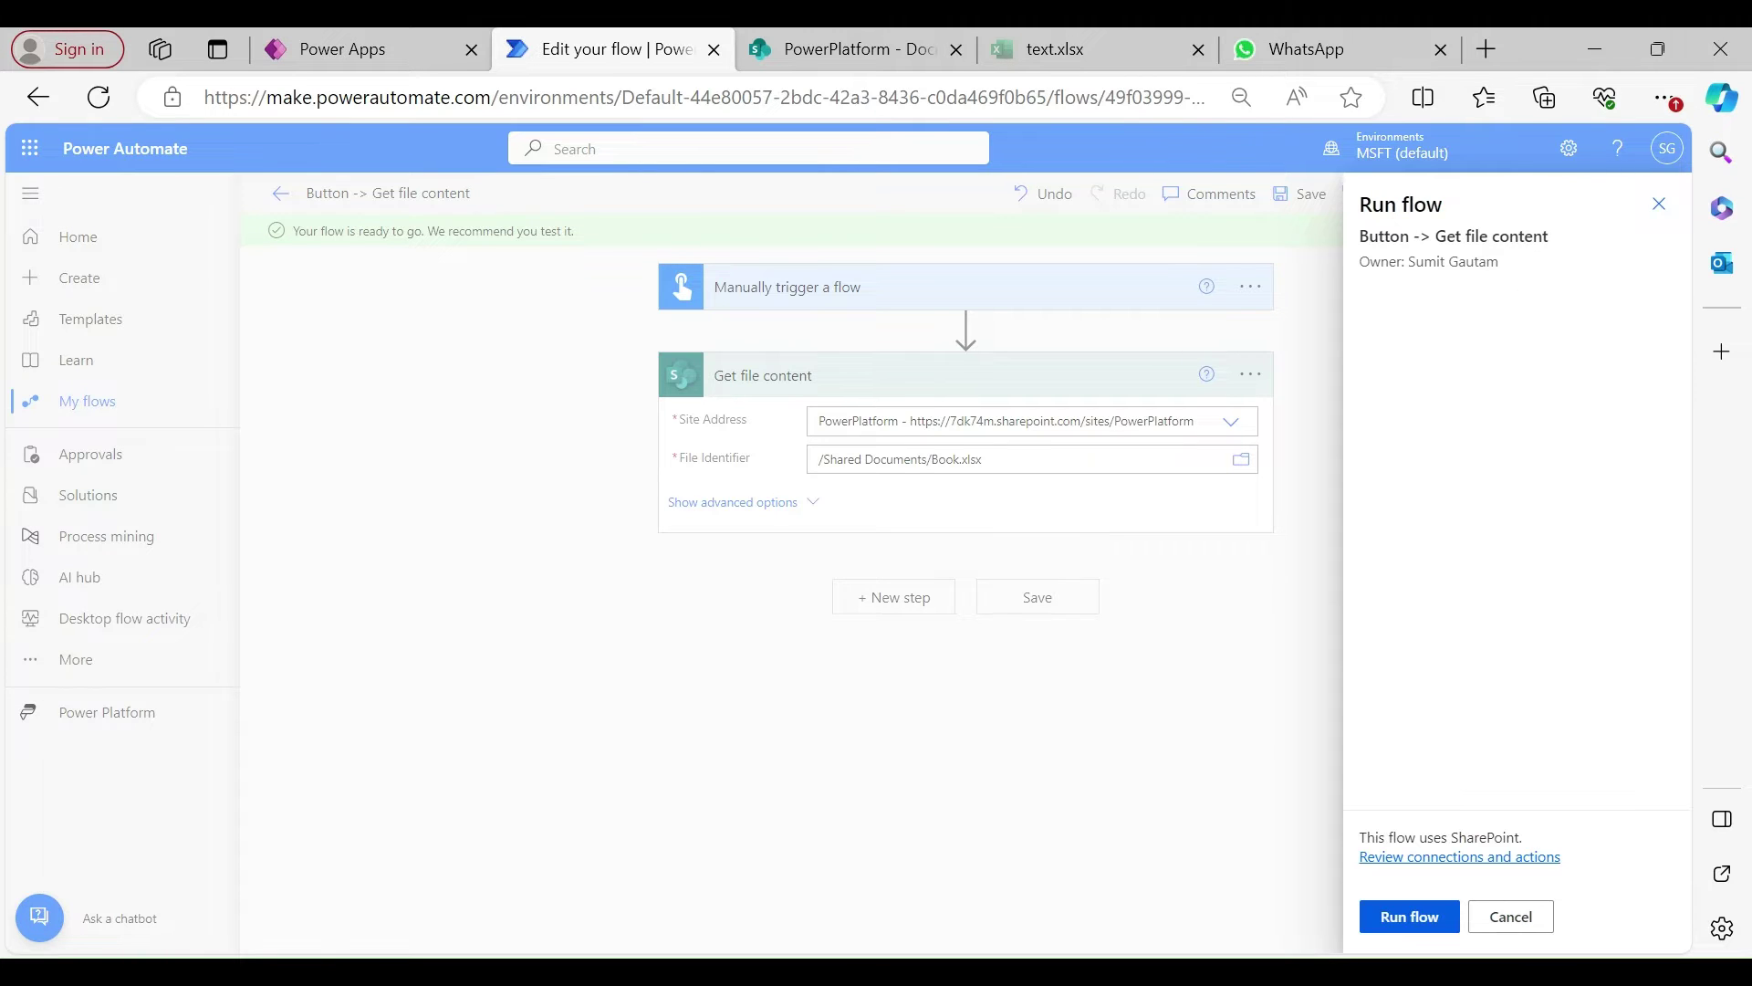
click(1396, 917)
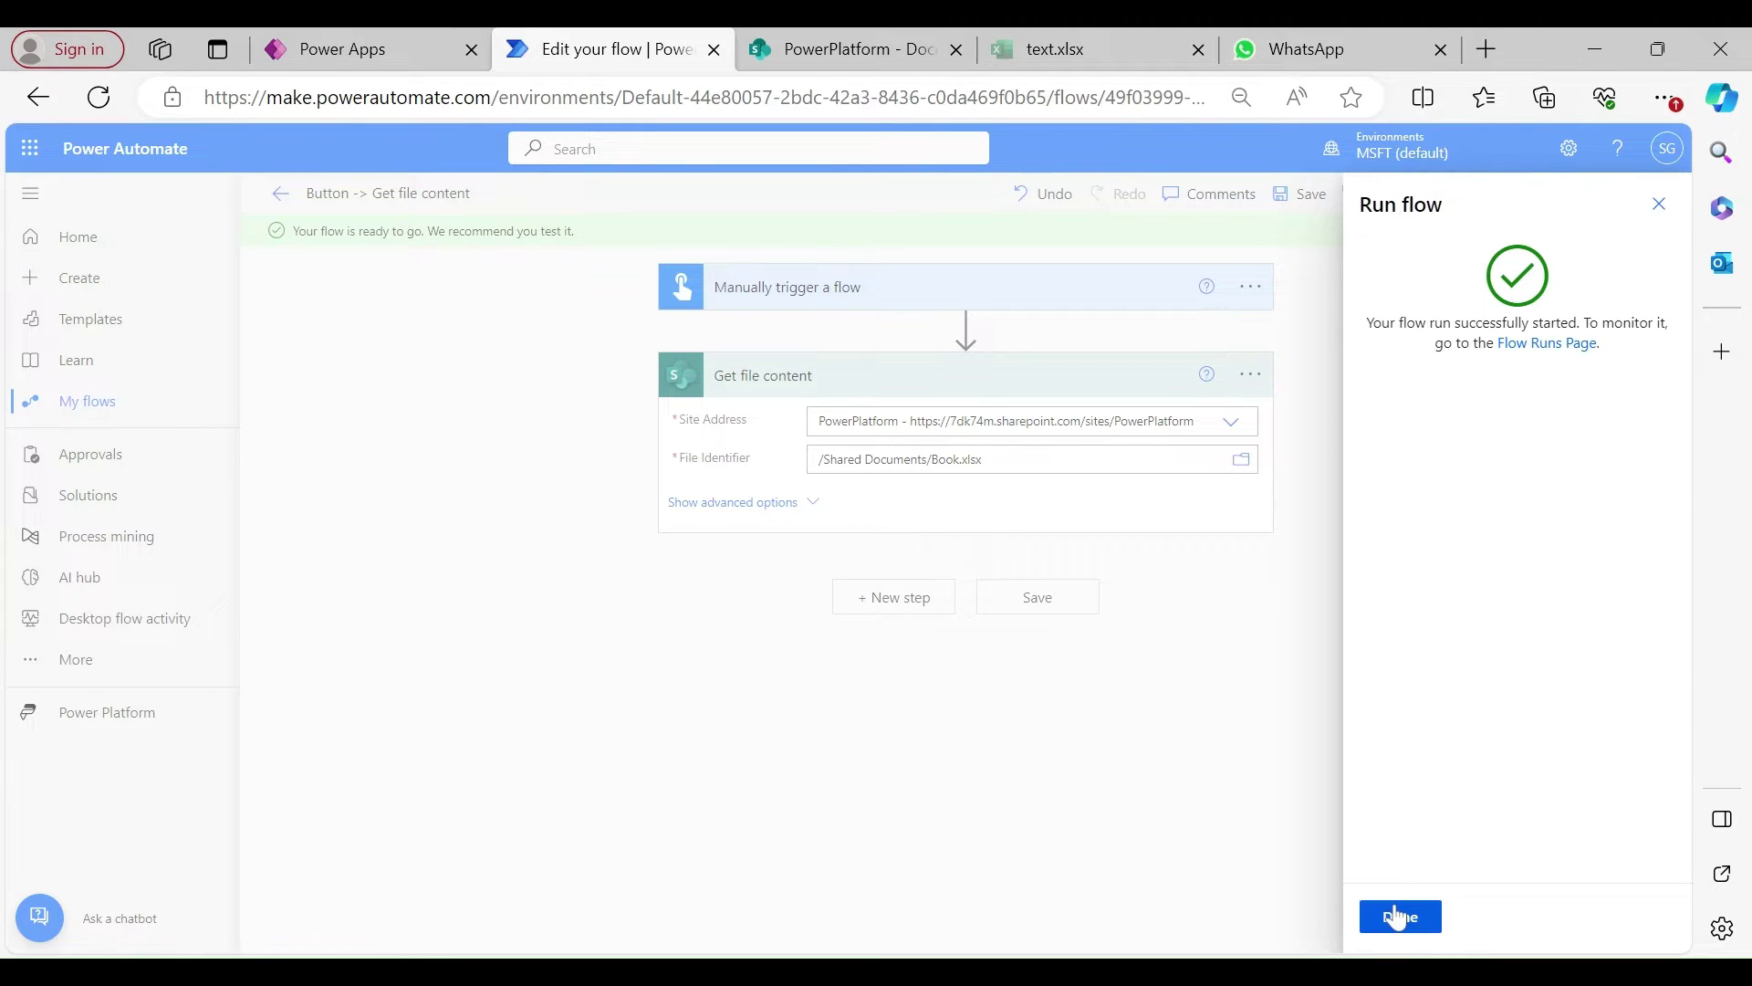
click(1397, 916)
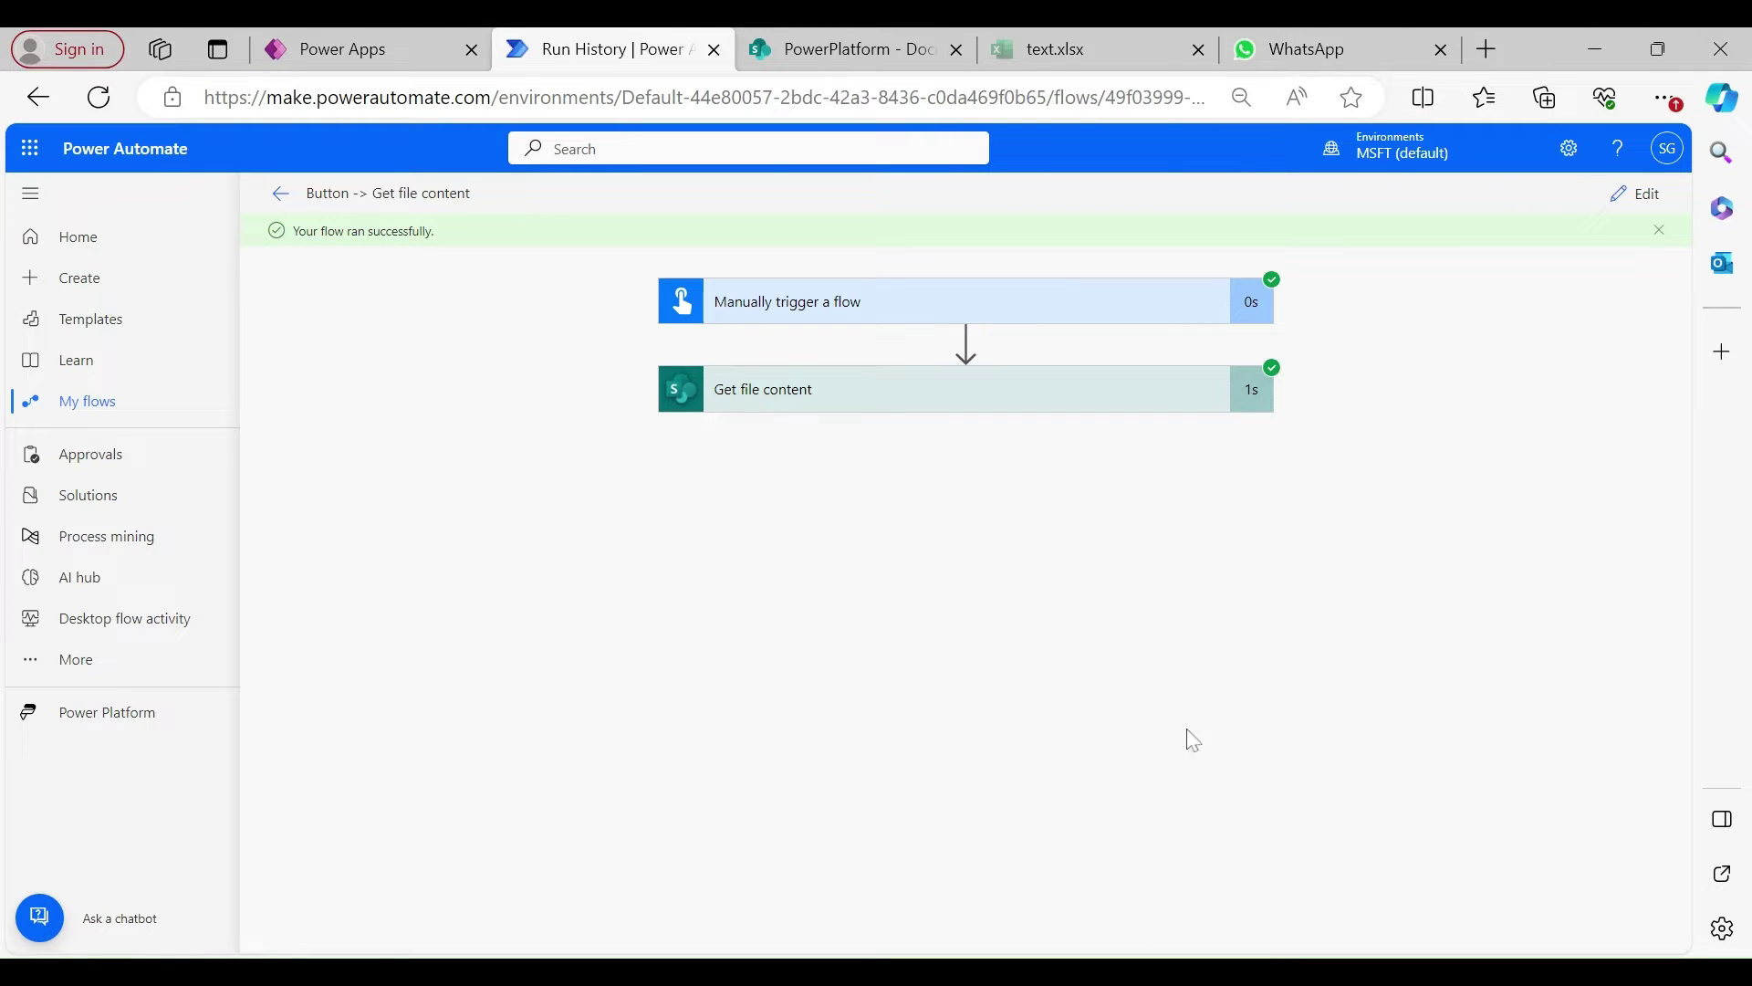
Open Book.xlsx from the SharePoint Documents library to inspect its contents, and close the text.xlsx page.
click(803, 47)
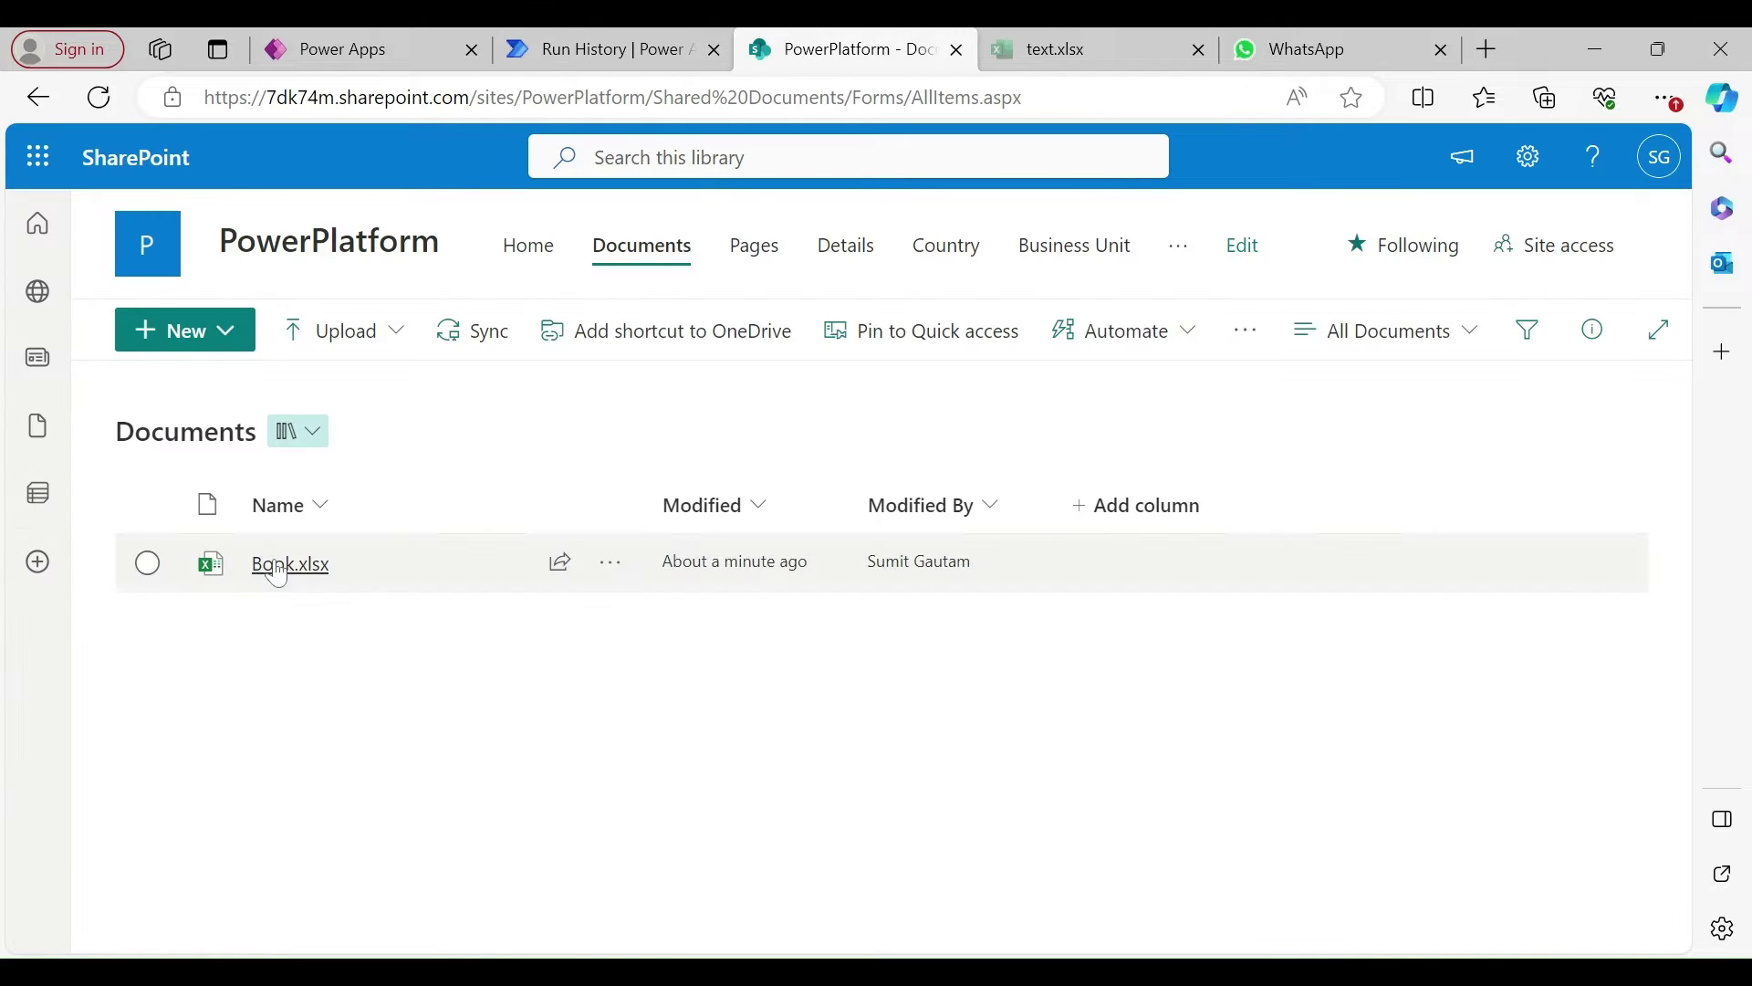
click(262, 587)
click(290, 564)
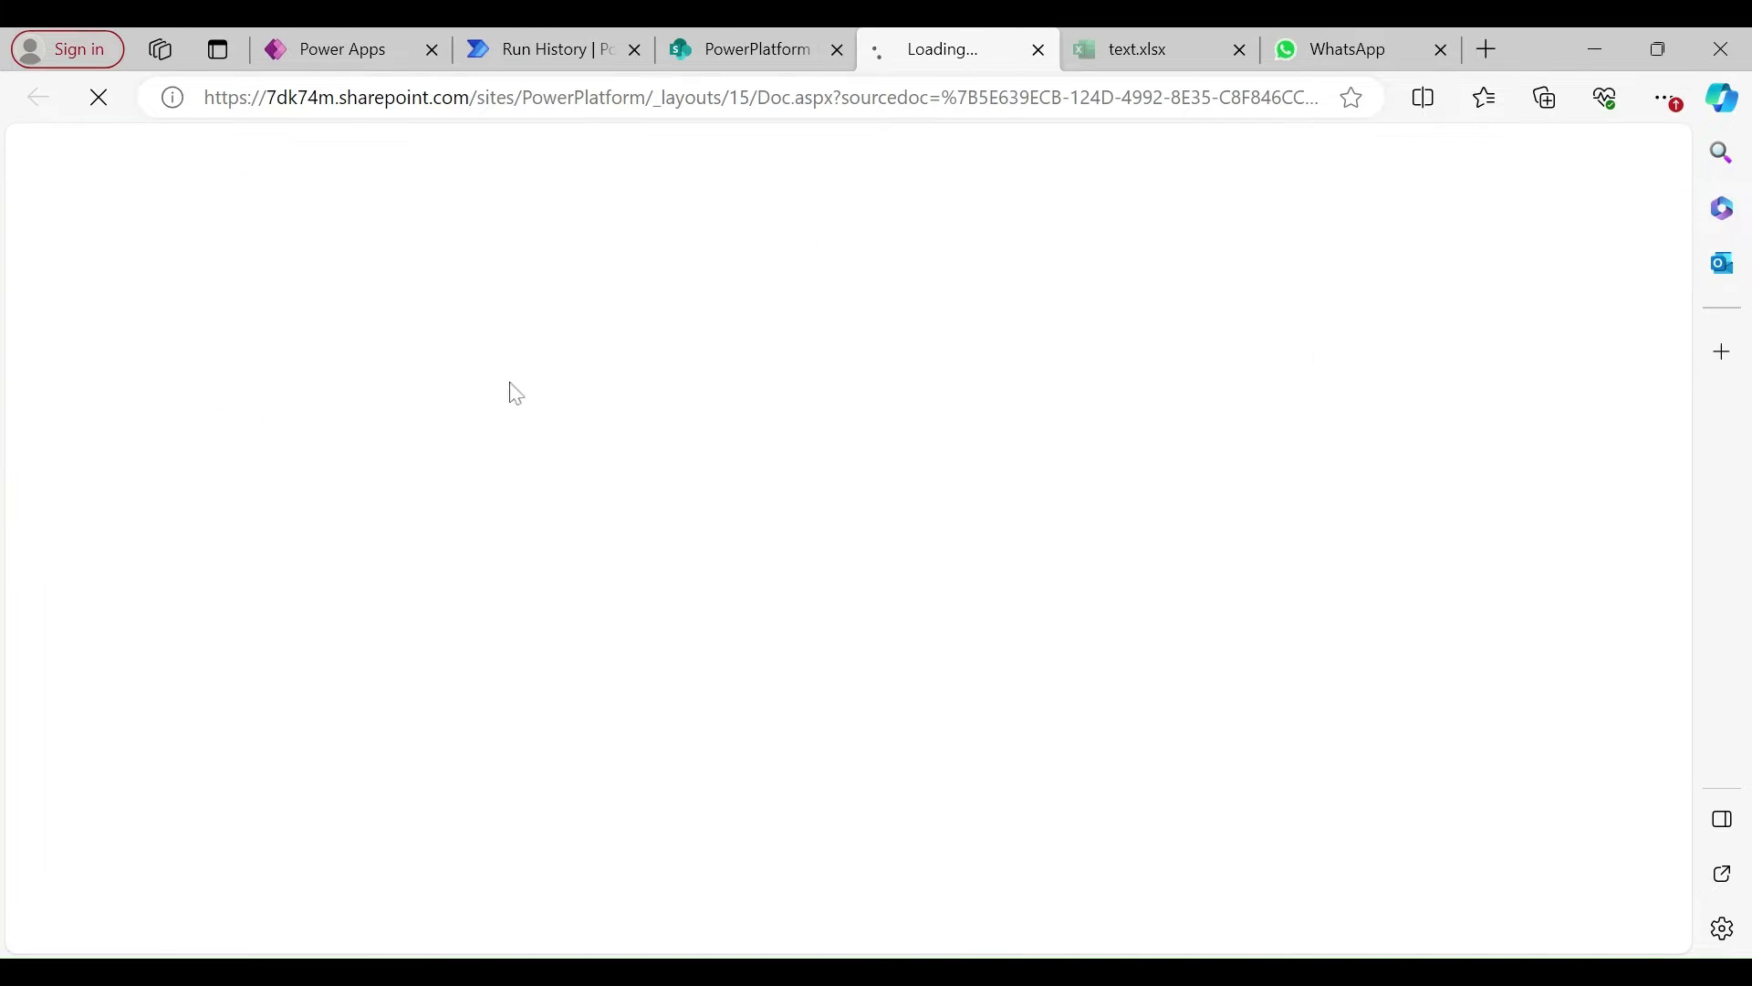
click(1241, 51)
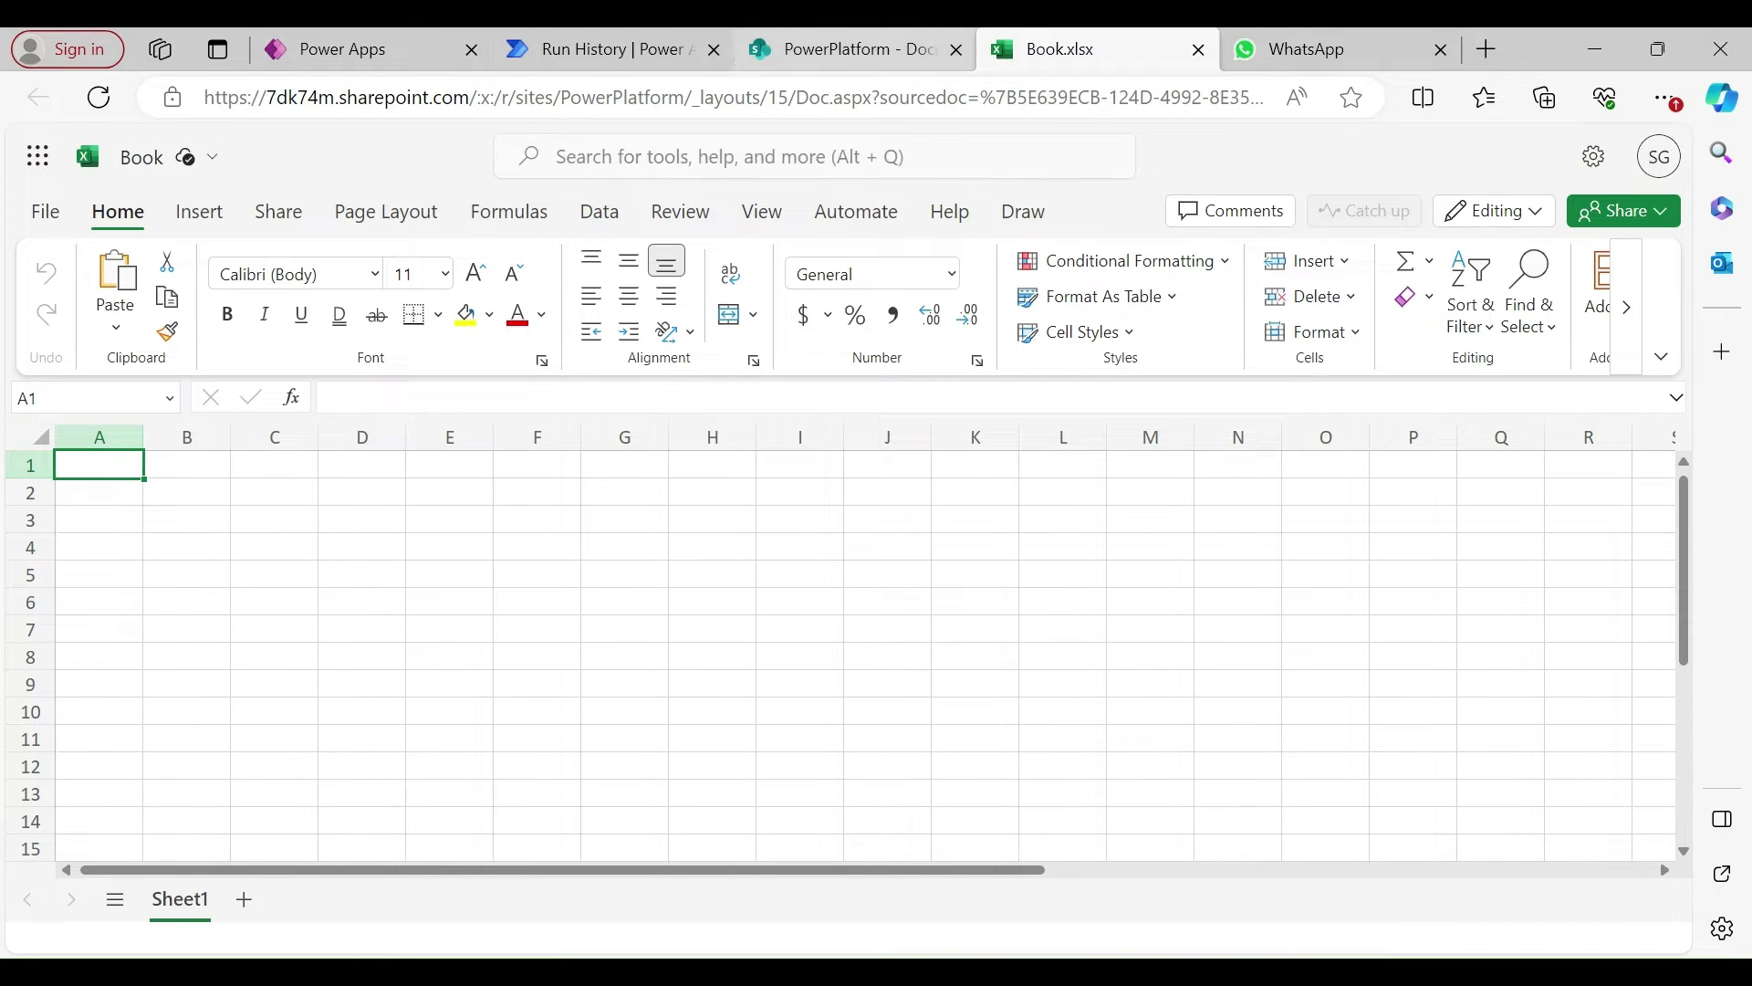
Return to the flow run and copy the entire File Content output of the Get file content action.
click(593, 53)
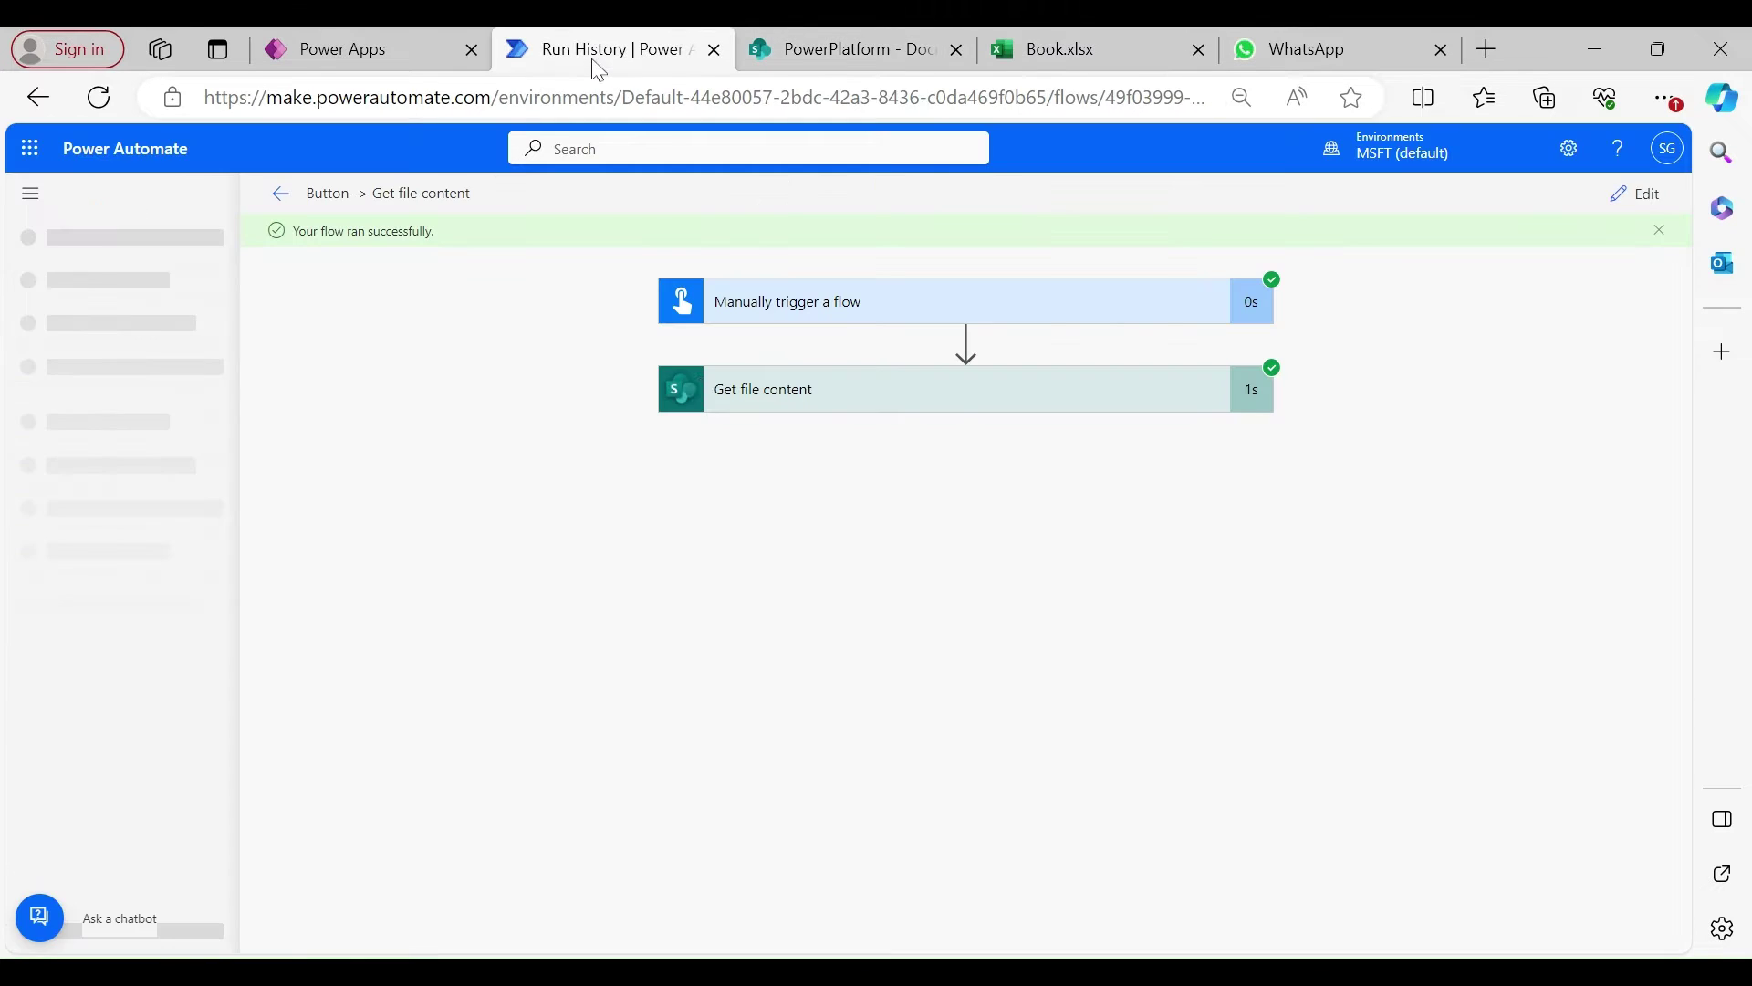
click(848, 401)
scroll(1659, 520, down, 1)
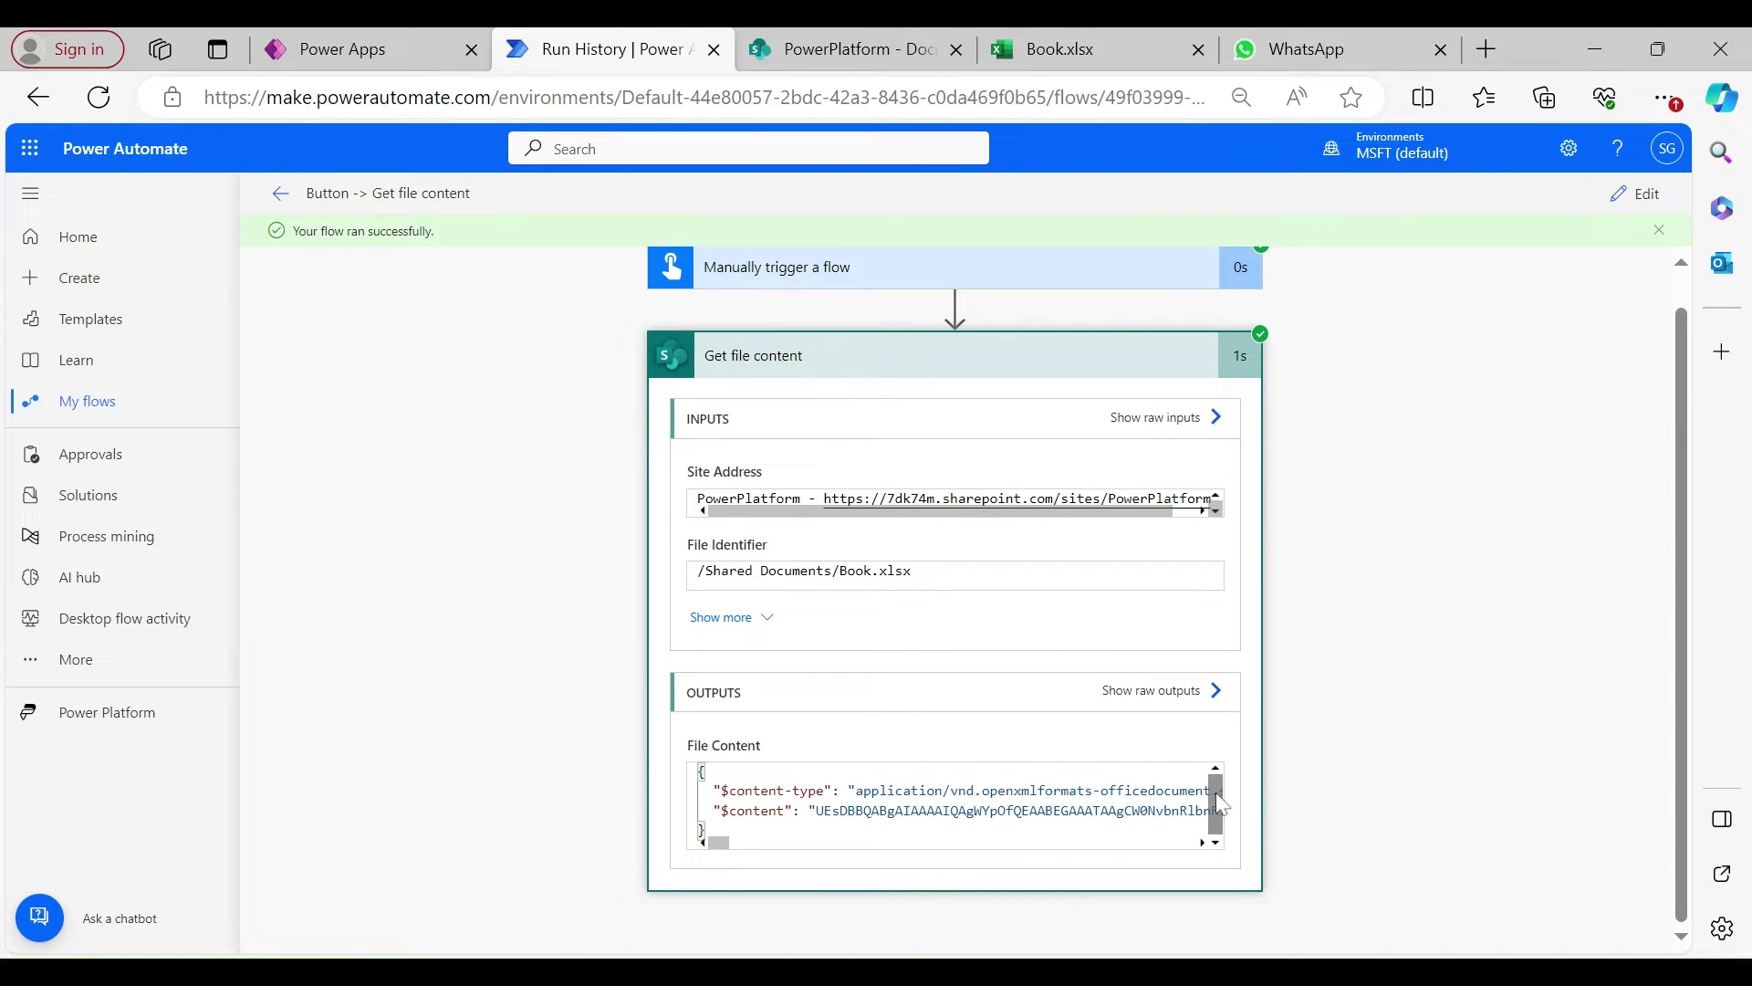
scroll(802, 831, down, 1)
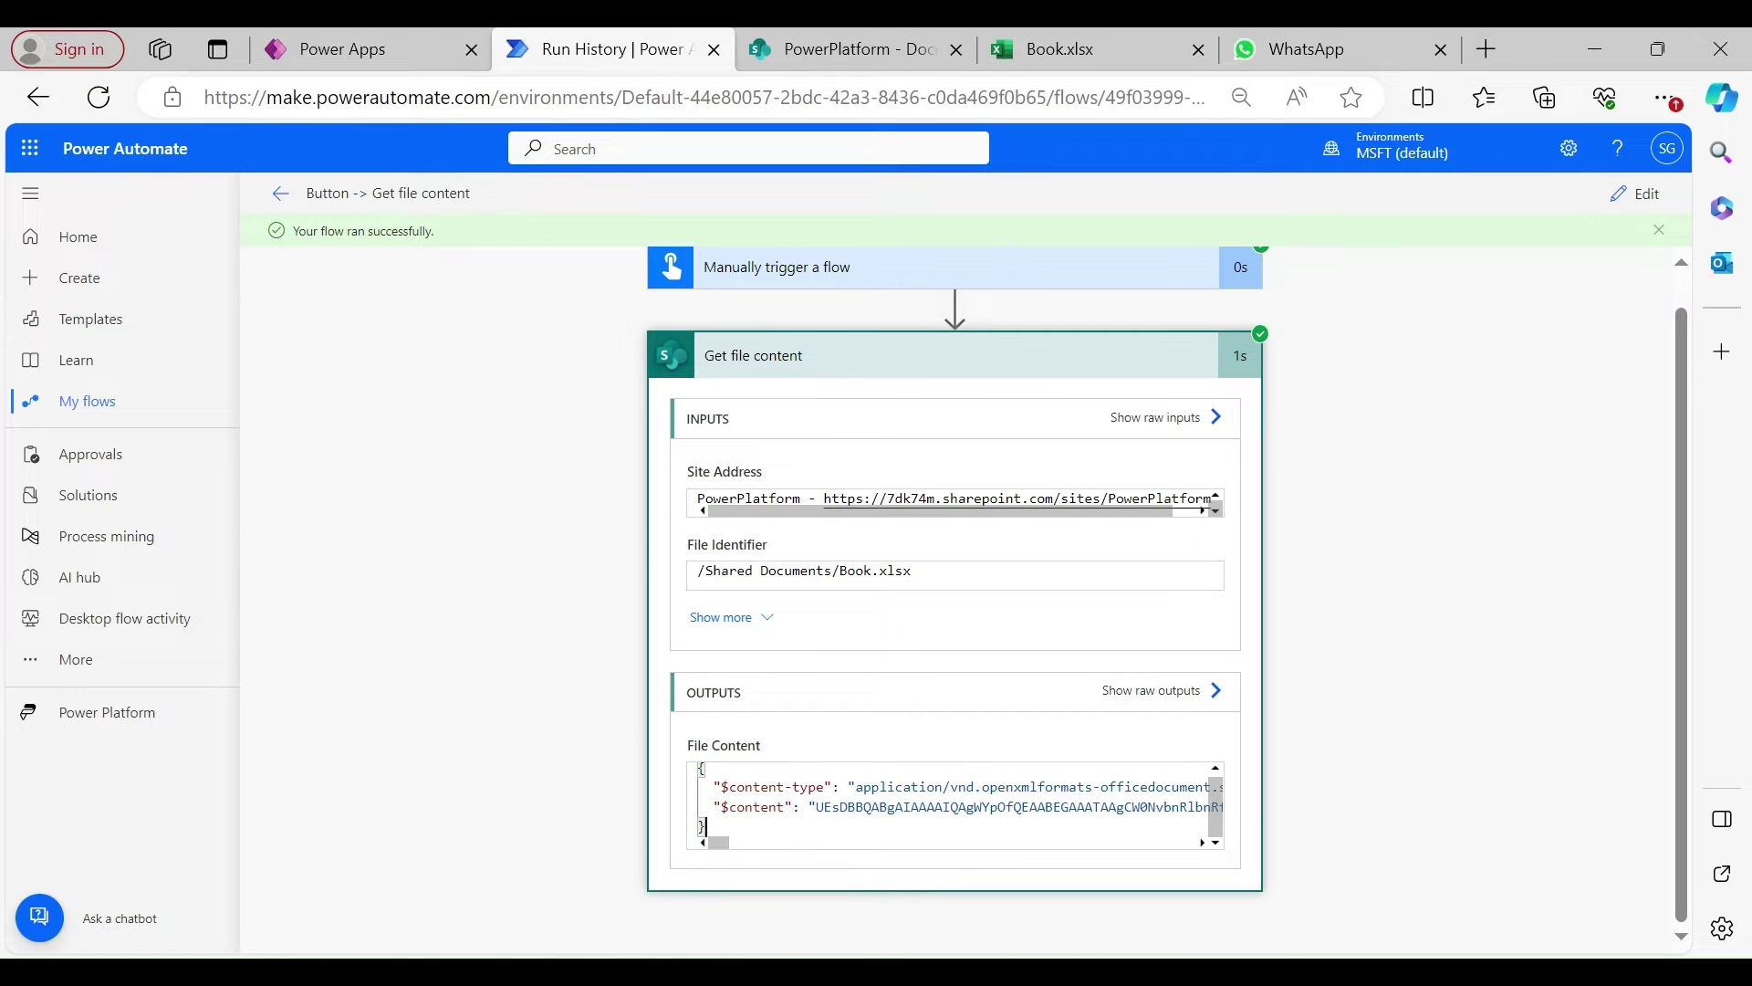
key(ctrl+a)
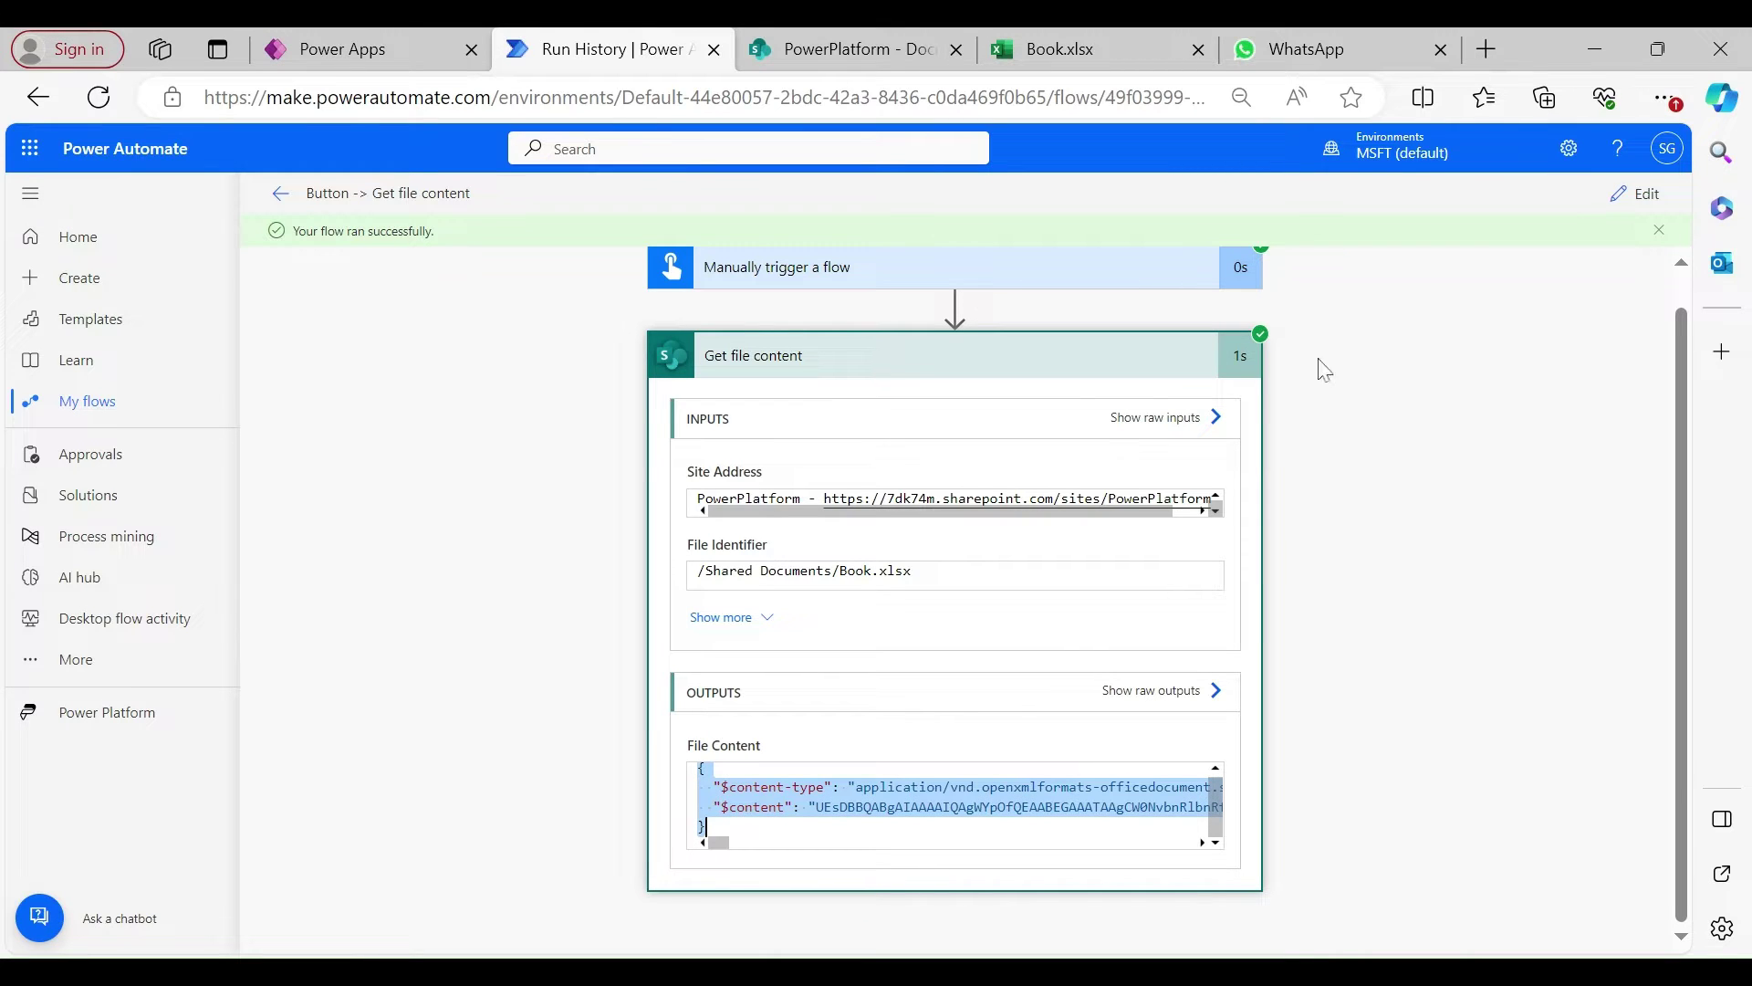
Return the flow to editing and add a Compose action at the end with the copied file content as its input.
click(1626, 208)
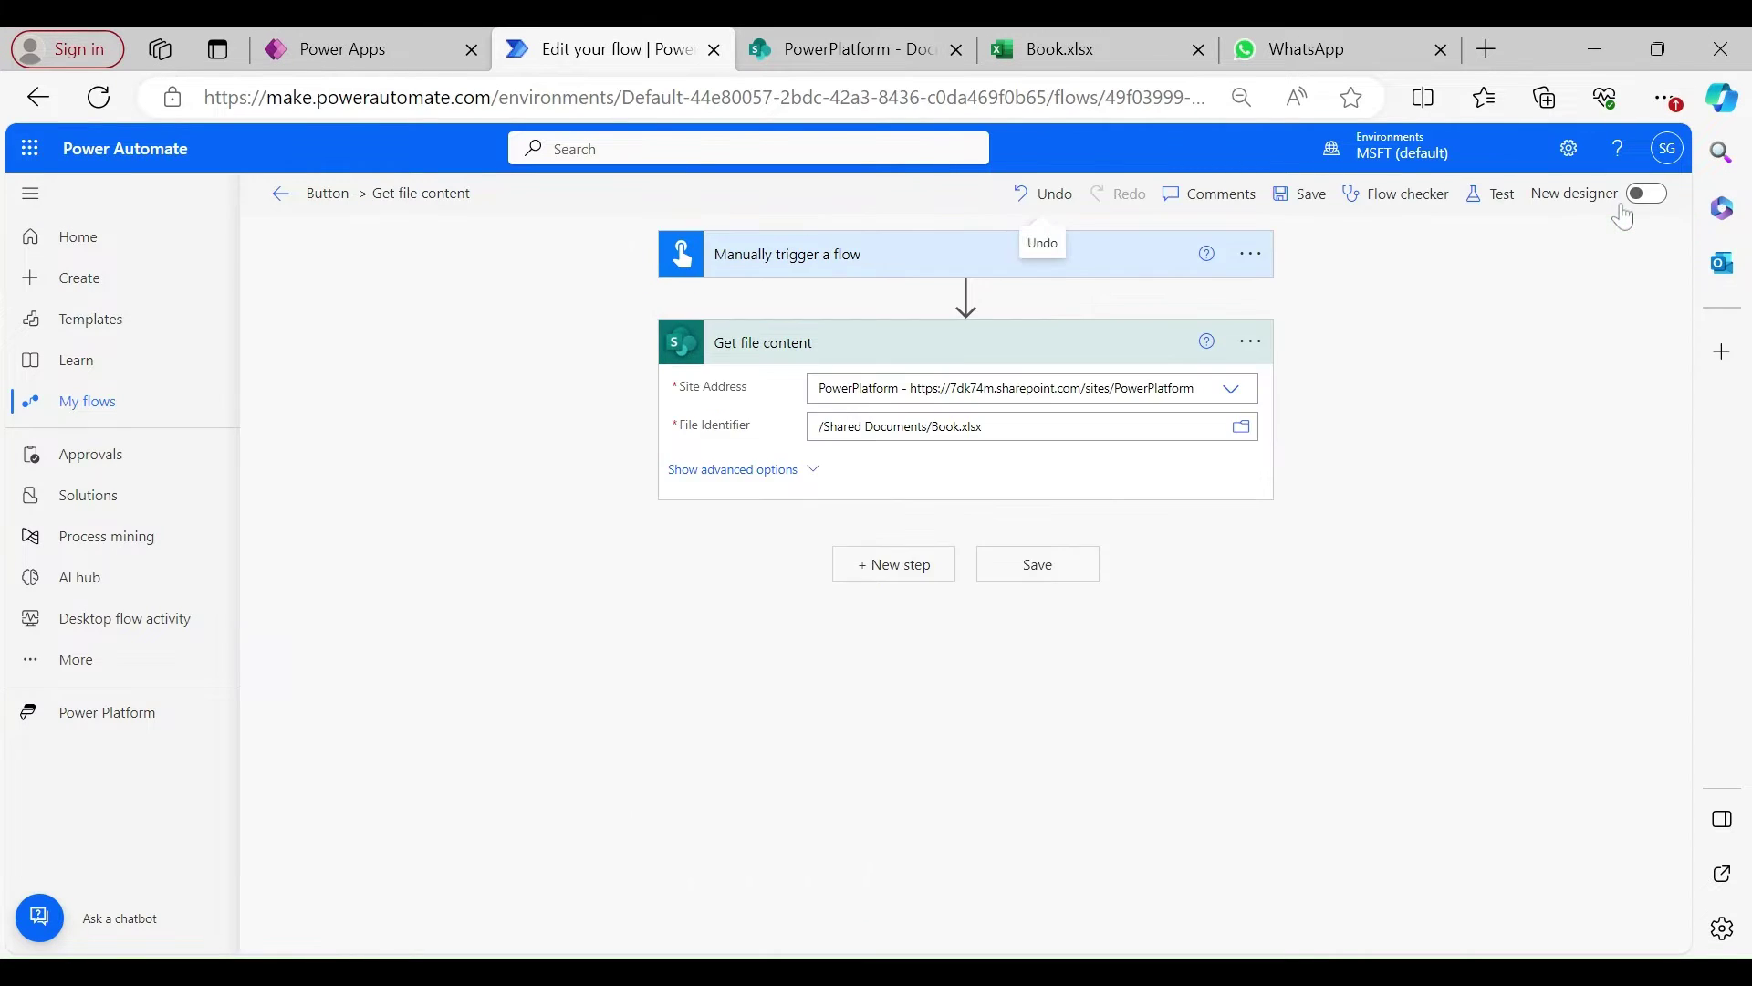
click(891, 567)
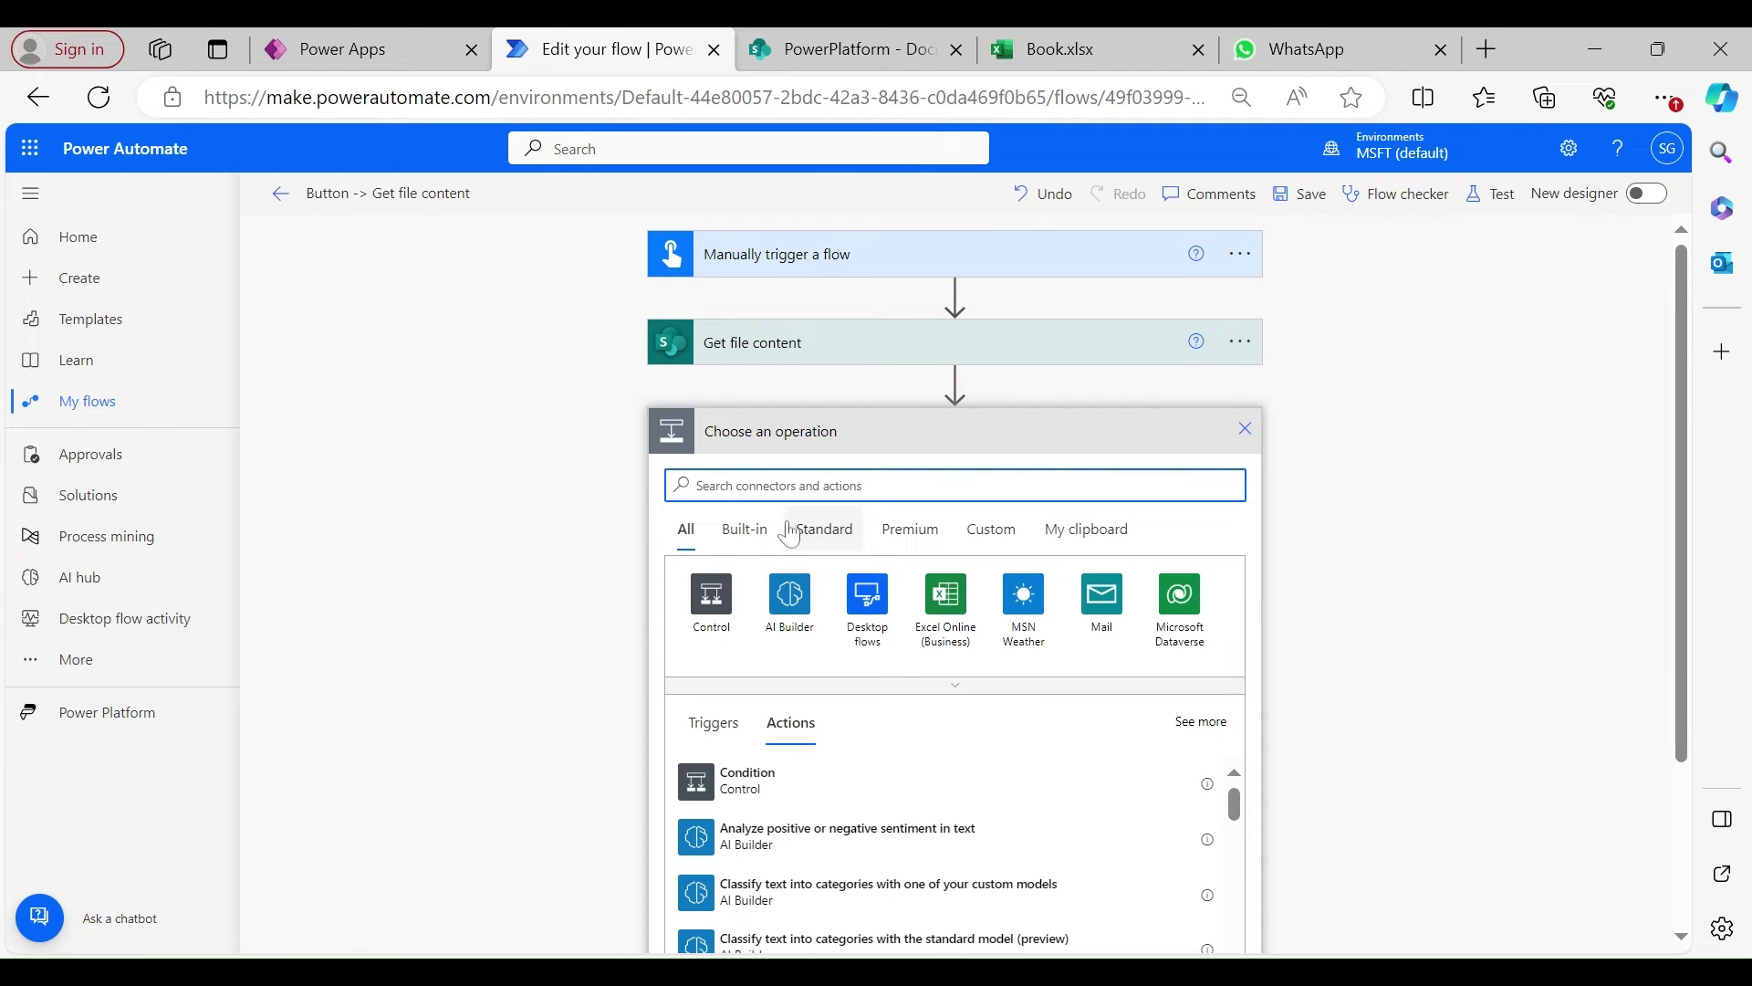
text(compose)
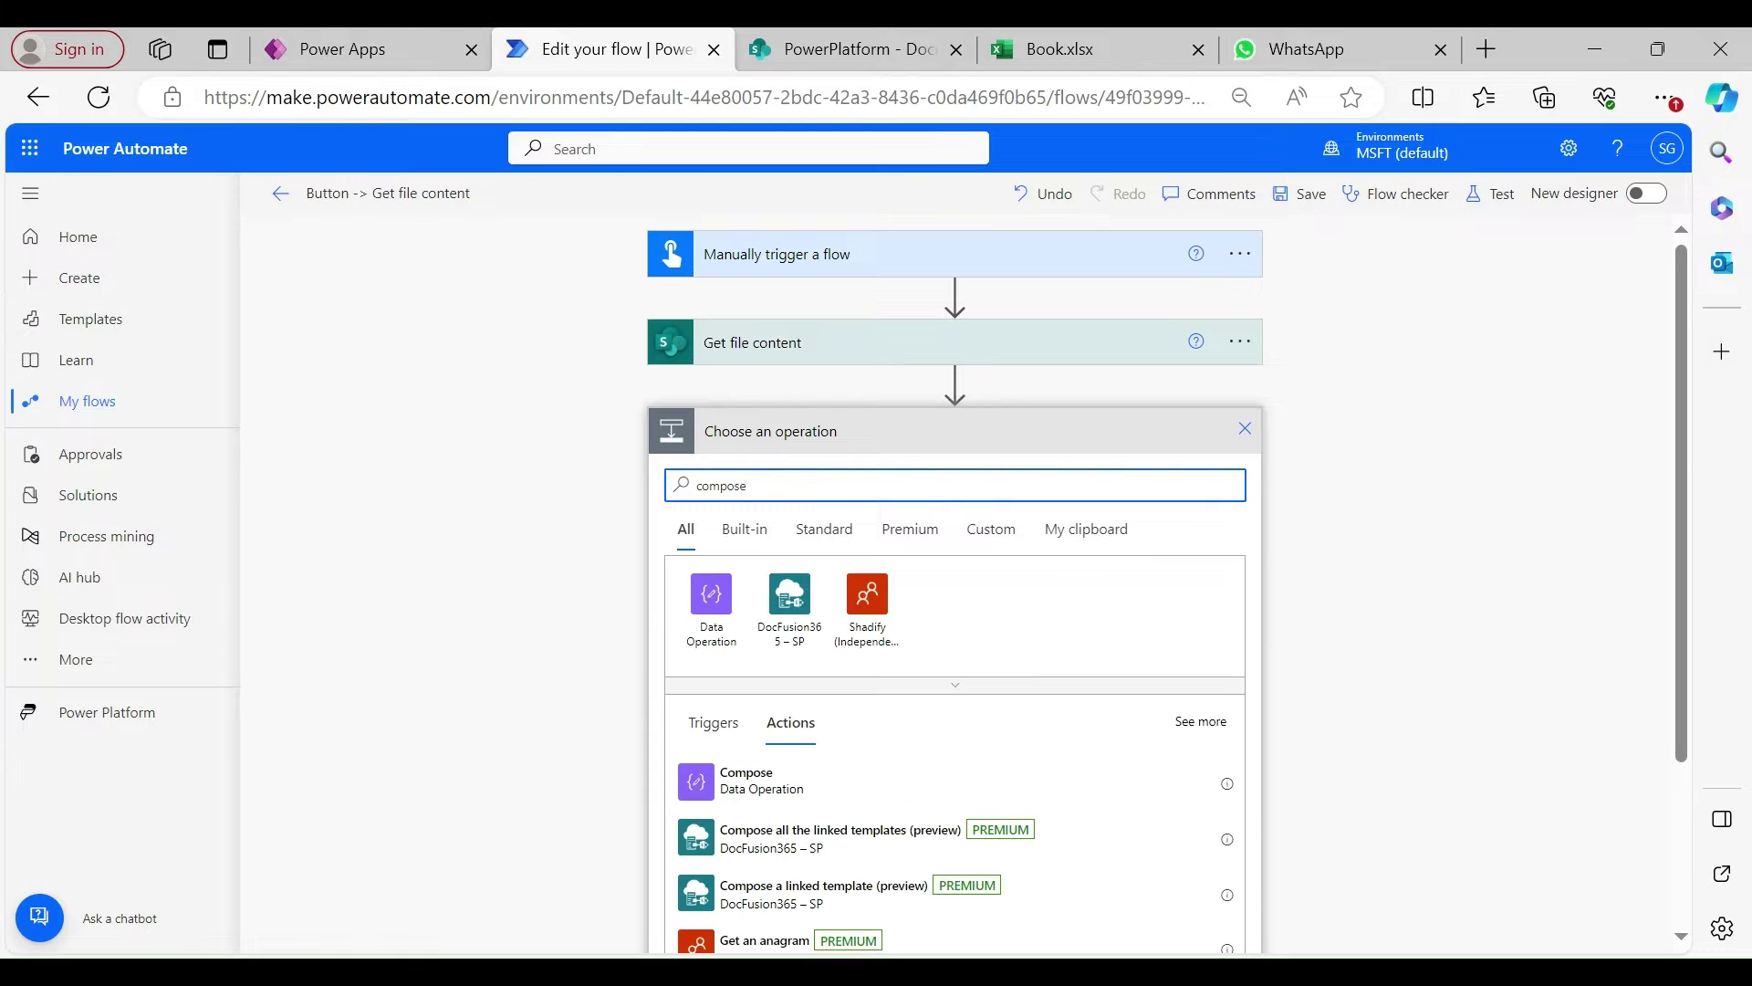
click(731, 787)
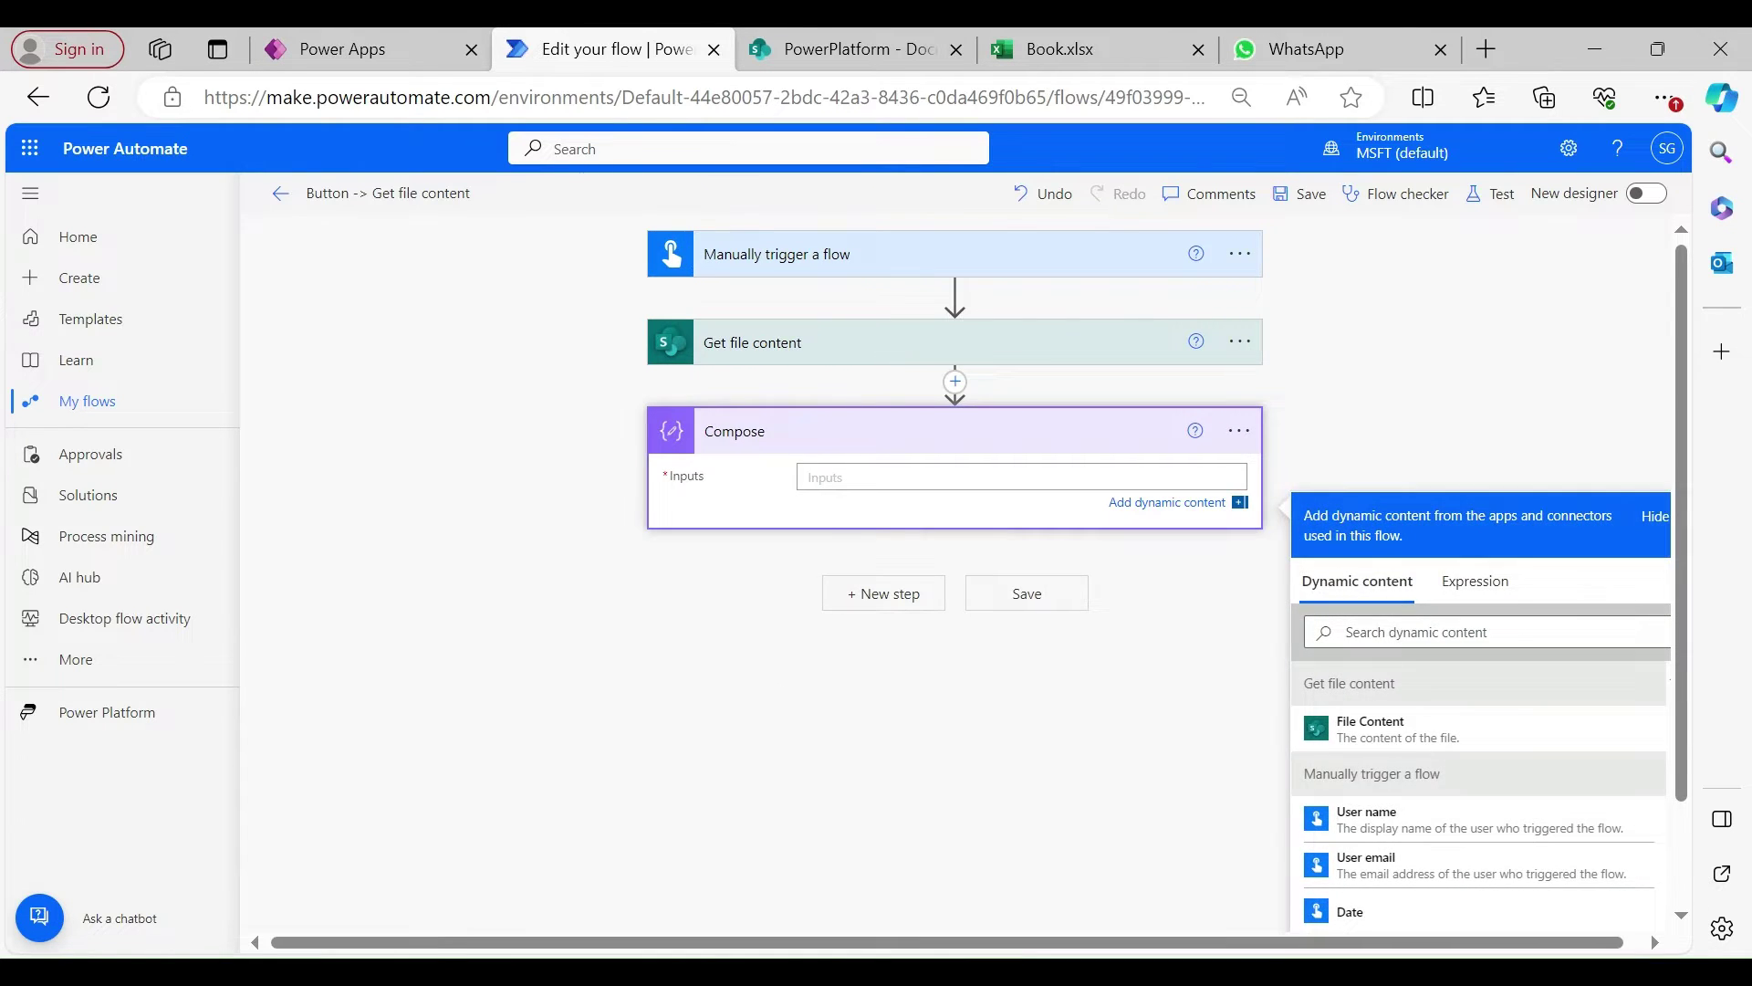
key(ctrl+v)
Rename the Compose action as "Blank file content" and collapse it.
drag(1684, 819, 1693, 262)
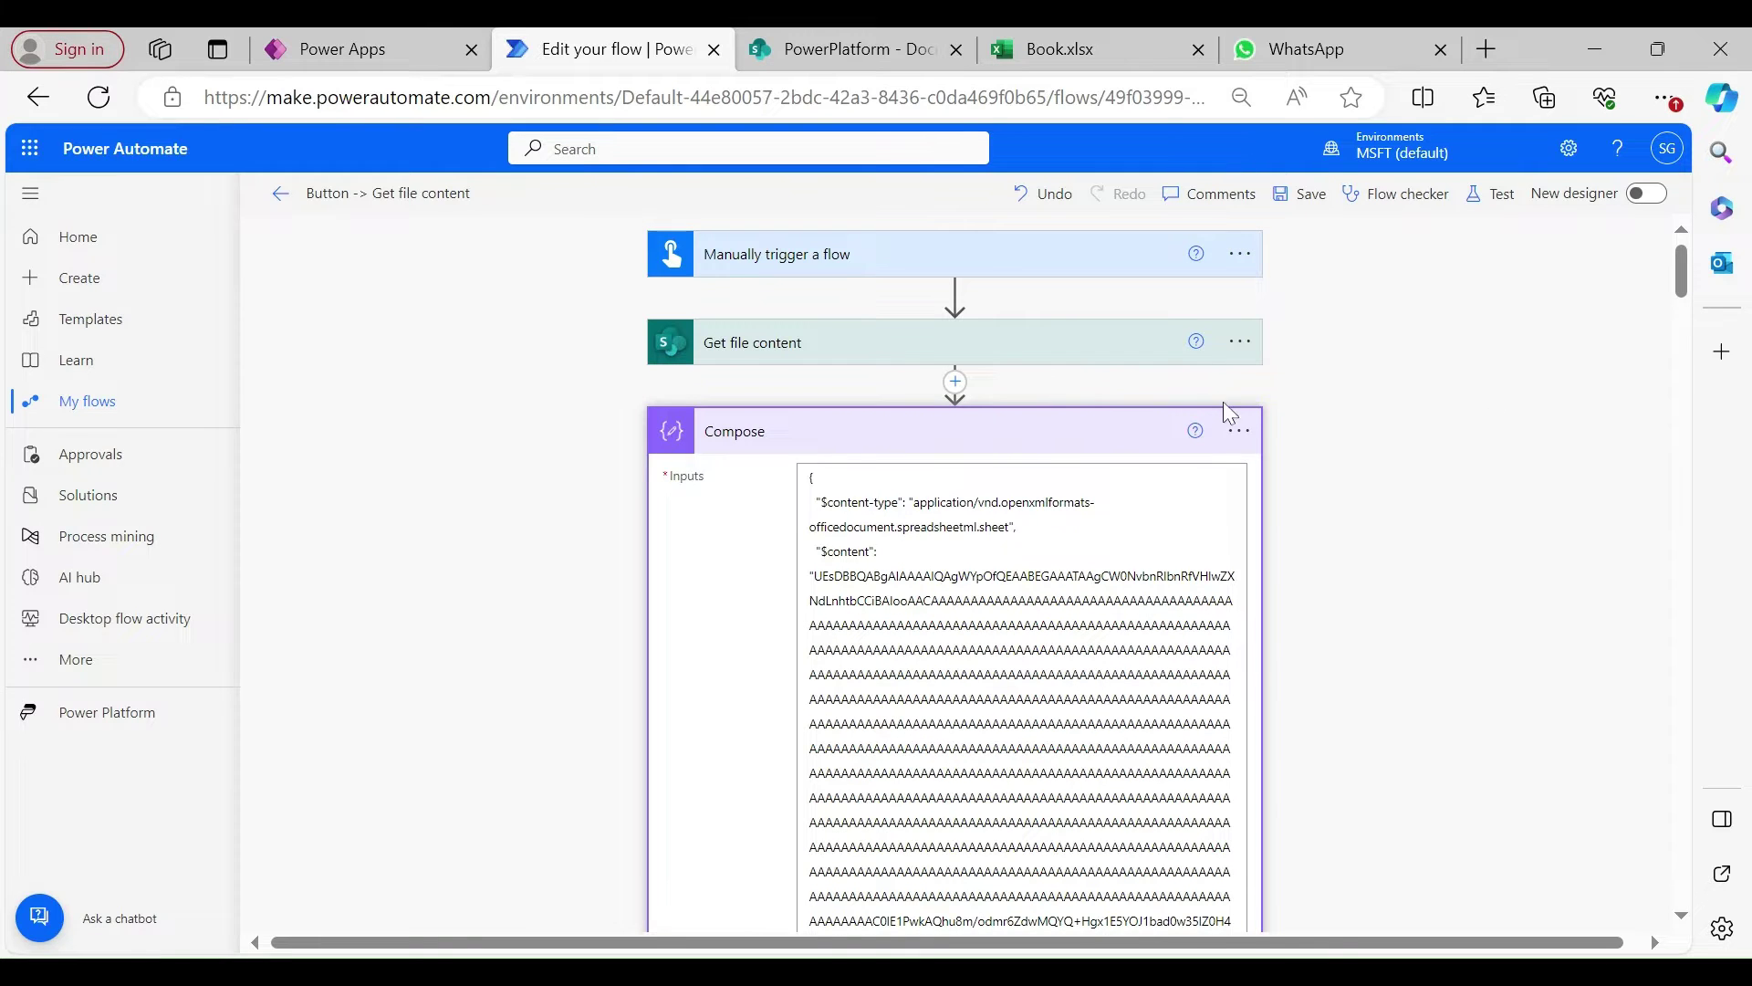
click(1240, 430)
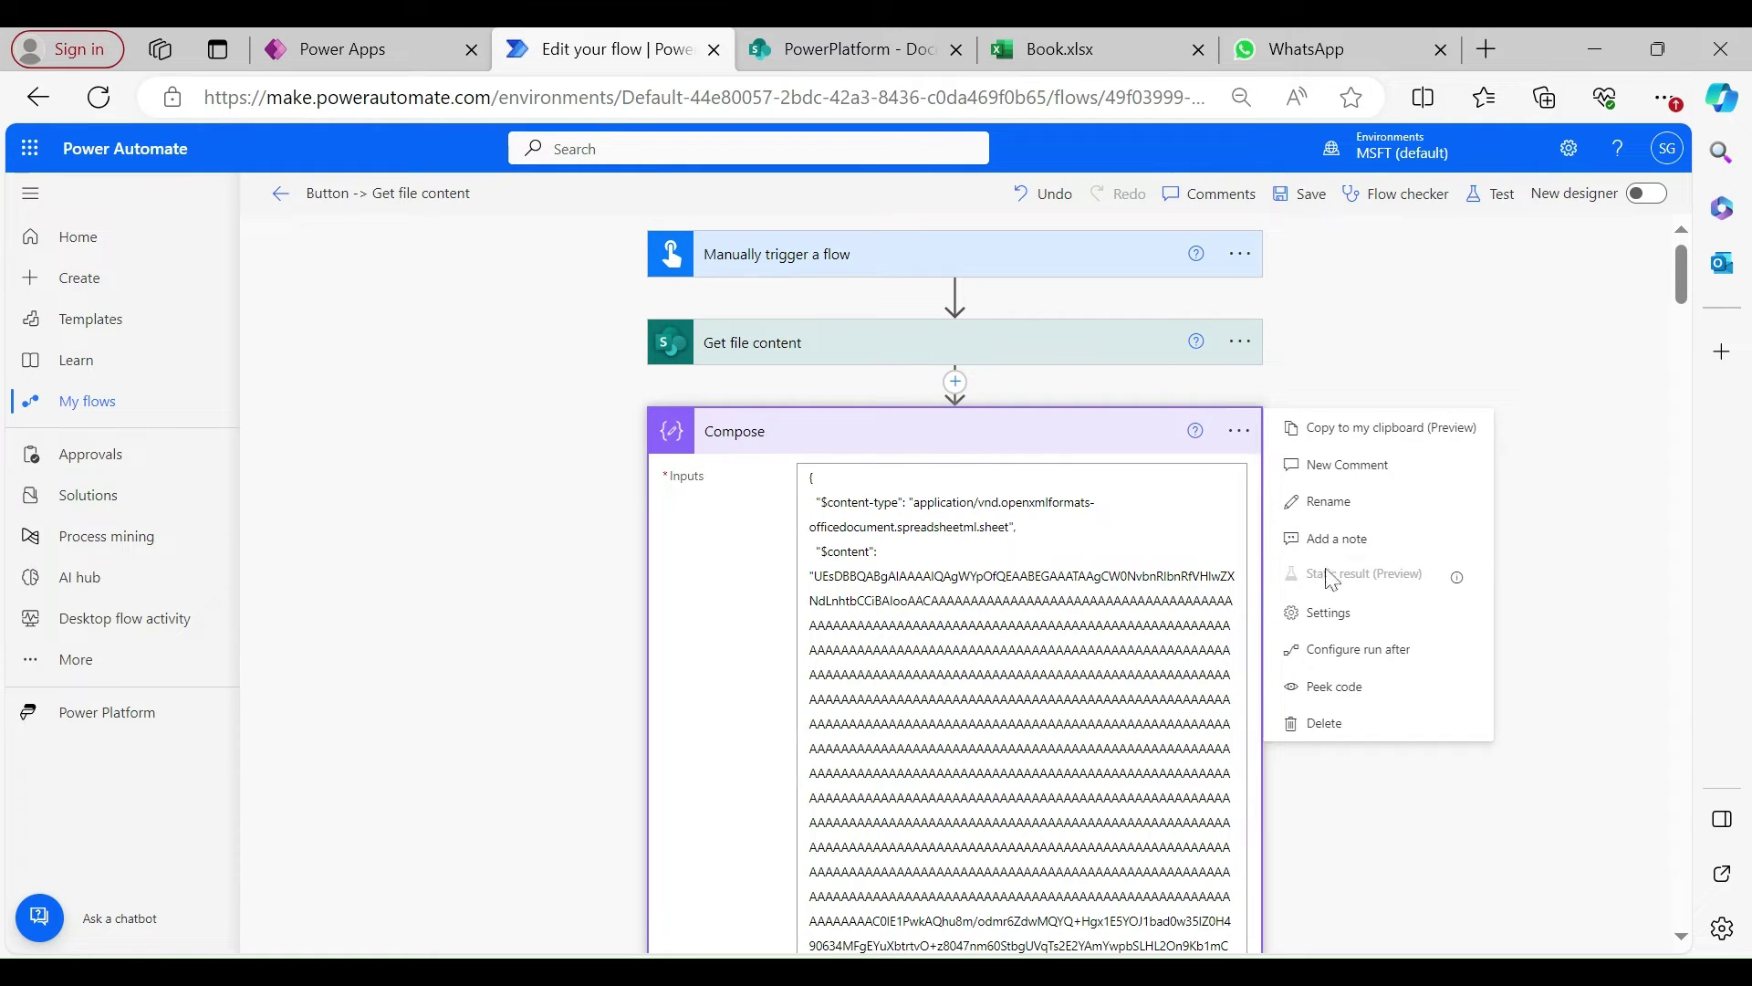
click(1330, 501)
text(Blank file content)
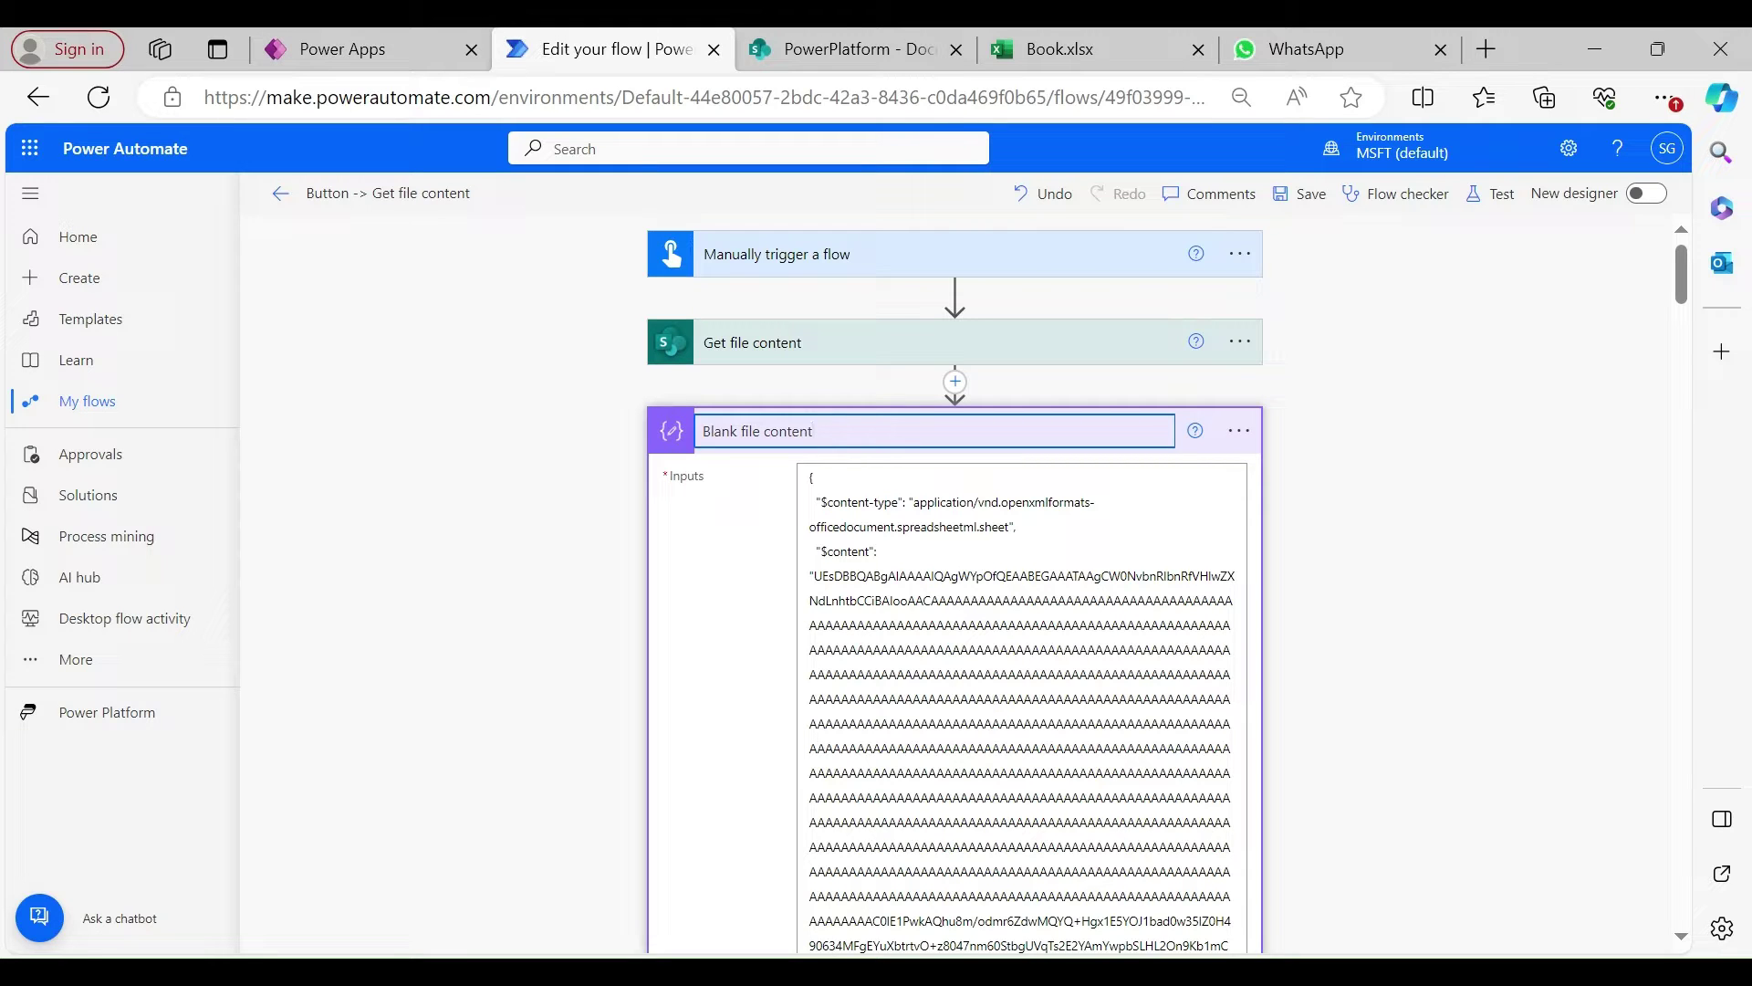
click(1359, 444)
click(1126, 438)
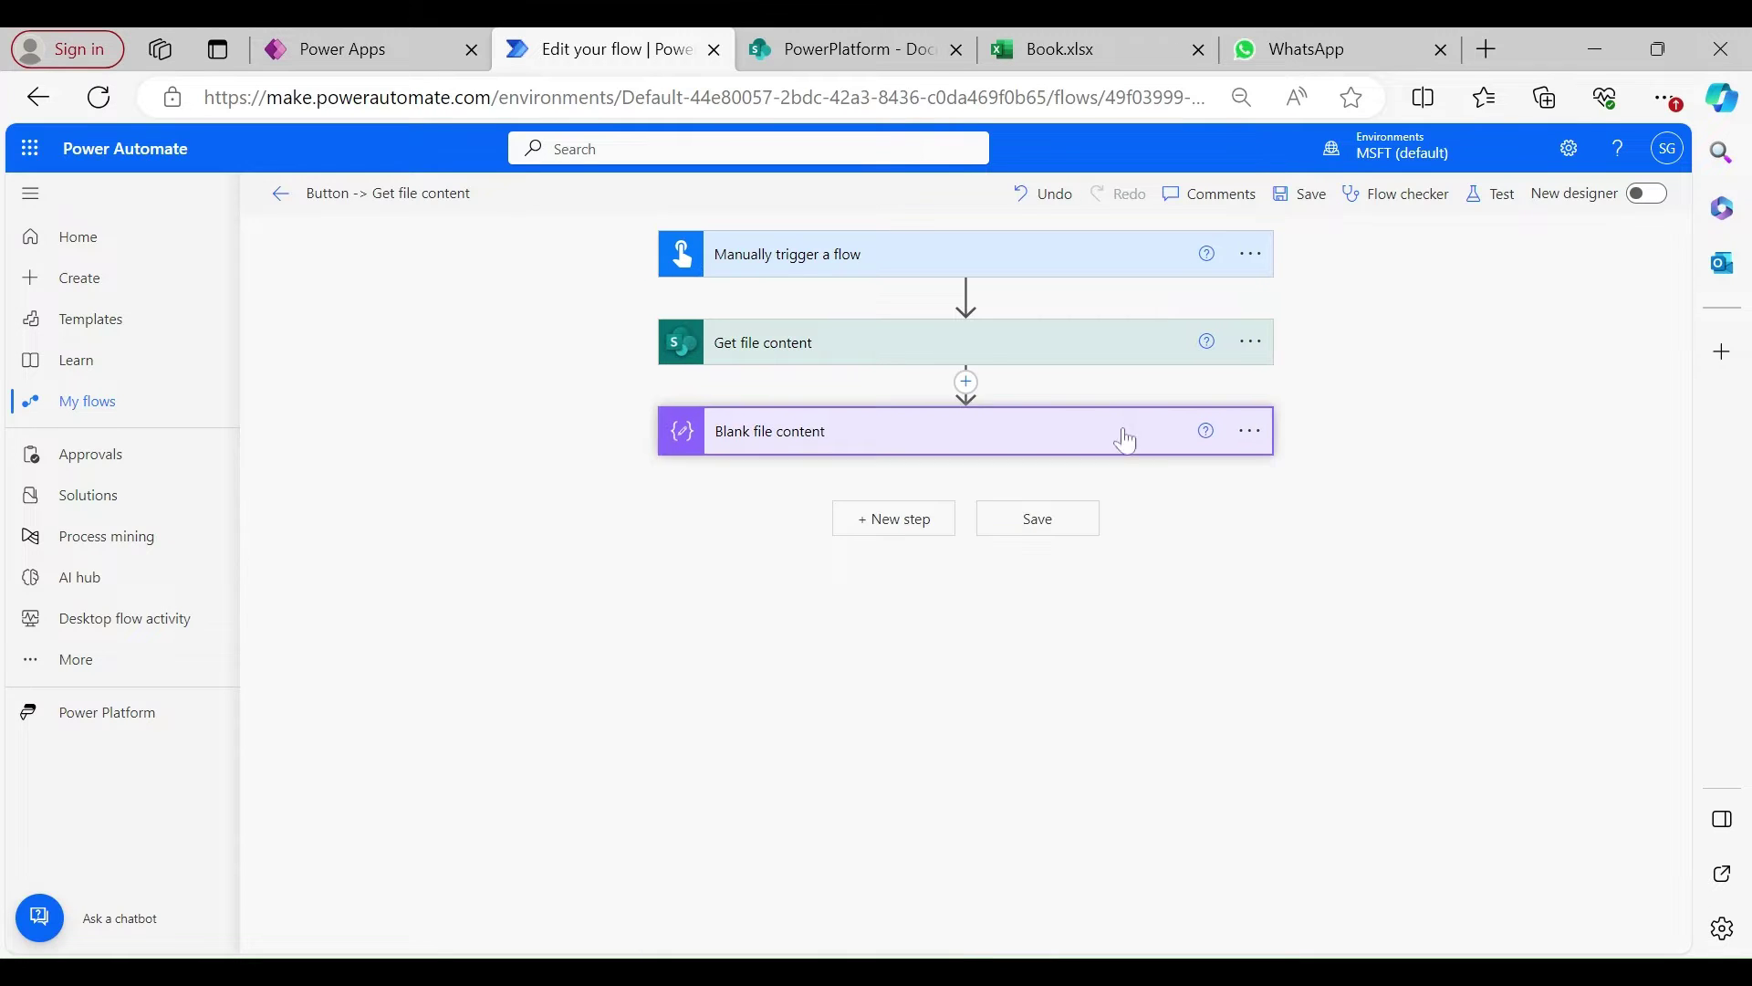
Insert a Compose action between Get file content and Blank file content with Testexcl.xlsx as its input.
click(966, 383)
click(933, 413)
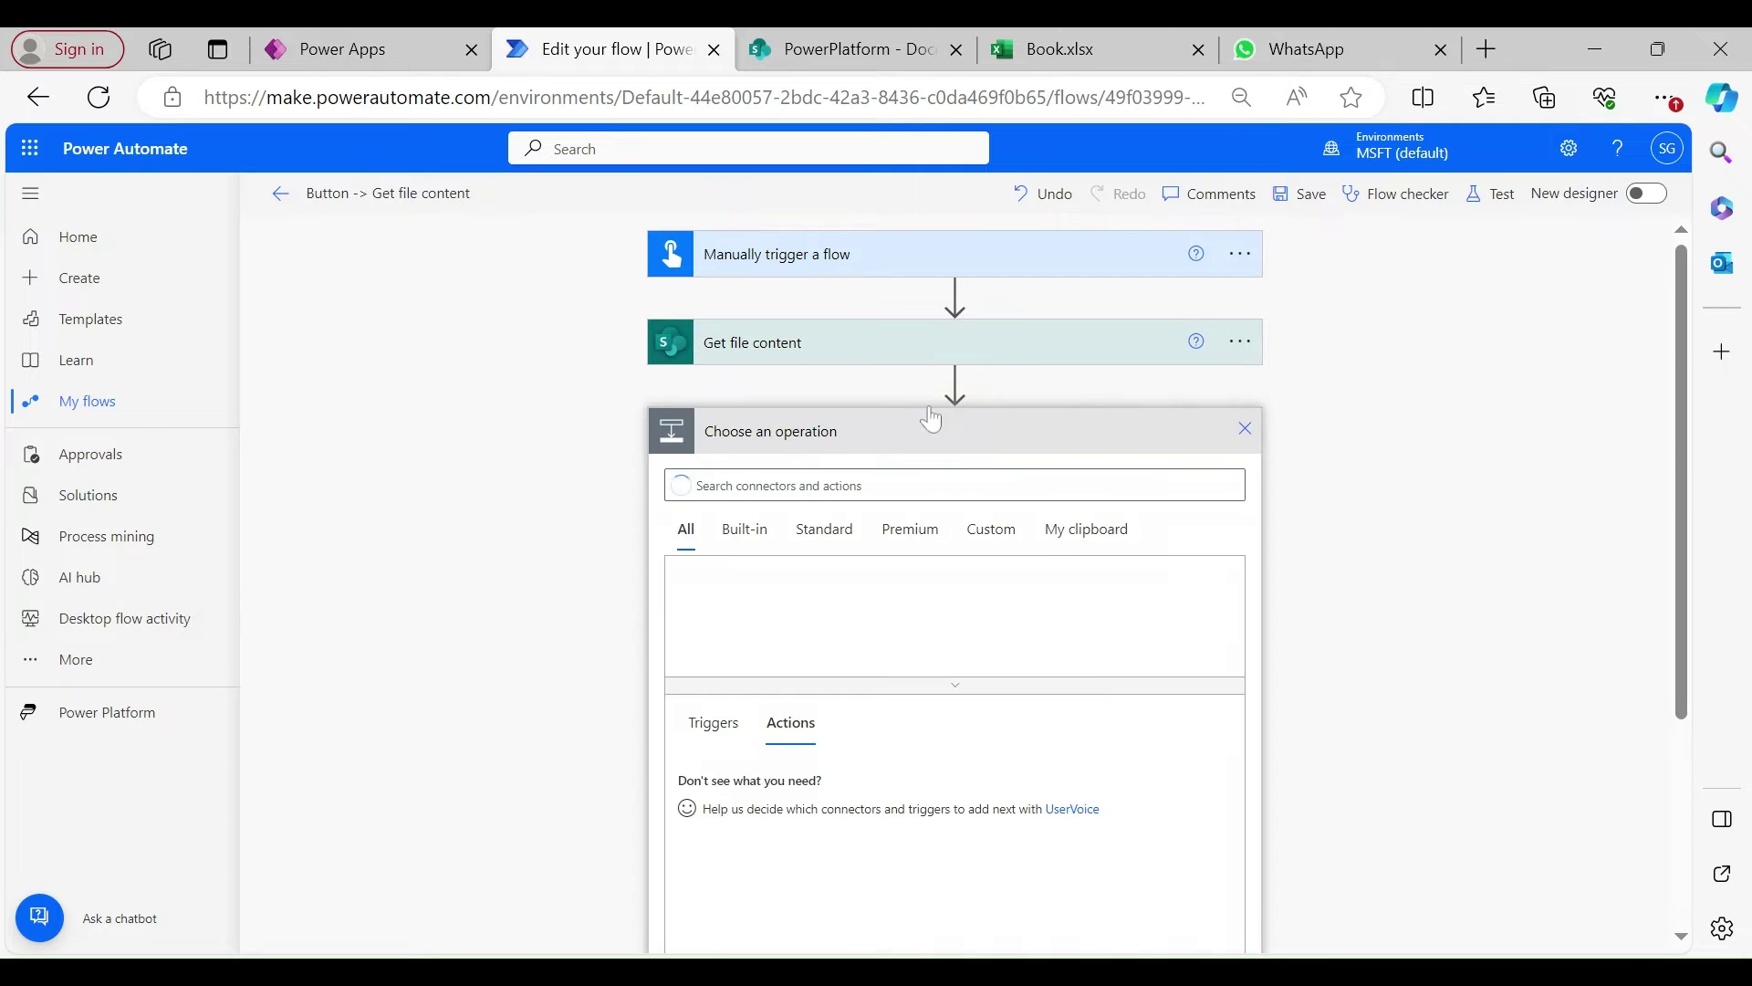
text(co)
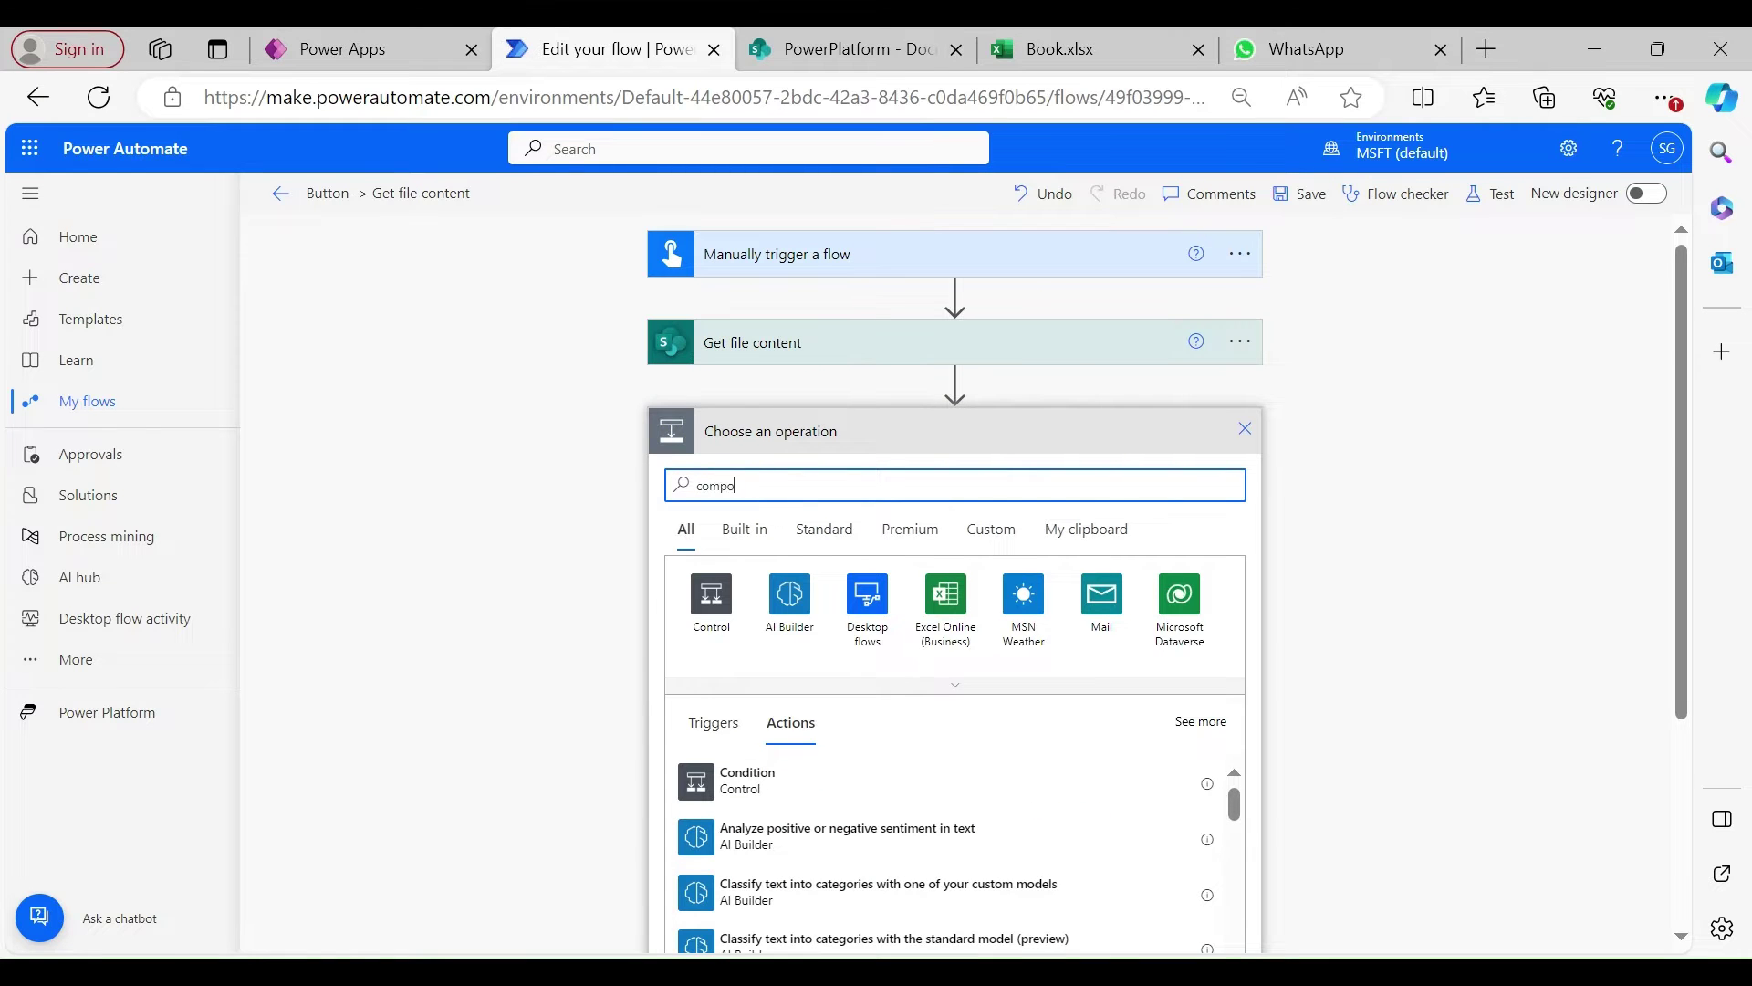
text(mpos)
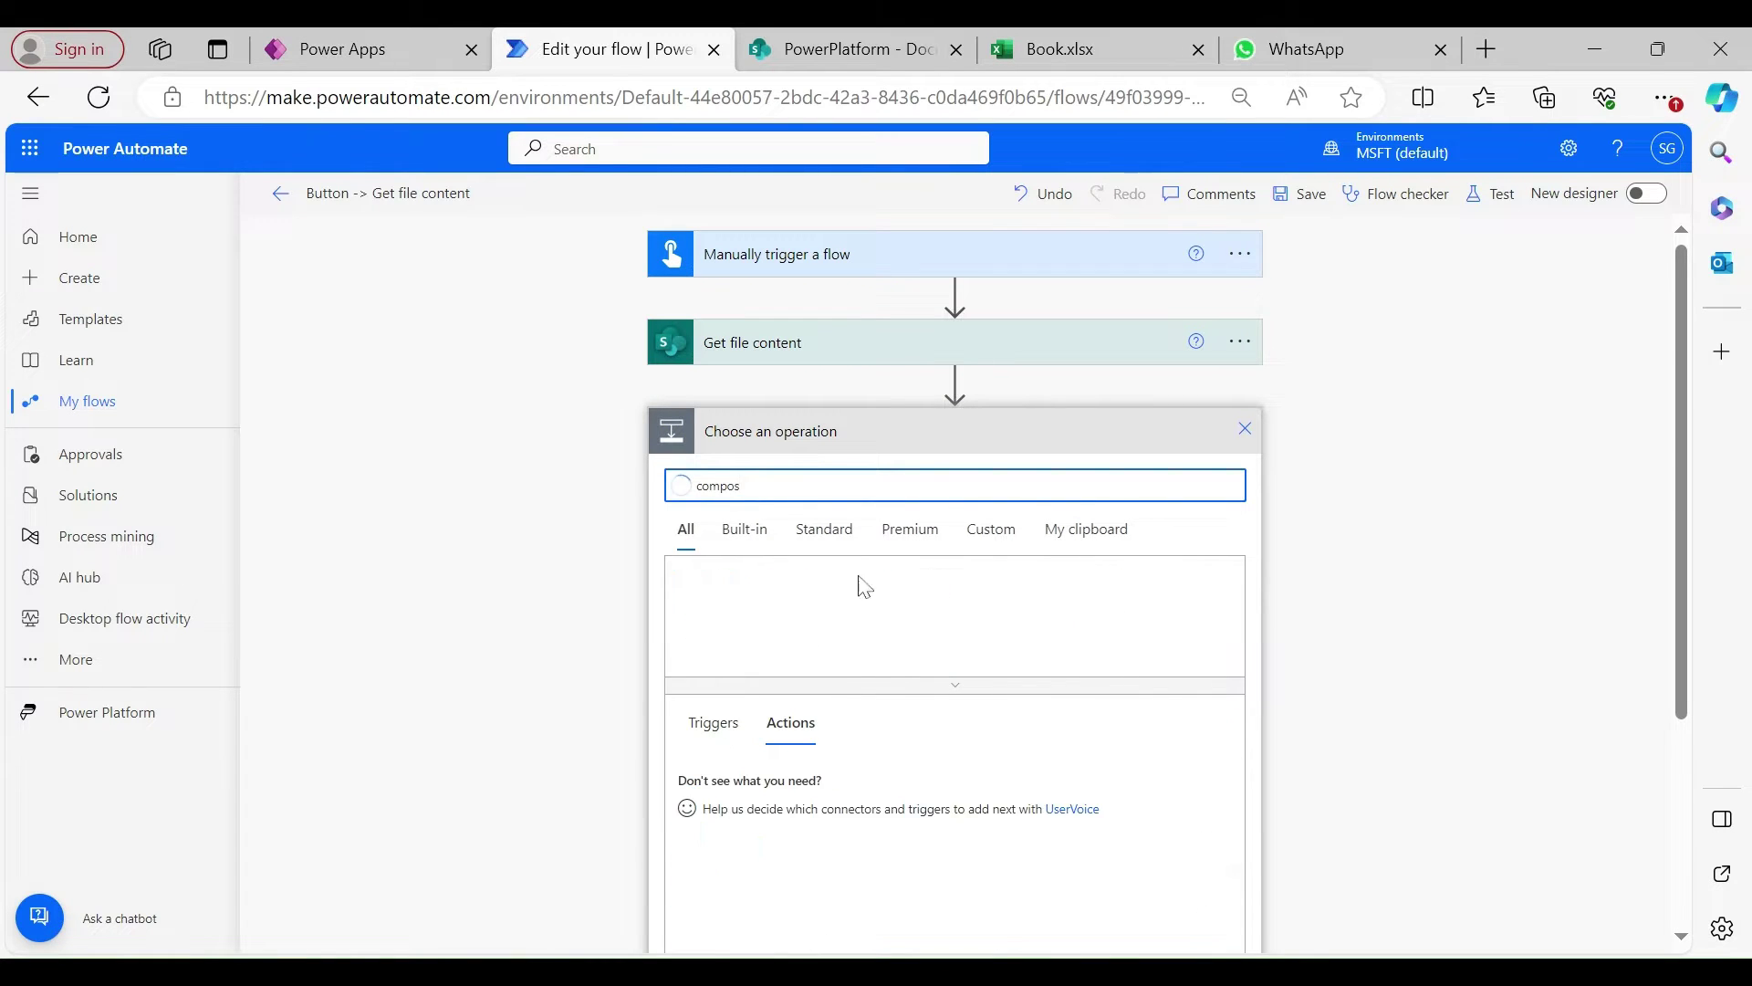
click(758, 785)
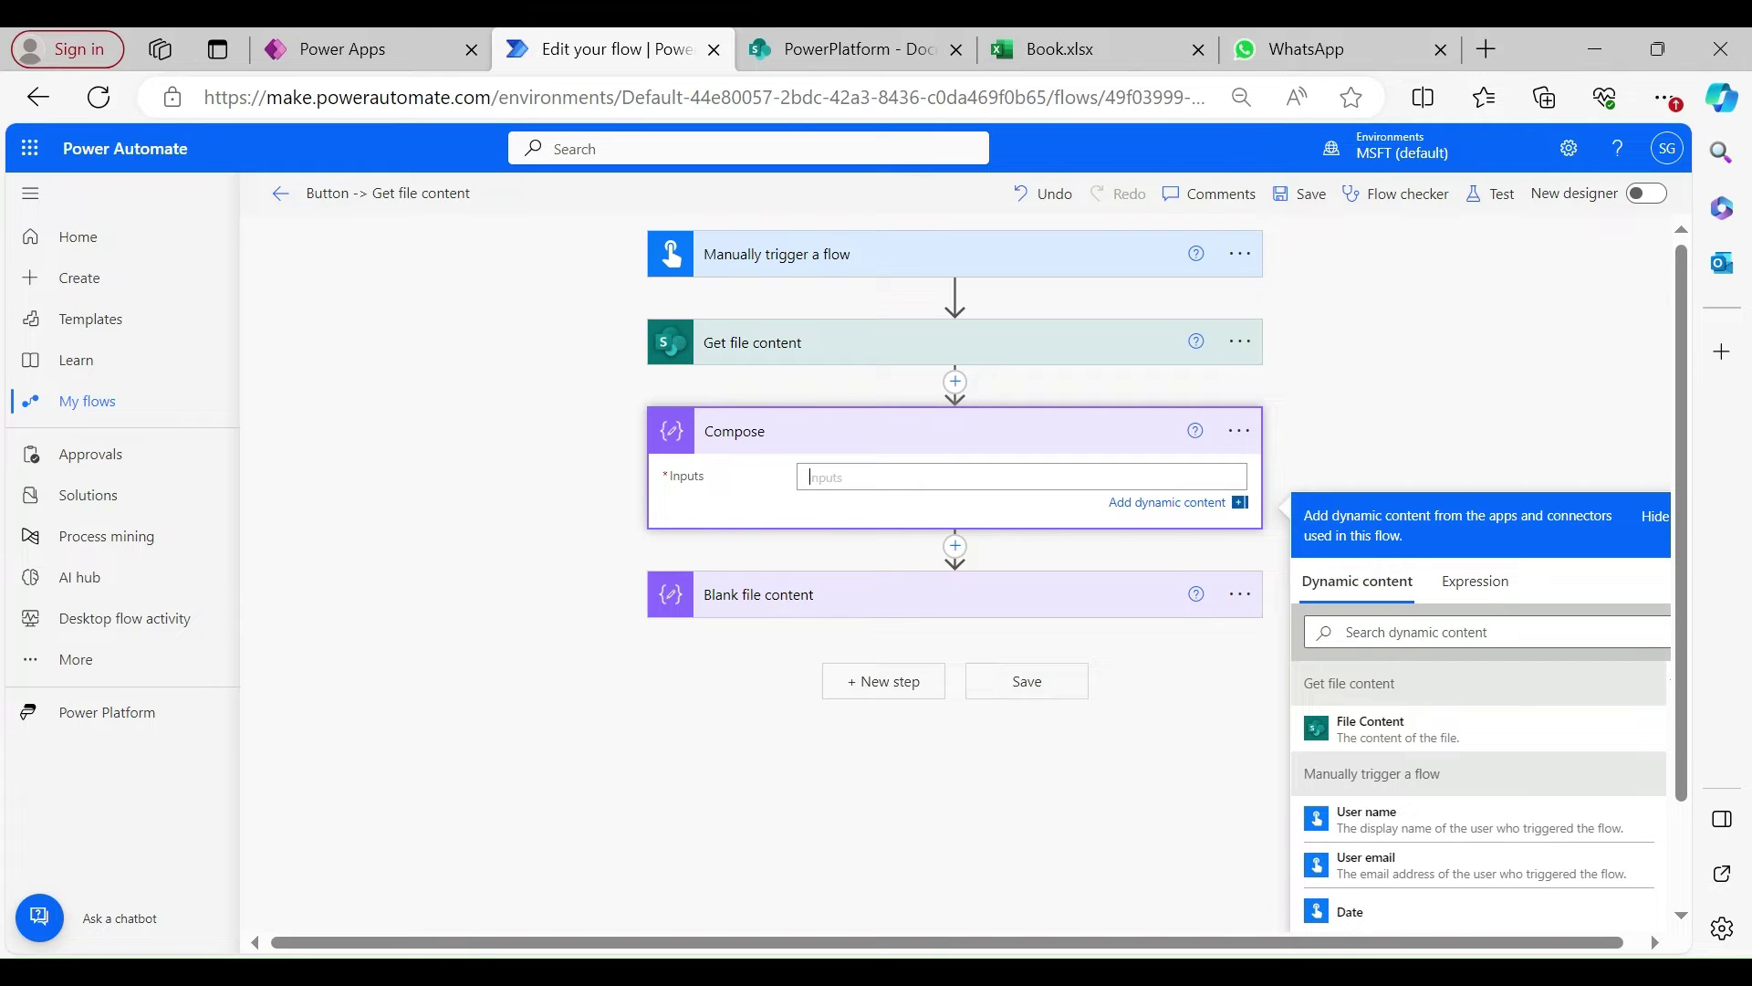
text(Testexcl.xlsx)
Rename the new Compose action as "Excel file Name" and collapse it.
click(1243, 438)
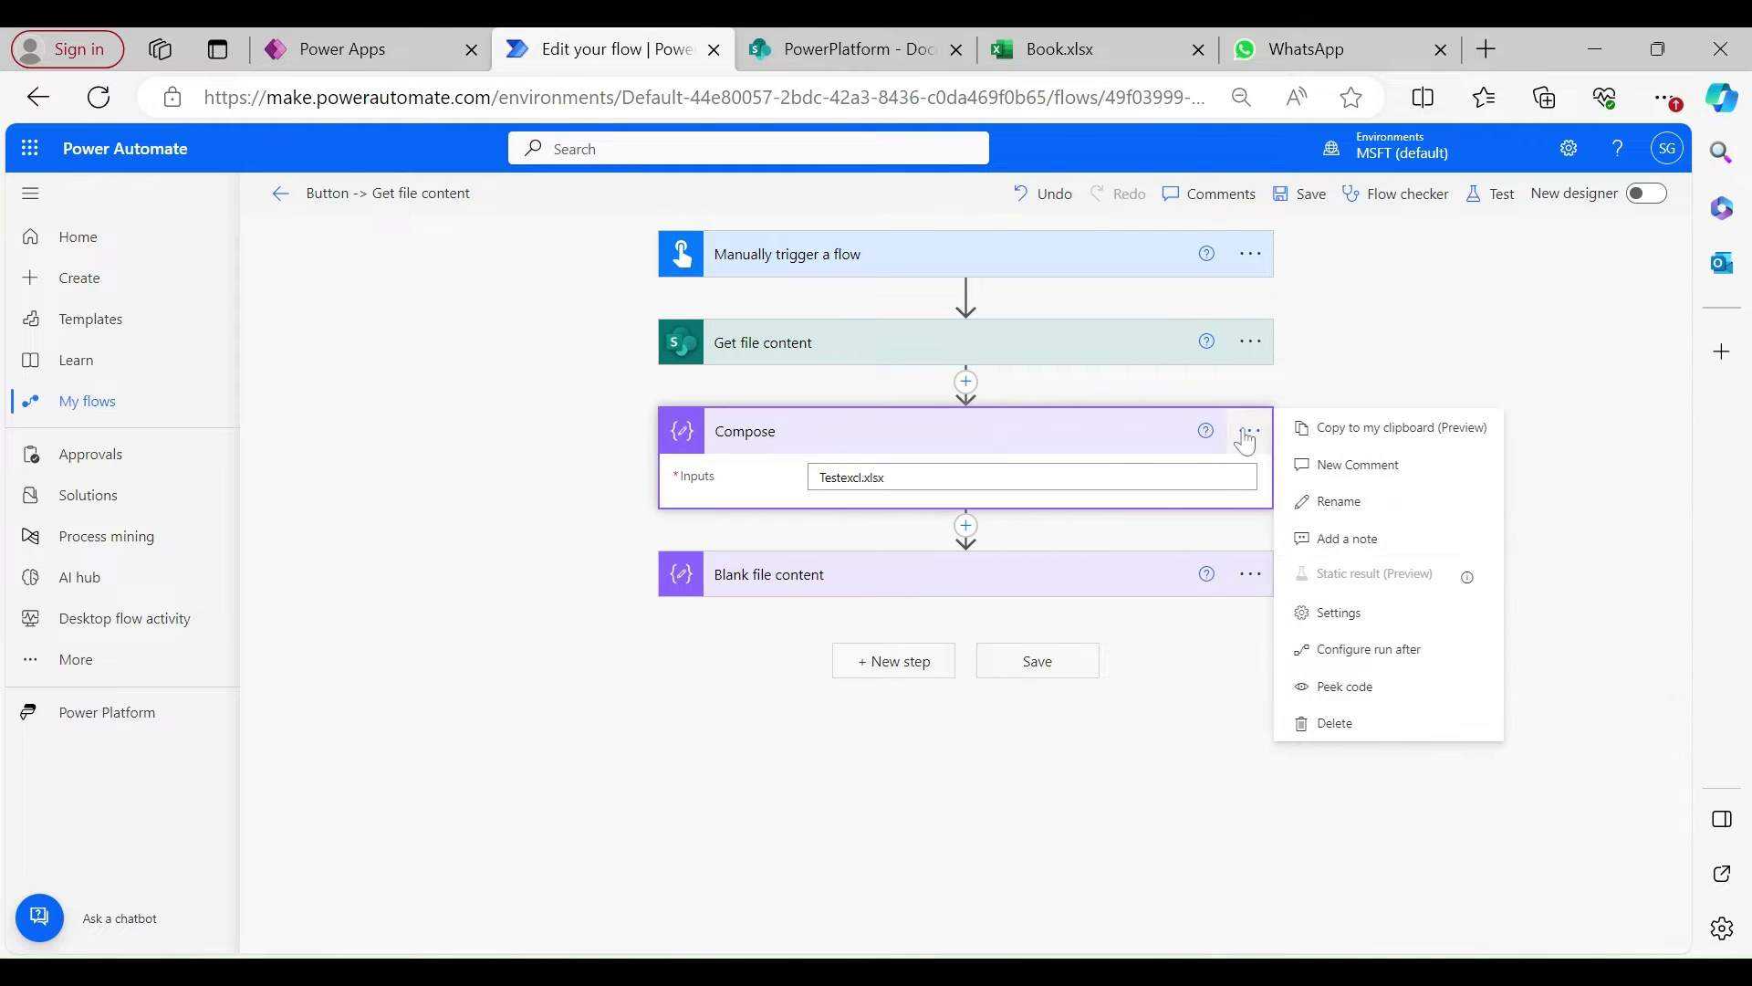
click(1323, 501)
text(E)
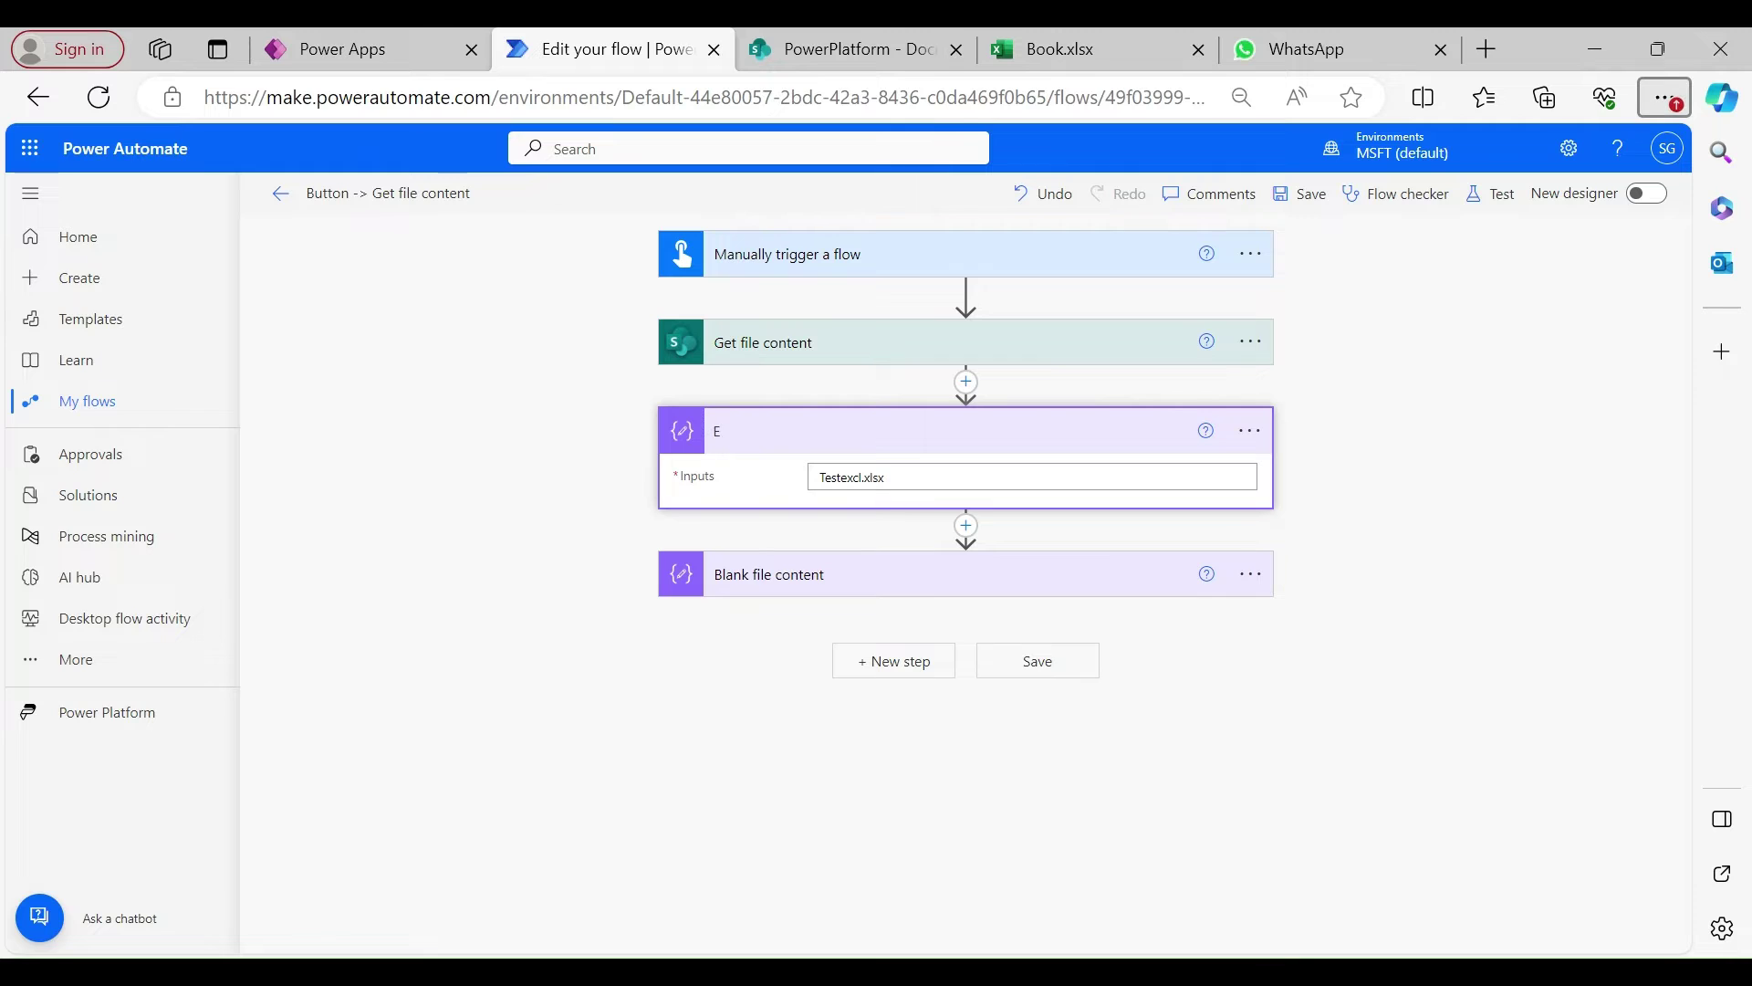
click(1249, 430)
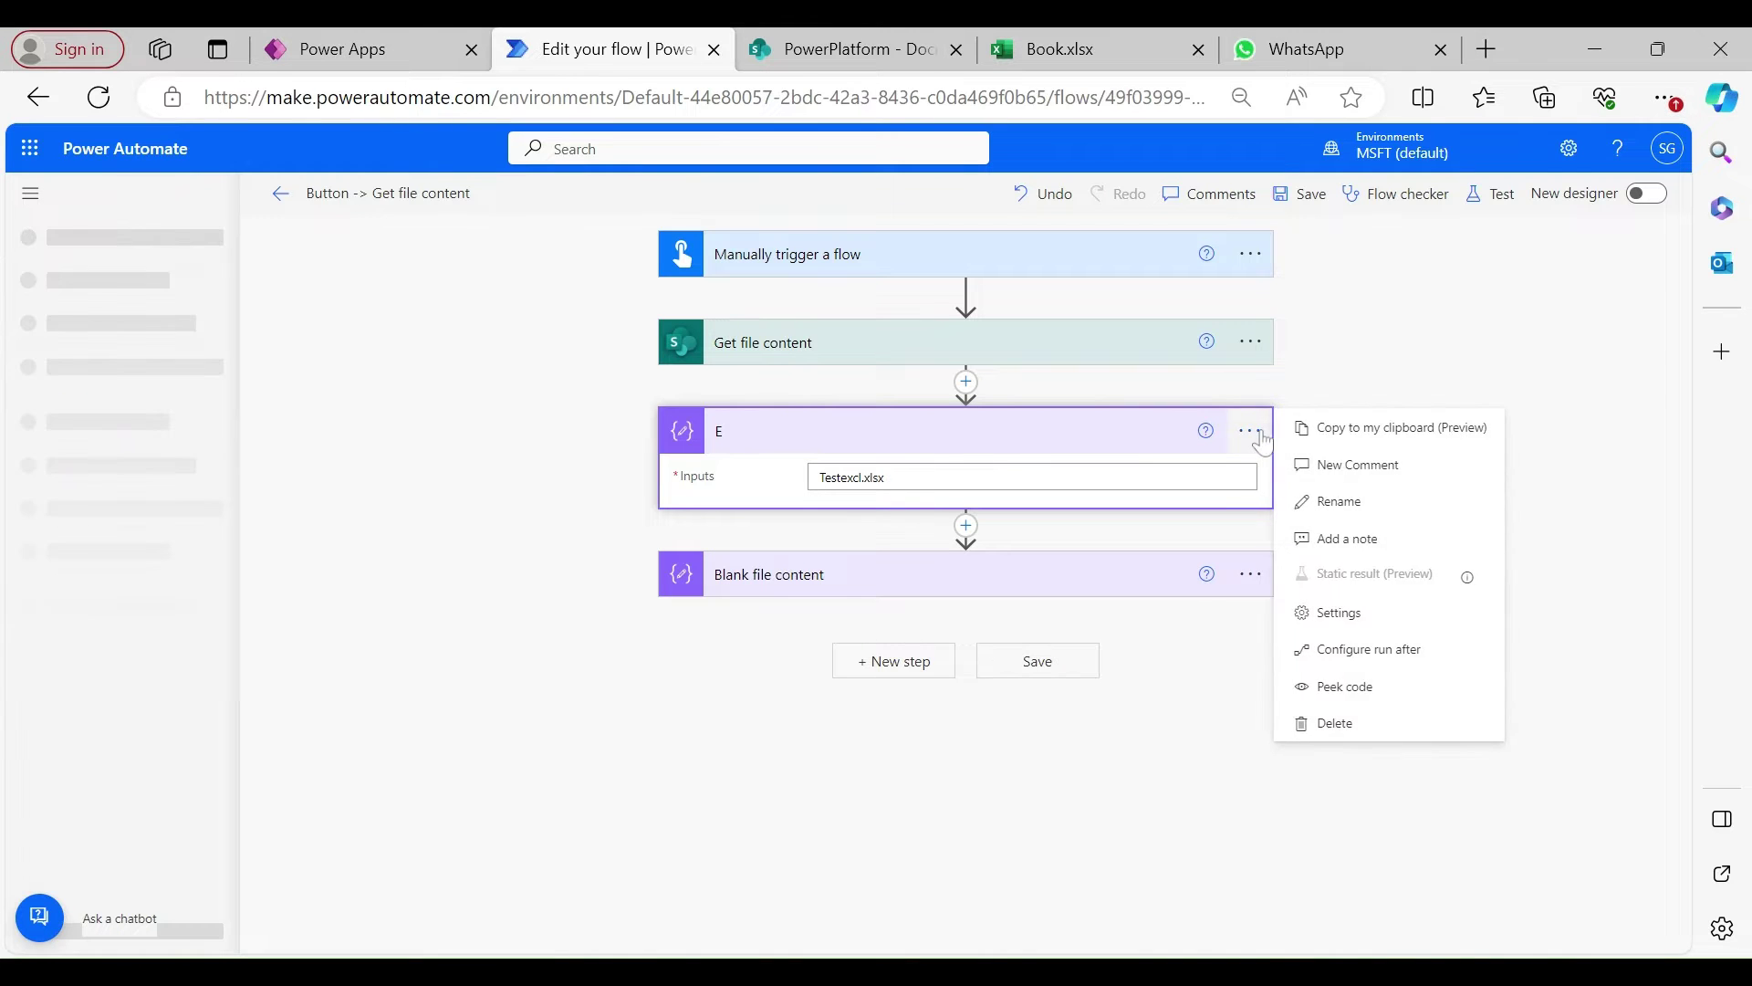
click(1342, 504)
text(Excel file Name)
key(Return)
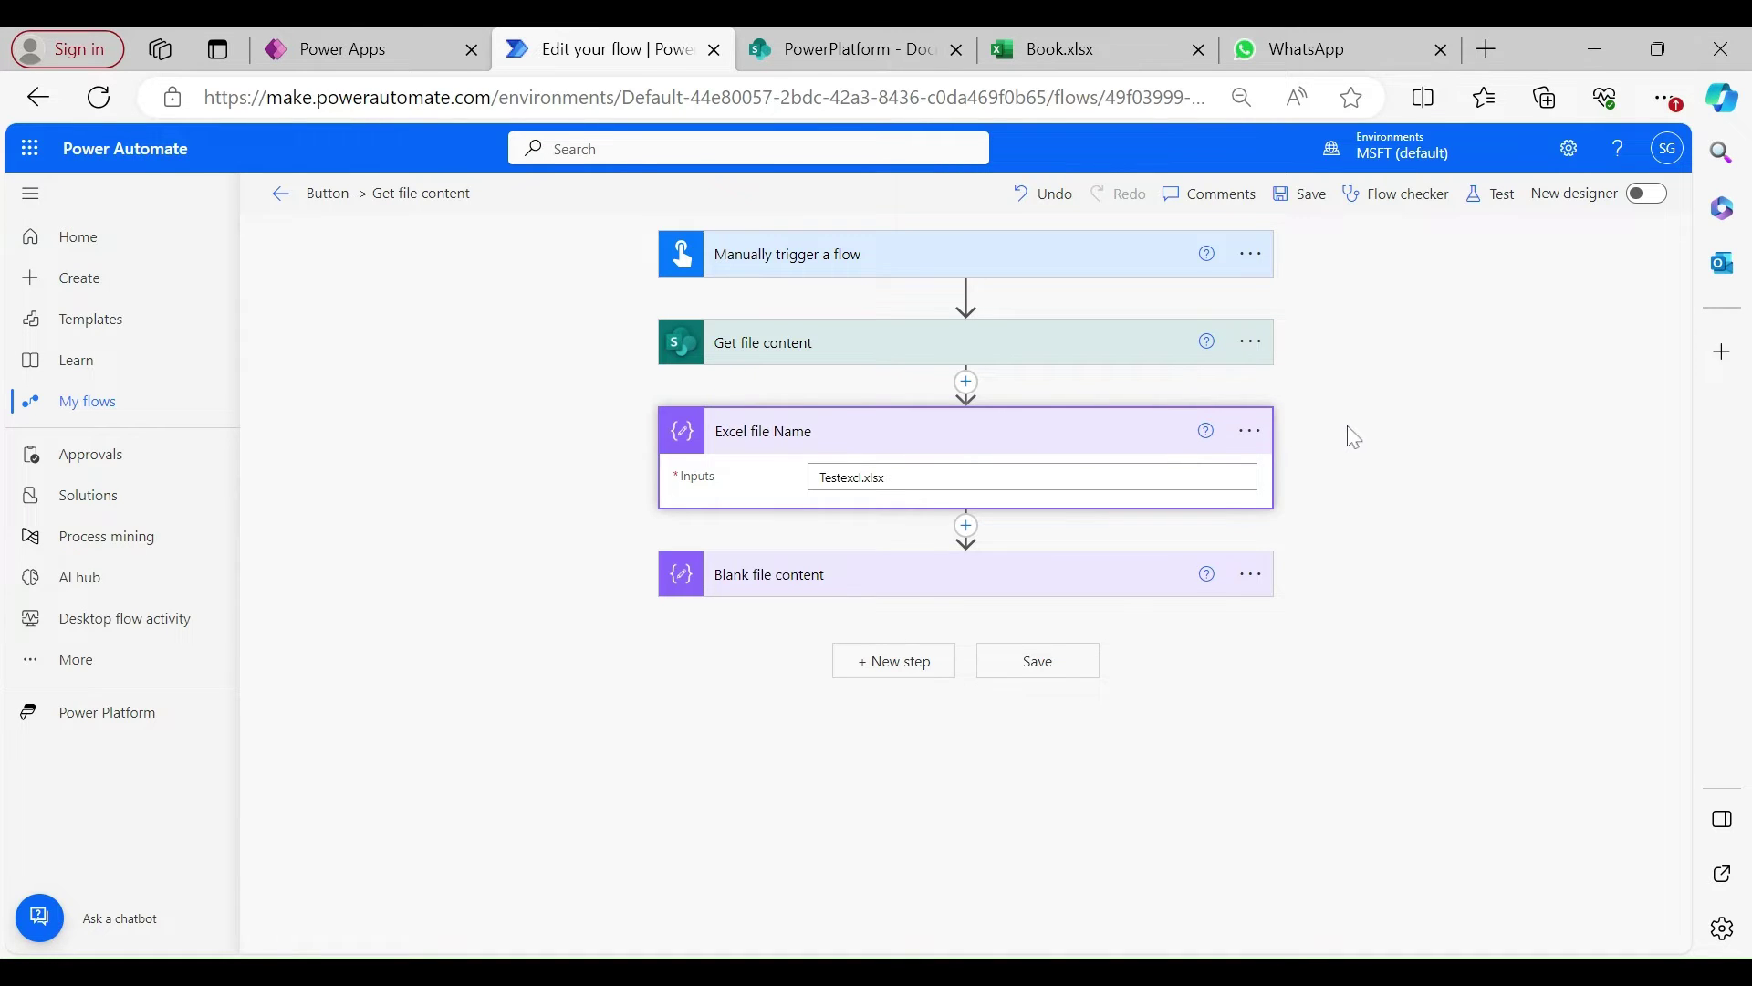
click(1046, 438)
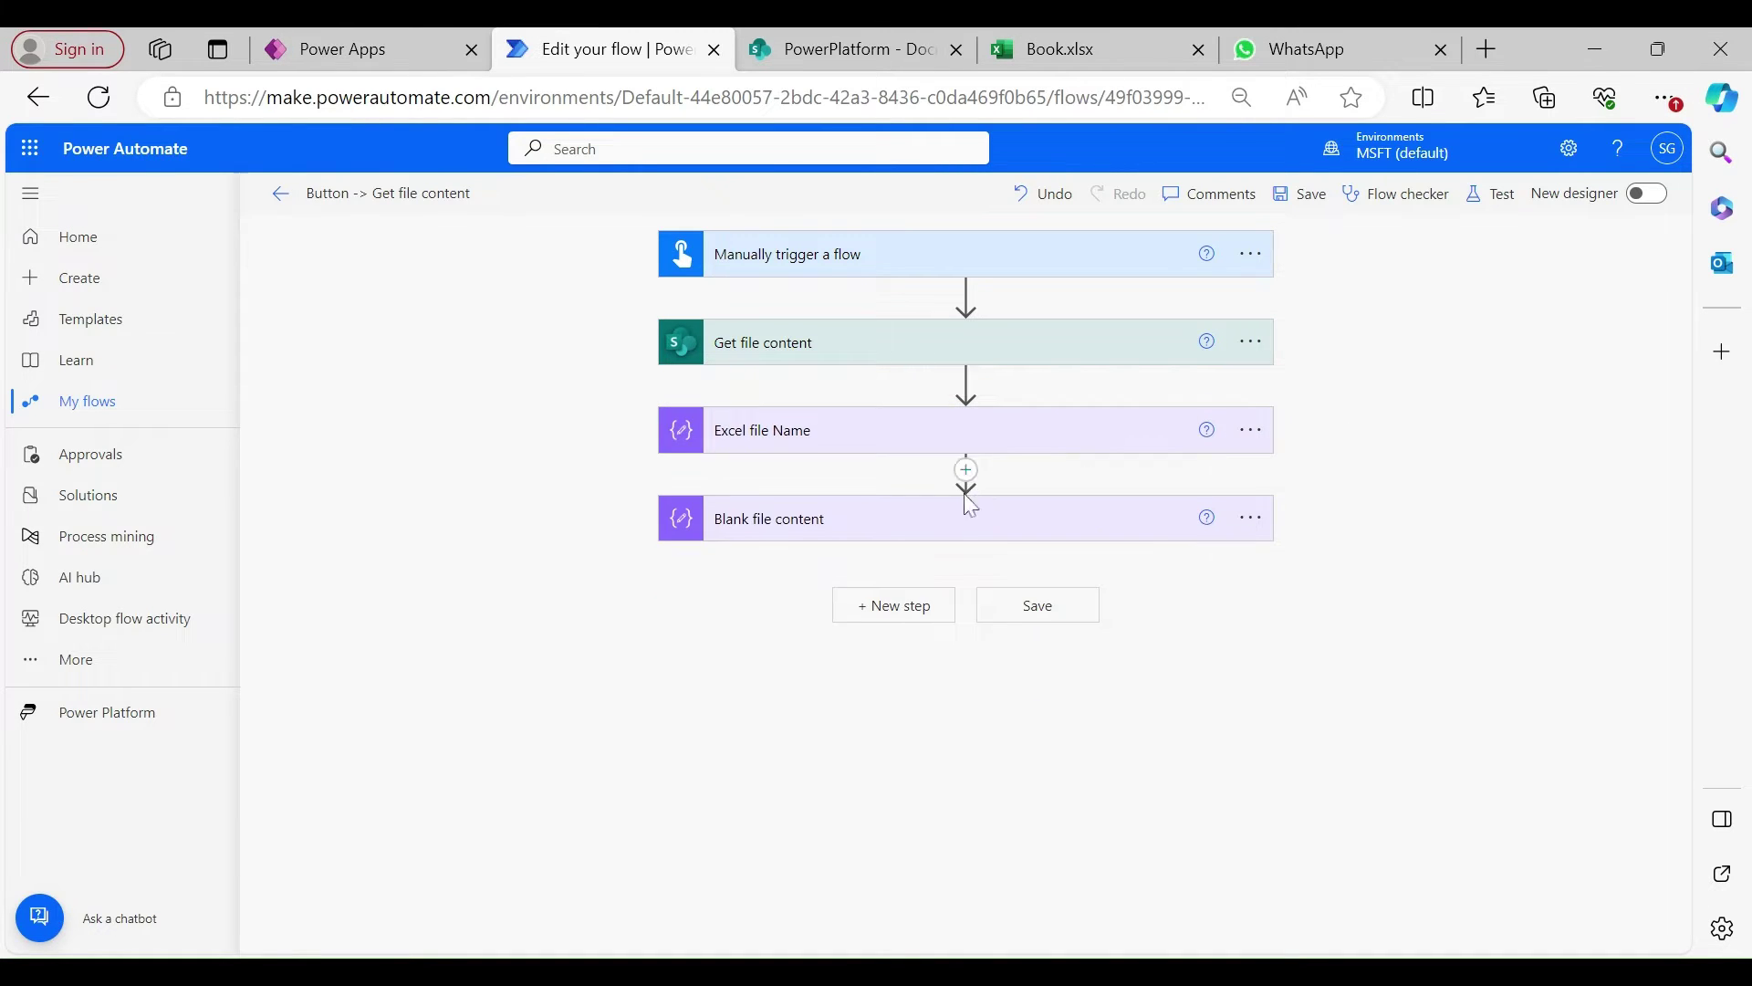
click(1039, 433)
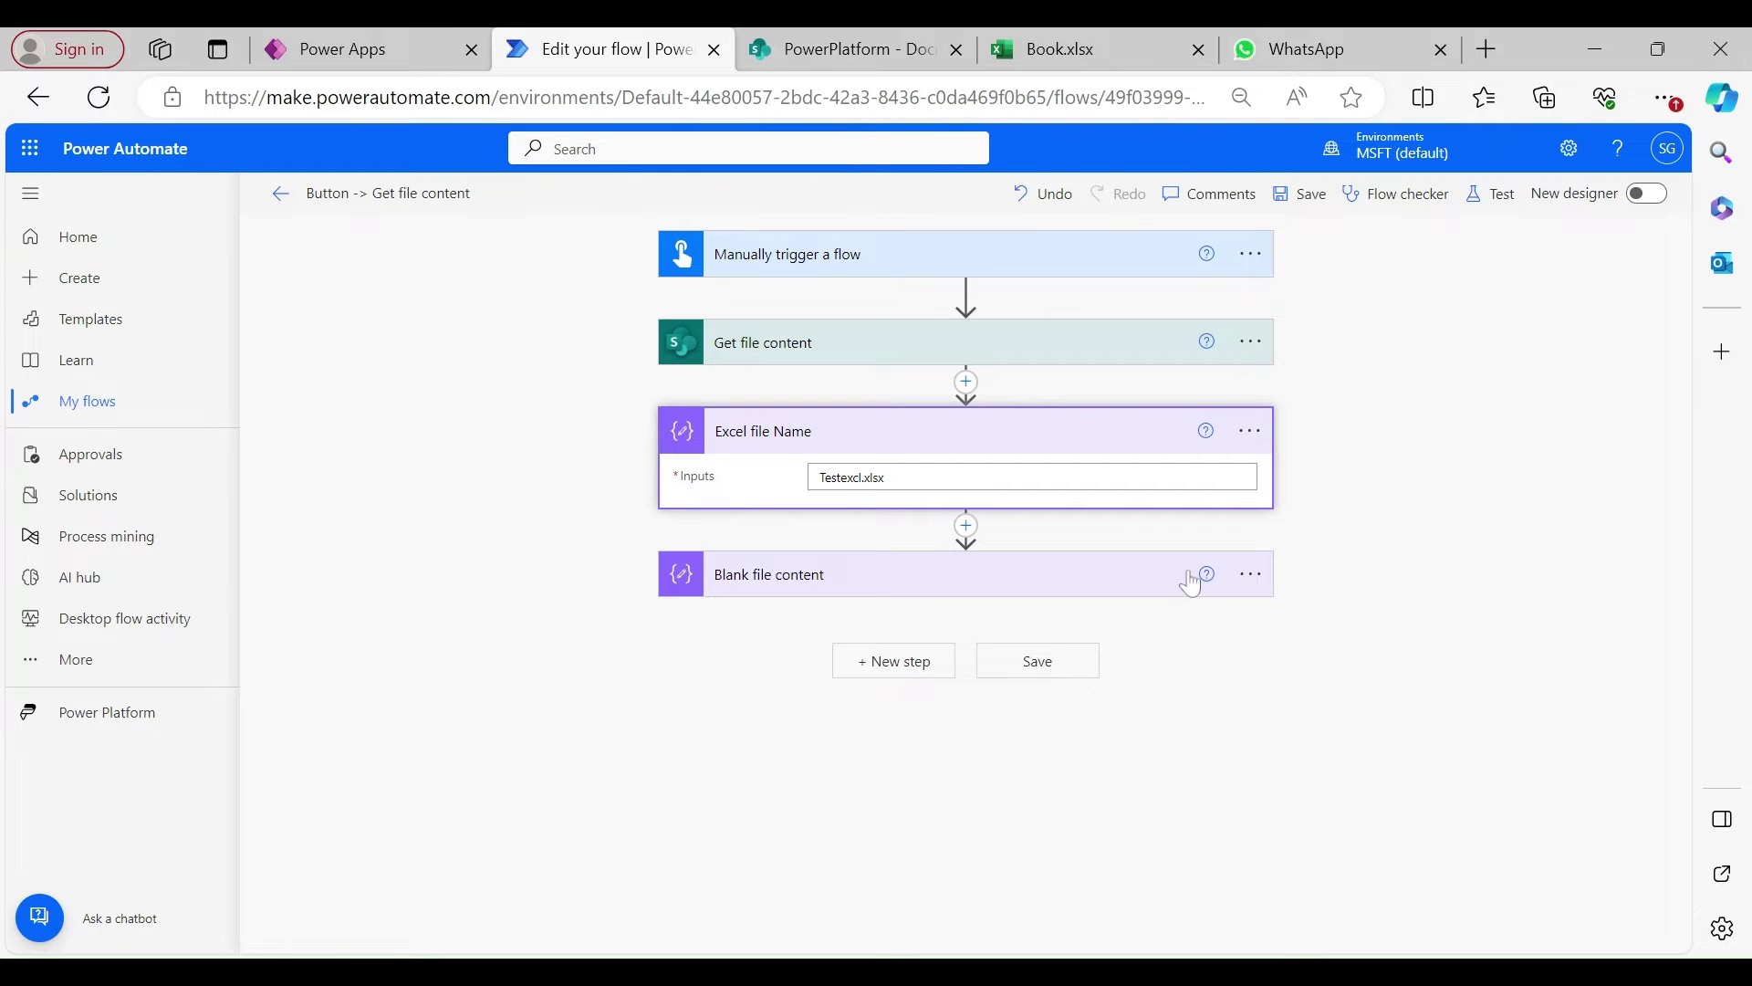
click(1032, 444)
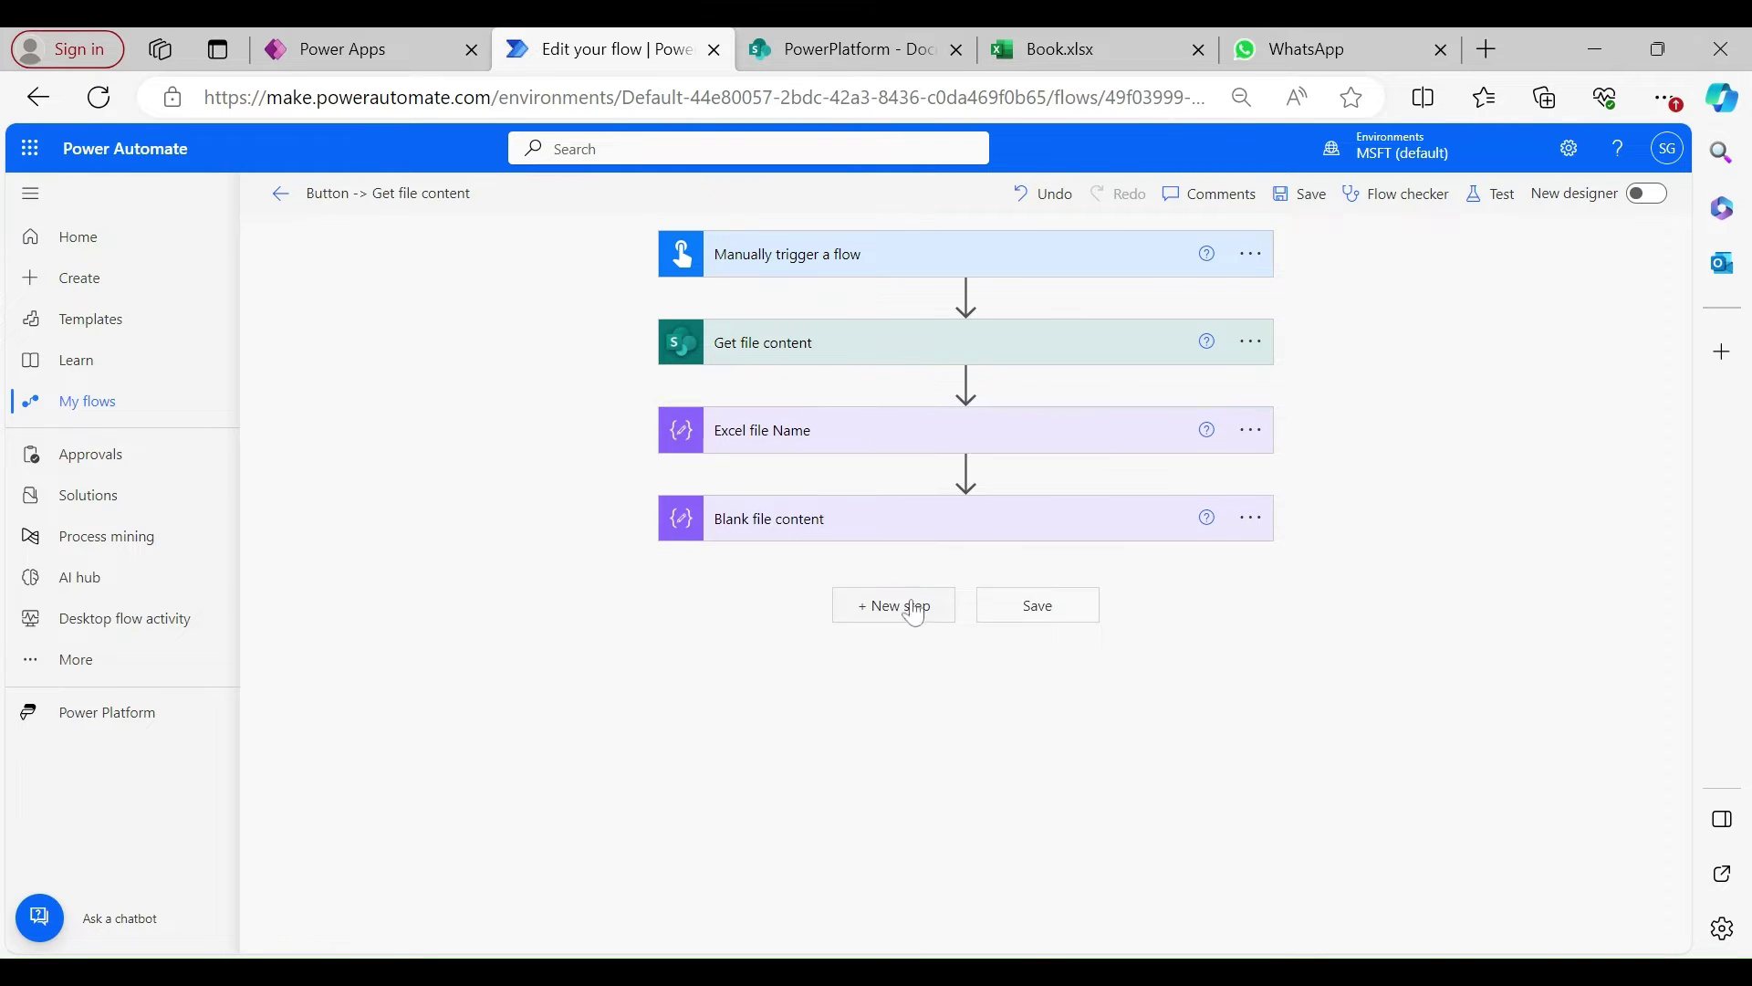
Add a SharePoint Create file action at the end of the flow.
click(897, 610)
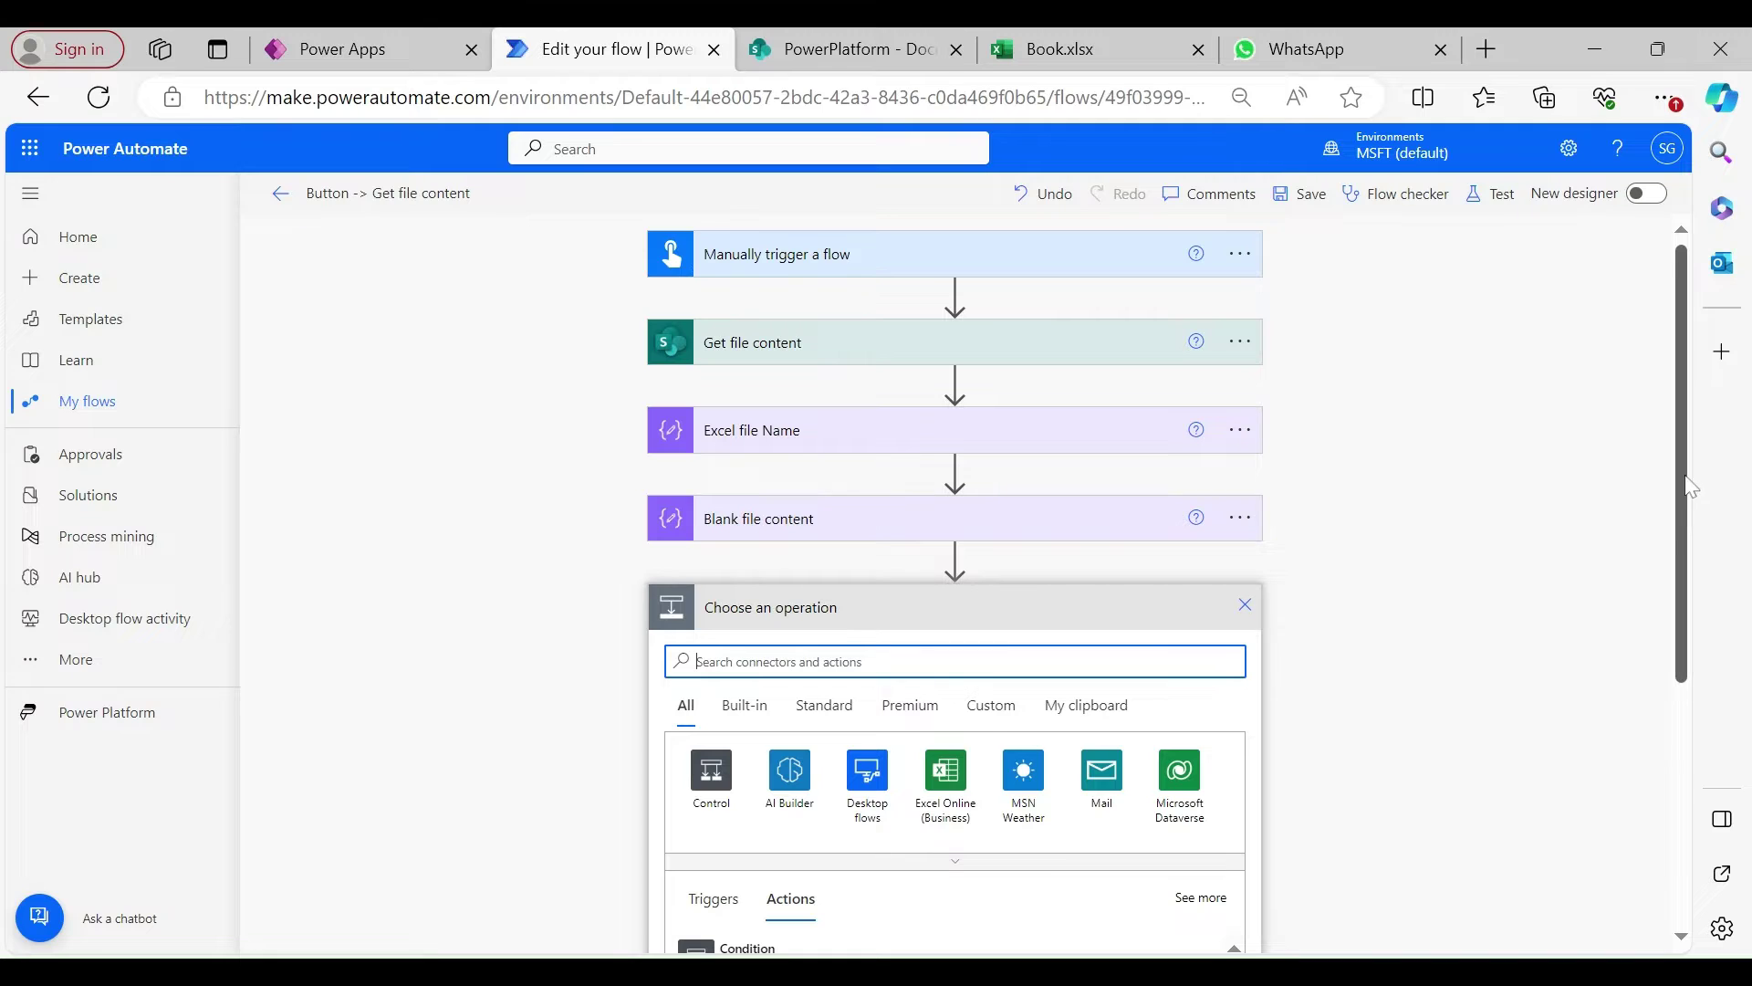
scroll(1666, 558, down, 2)
text(create file)
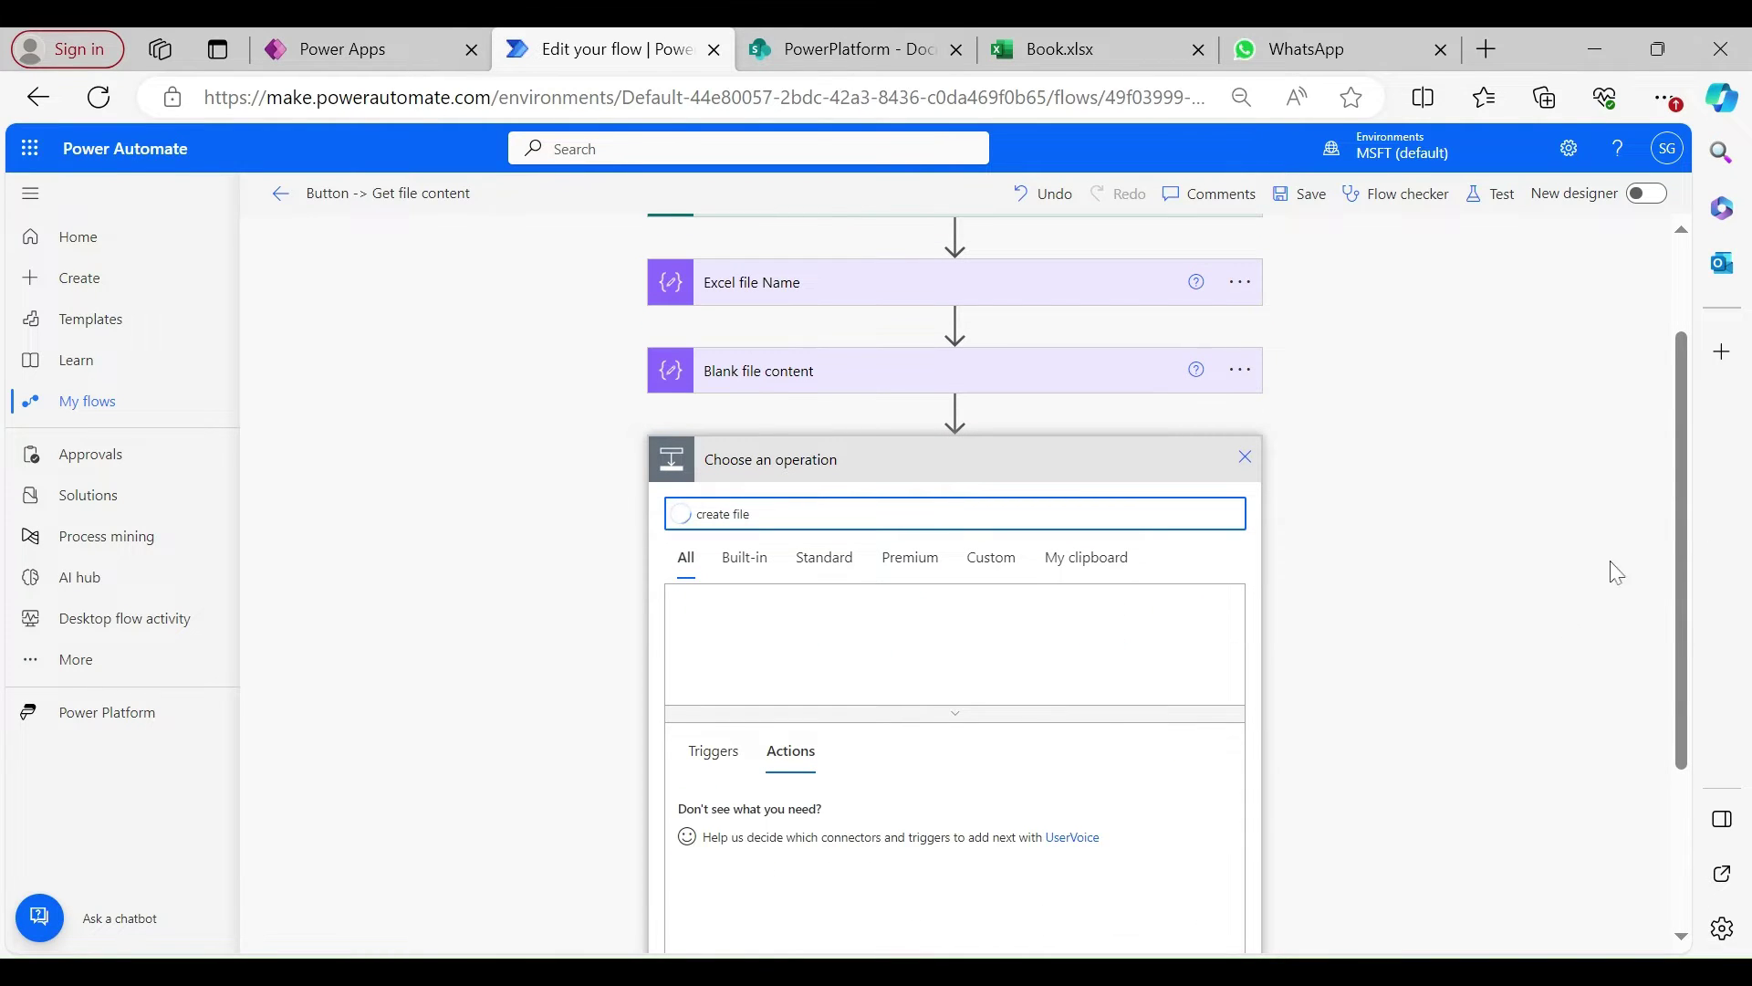
scroll(1670, 584, down, 3)
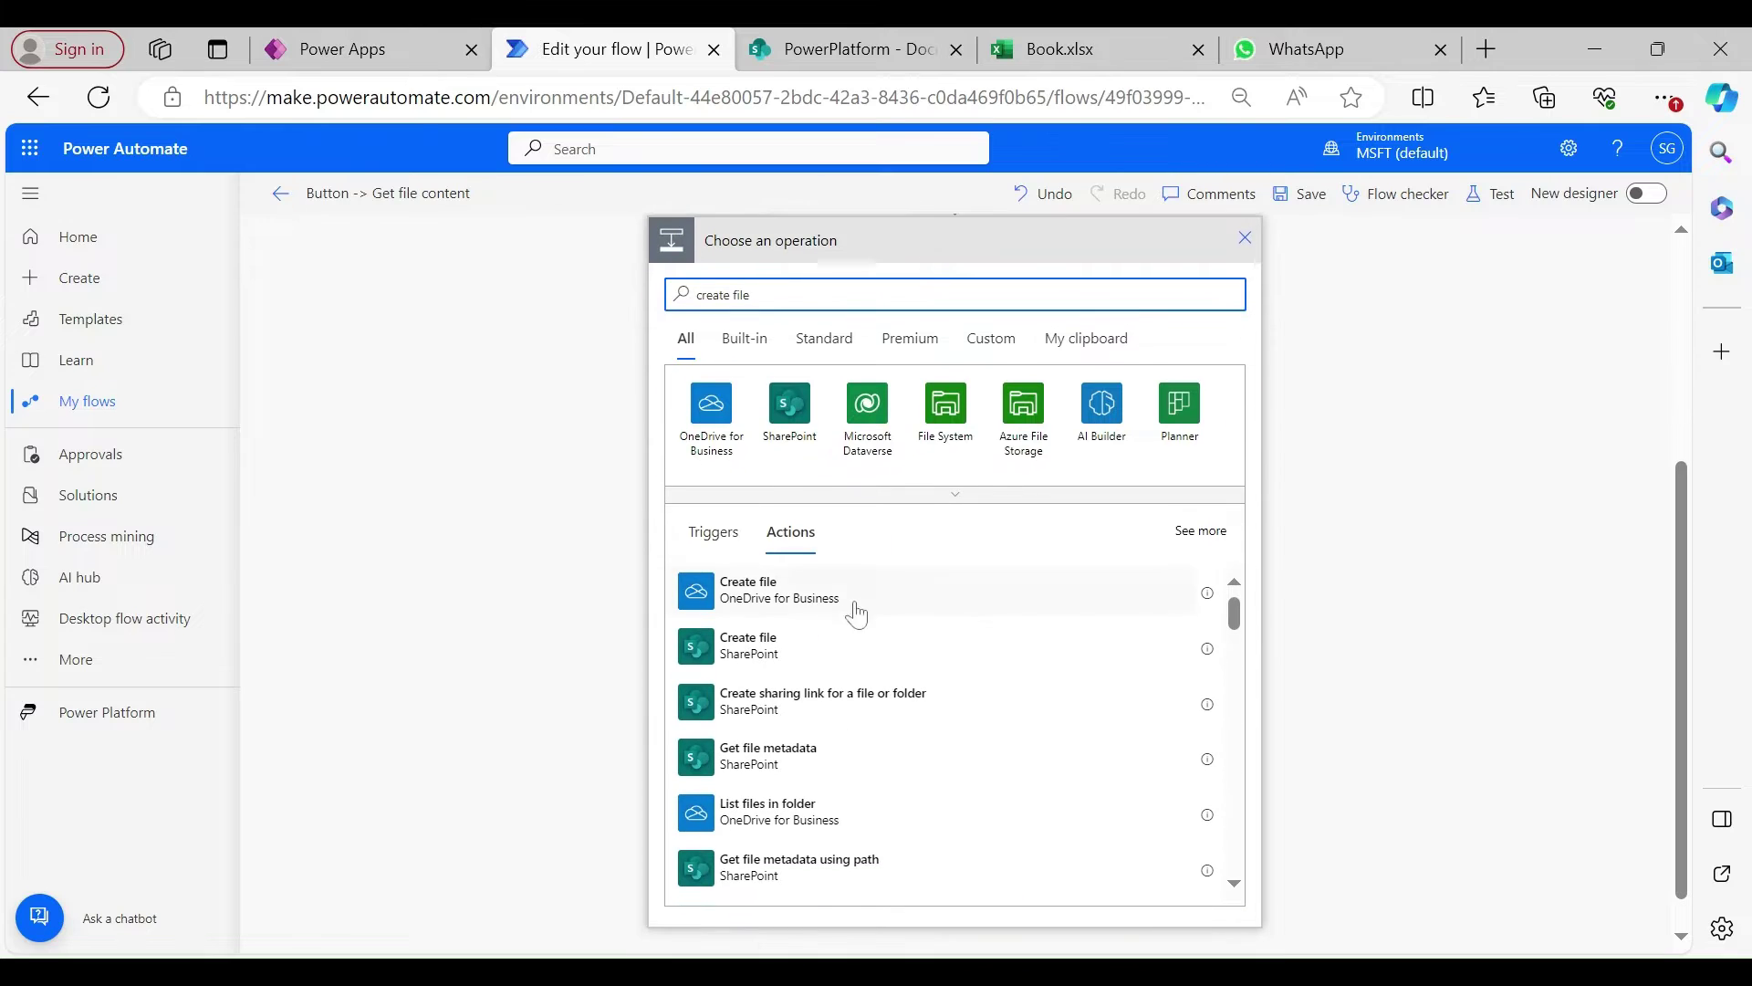
click(812, 648)
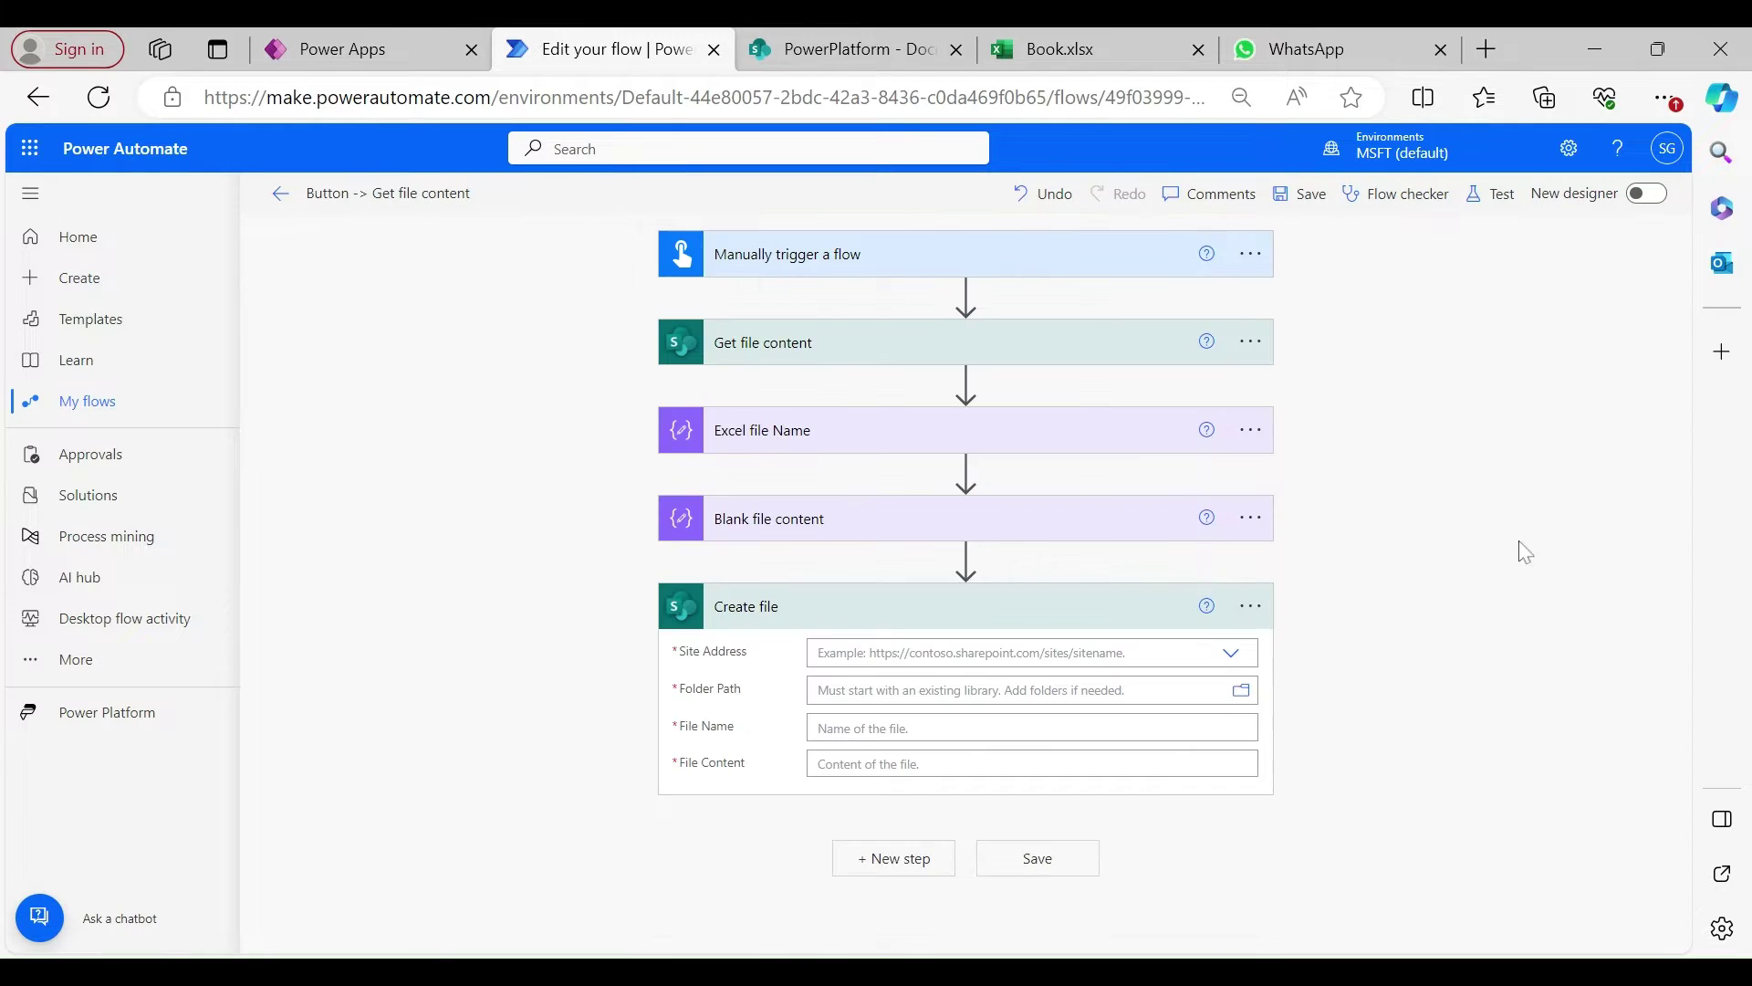
Set the Create file action's site address to the PowerPlatform site and its folder path to /Shared Documents.
click(1232, 657)
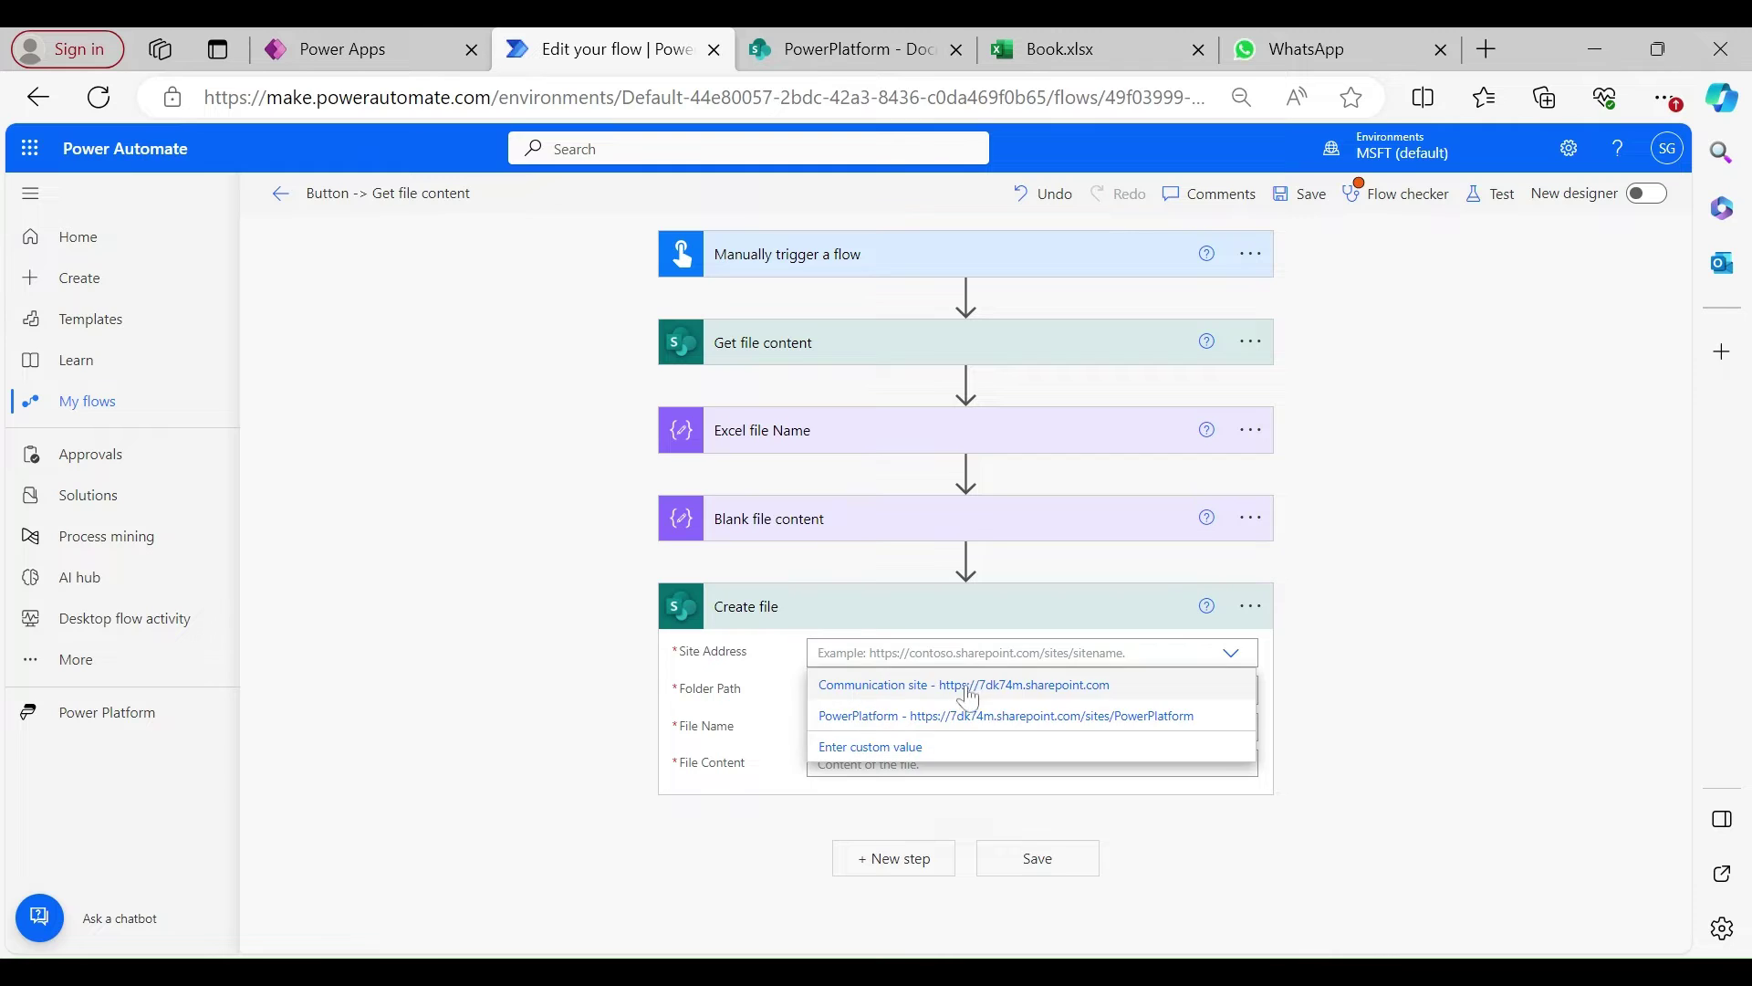
click(899, 717)
click(1244, 694)
click(1392, 598)
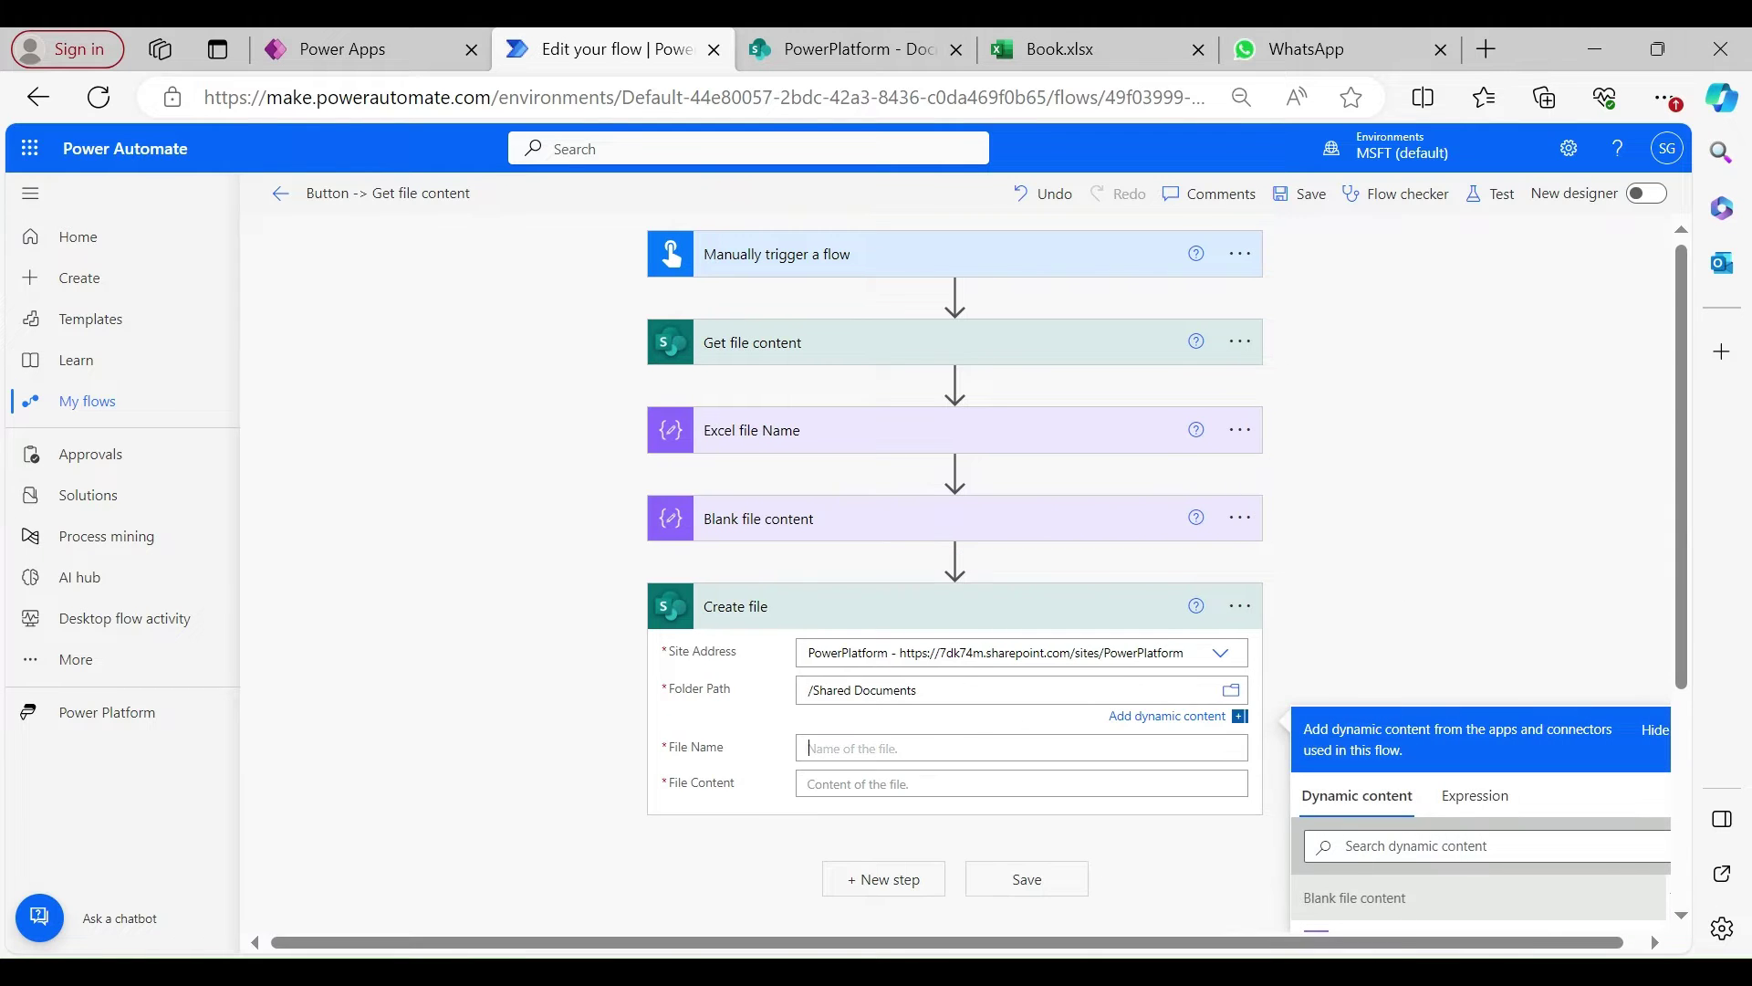
Use the Excel file Name output as the file name and the Blank file content output as the file content, and collapse Create file.
drag(1689, 594, 1654, 741)
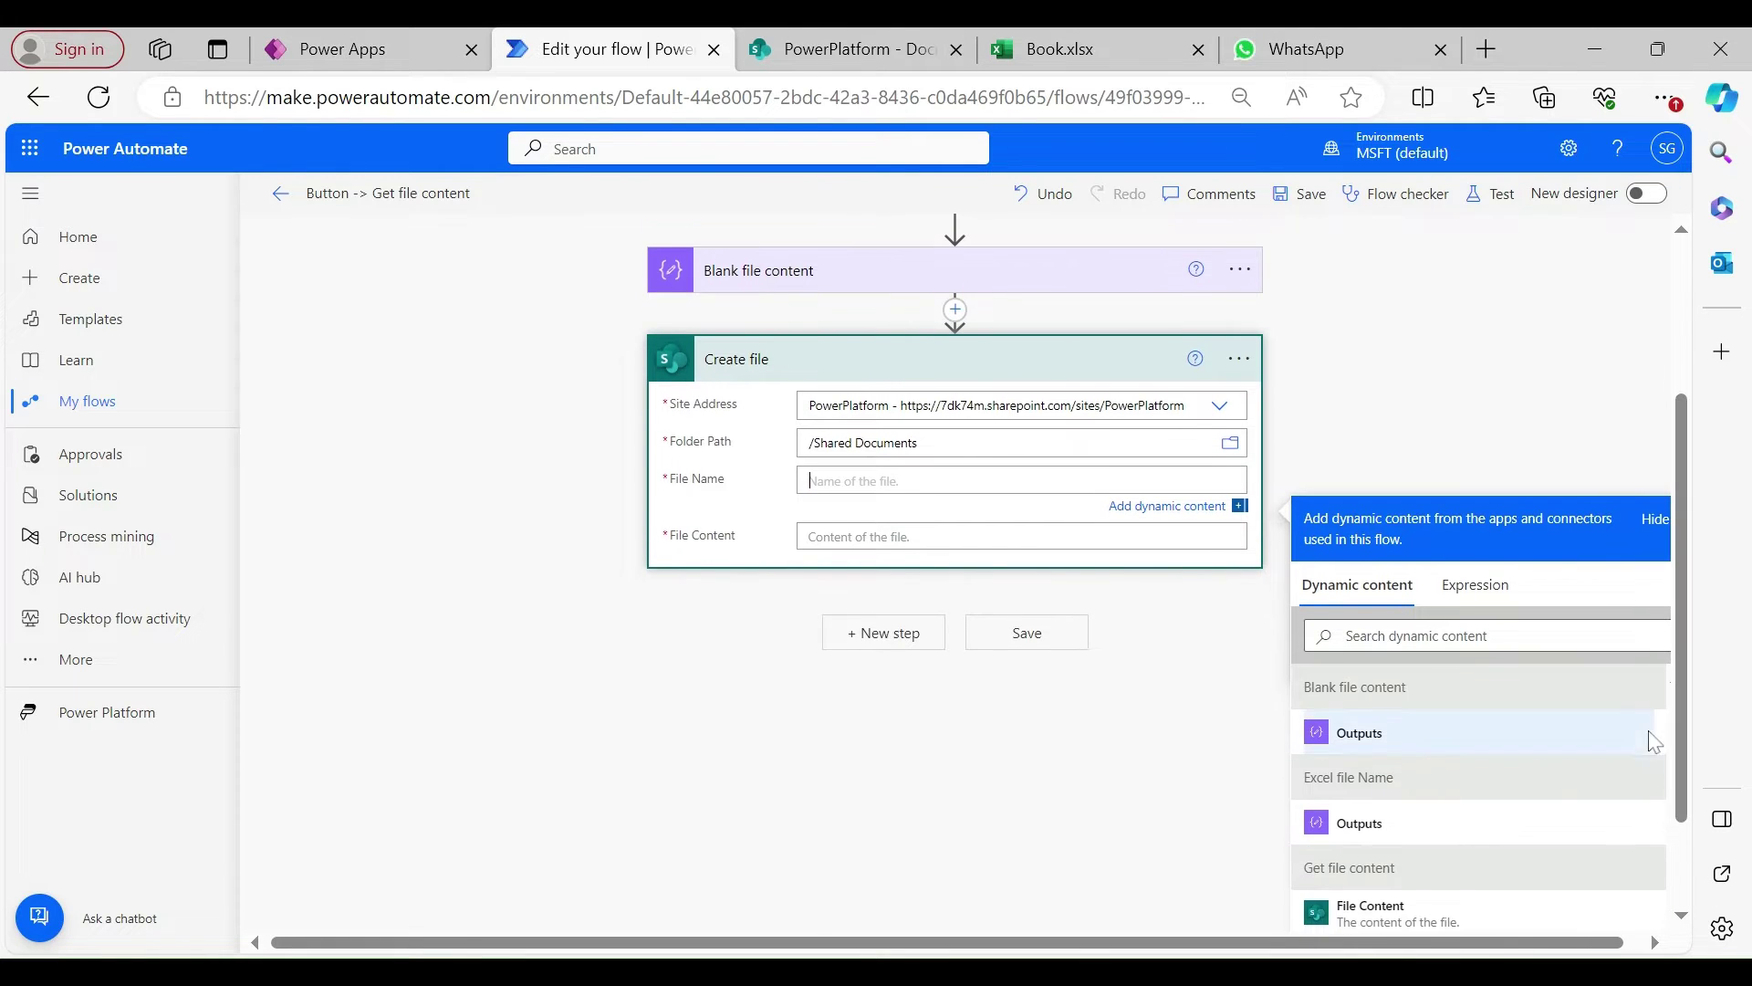
click(1353, 826)
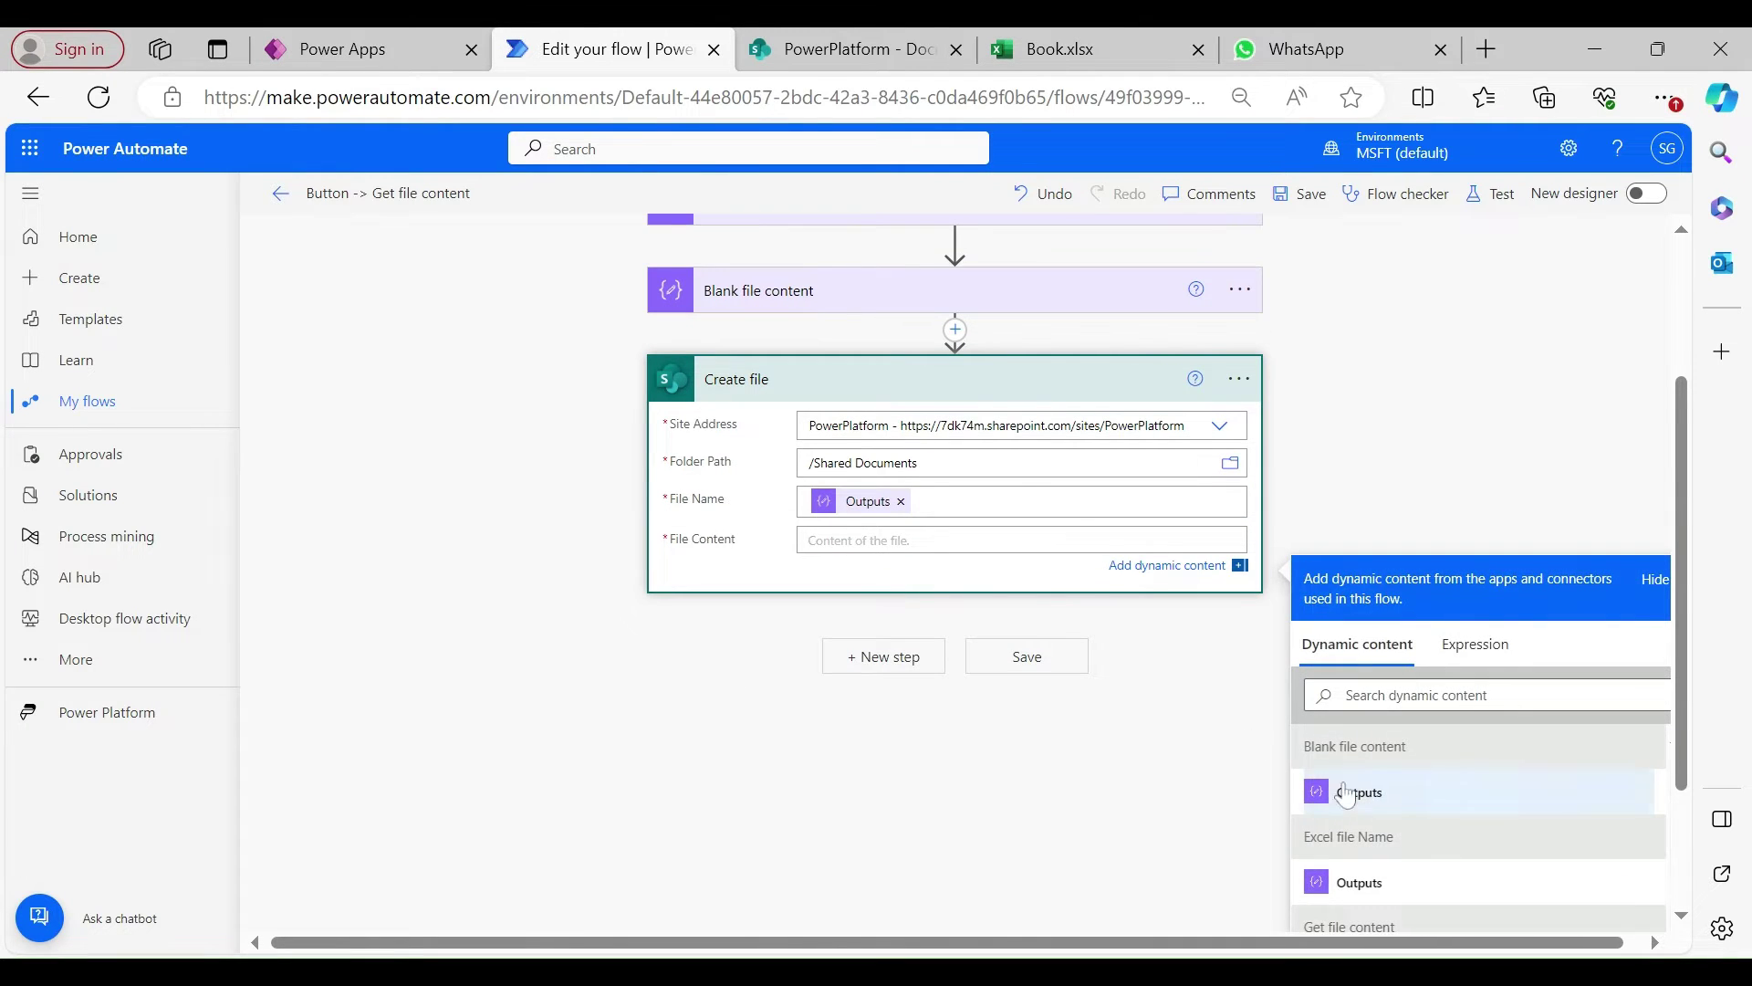
click(1348, 794)
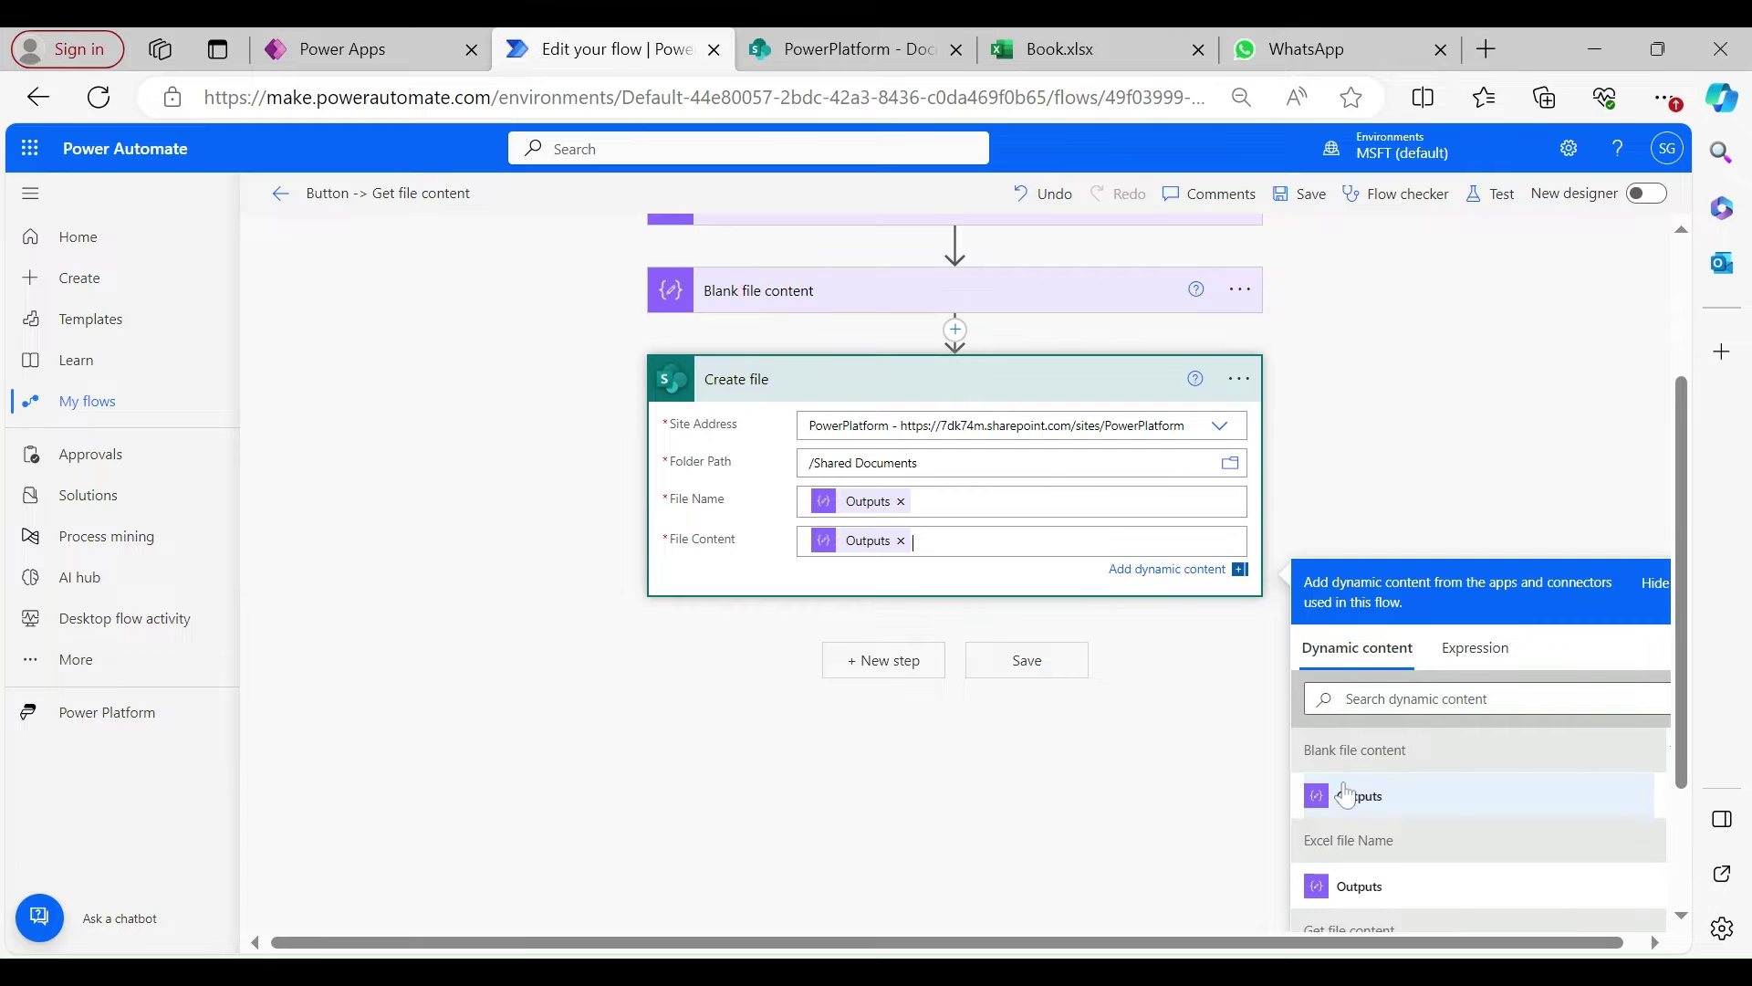
click(1091, 379)
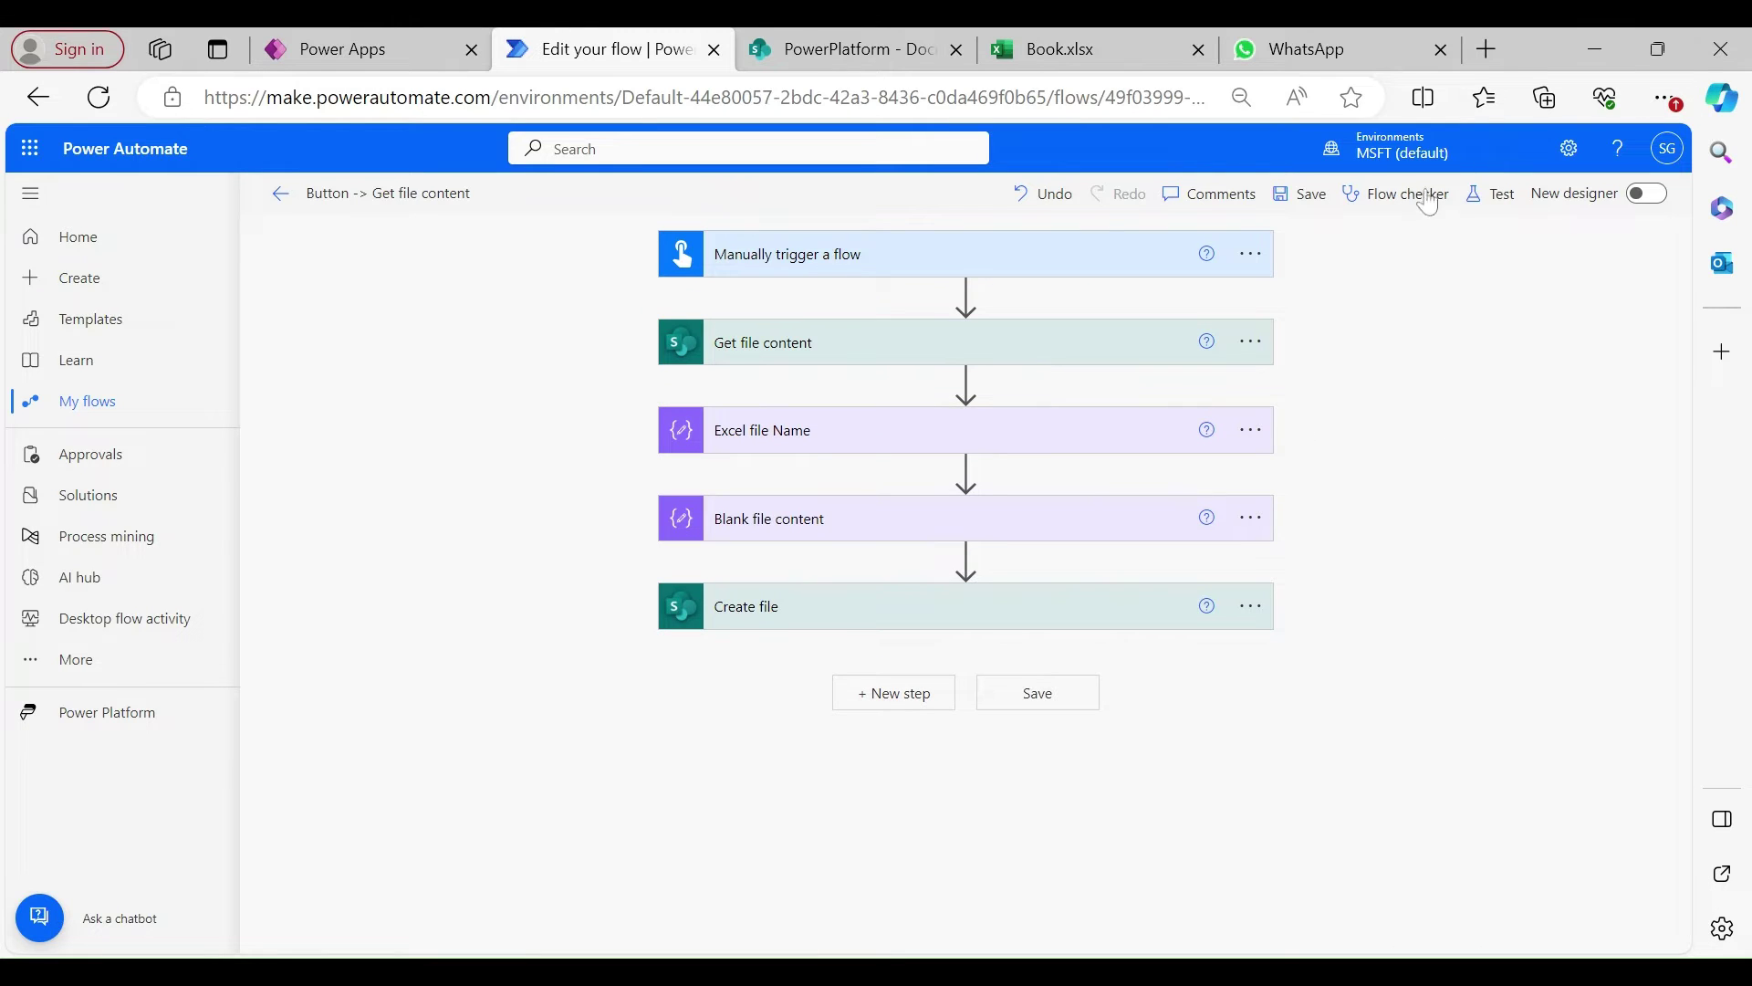
Save and manually test the flow, and refresh the PowerPlatform Documents library in SharePoint to check for the created file.
click(1489, 194)
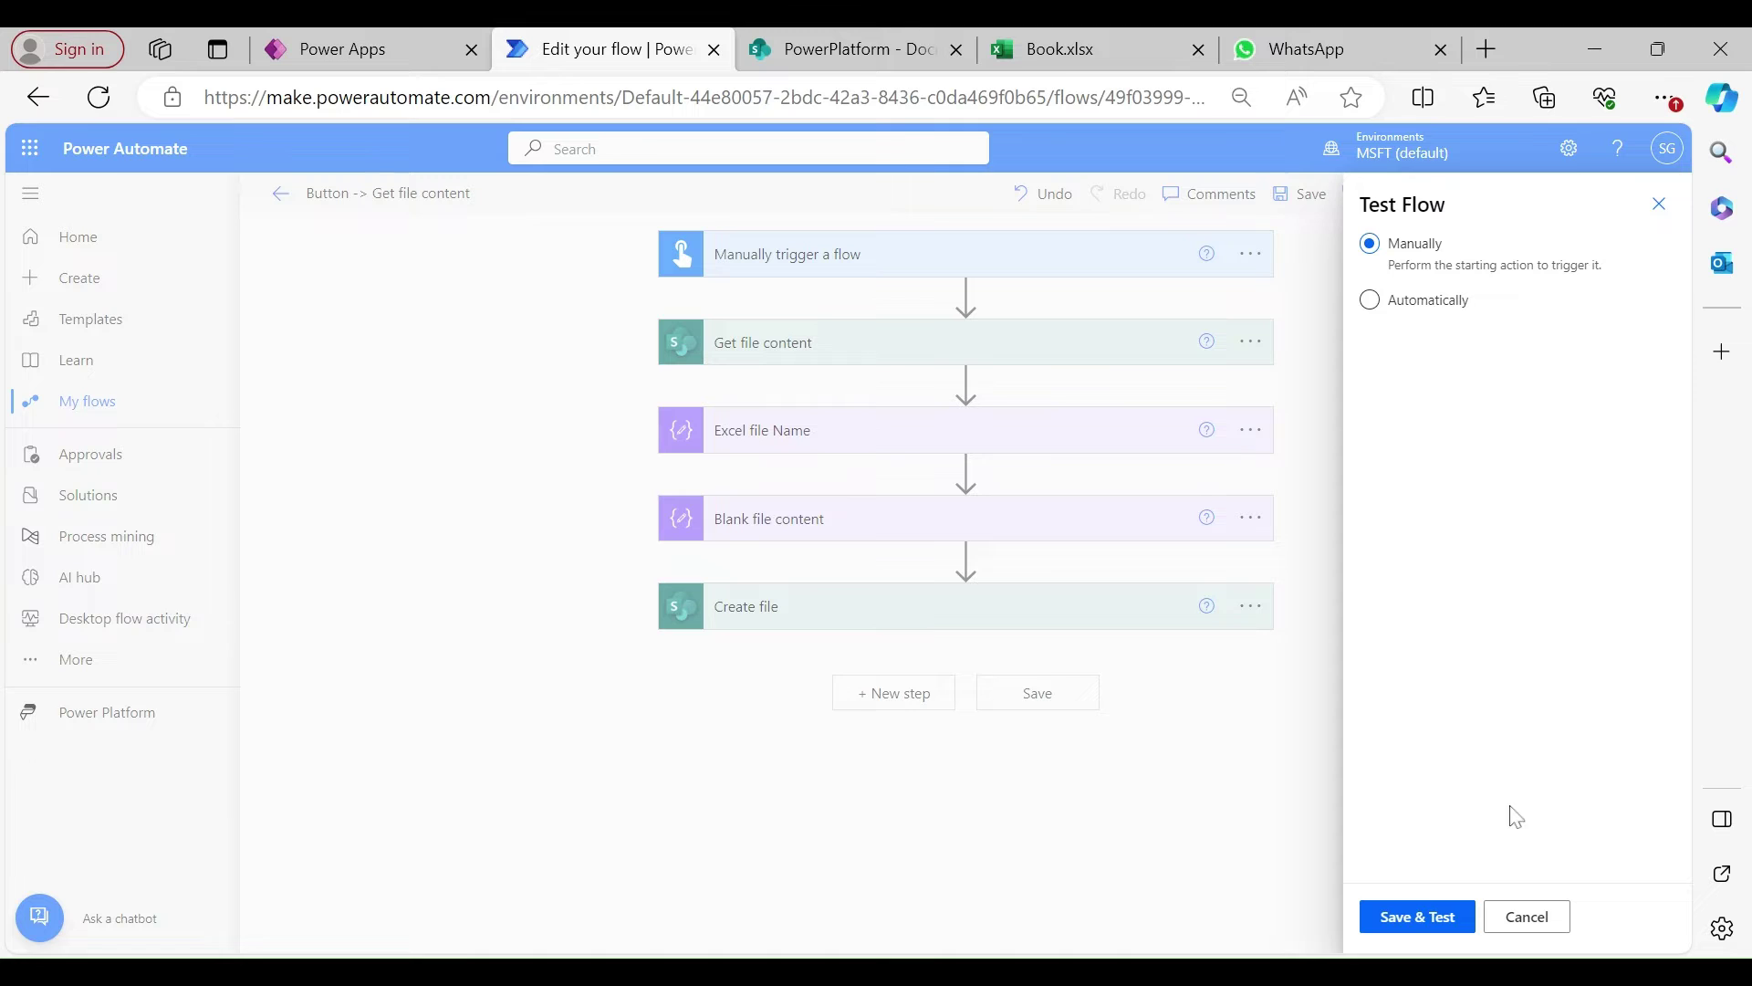
click(1420, 922)
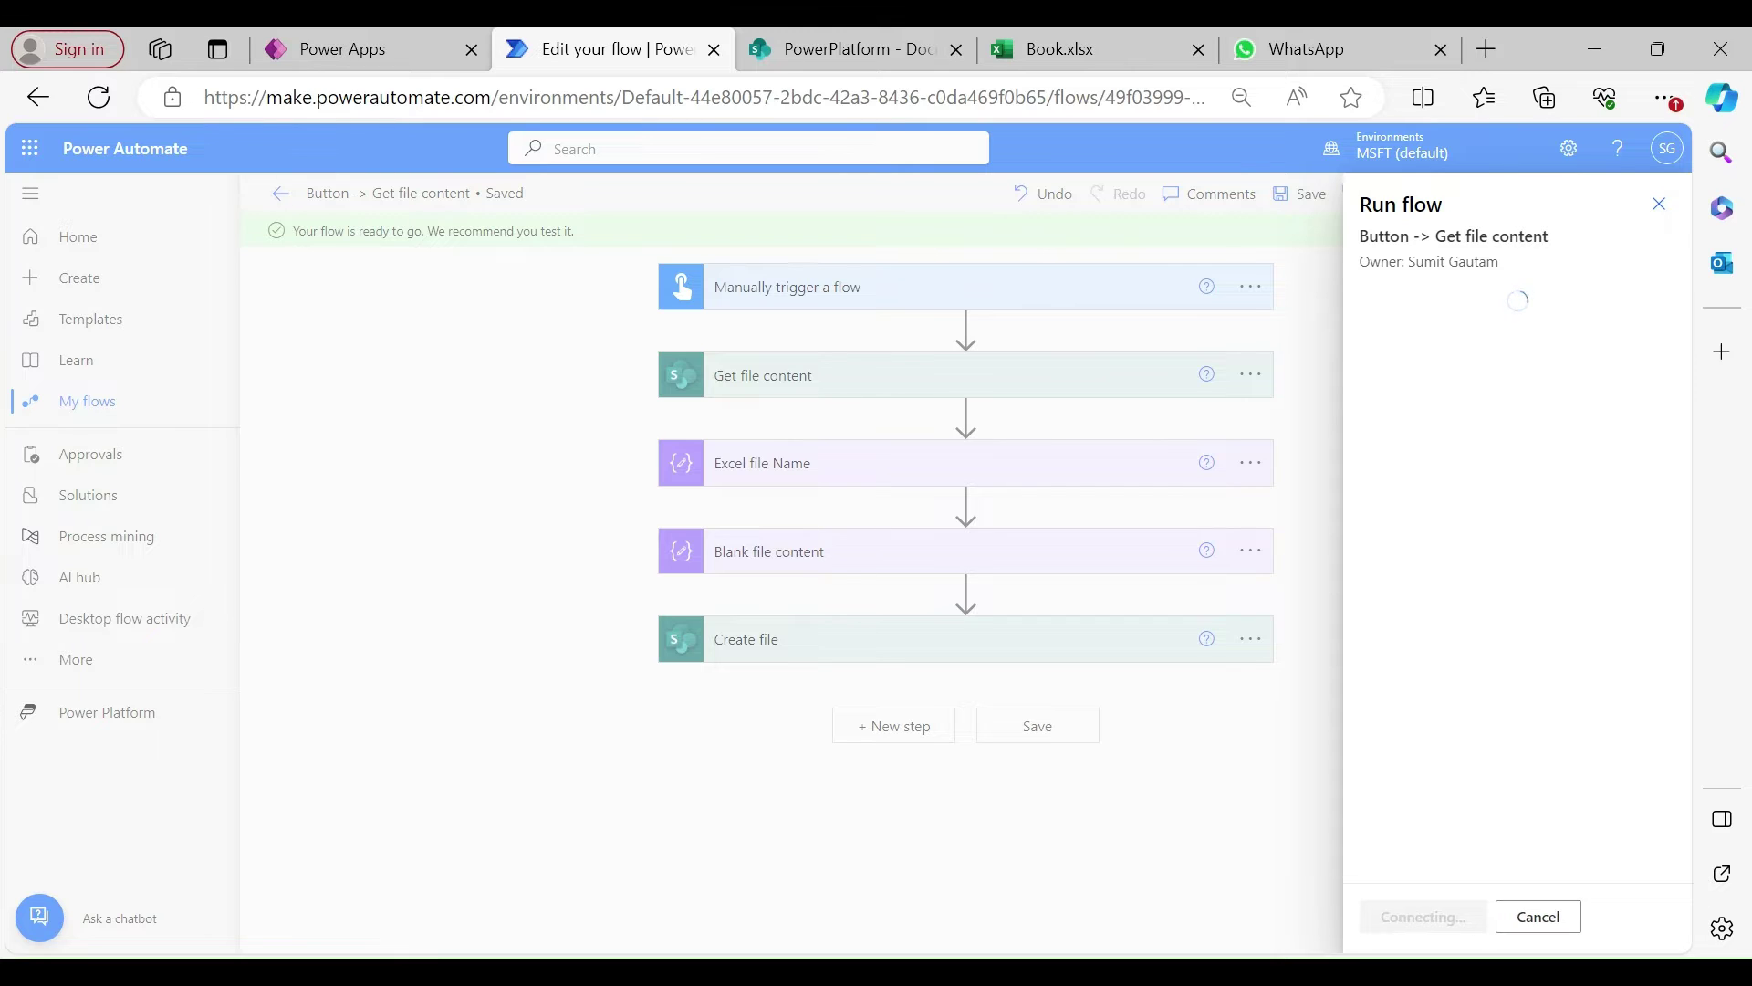
click(1413, 917)
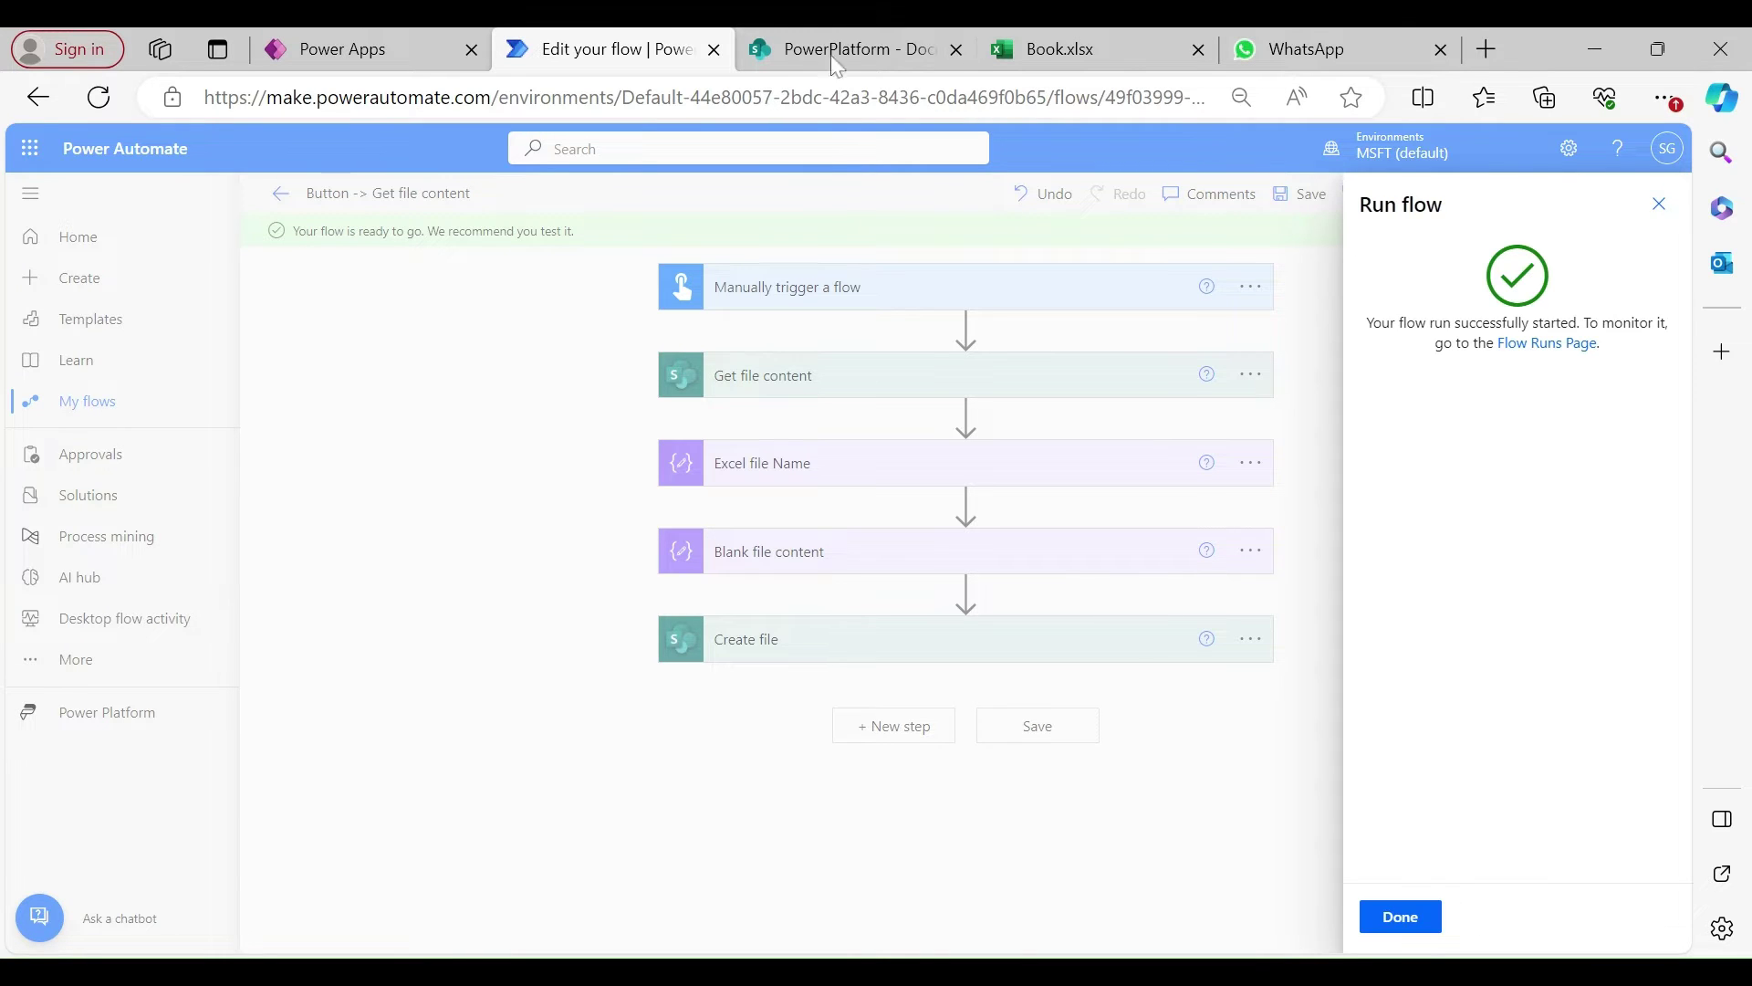
click(1402, 917)
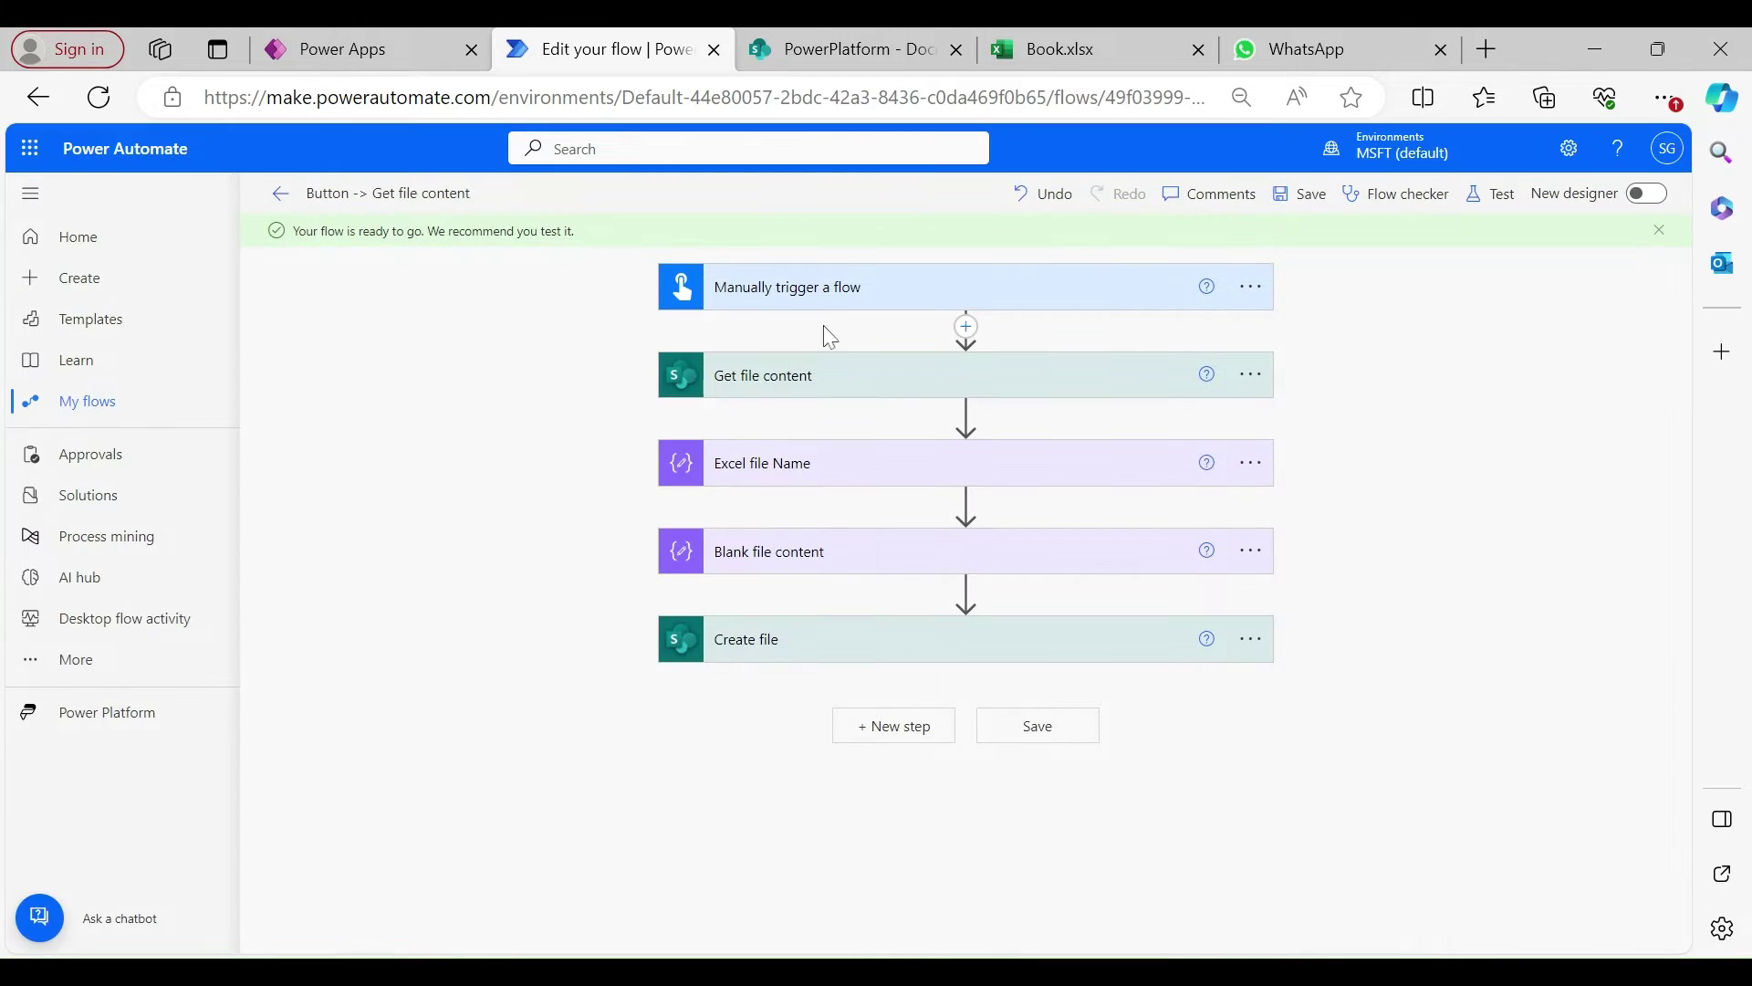
click(827, 55)
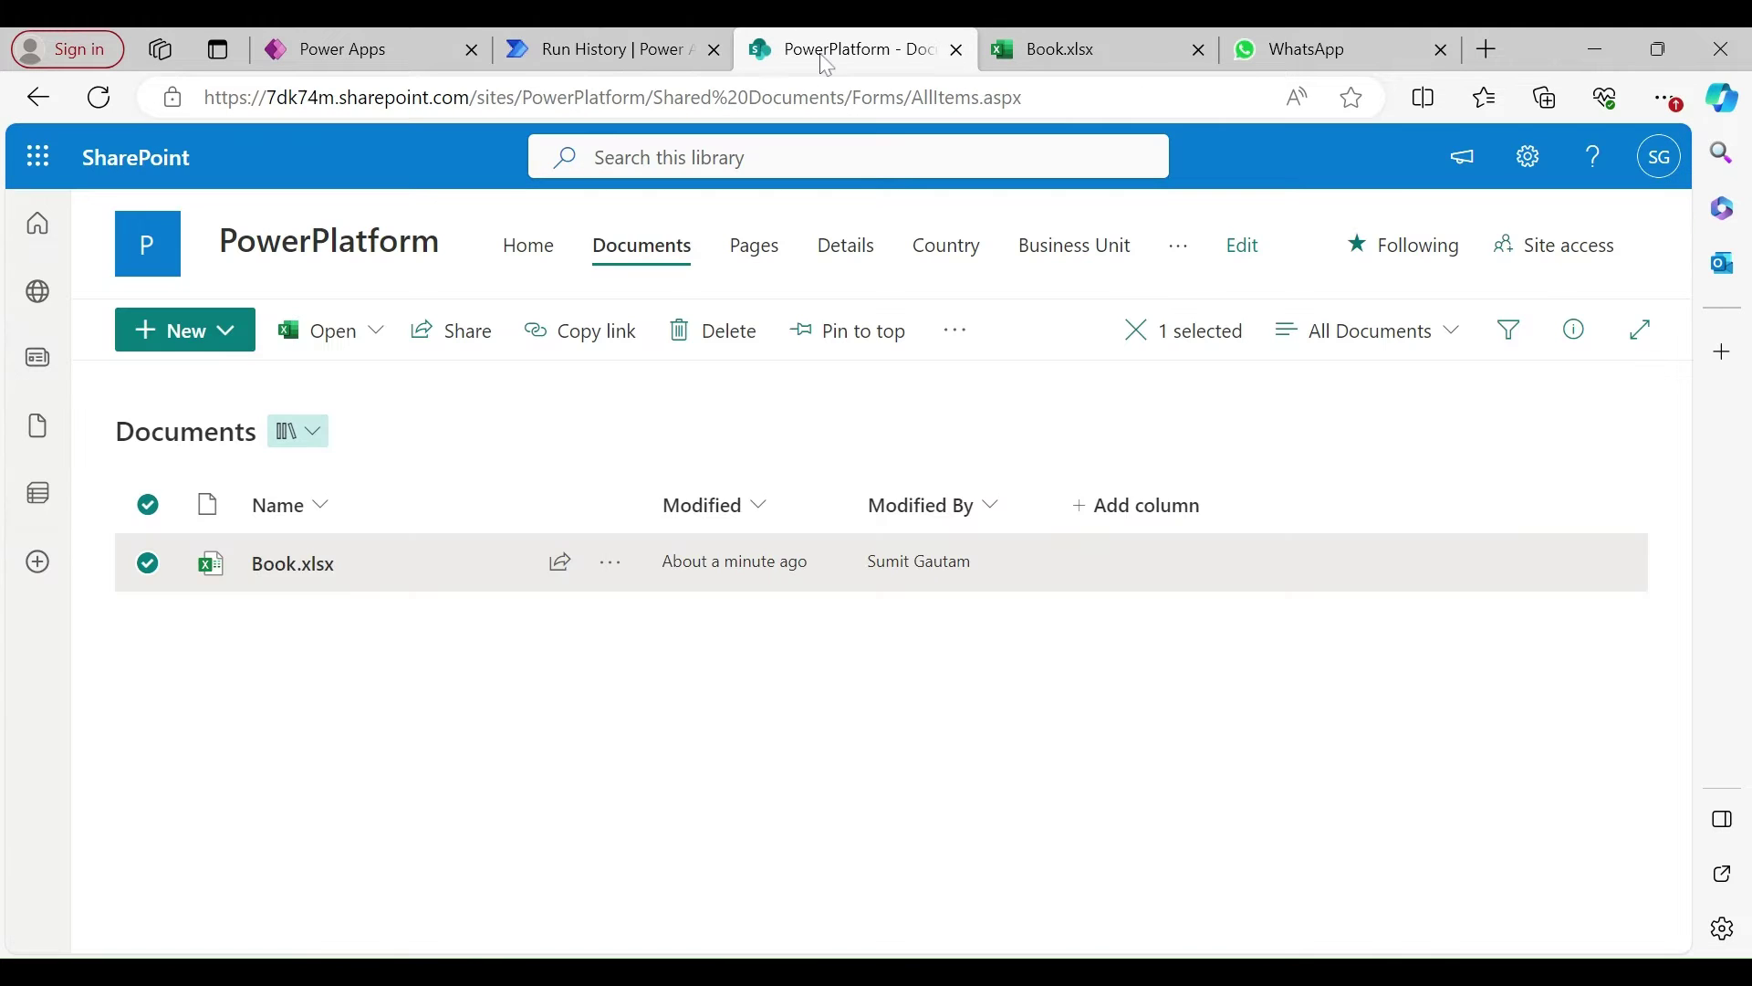
click(99, 97)
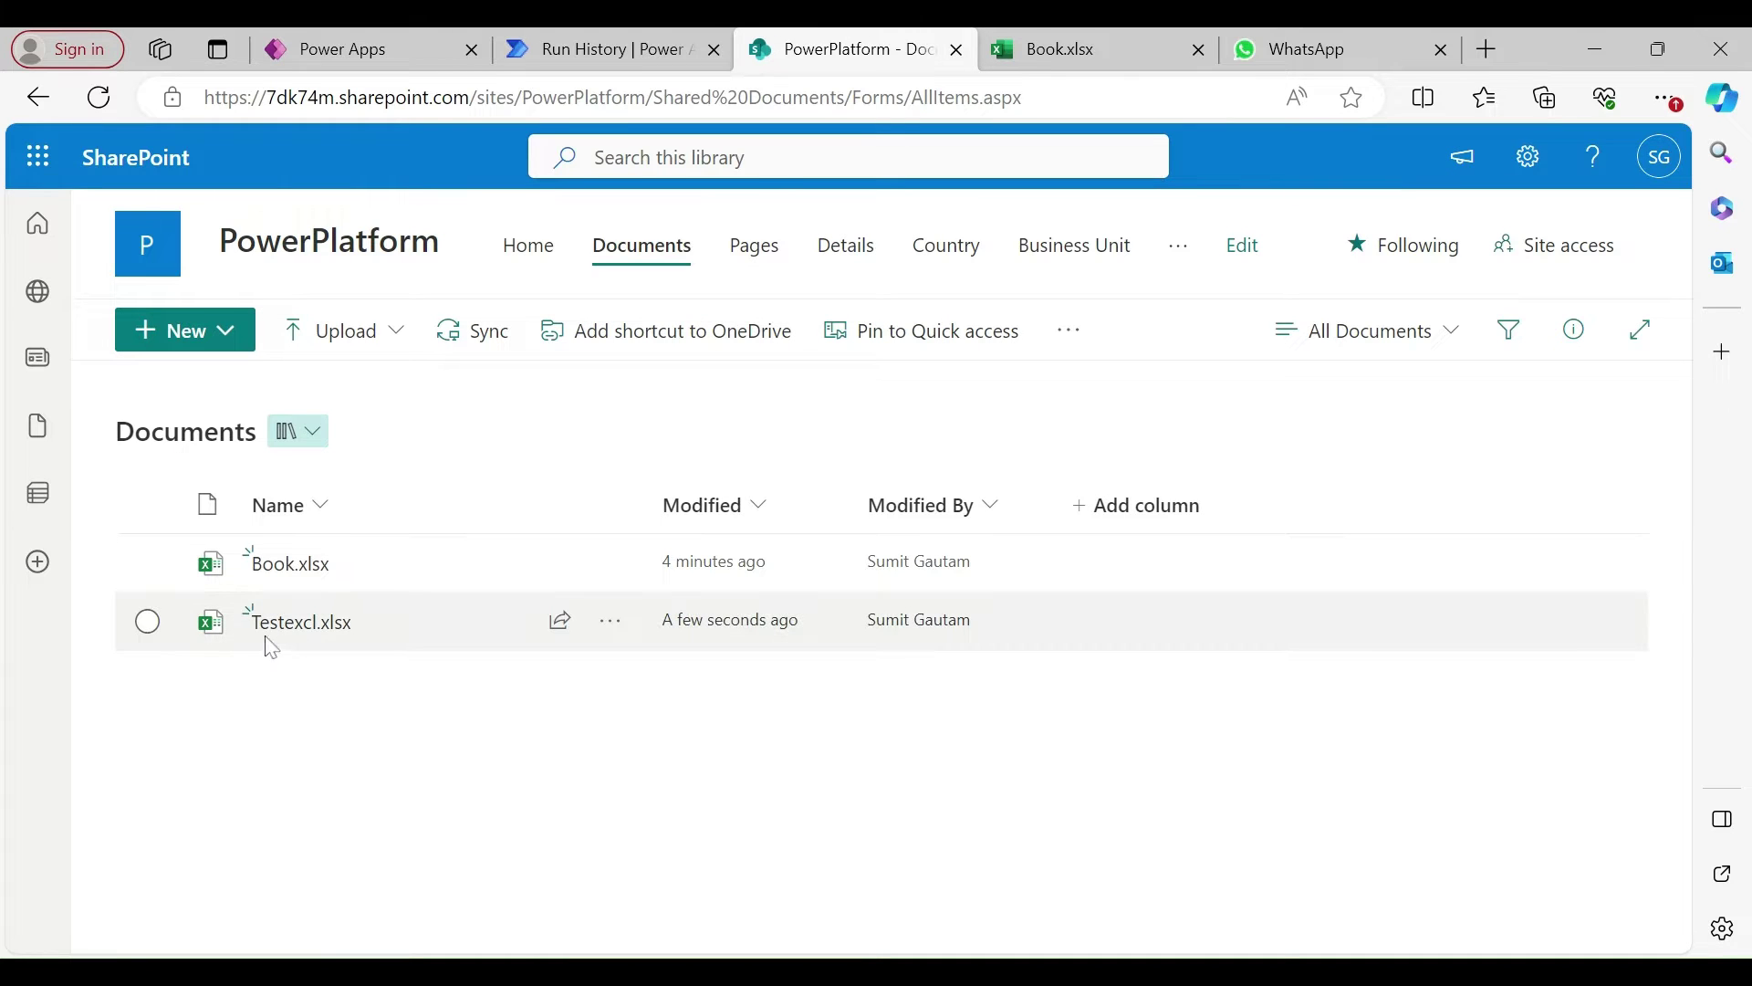
Try to delete Book.xlsx from the Documents library.
click(149, 564)
click(955, 329)
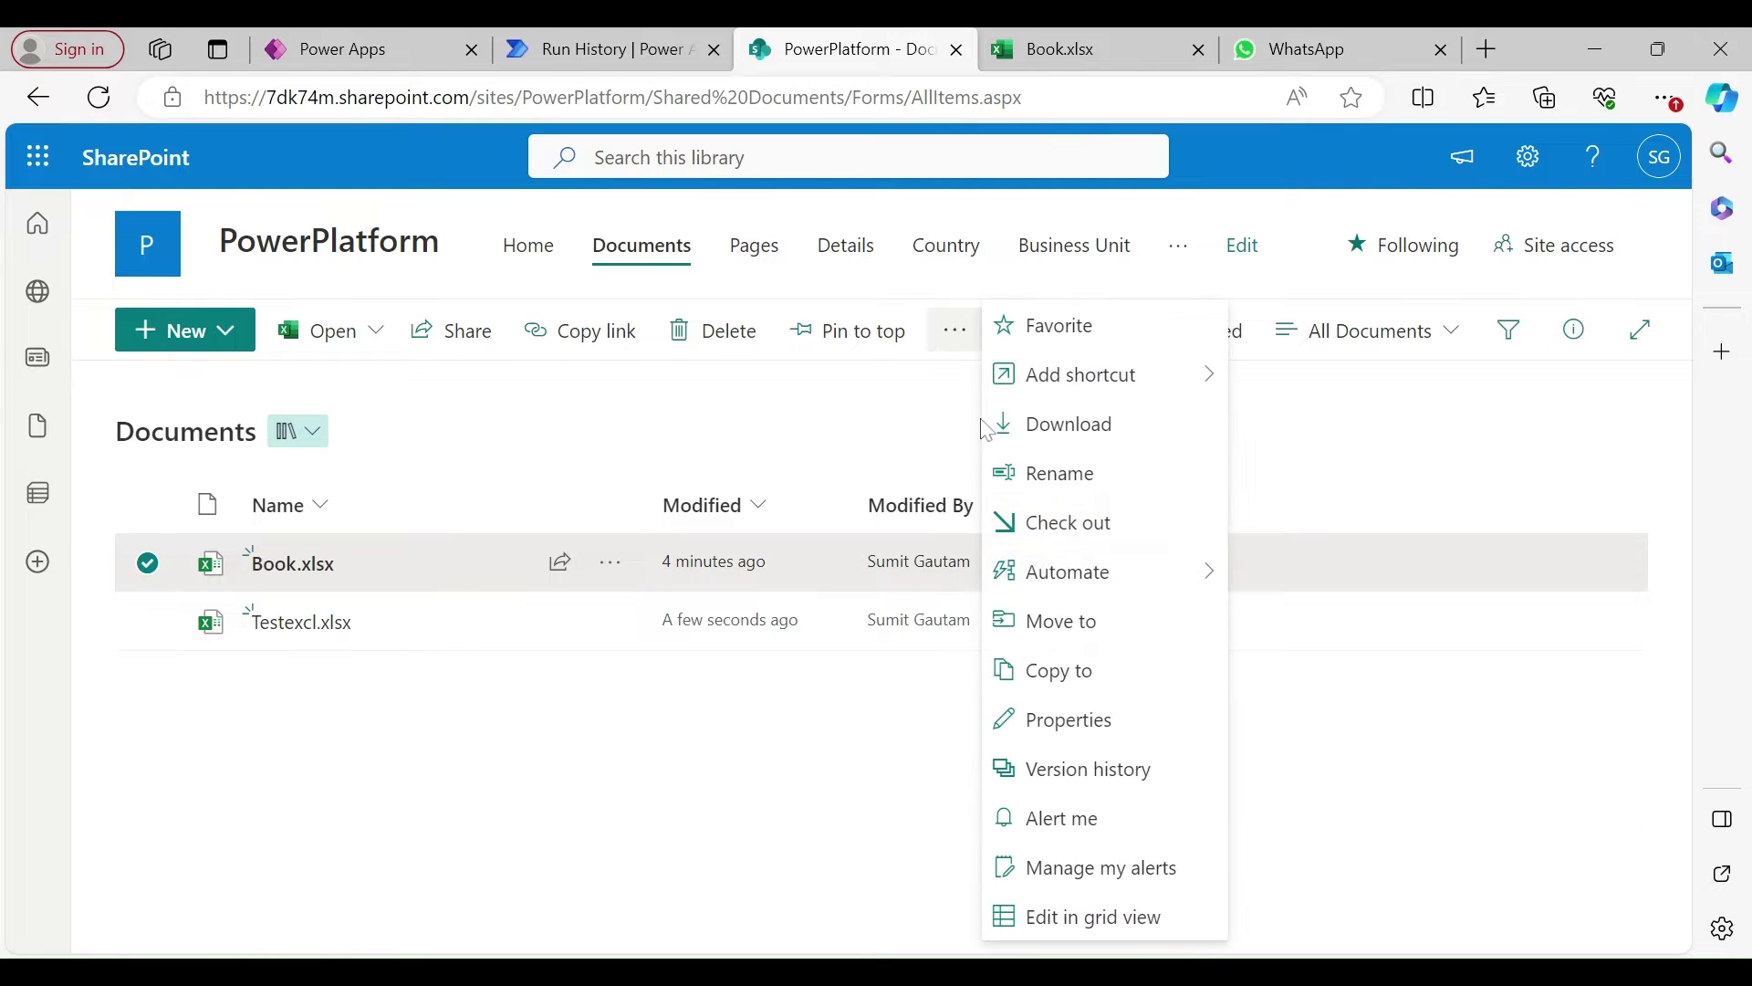
click(734, 347)
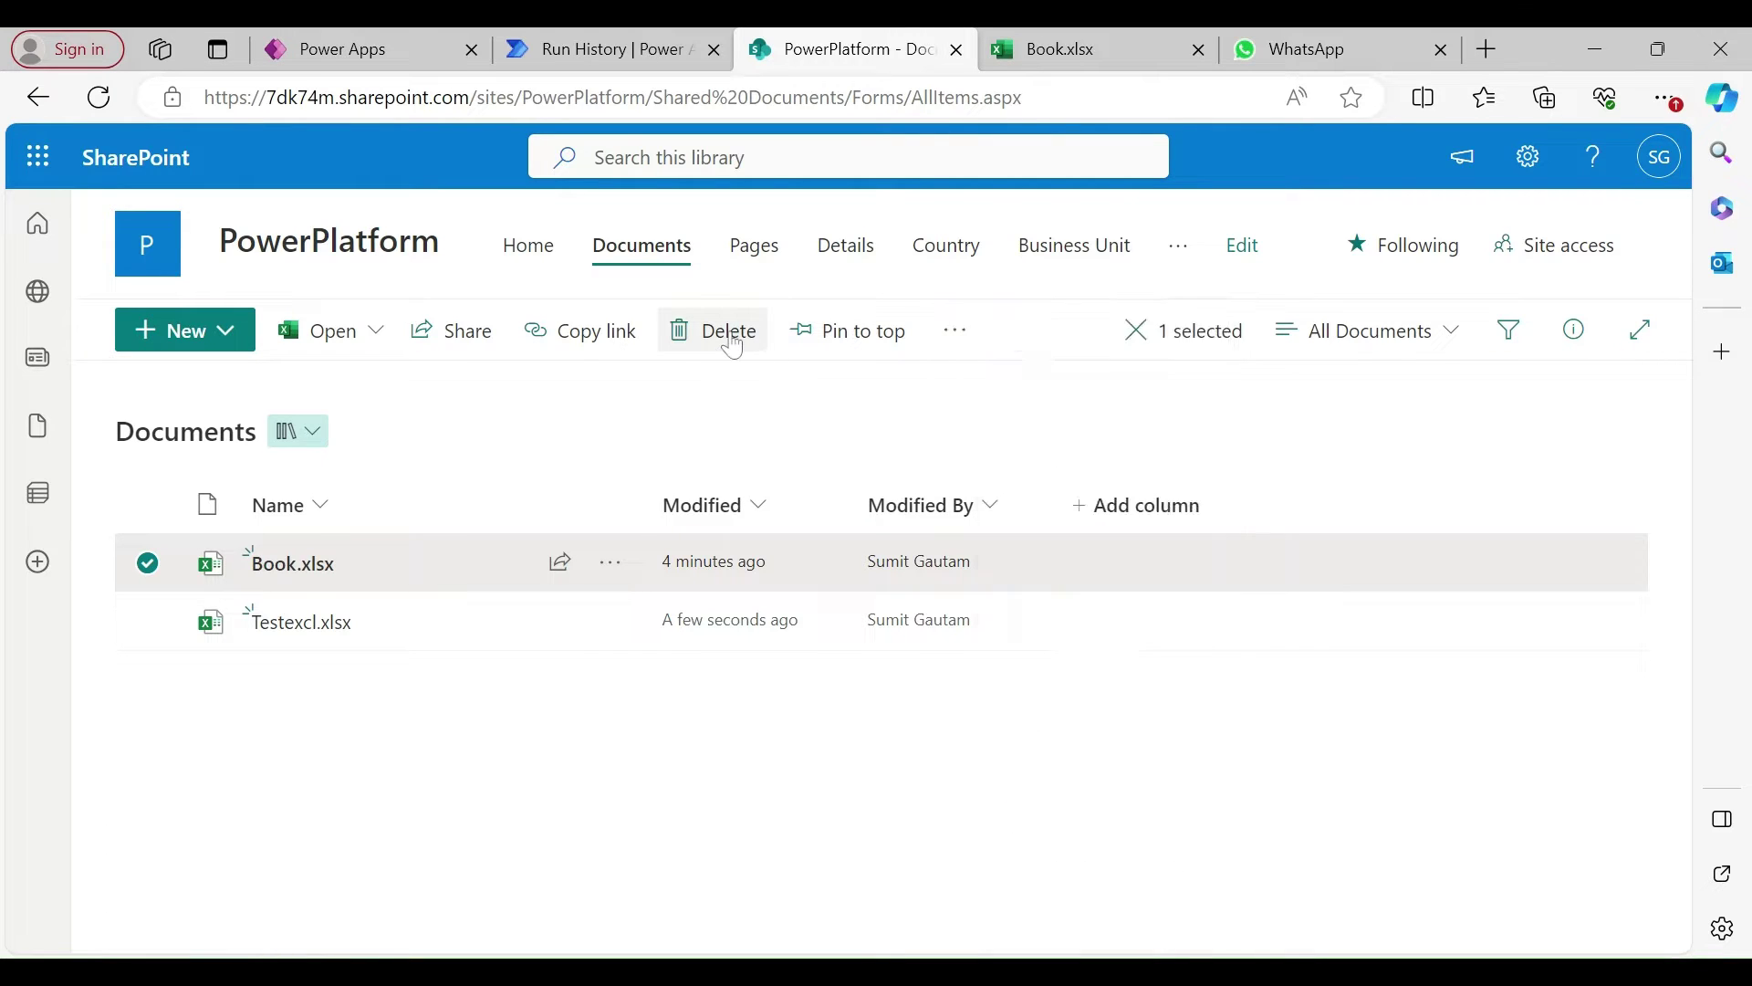
click(735, 347)
click(922, 650)
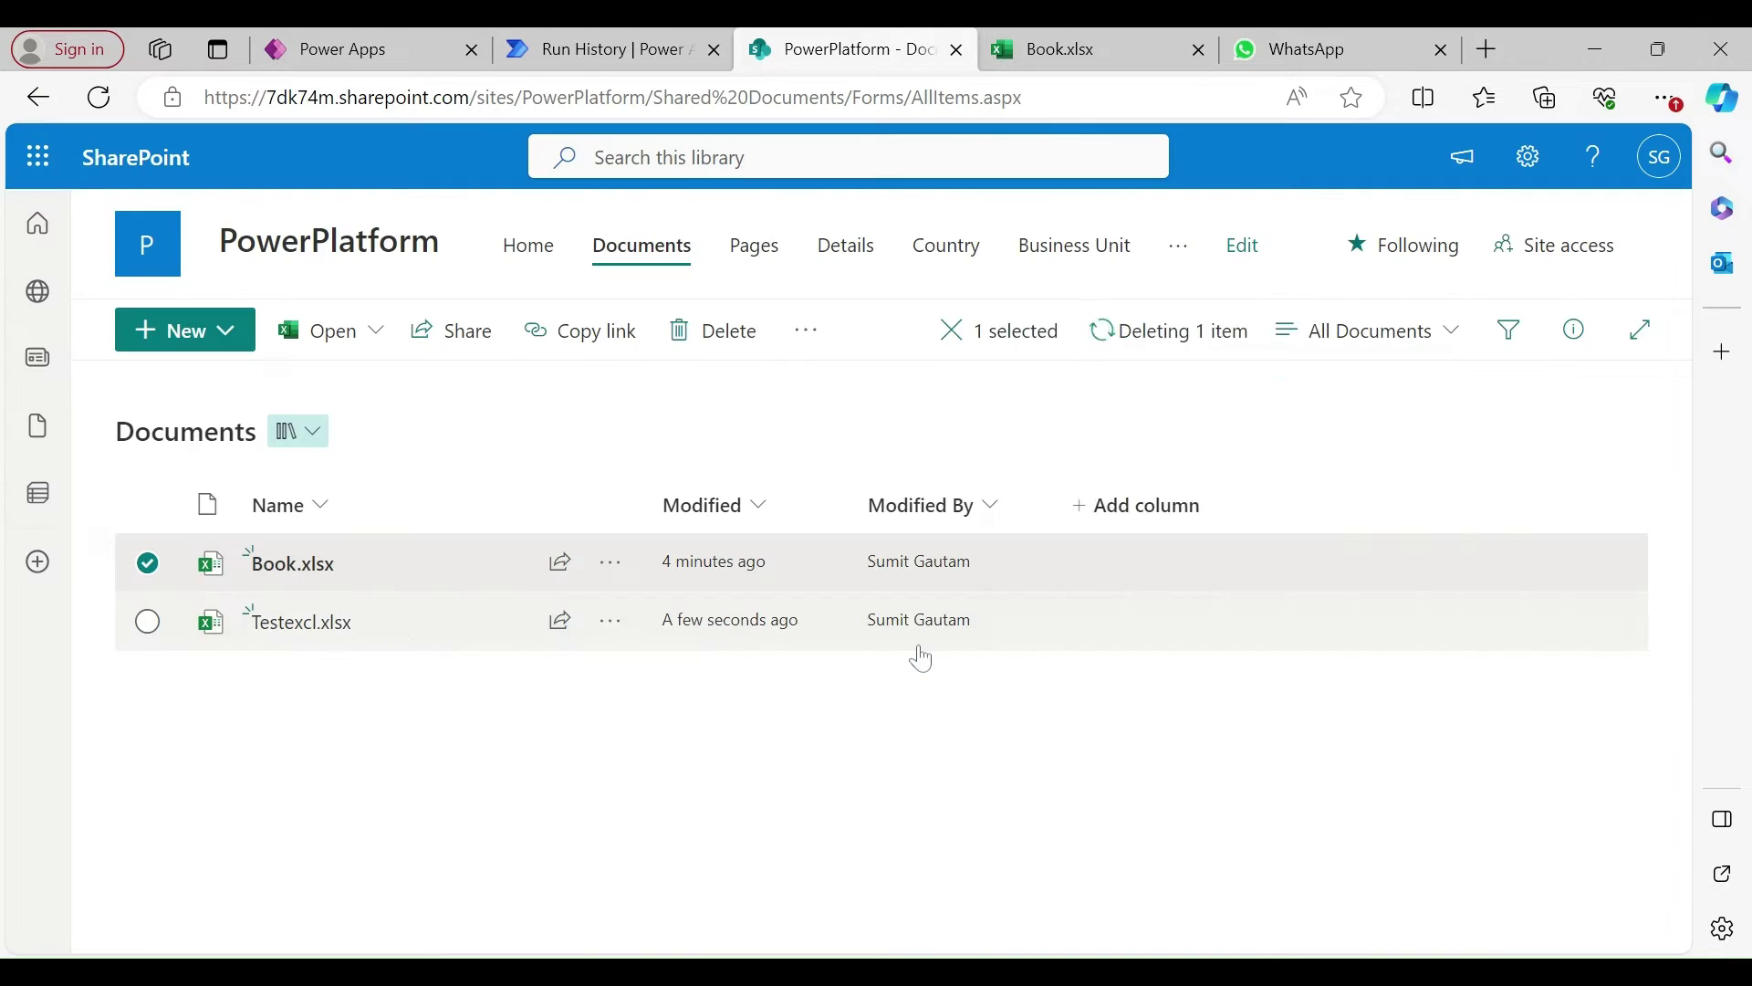
Open Testexcl.xlsx to inspect its contents, close it, and refresh the Documents library.
click(286, 630)
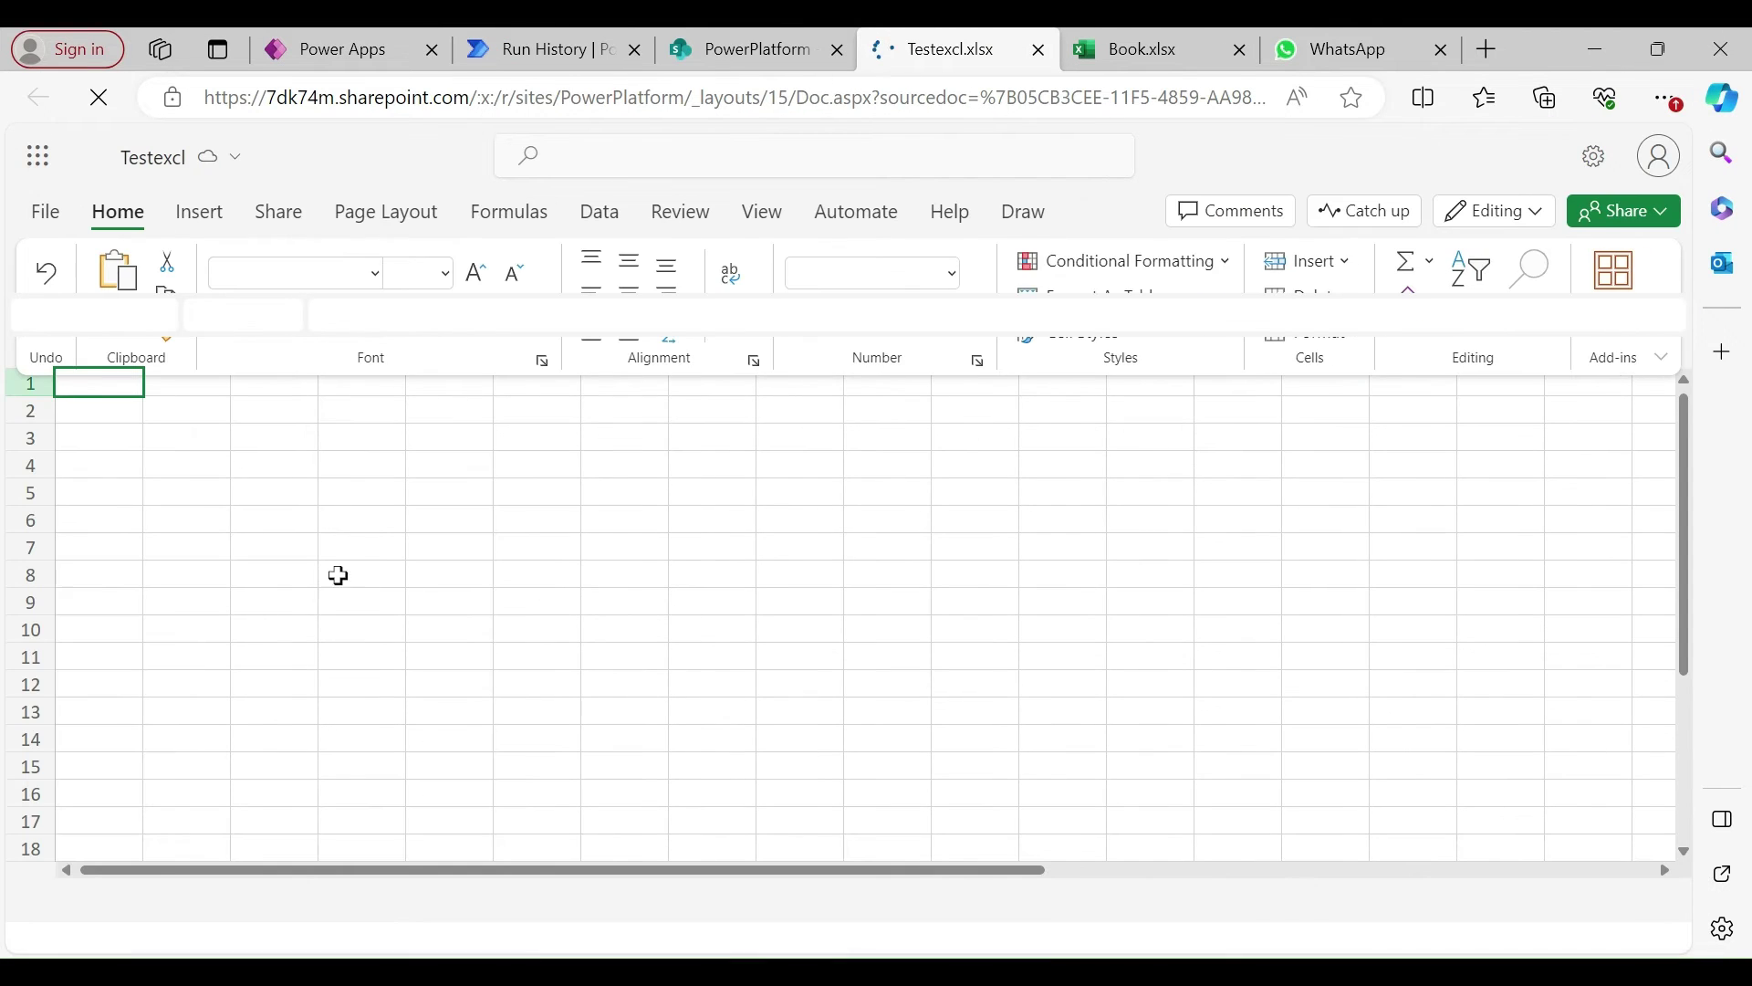
click(1039, 50)
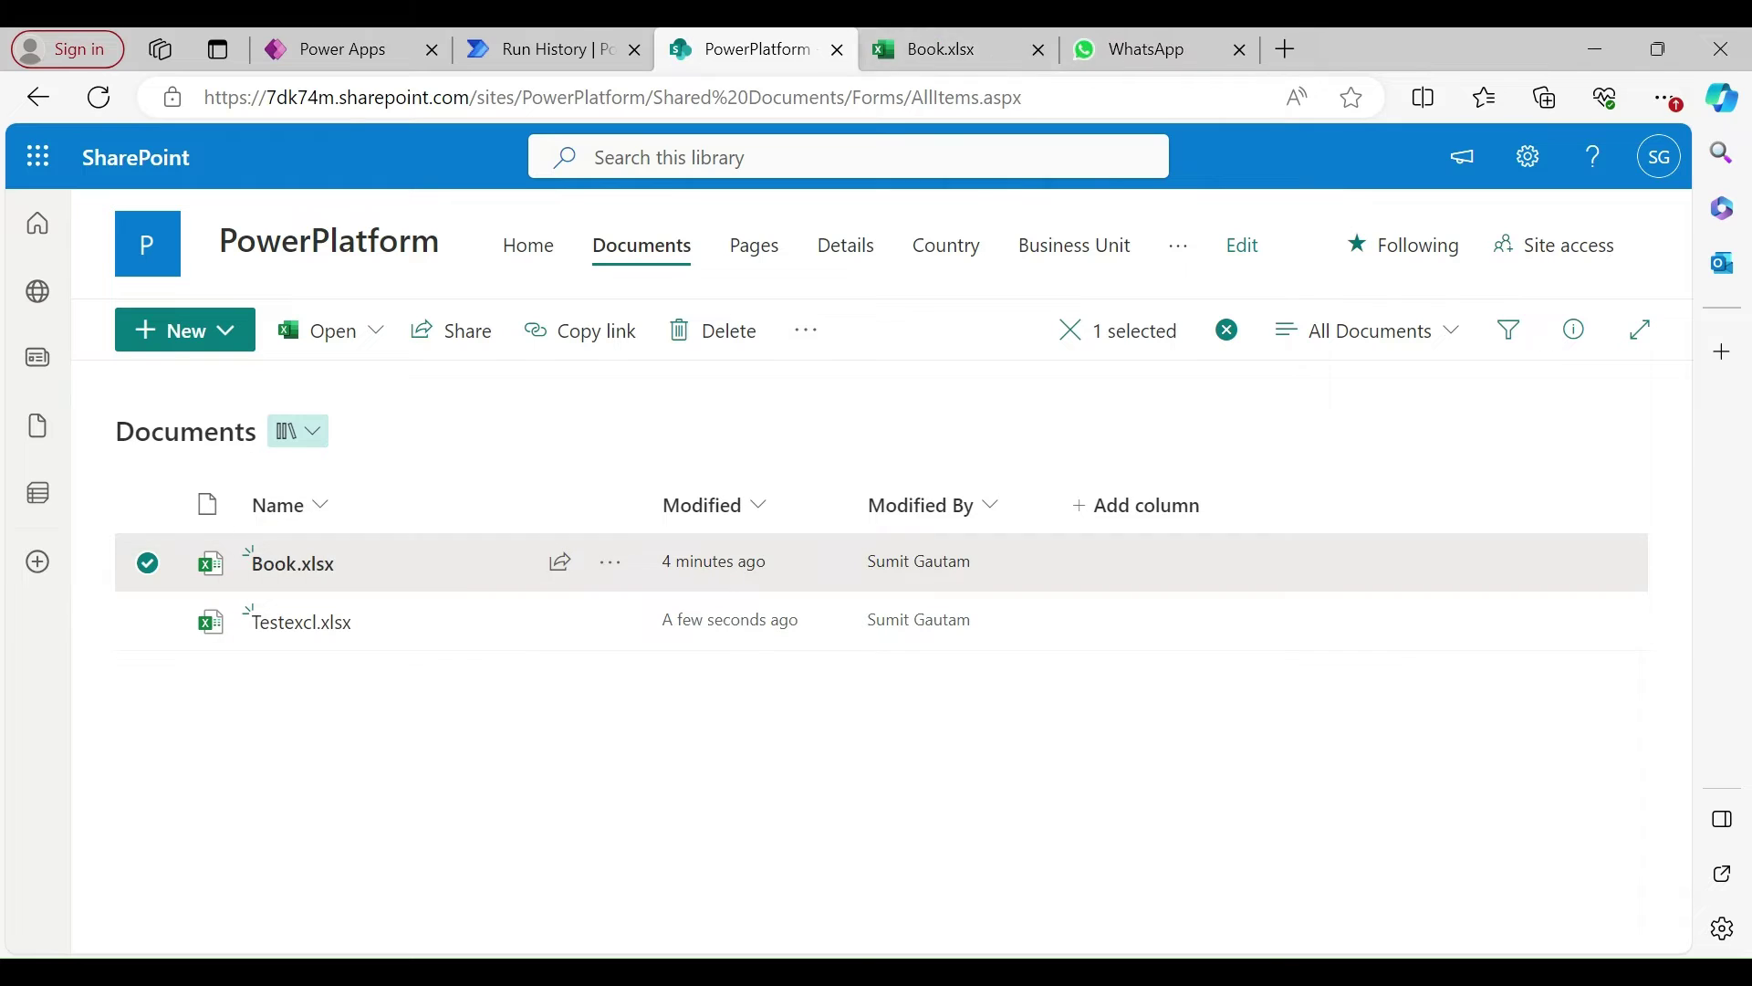
click(99, 98)
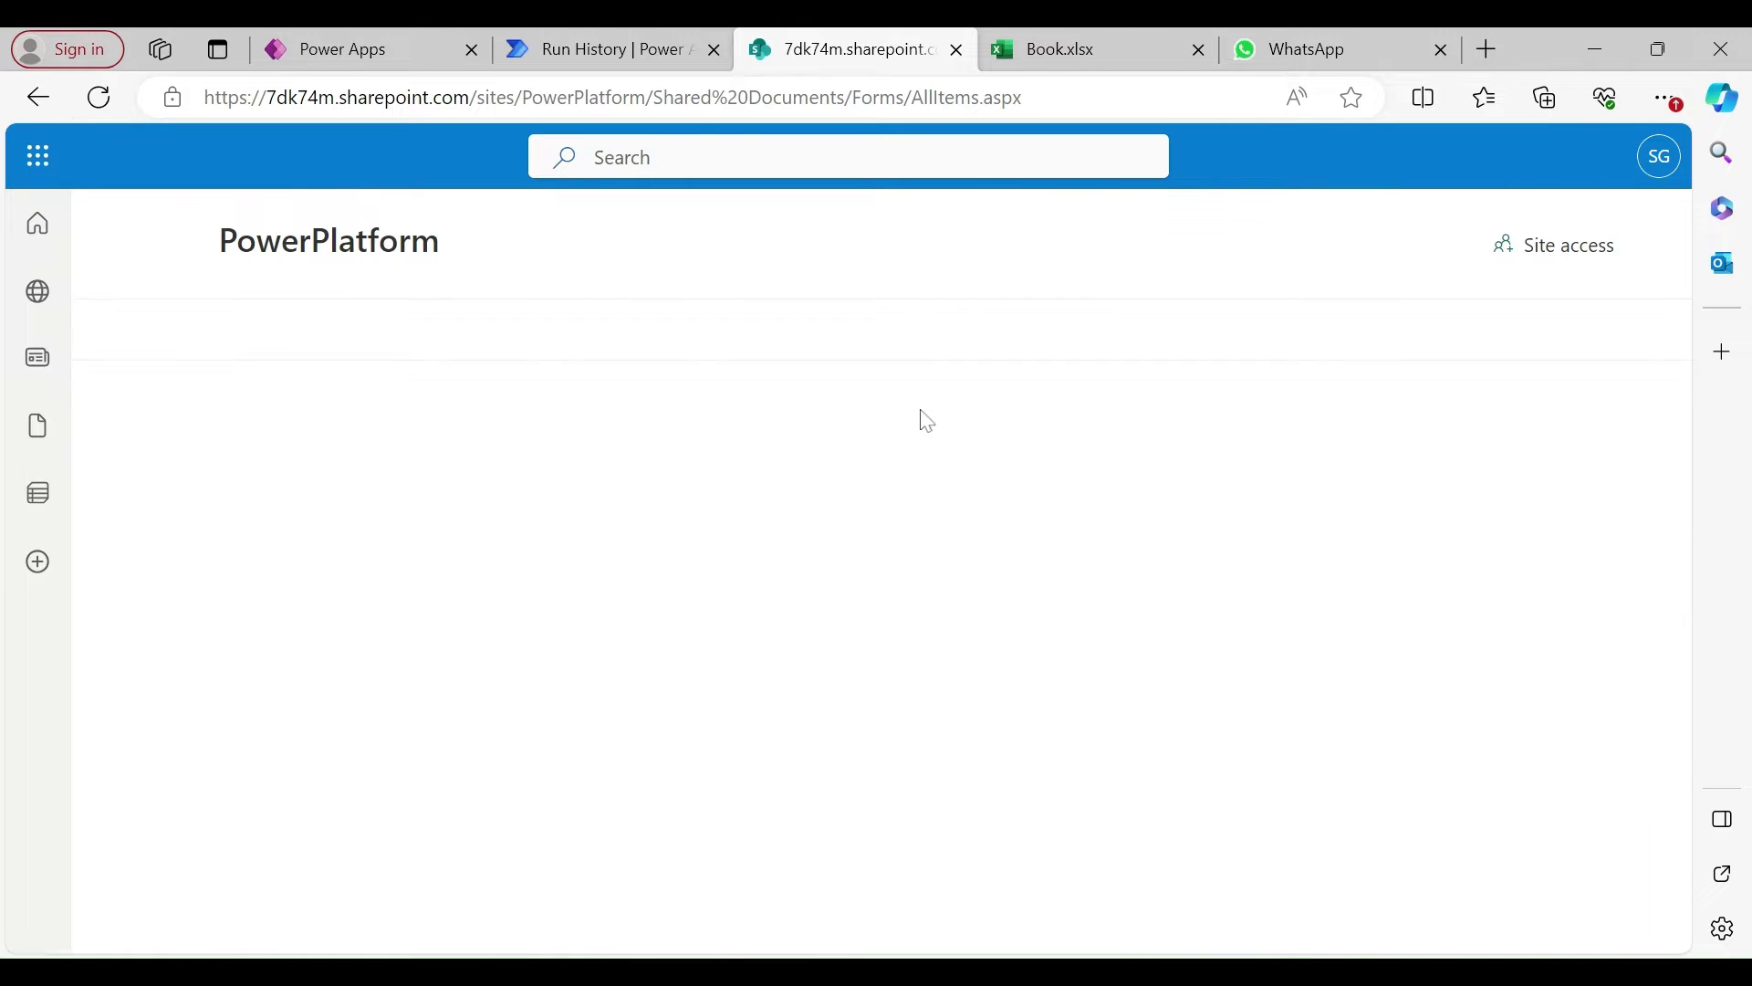
Switch back to the flow run in Power Automate and return the flow to editing.
click(587, 58)
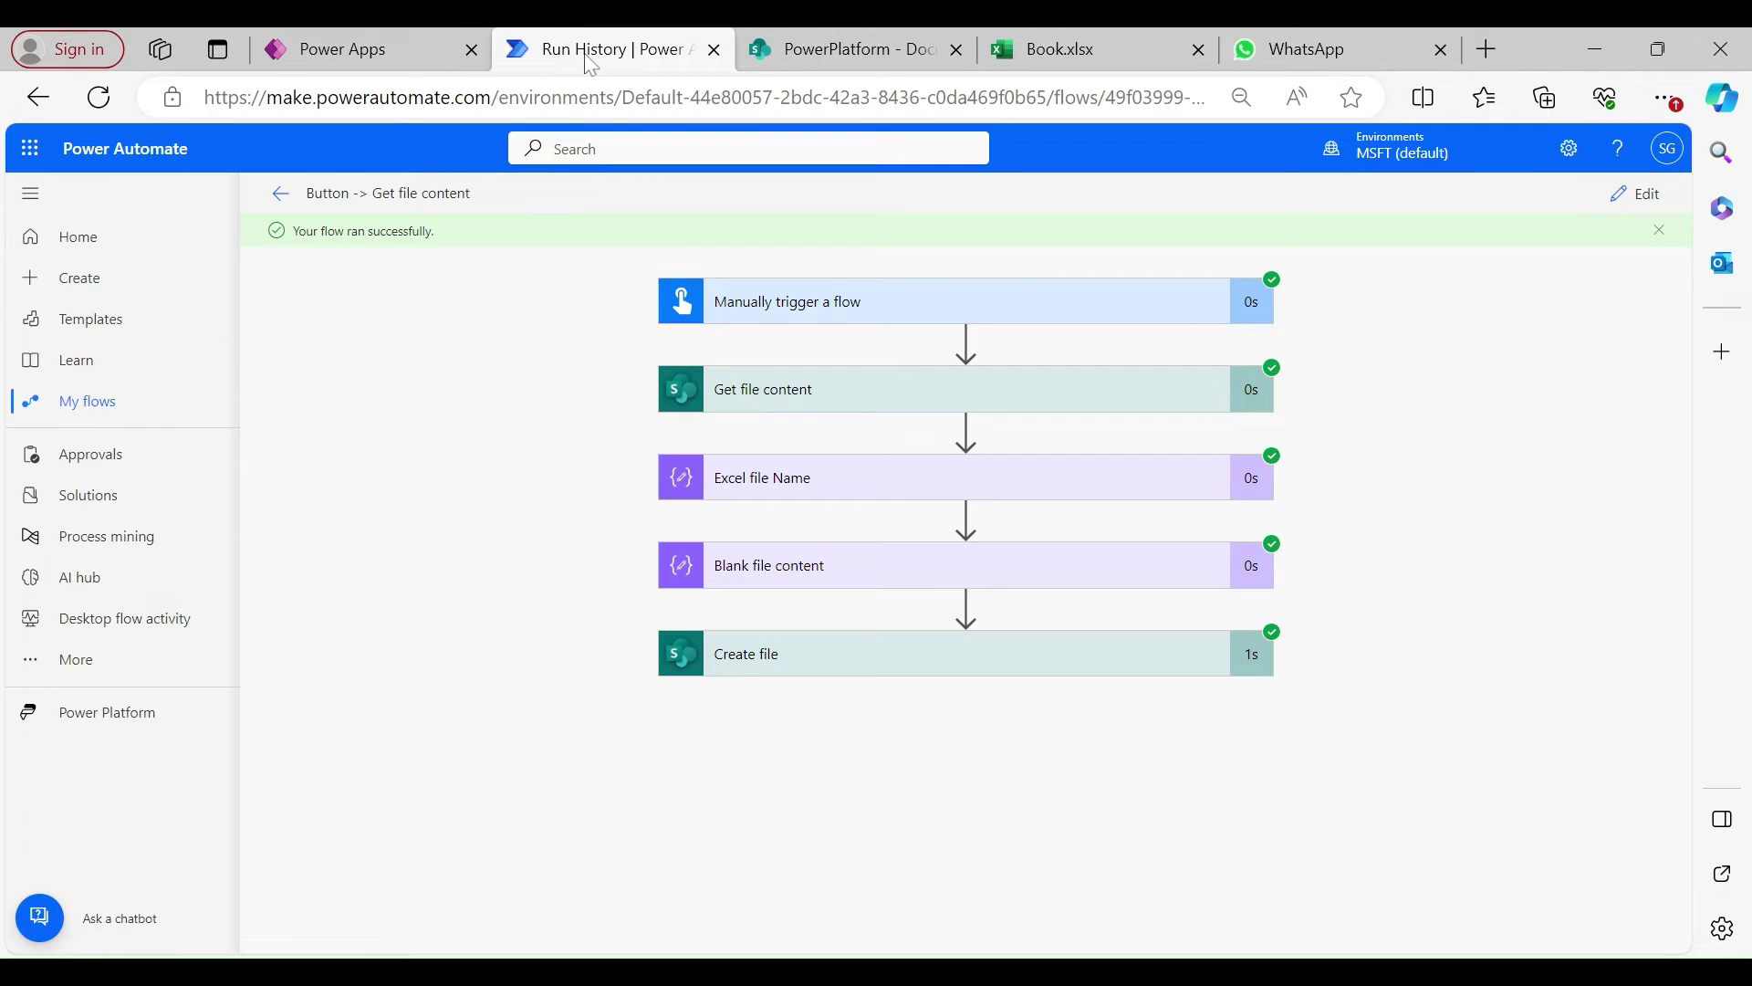
click(1644, 211)
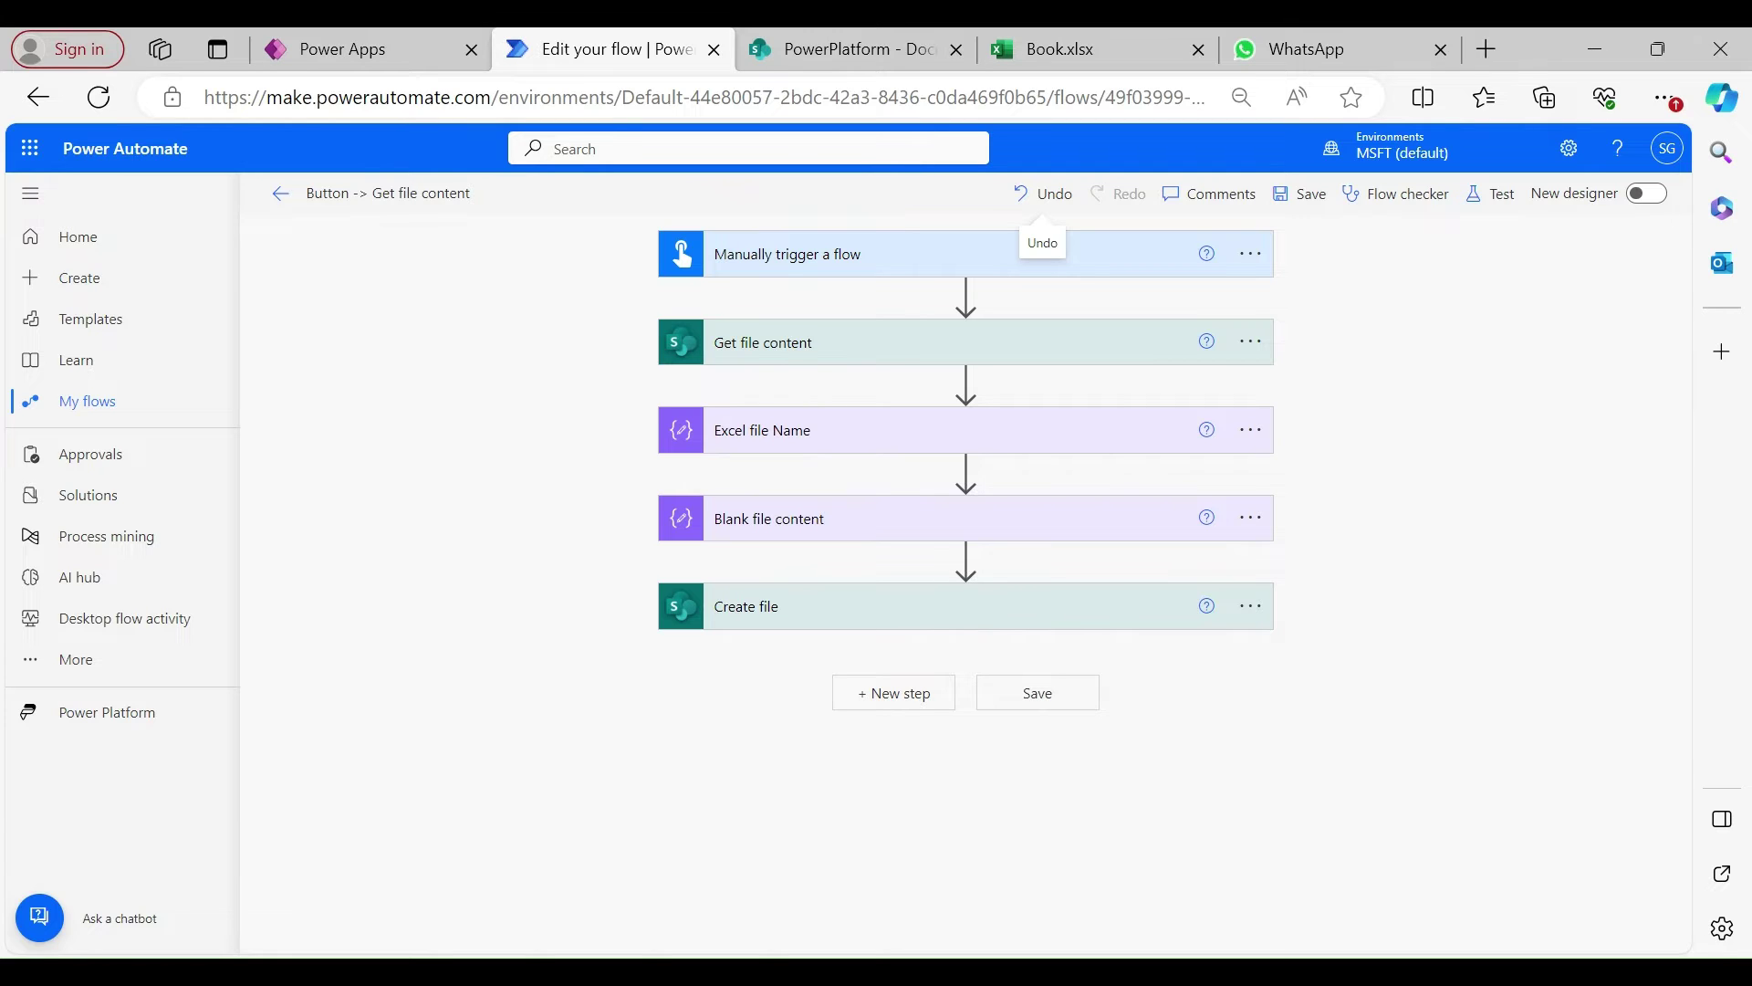
Add the Excel Online (Business) action Create table after the Create file action.
click(881, 696)
drag(1680, 437, 1668, 676)
text(create table)
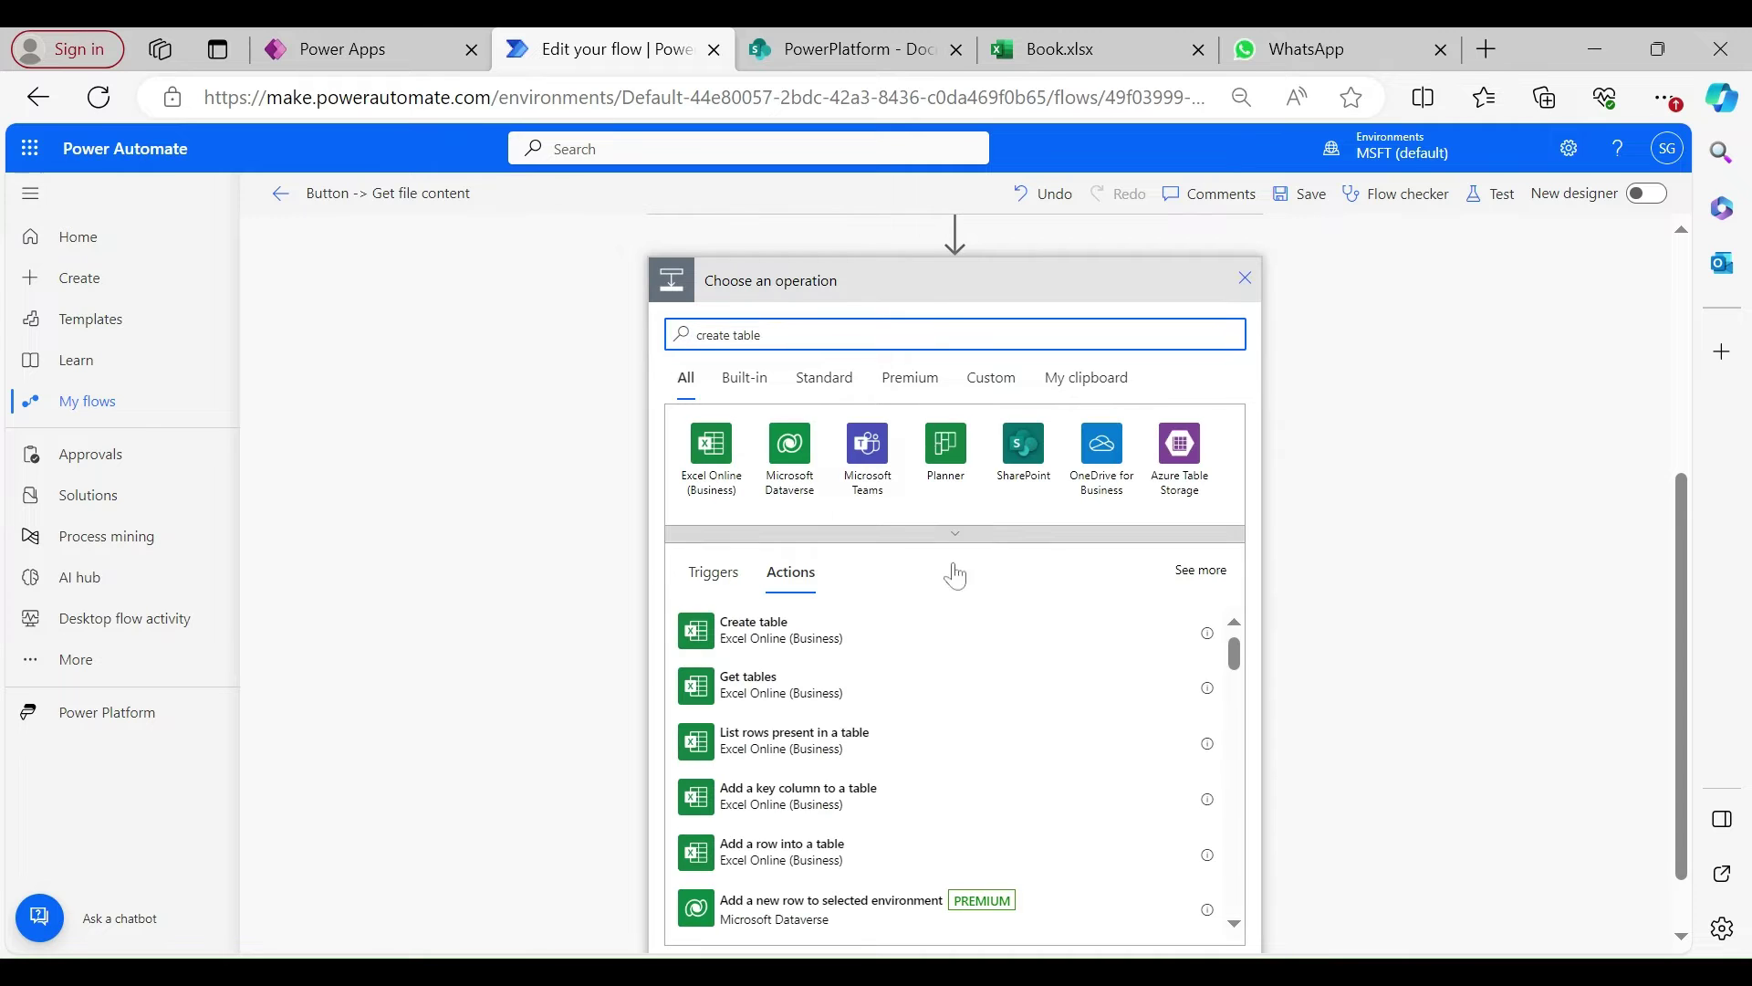
click(783, 635)
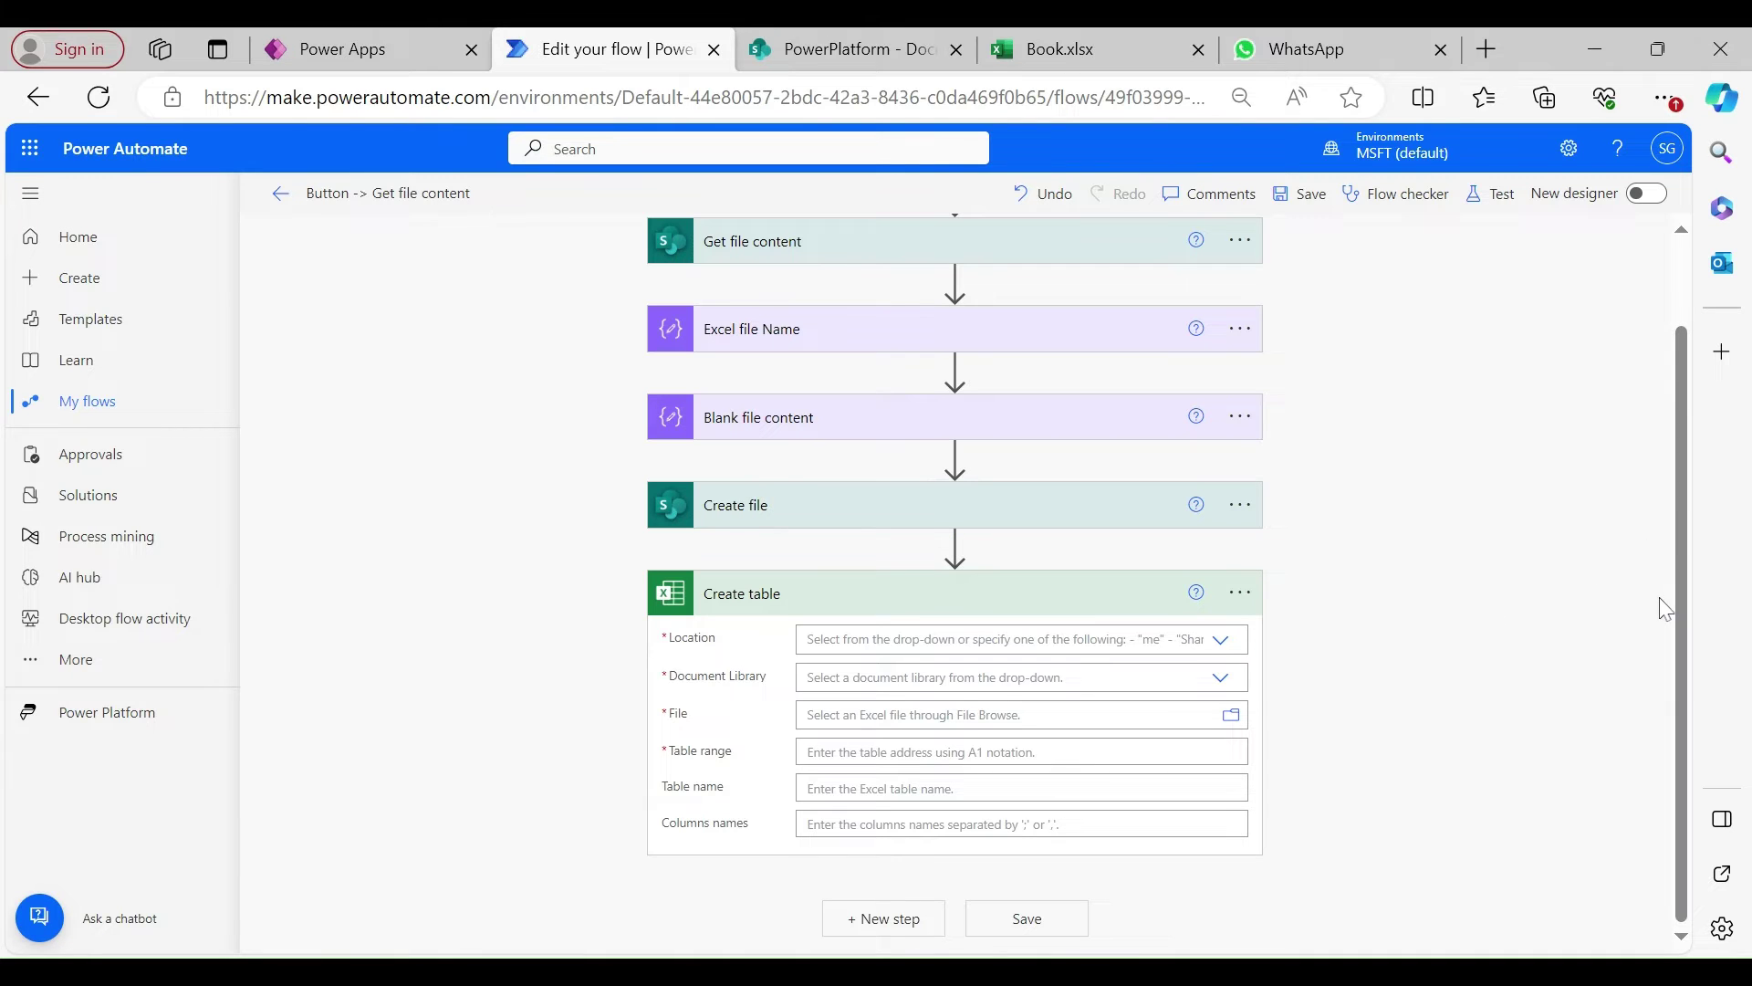
Copy the PowerPlatform site address from the Create file action and collapse that action again.
click(766, 511)
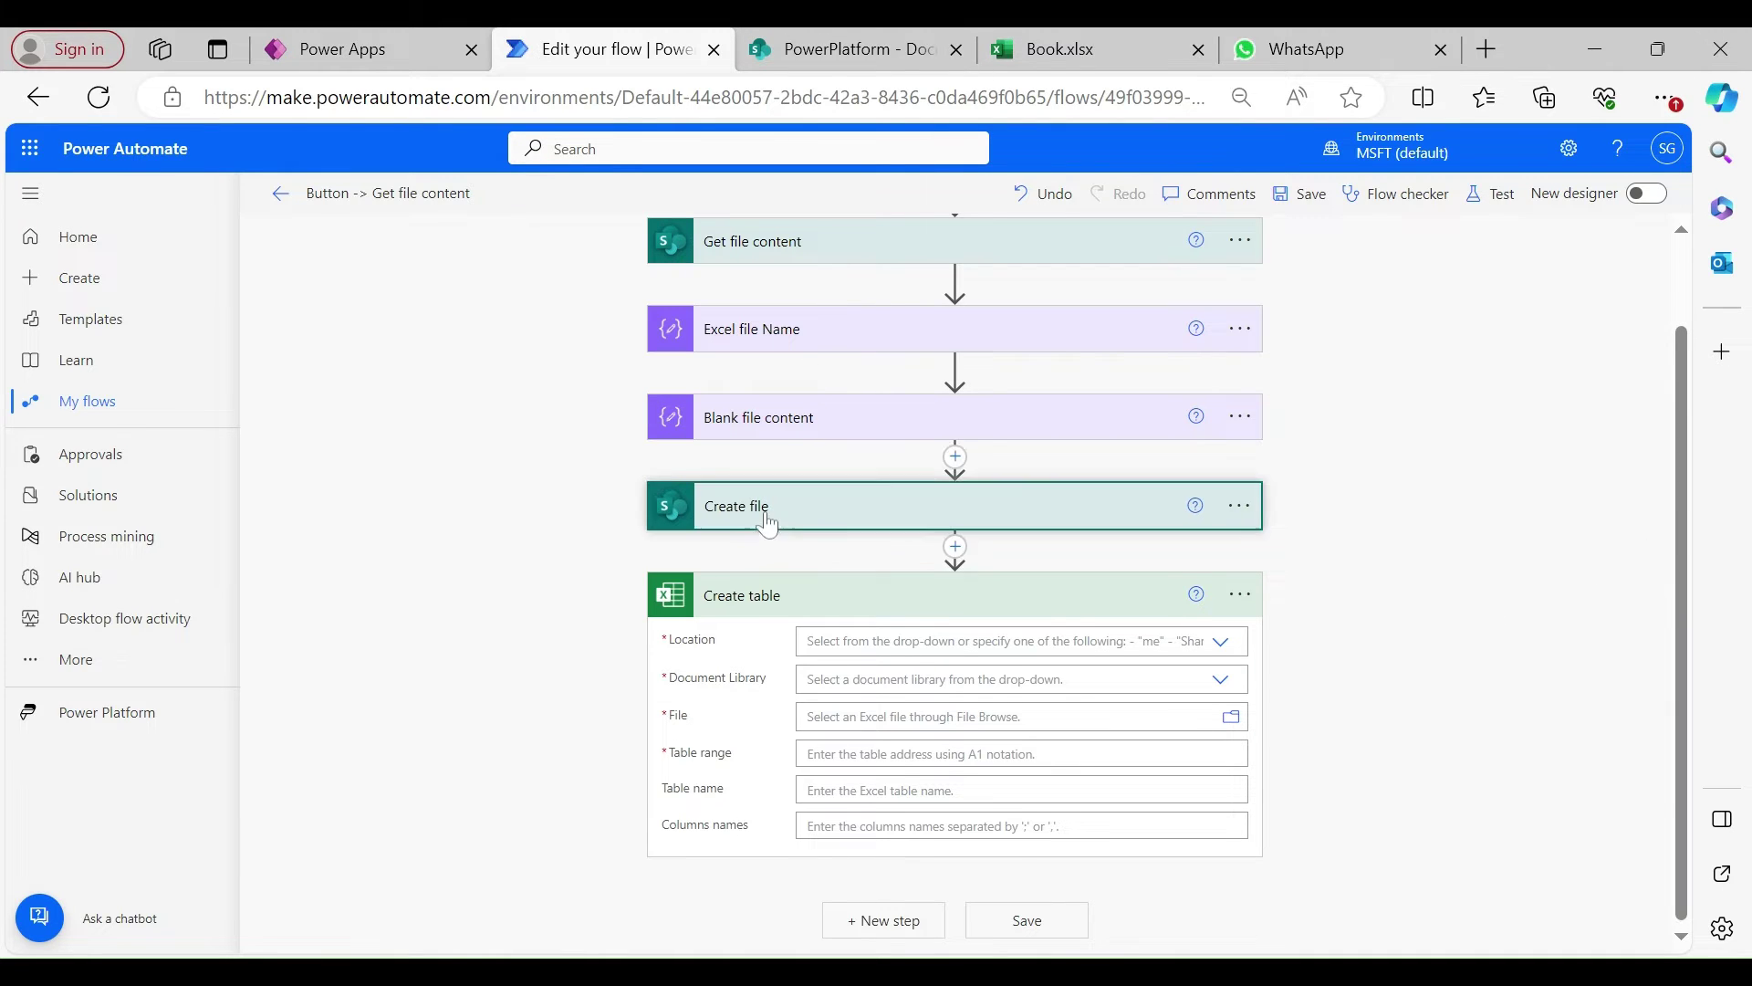
drag(901, 553, 1262, 568)
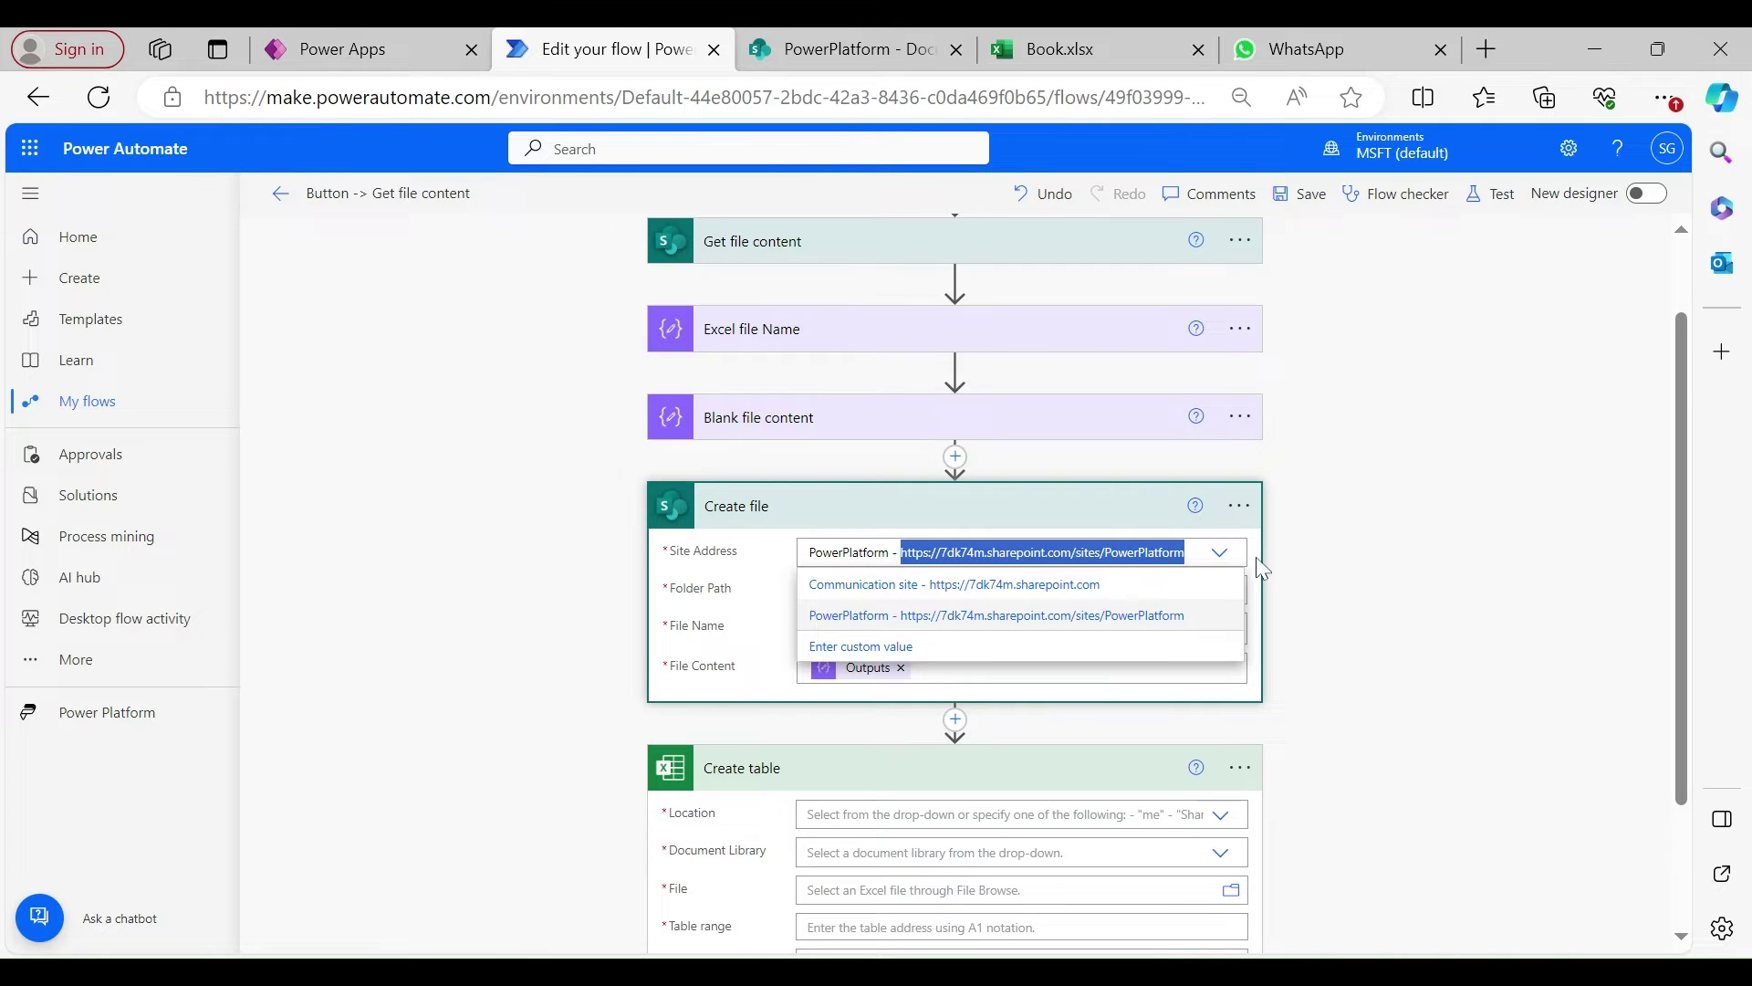
click(1502, 586)
click(1134, 517)
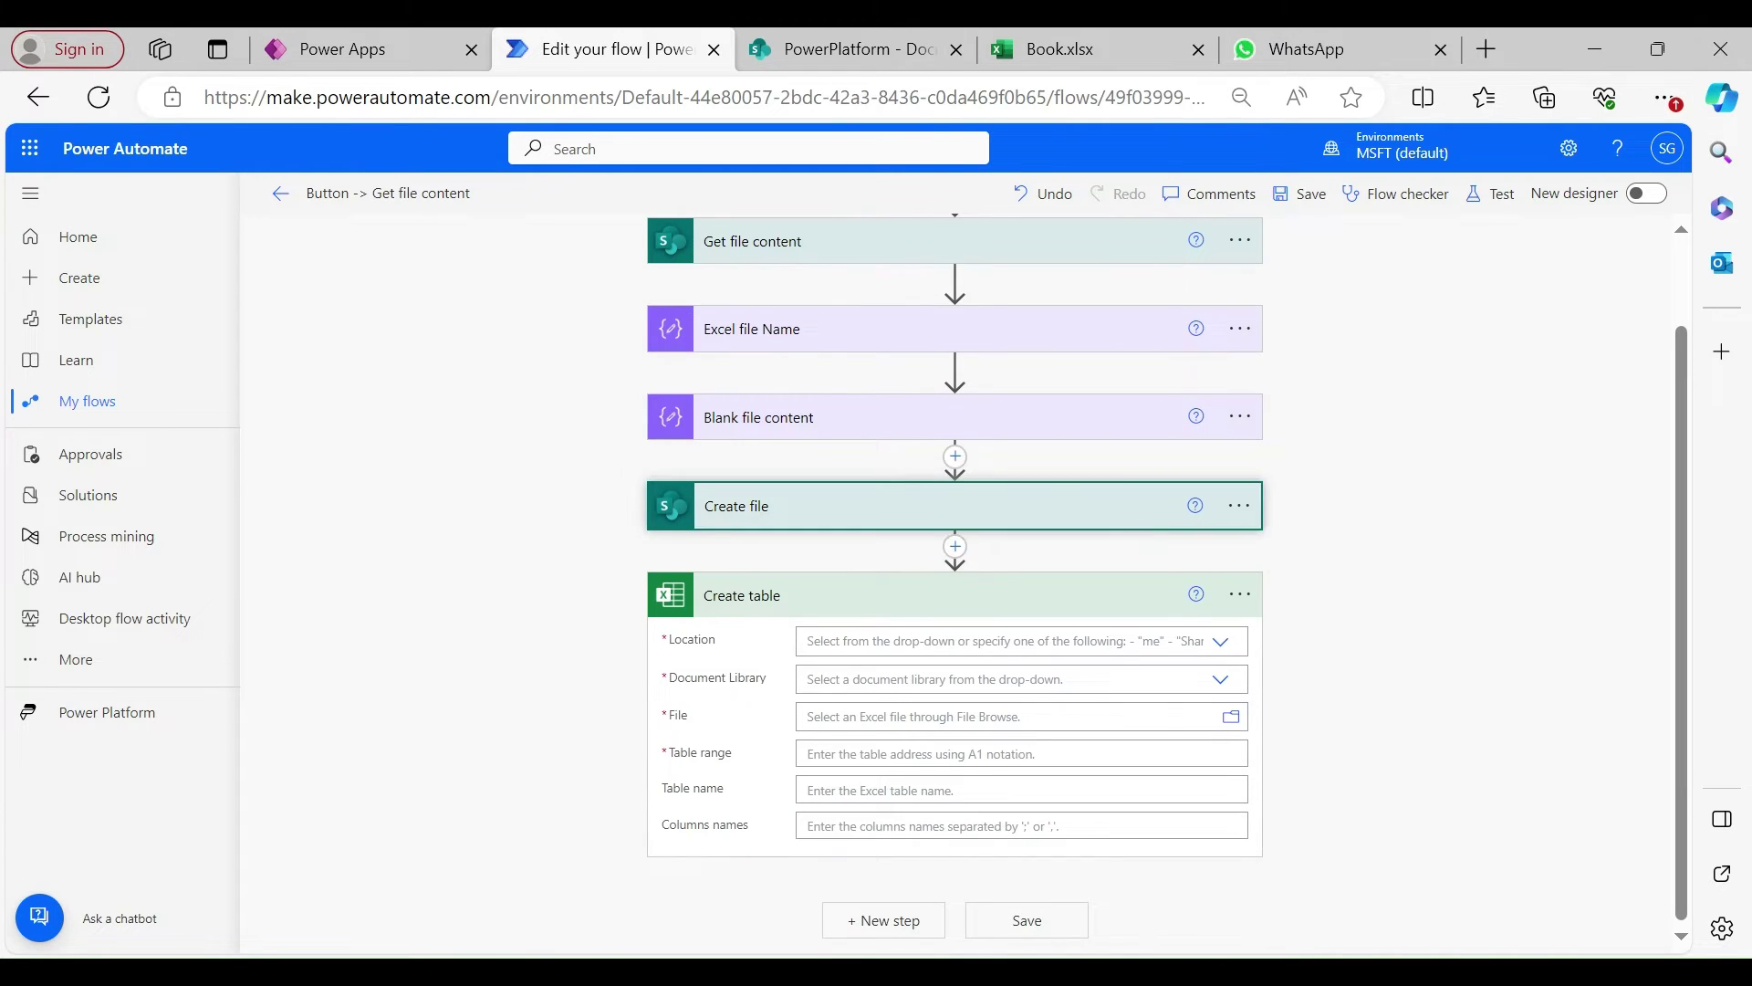
click(1220, 639)
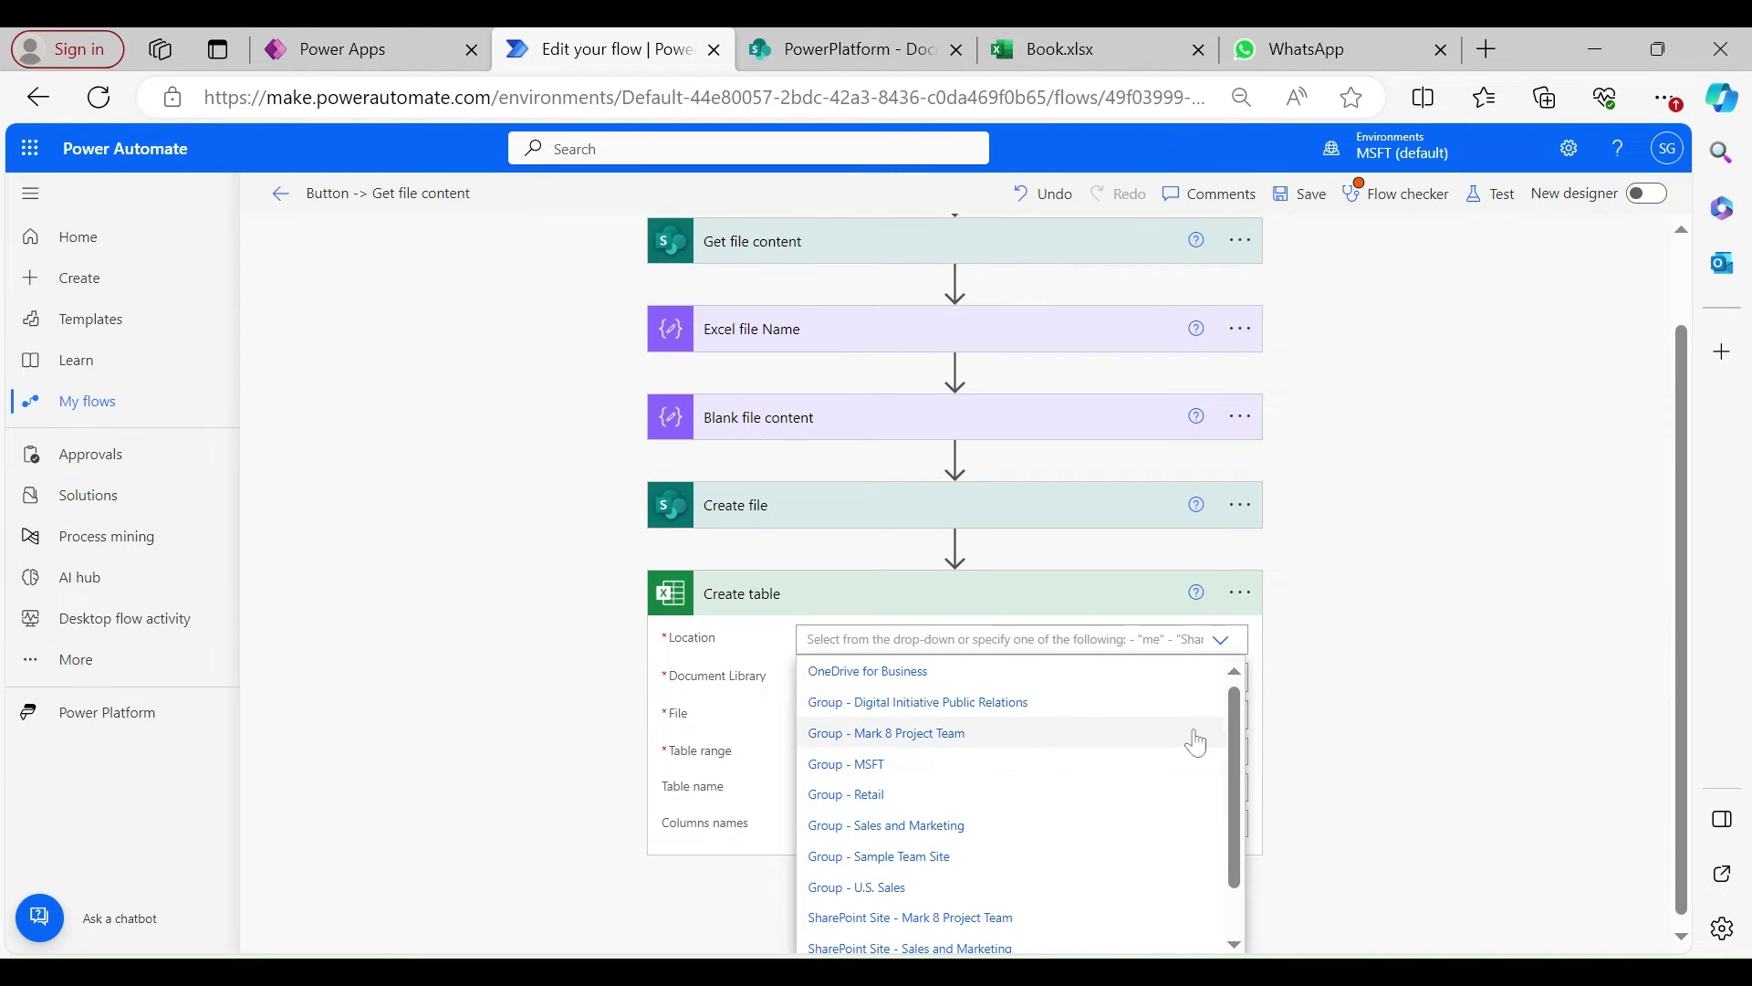
scroll(1223, 856, down, 2)
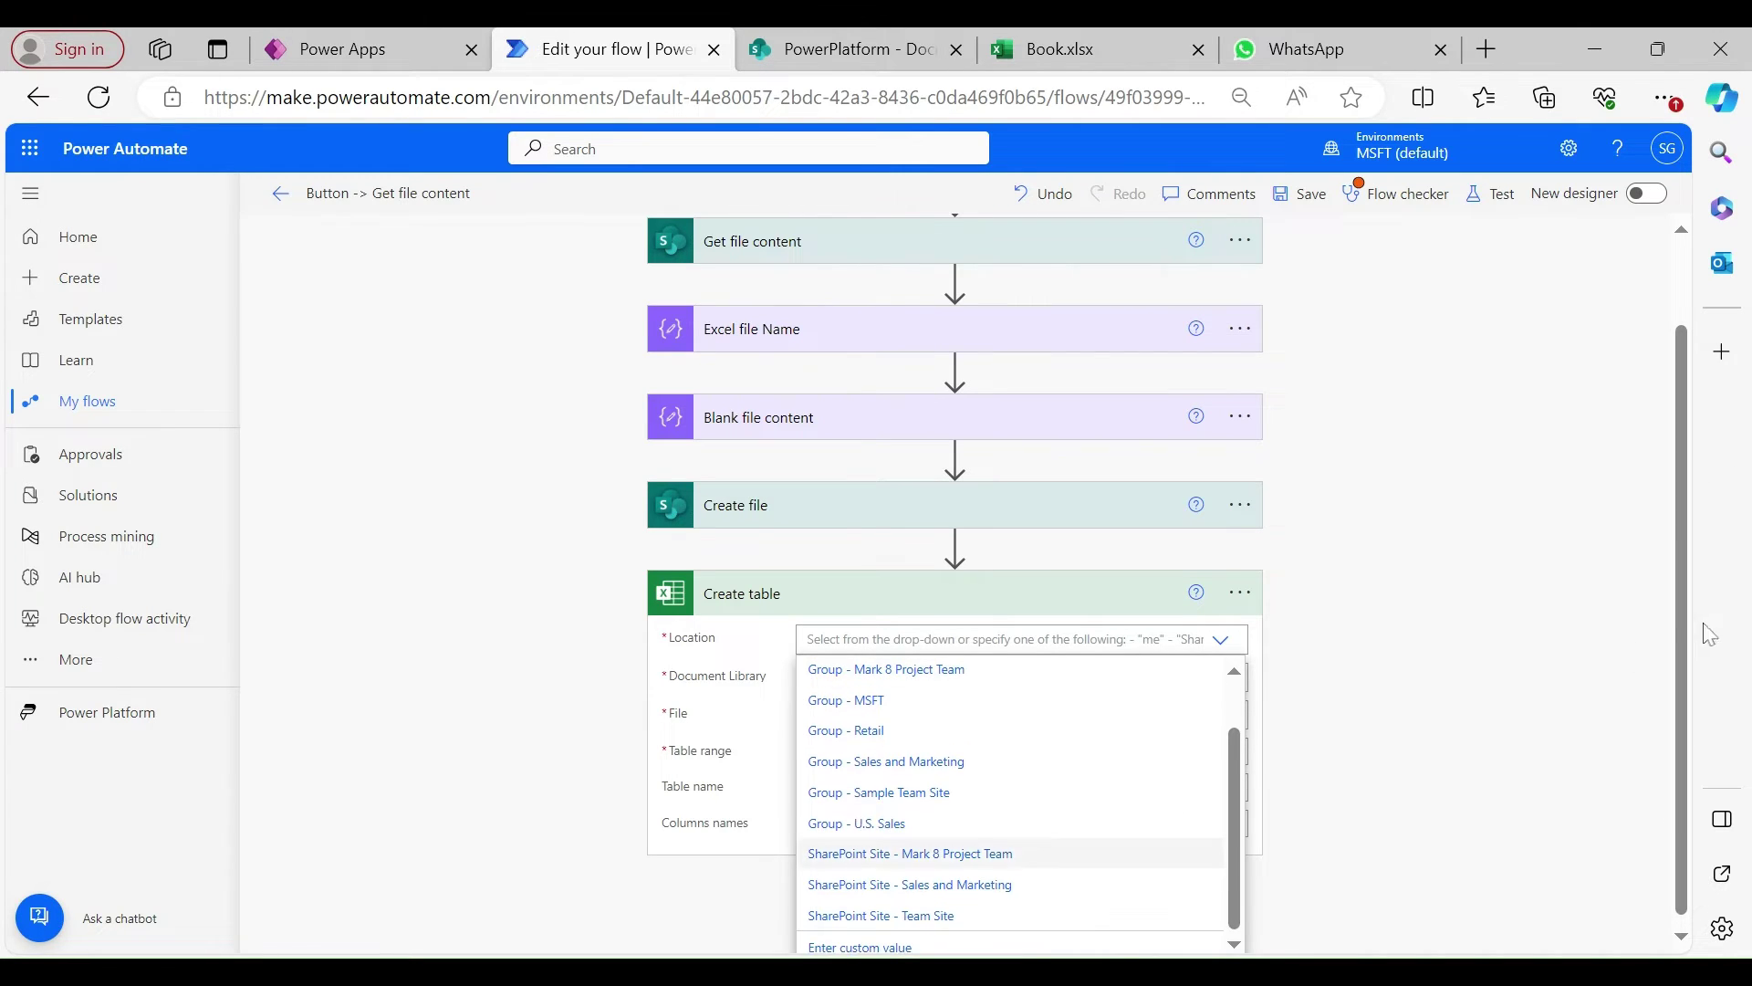
scroll(1639, 757, down, 1)
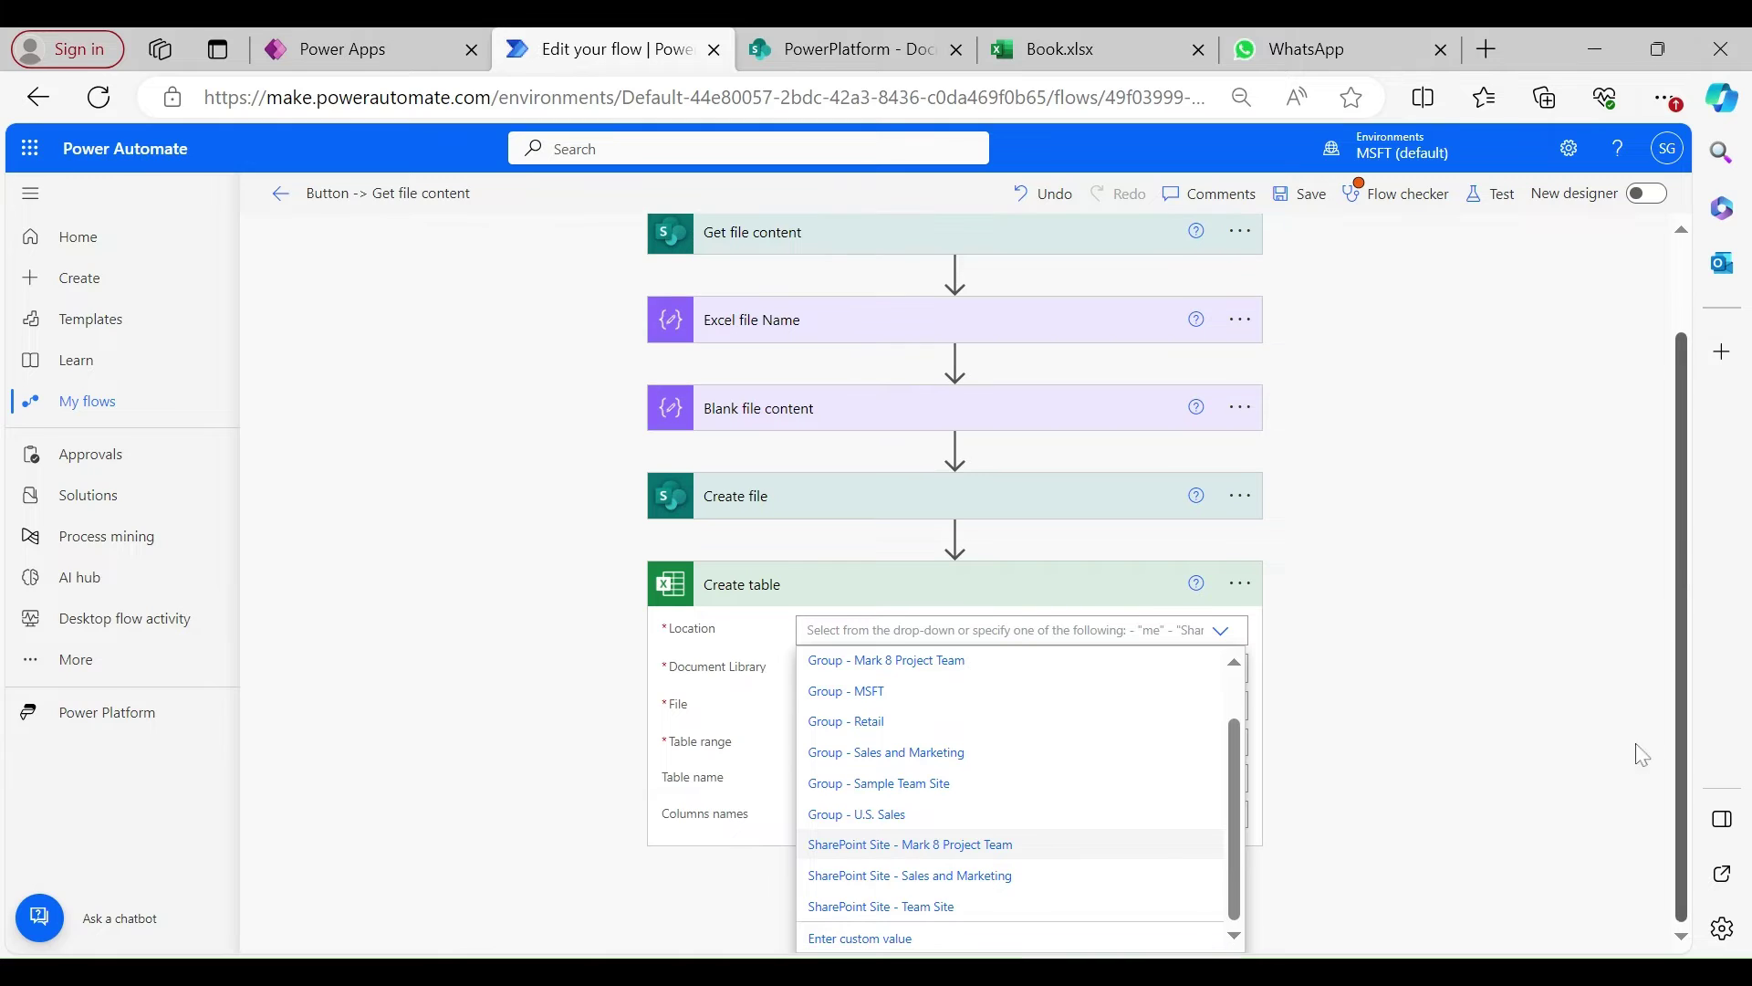
click(895, 938)
text(PowerPlatform - https://7dk74m.sharepoint.com/sites/PowerPlatform)
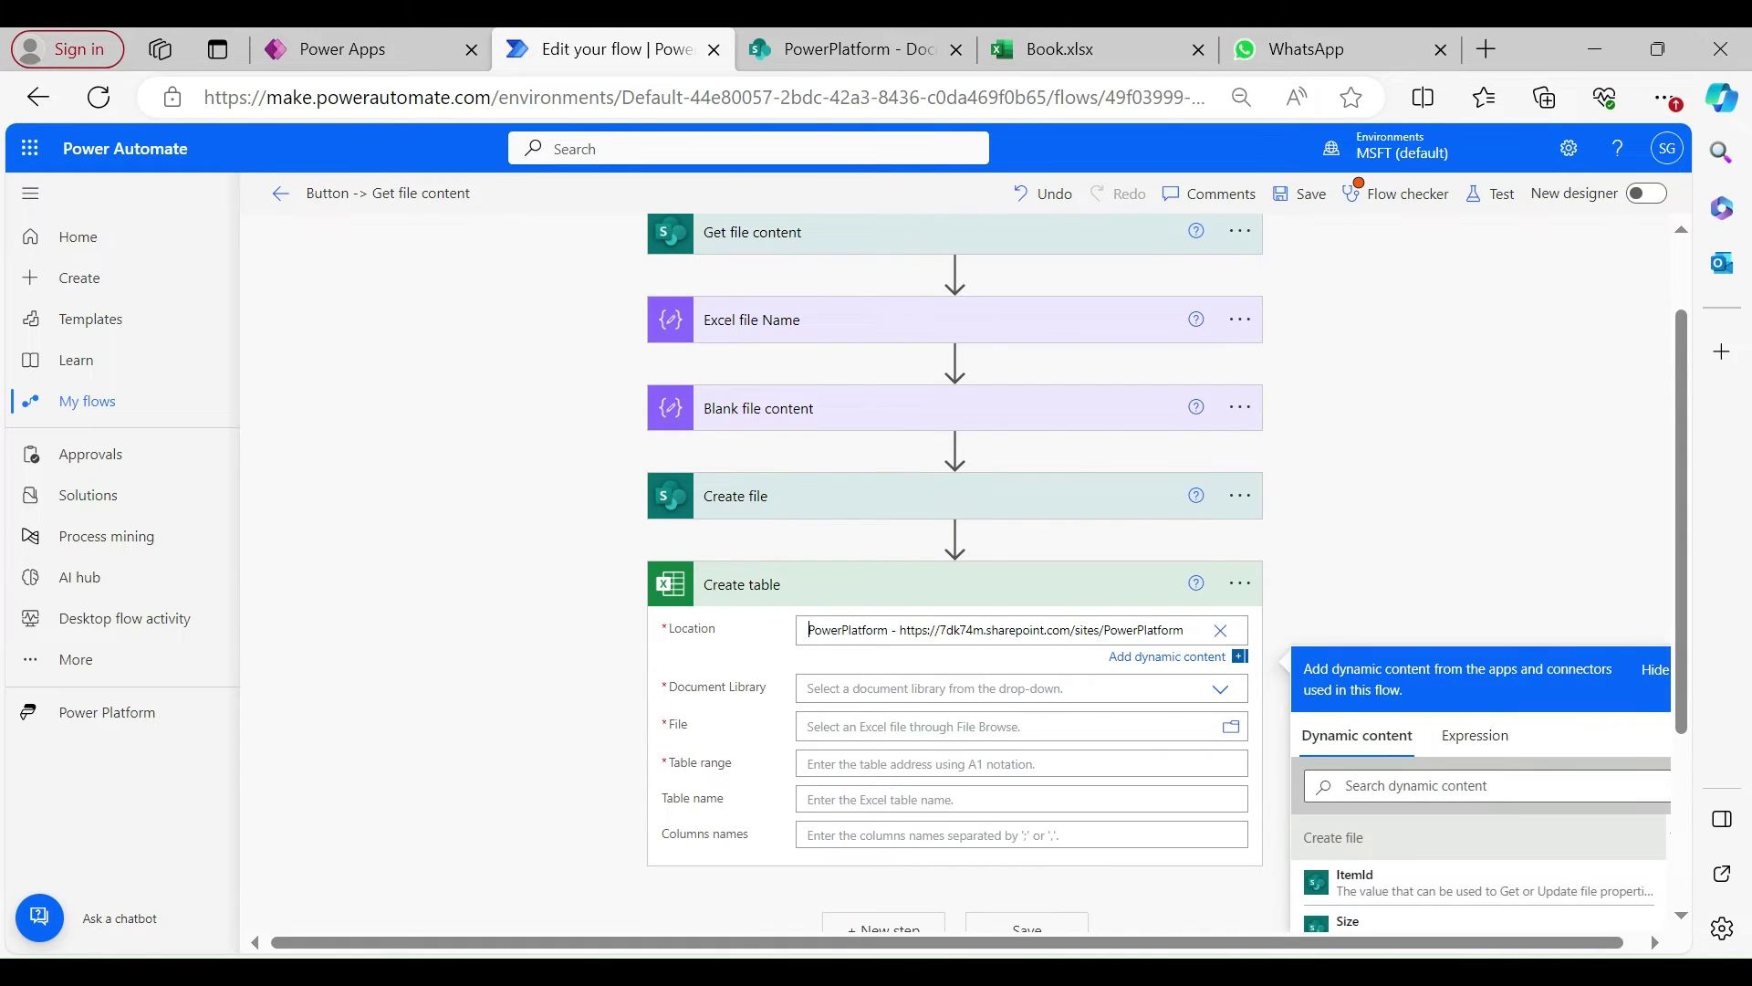
click(1264, 650)
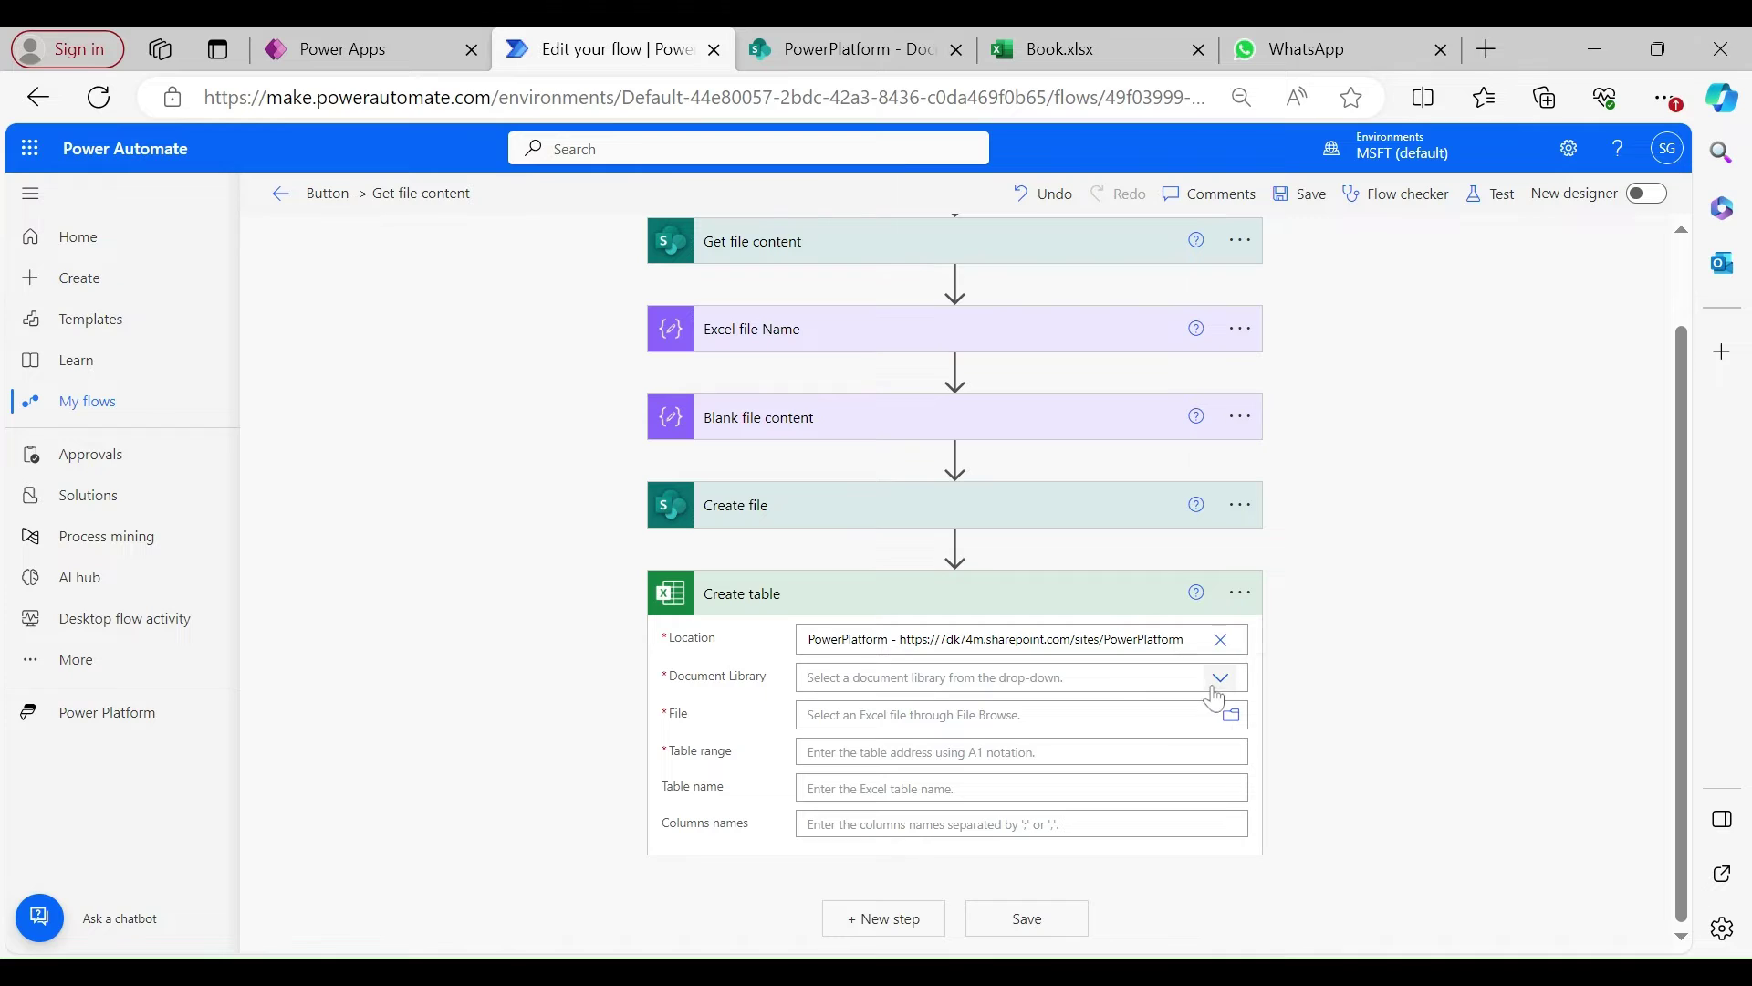
Set the Create table document library to Documents and its file to the Id dynamic content from Create file.
click(1221, 687)
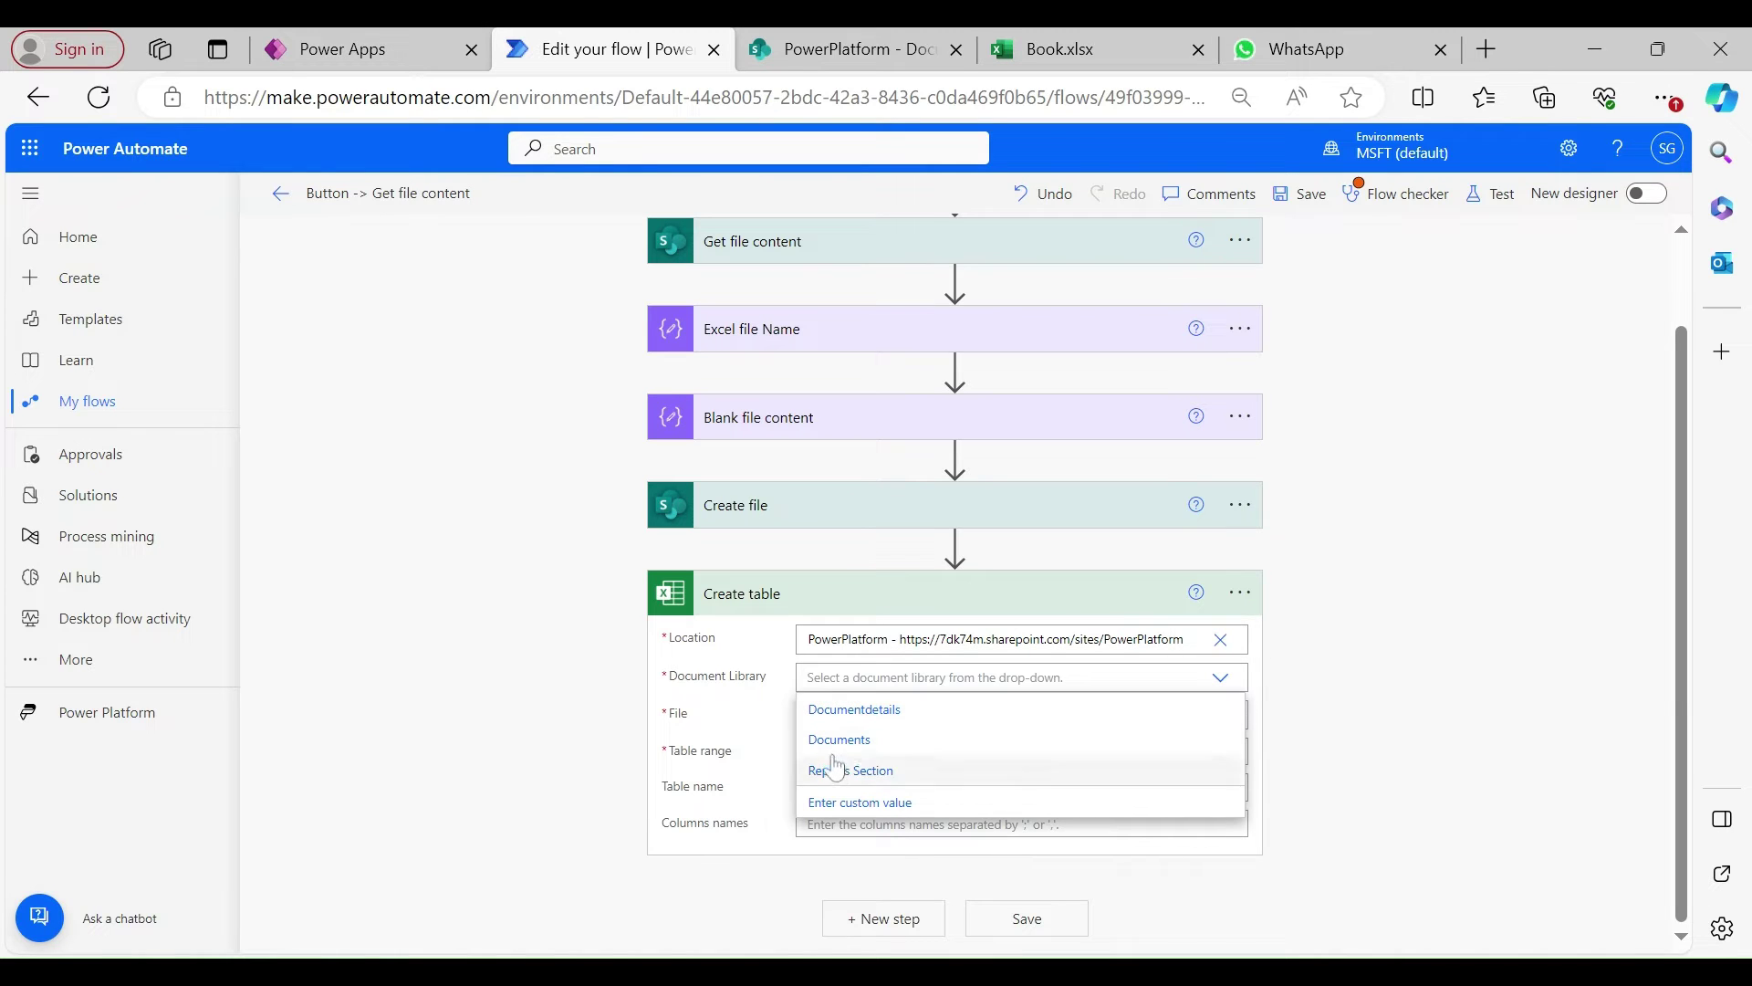
click(891, 740)
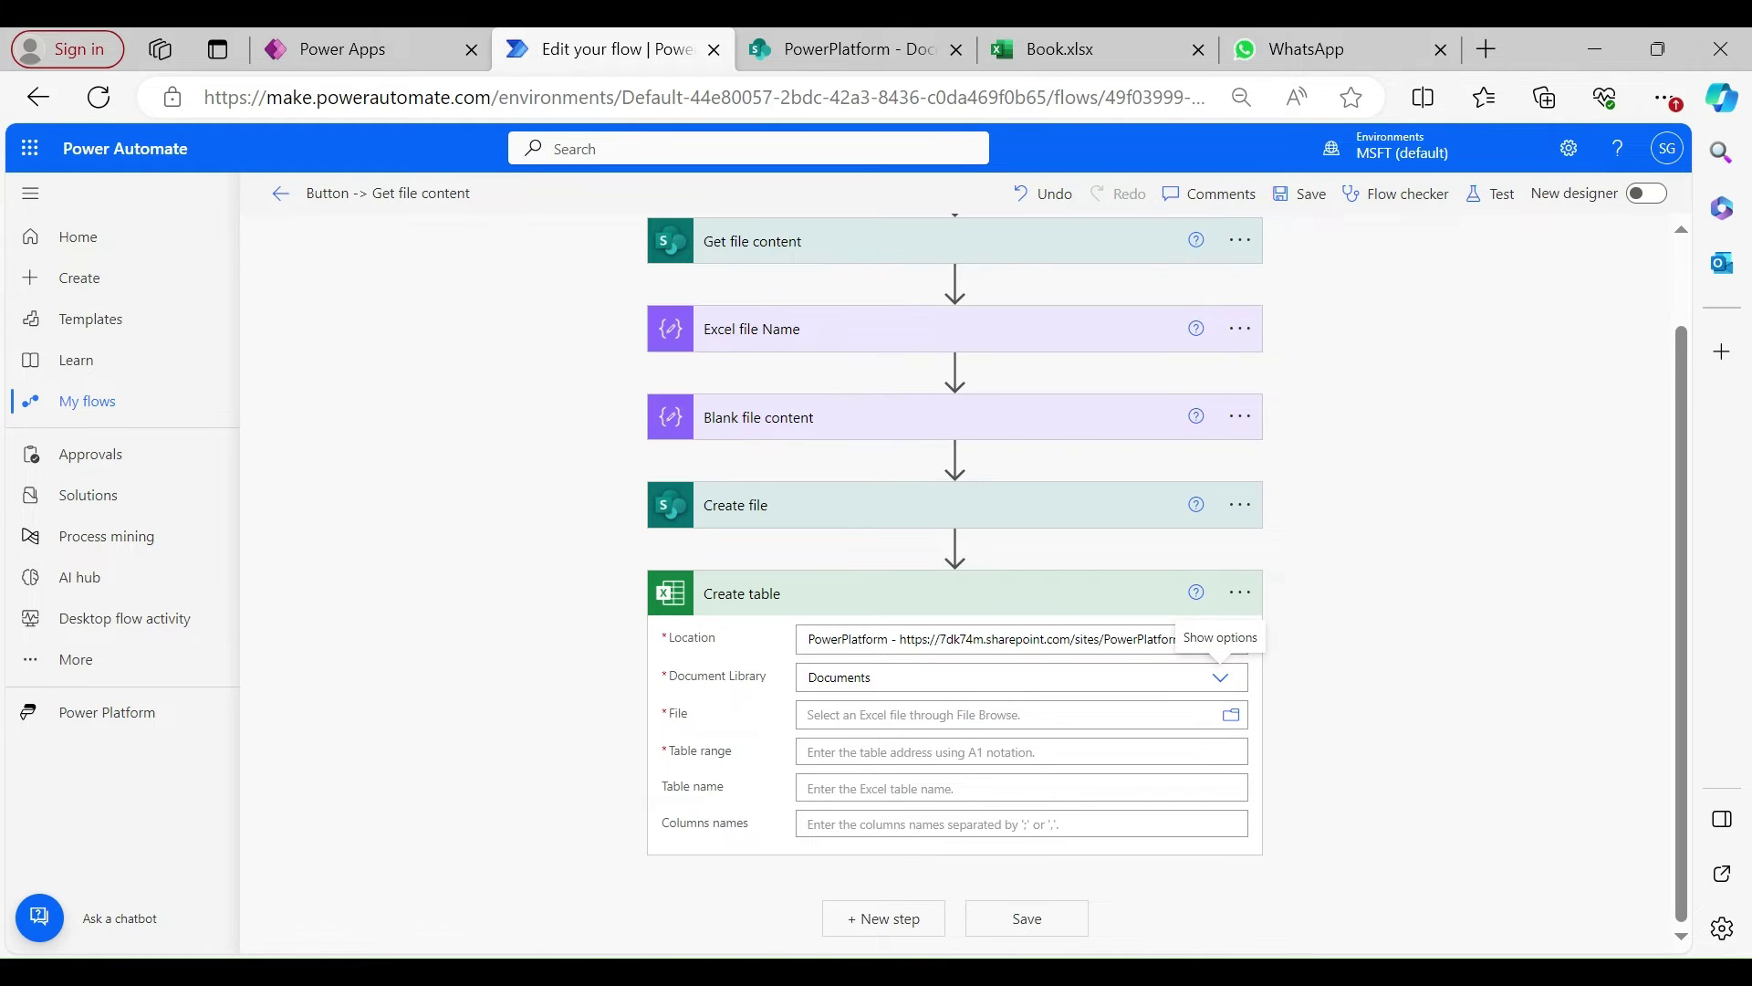
click(931, 717)
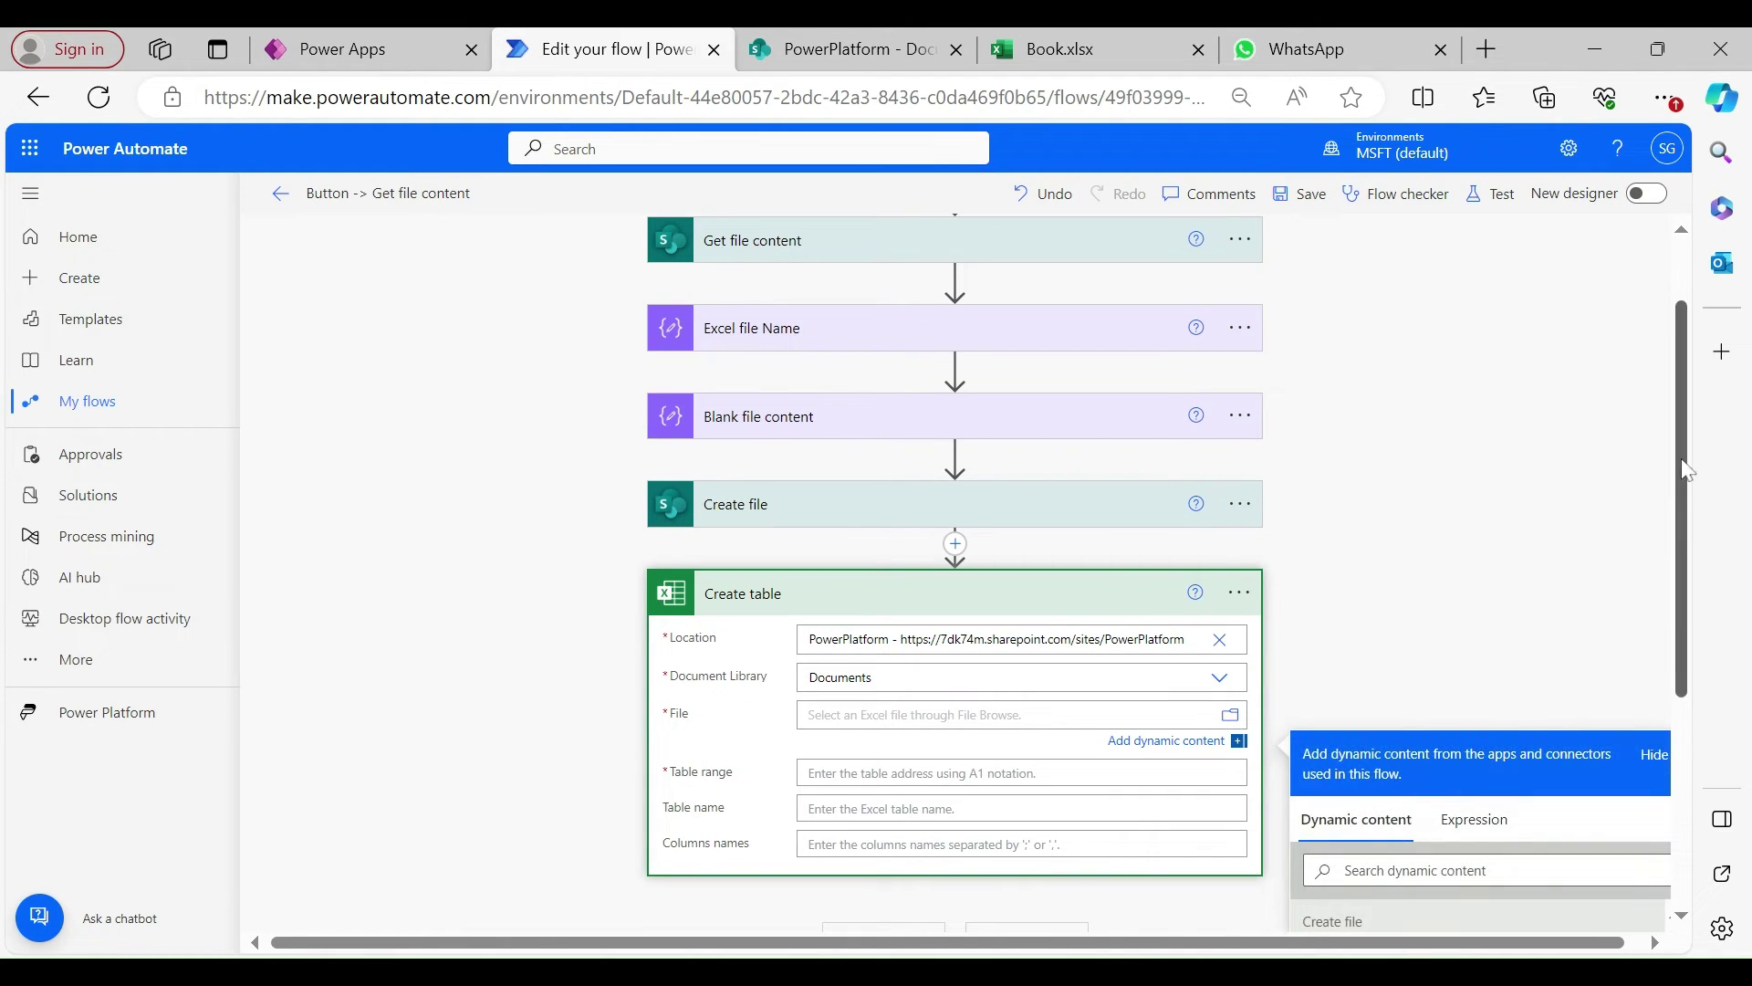
scroll(1667, 590, down, 3)
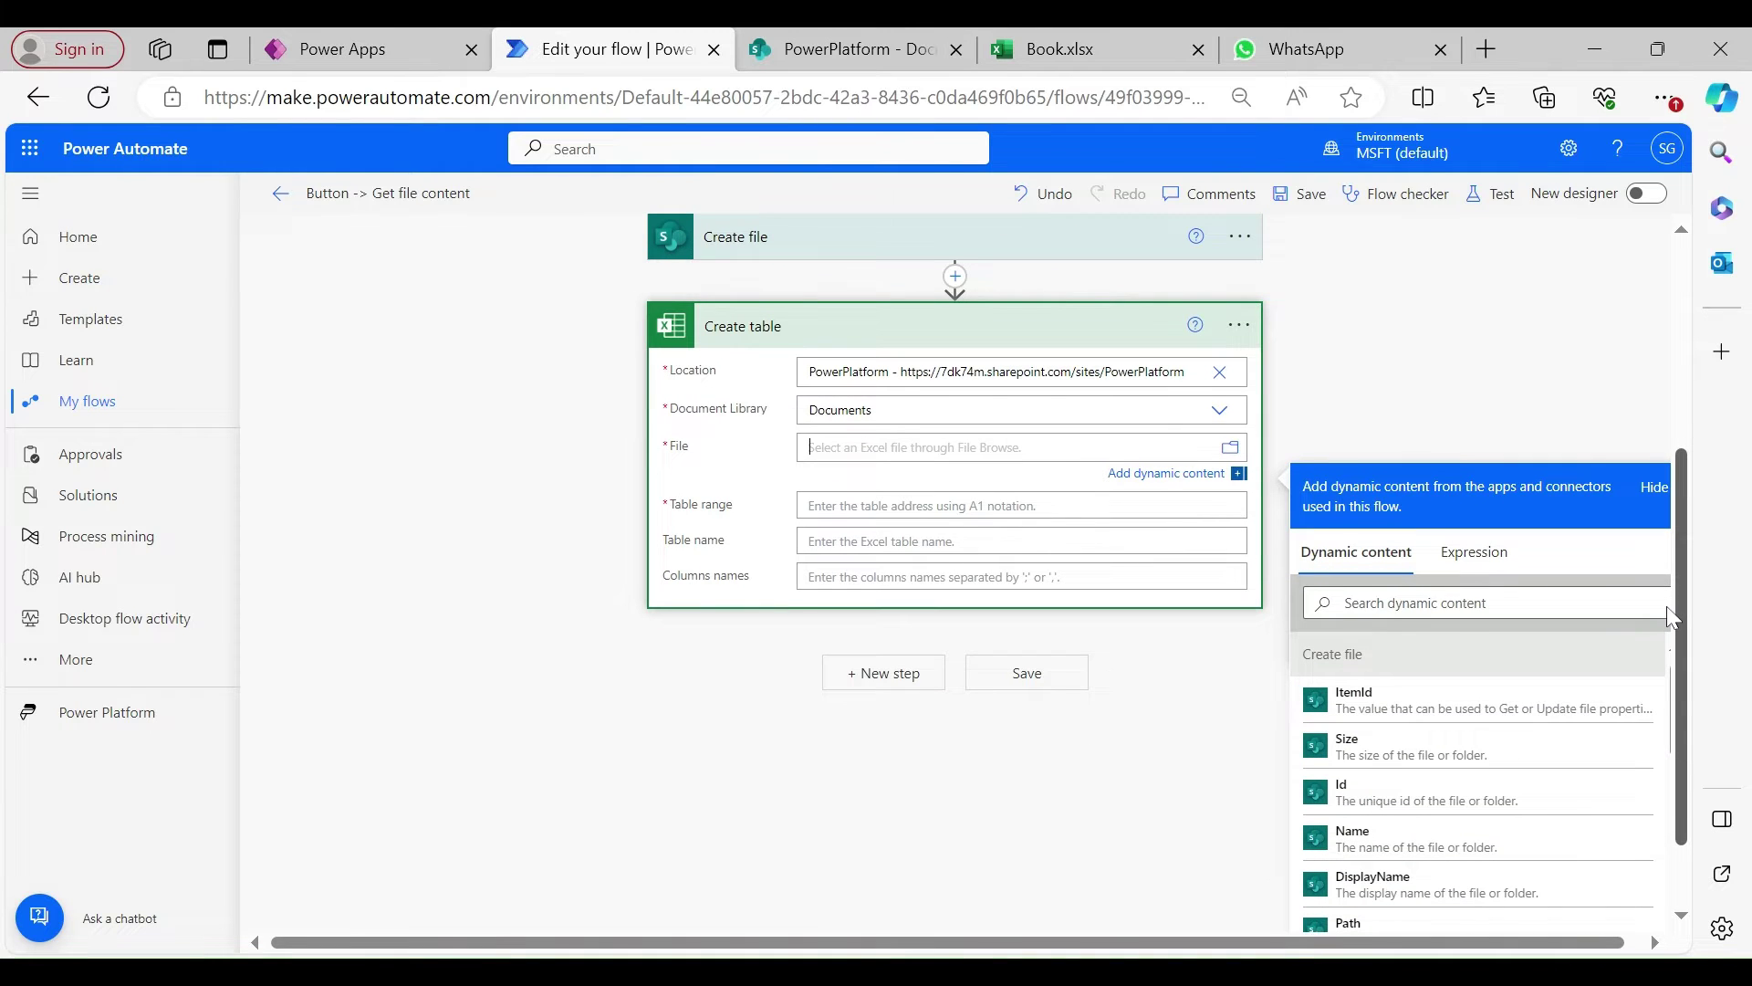
scroll(1666, 613, down, 1)
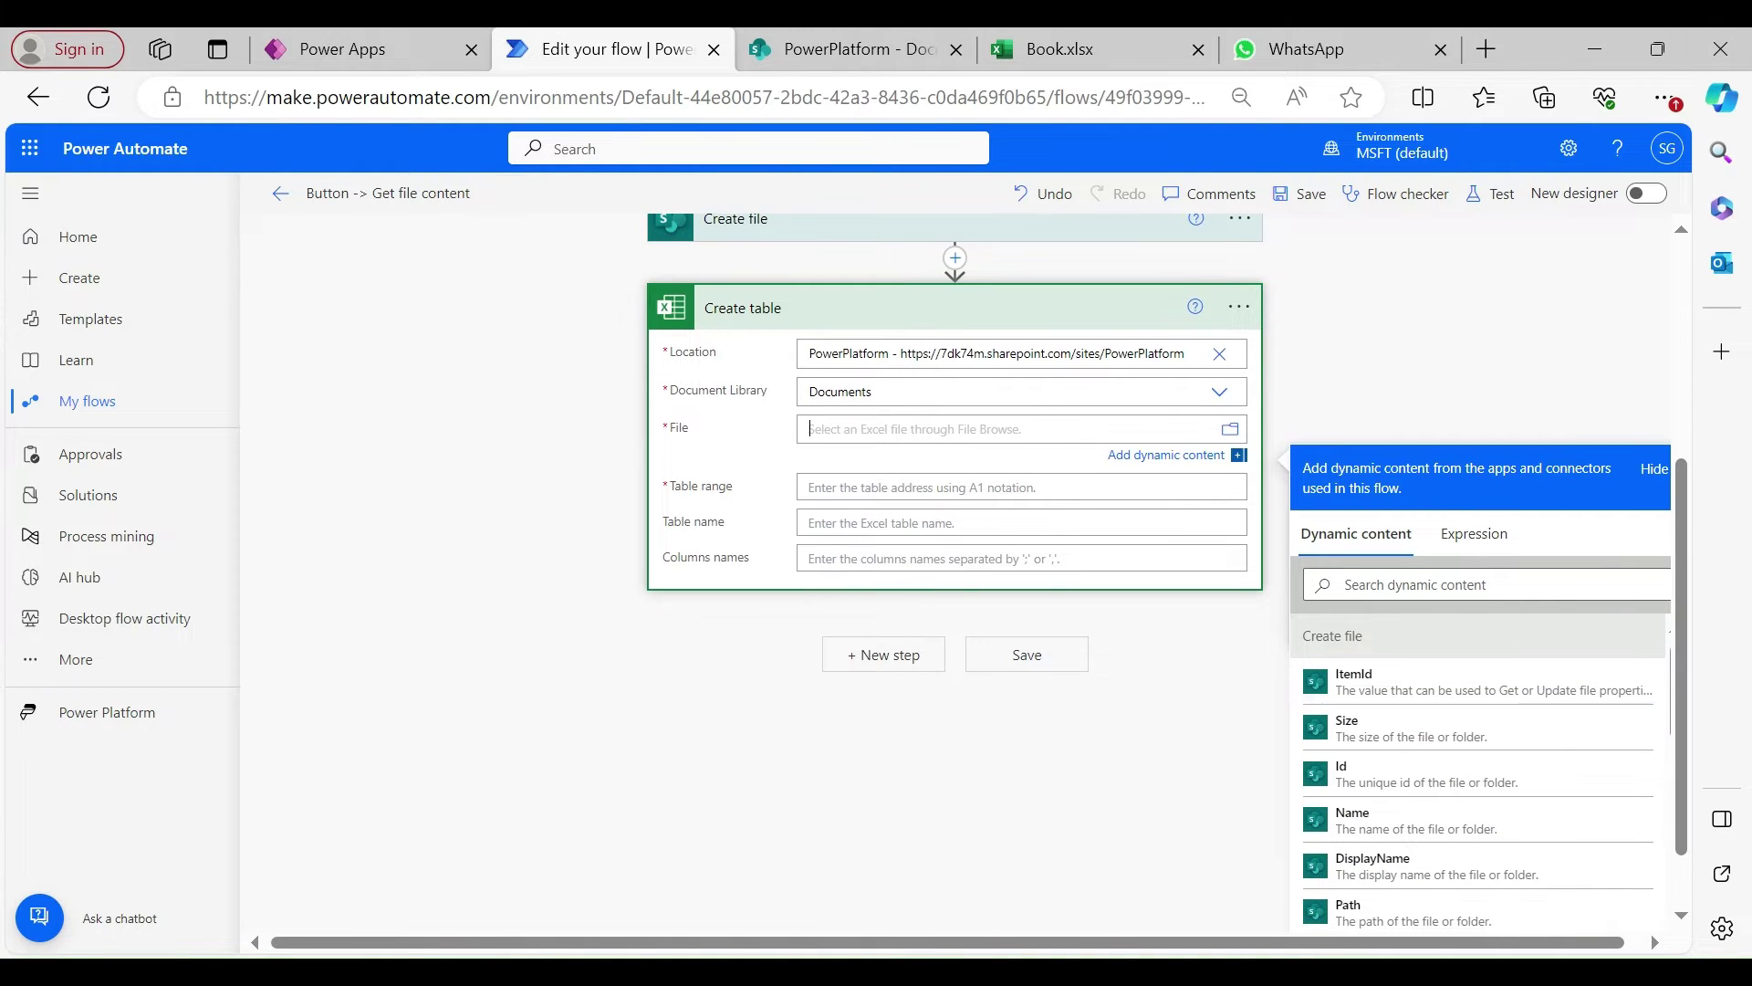
click(1364, 782)
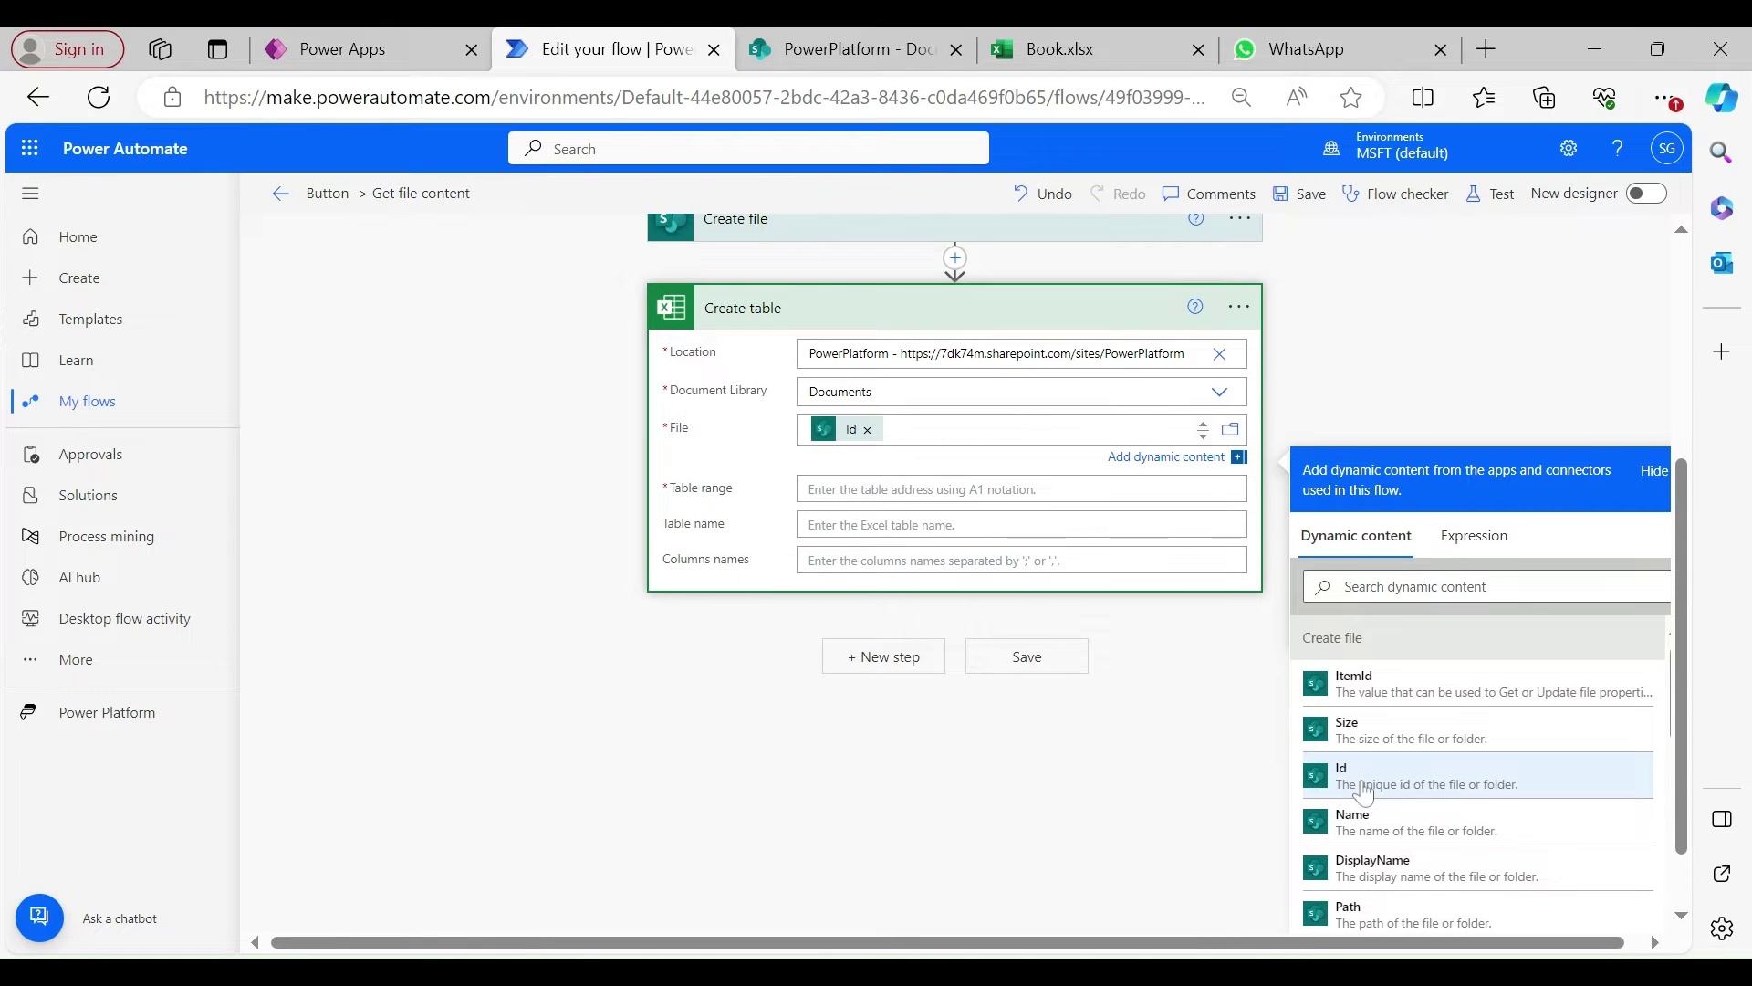
Check in Book.xlsx which first-row cells from A1 to C1 the table range should span, and return to the flow.
click(1004, 489)
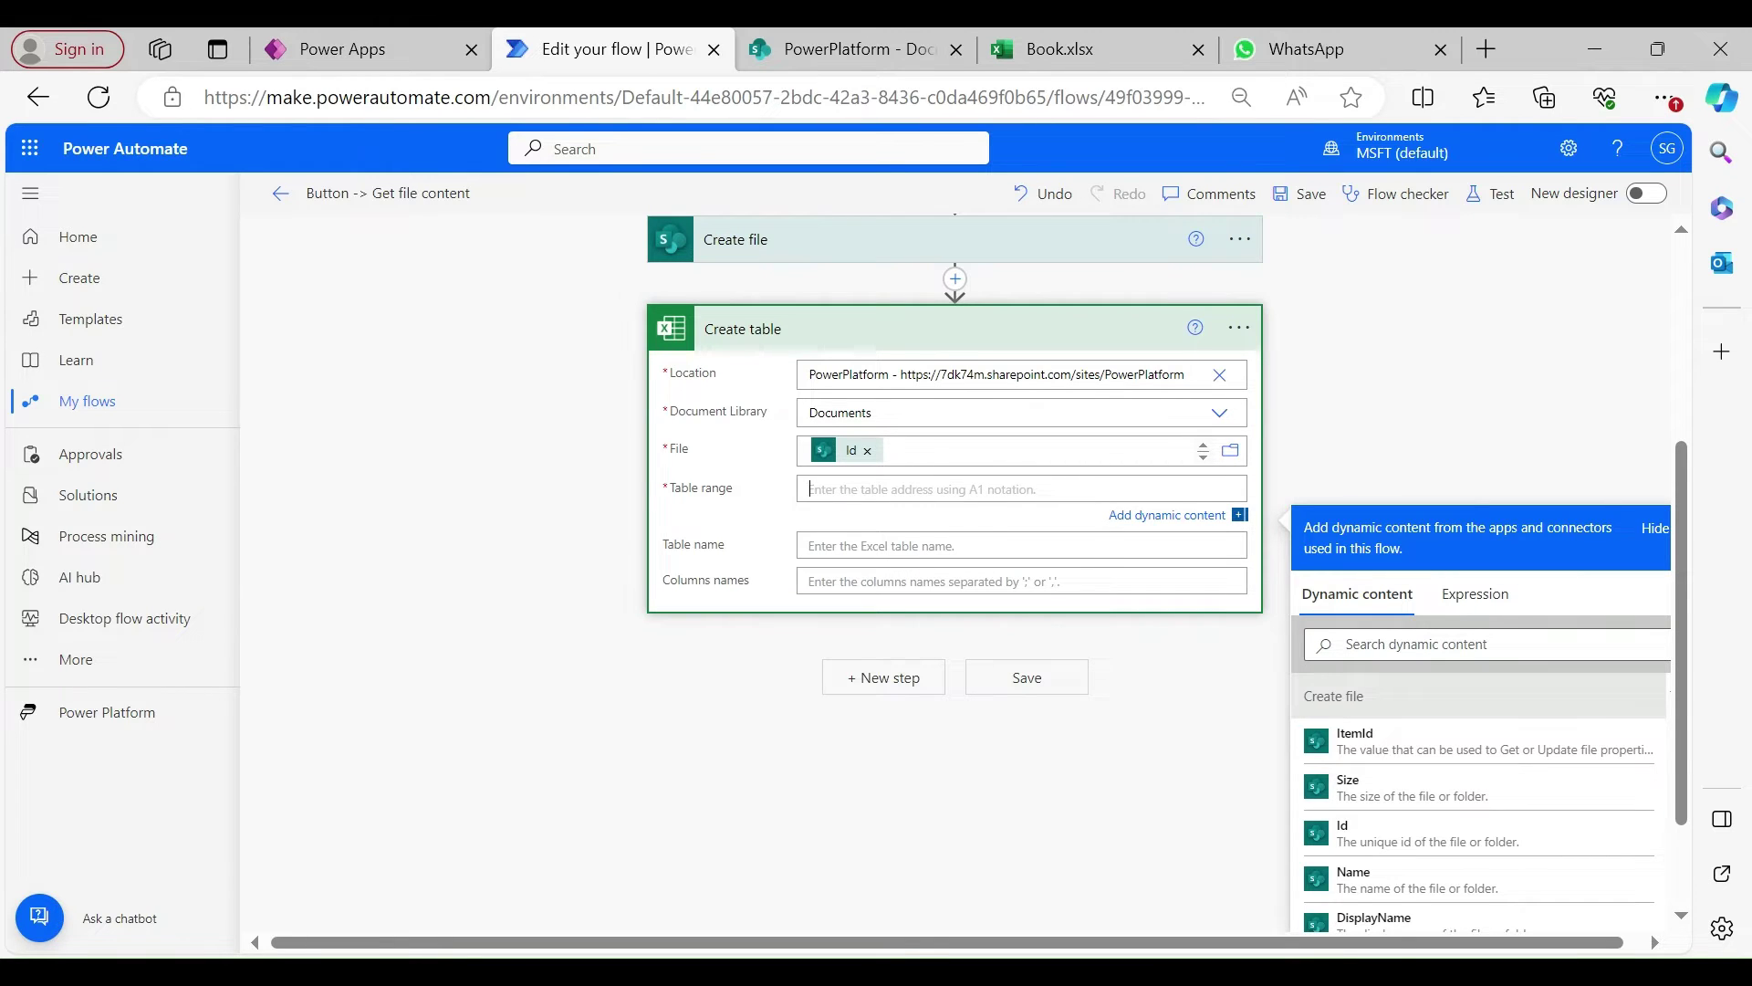
click(1057, 49)
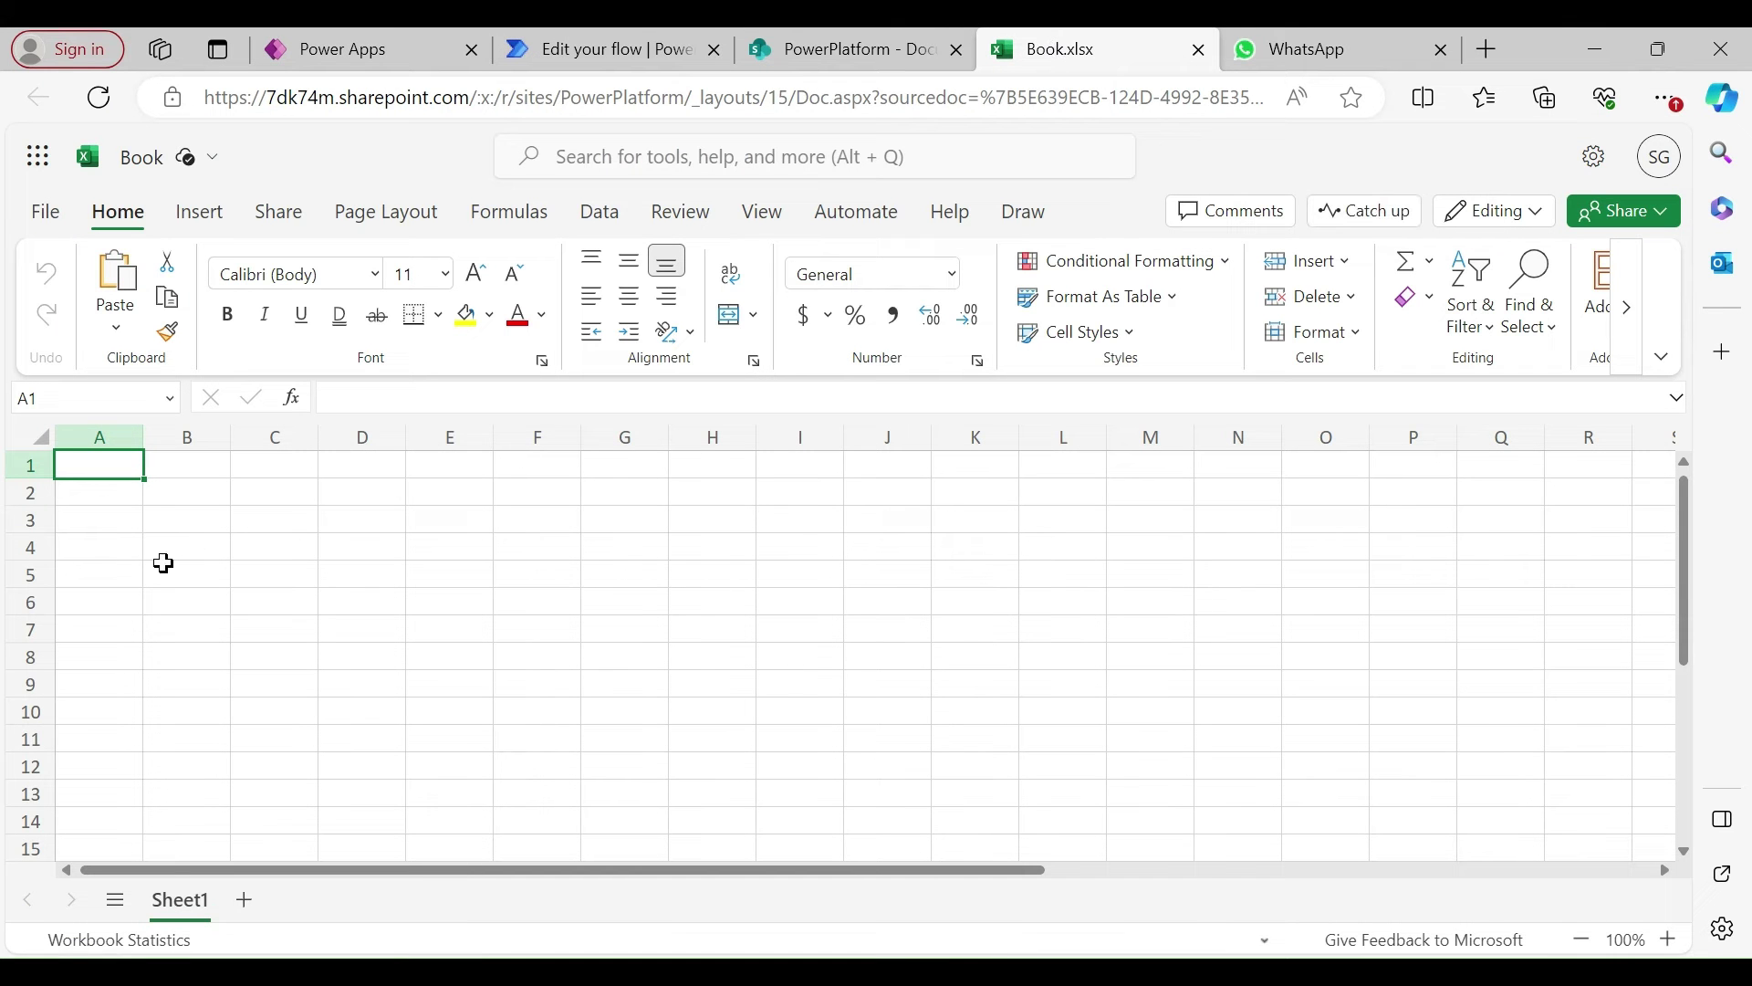
drag(98, 461, 270, 466)
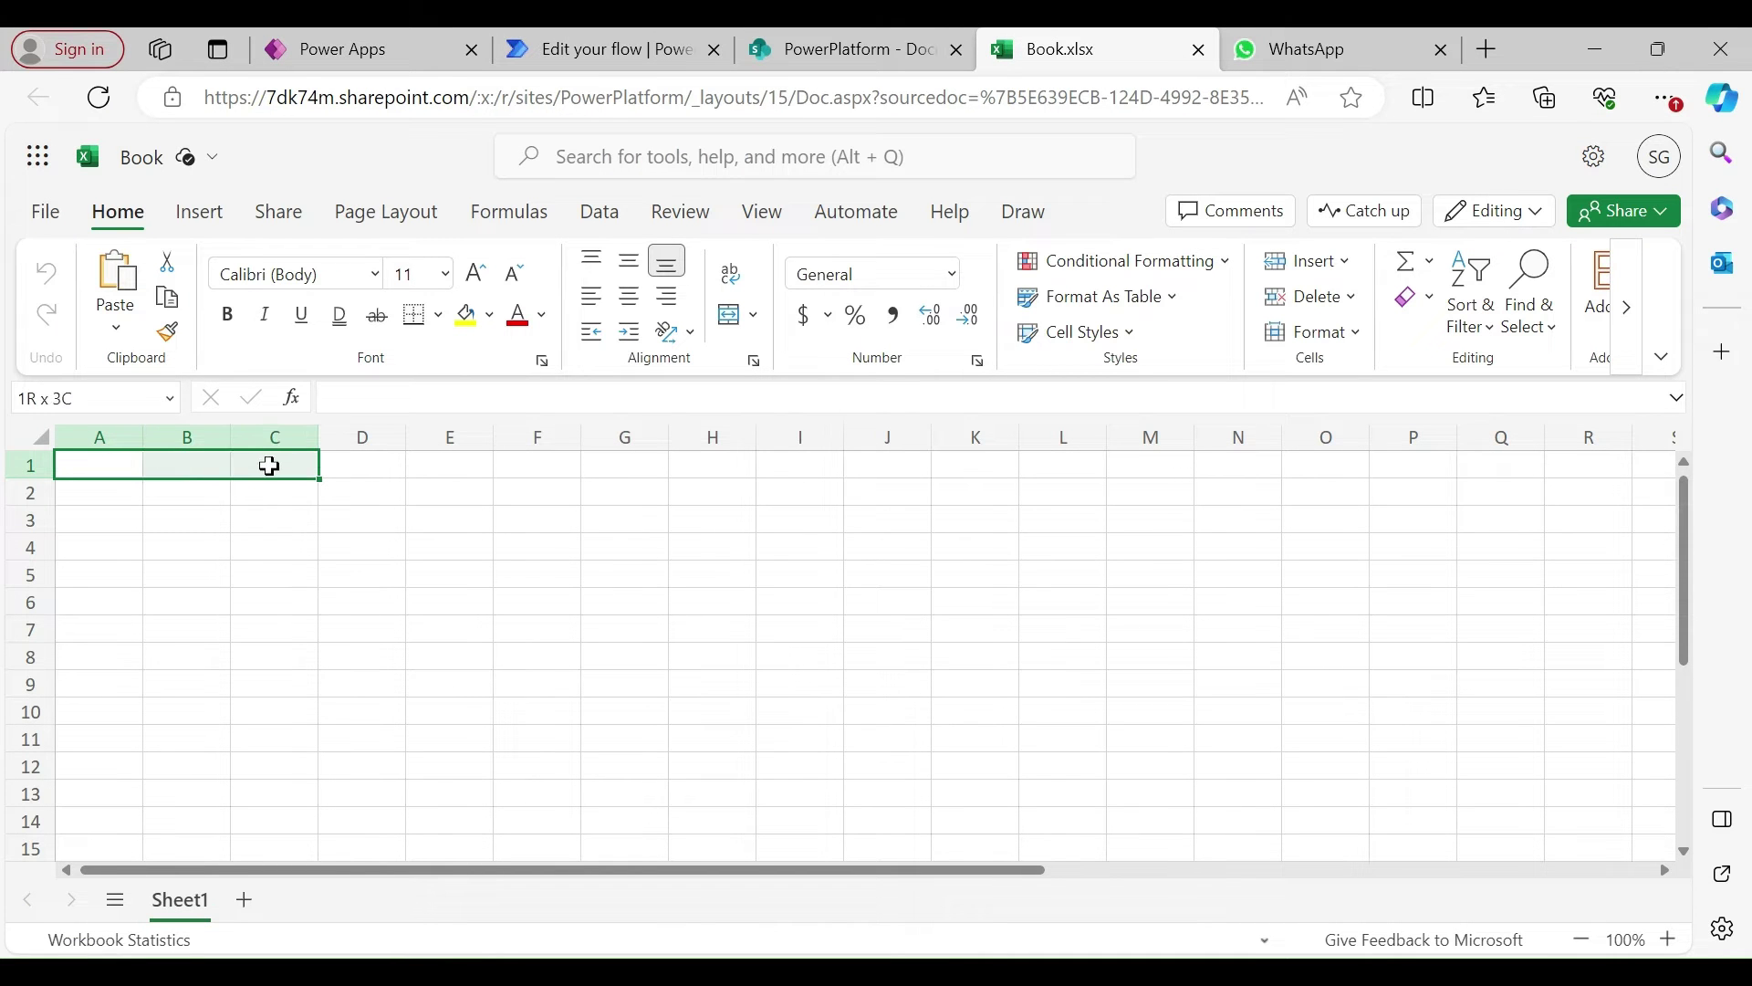
click(270, 467)
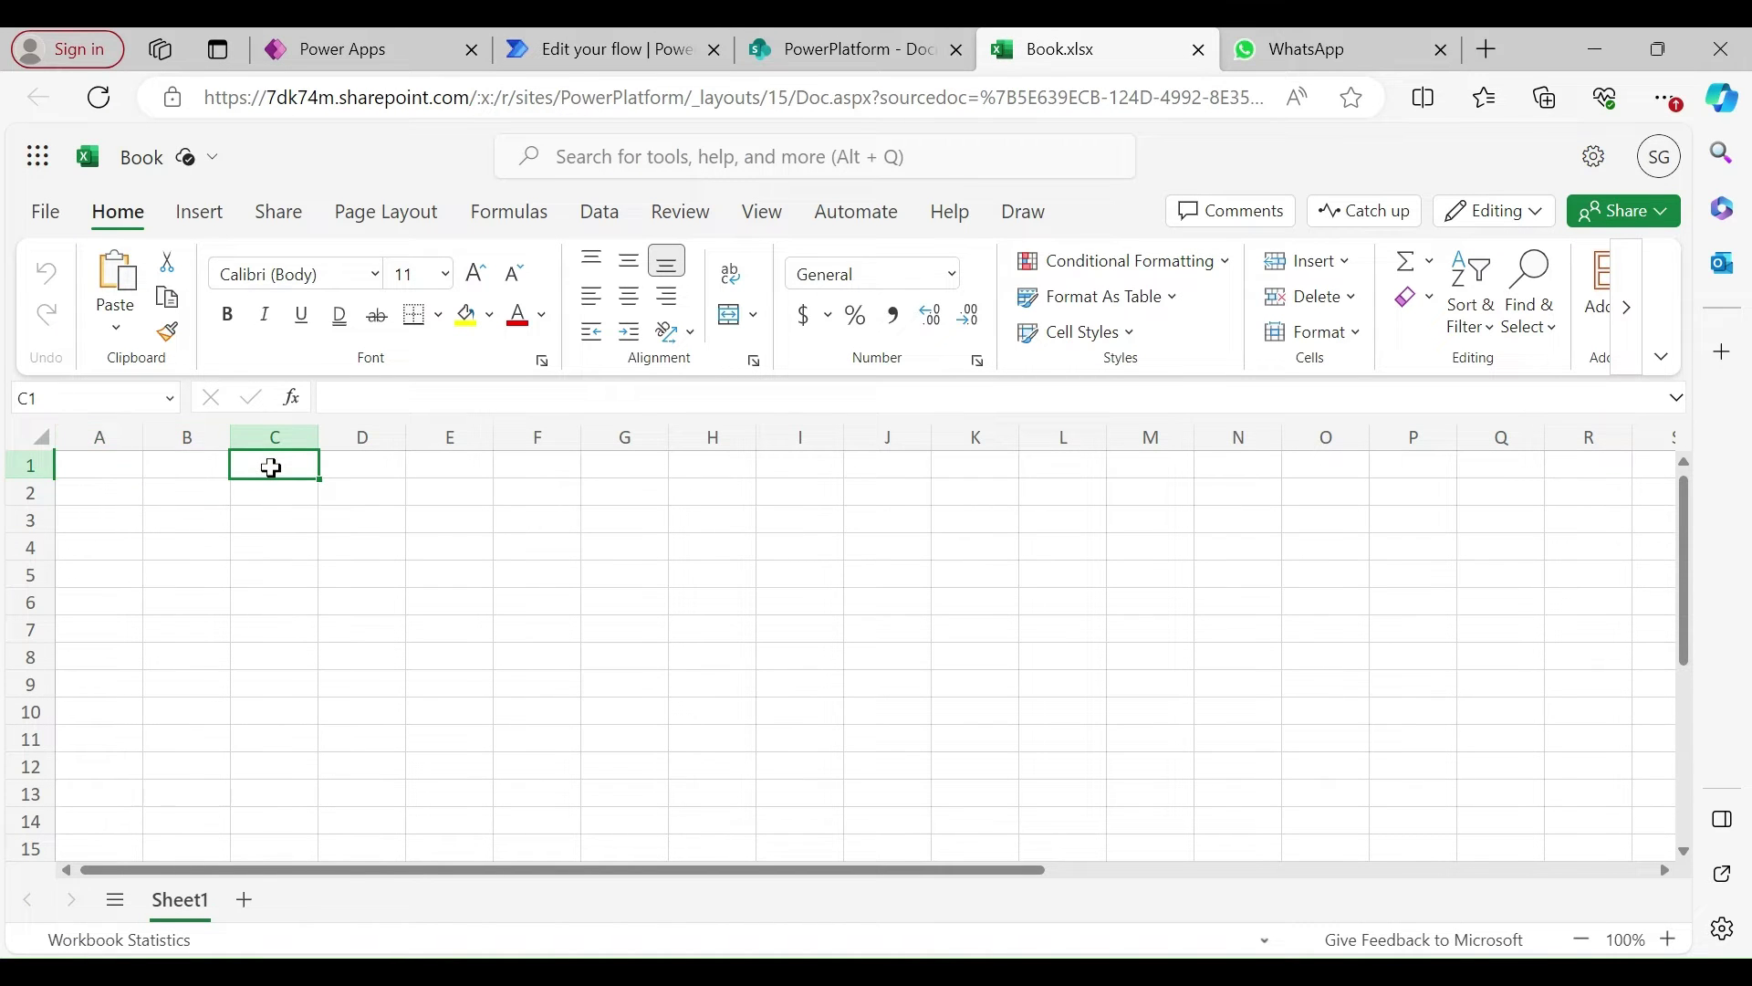
click(94, 468)
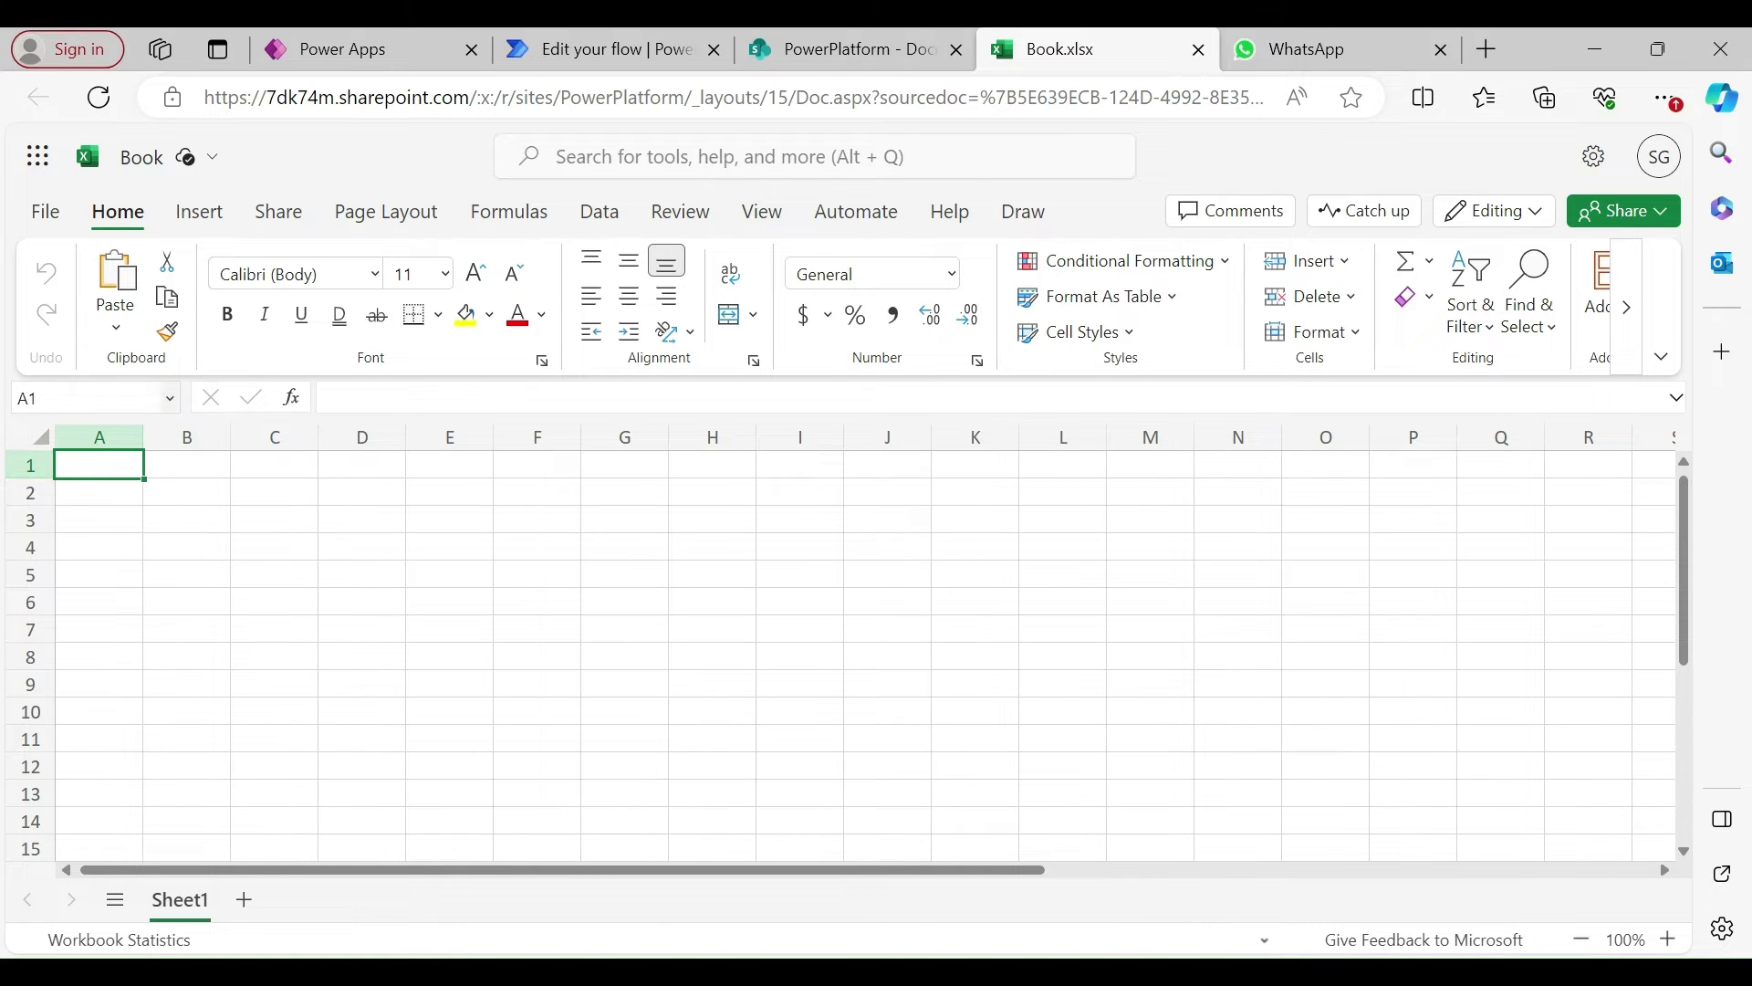
click(280, 465)
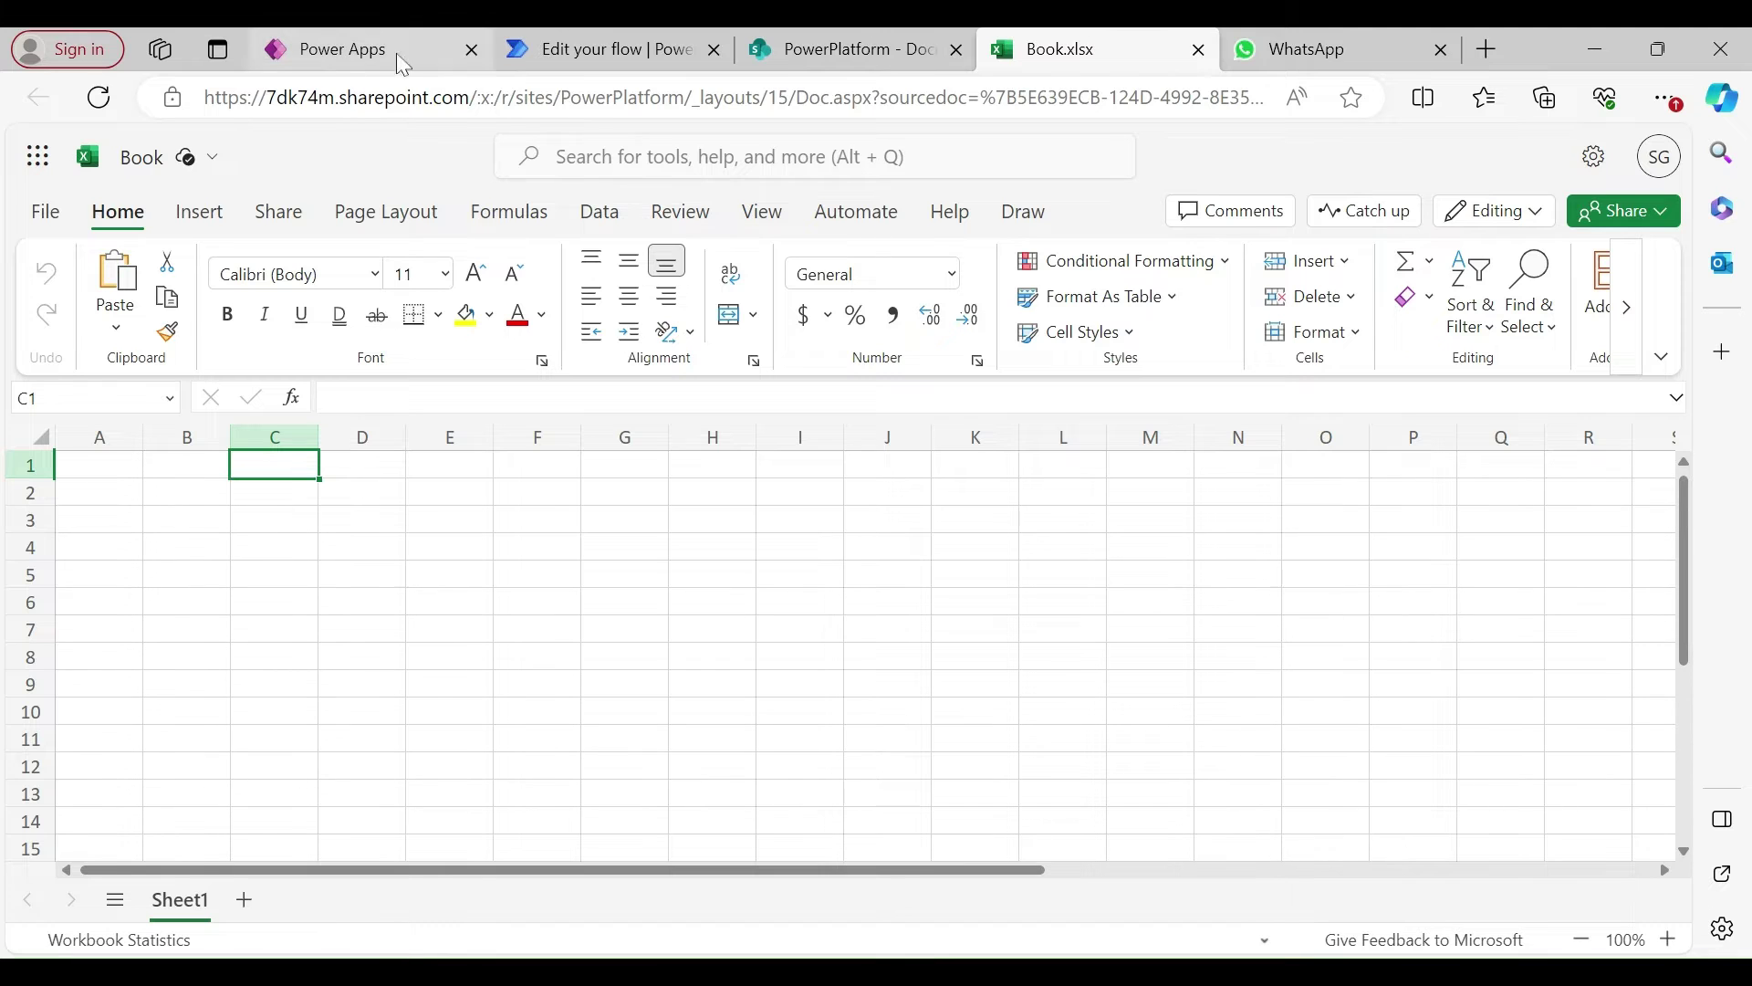
click(680, 55)
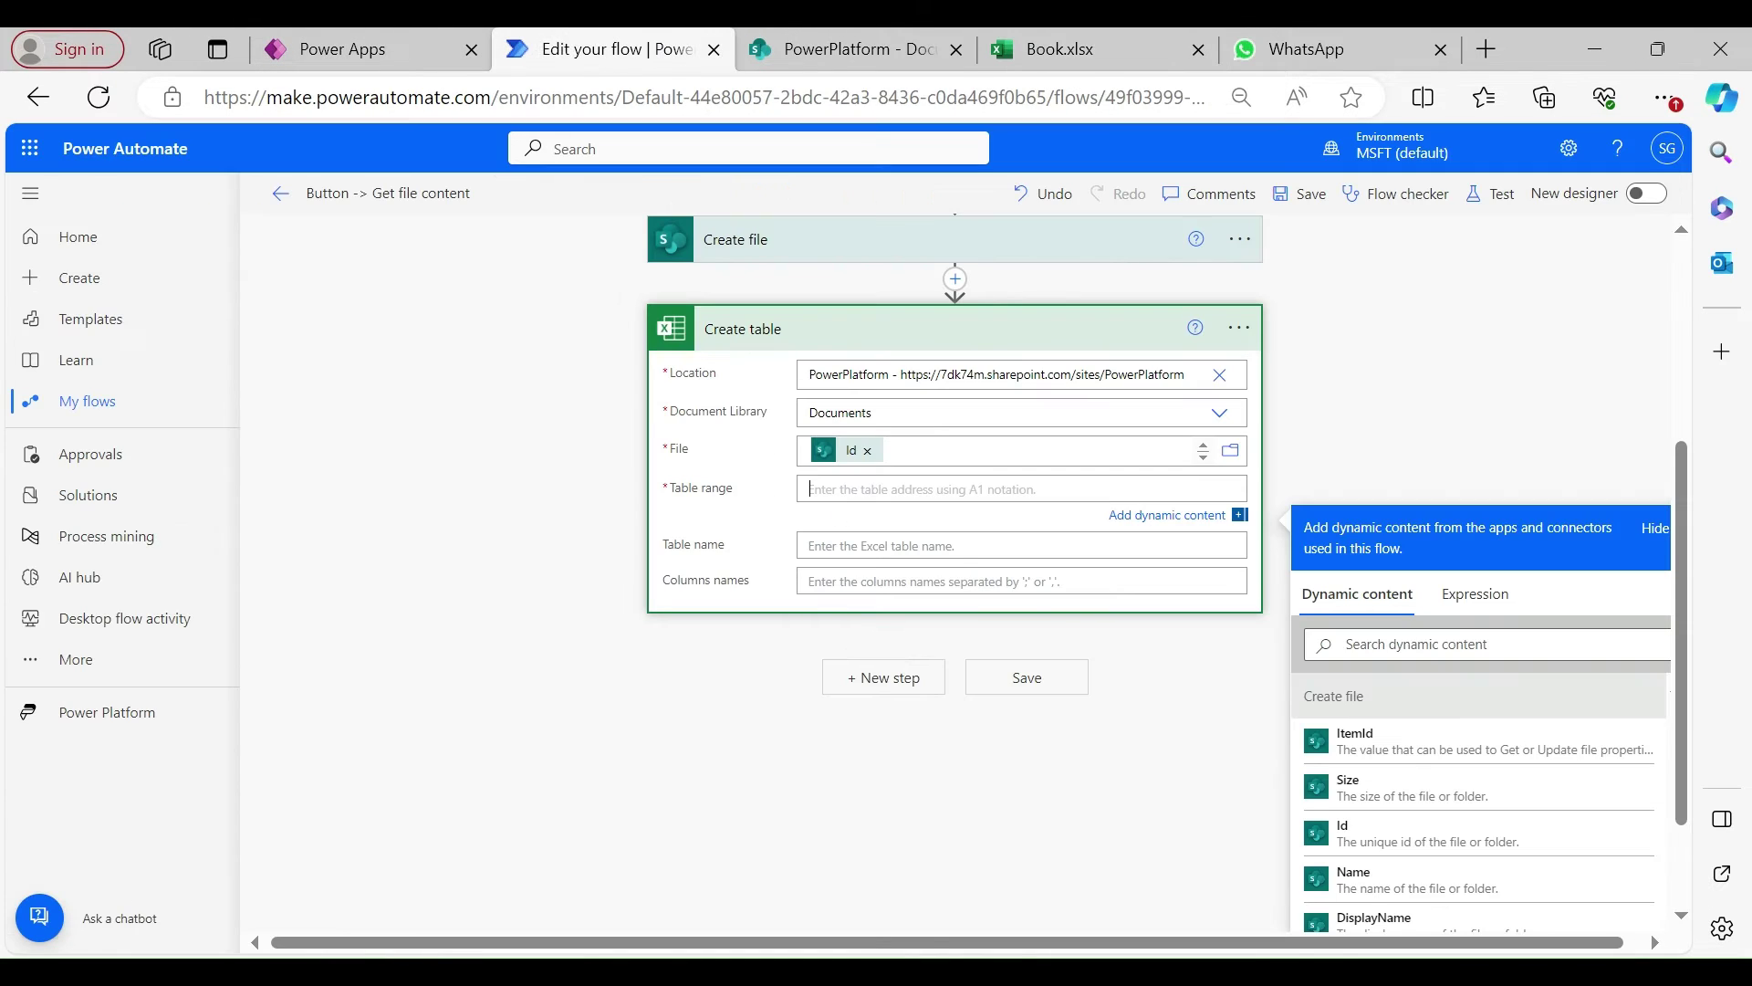
In Create table, set the table range to A1:C1 and the table name to FirstTable, and start the column names with Fi.
click(871, 483)
text(A1:C1)
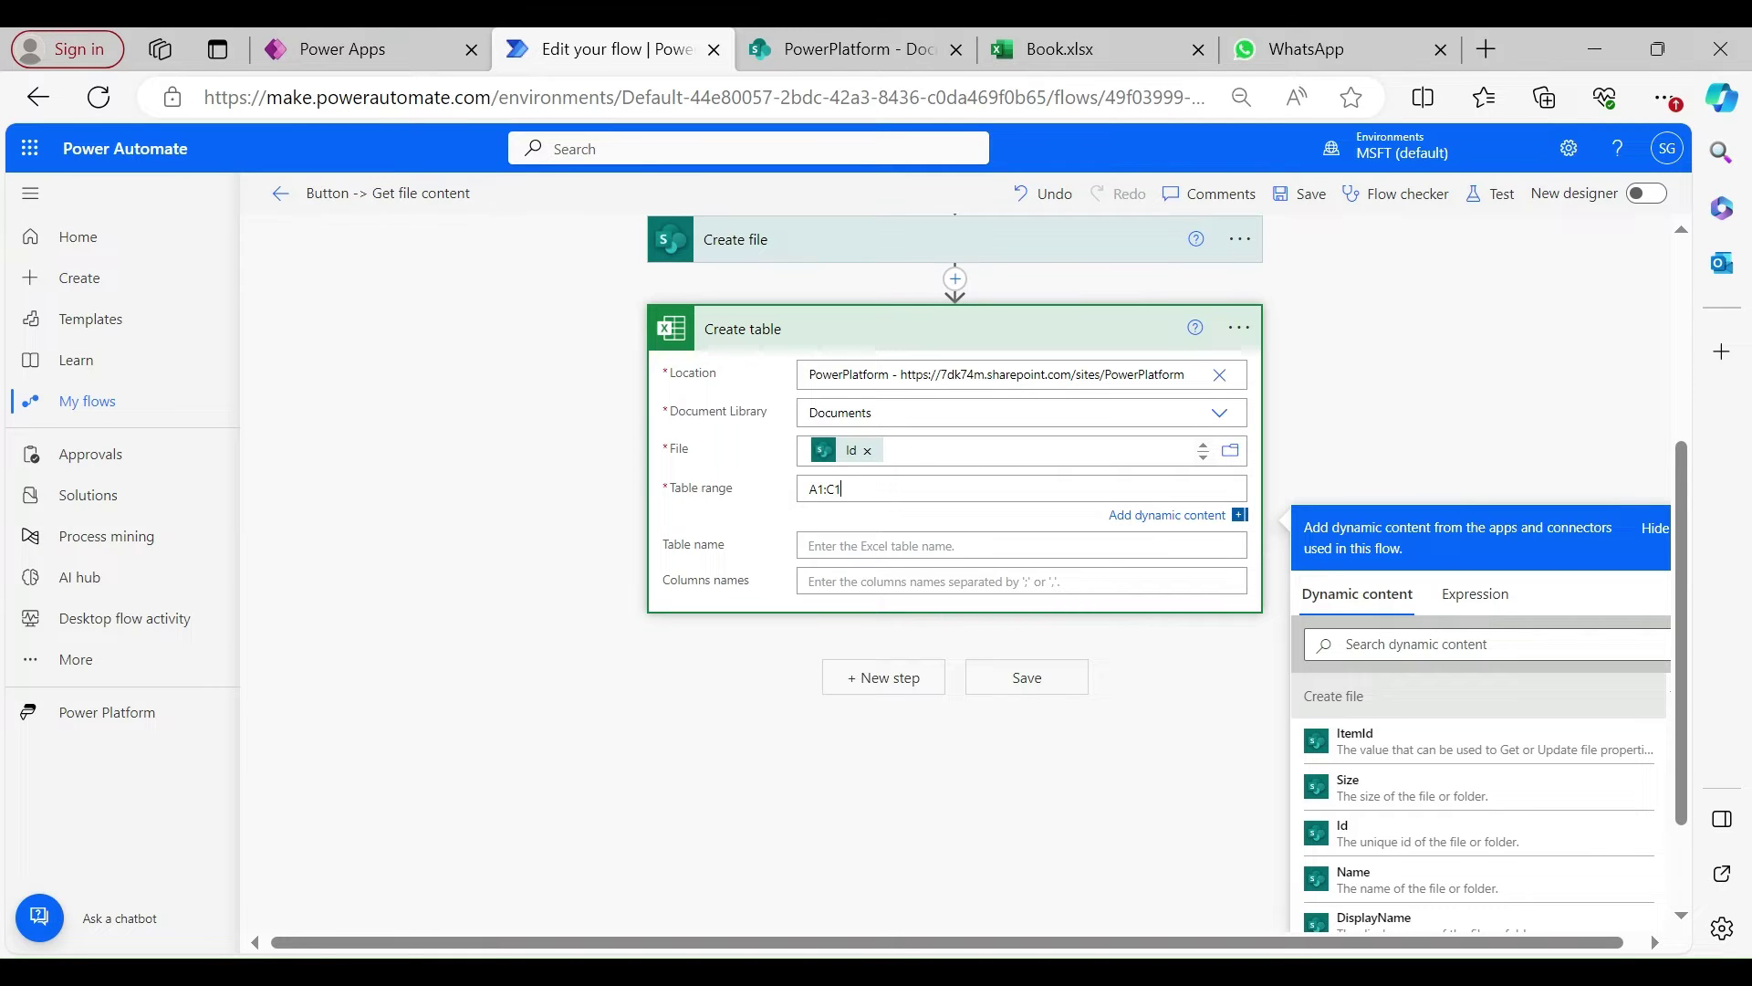
click(913, 546)
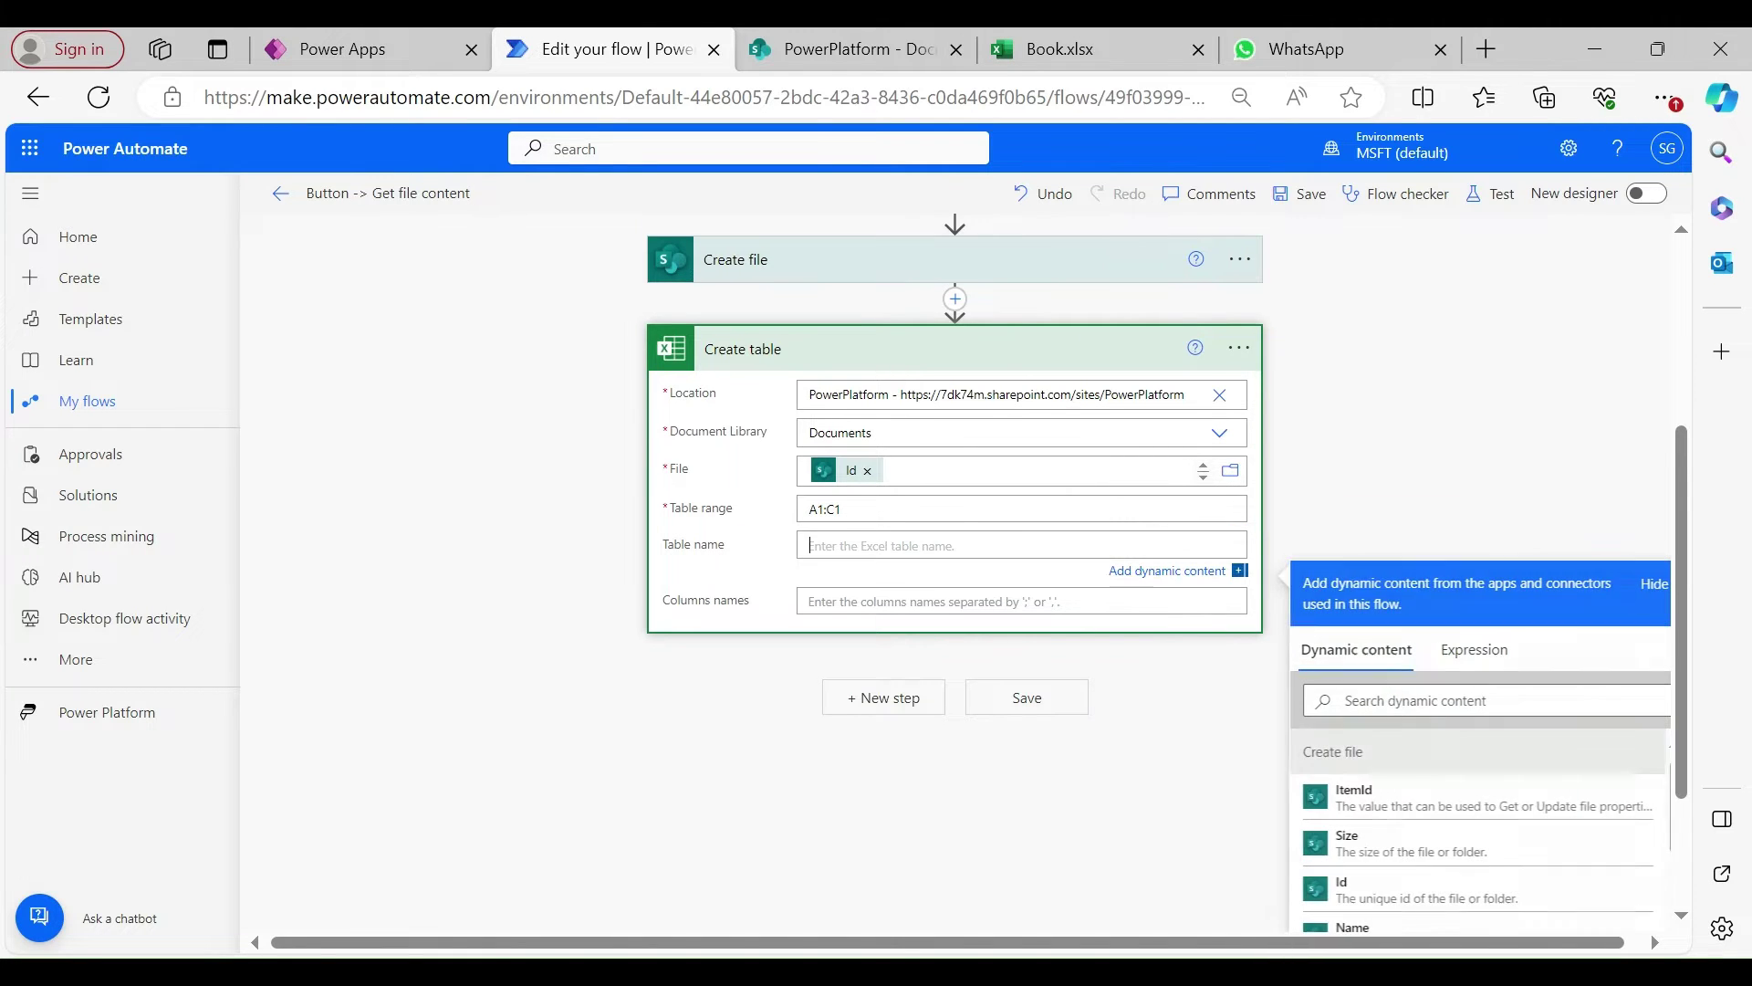
text(Table)
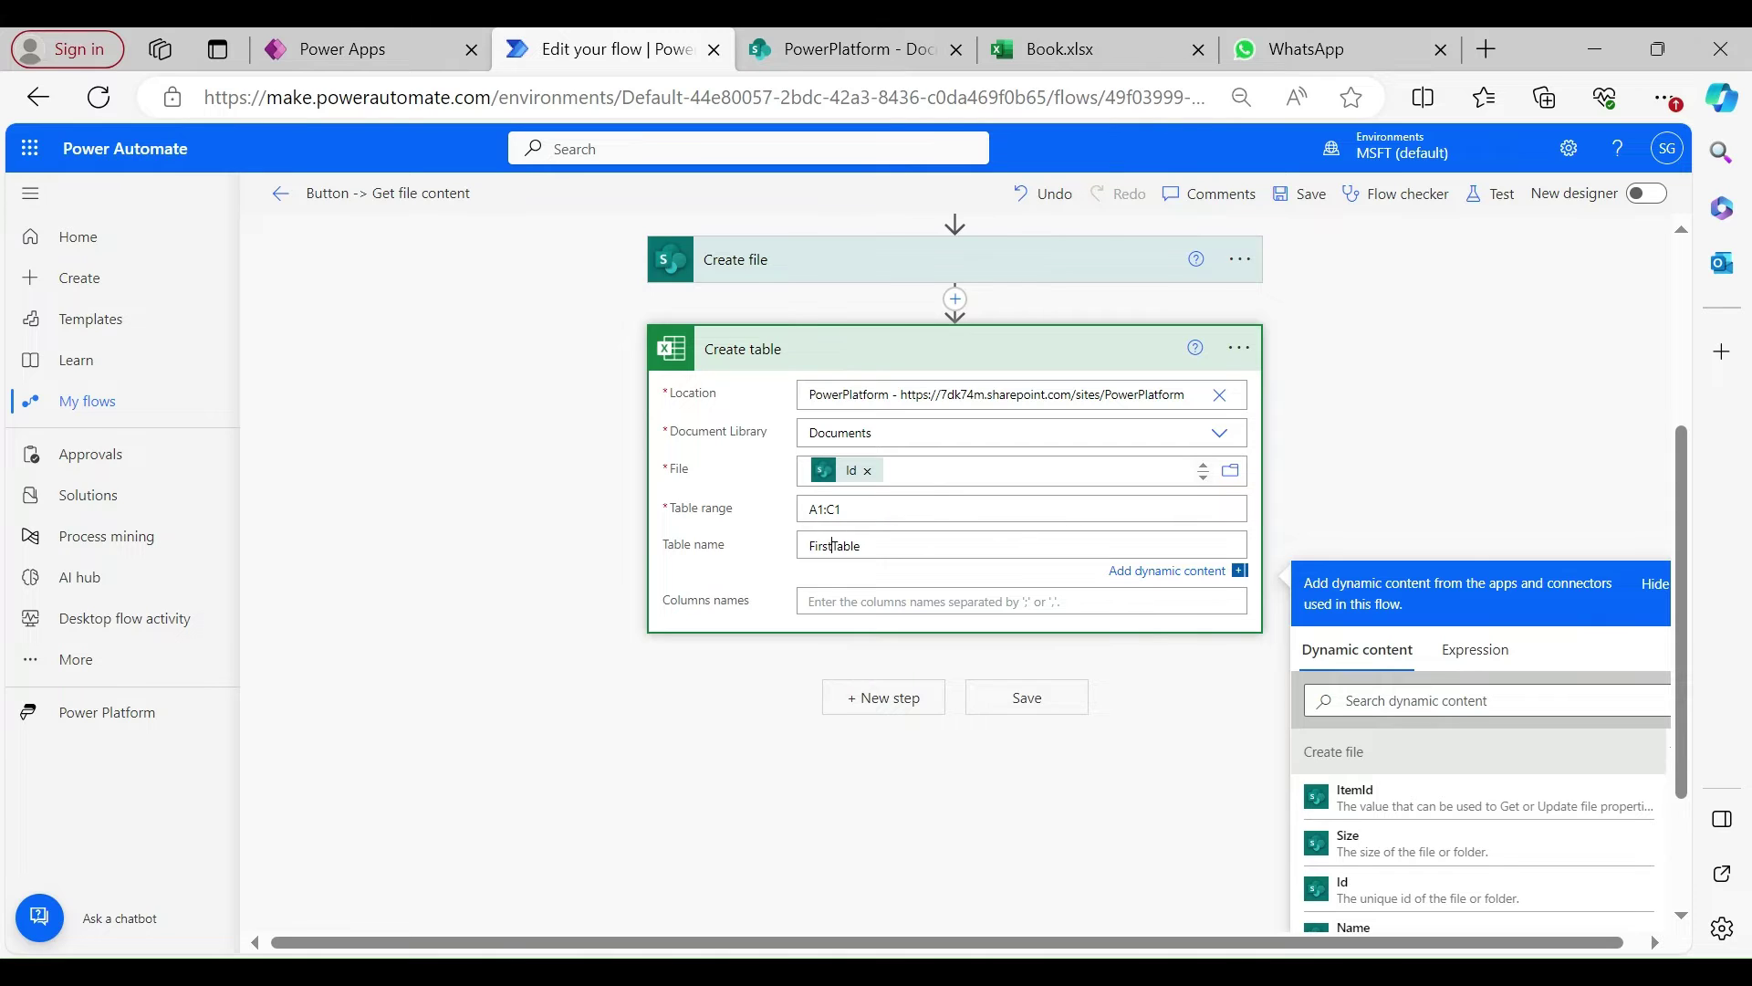
click(803, 603)
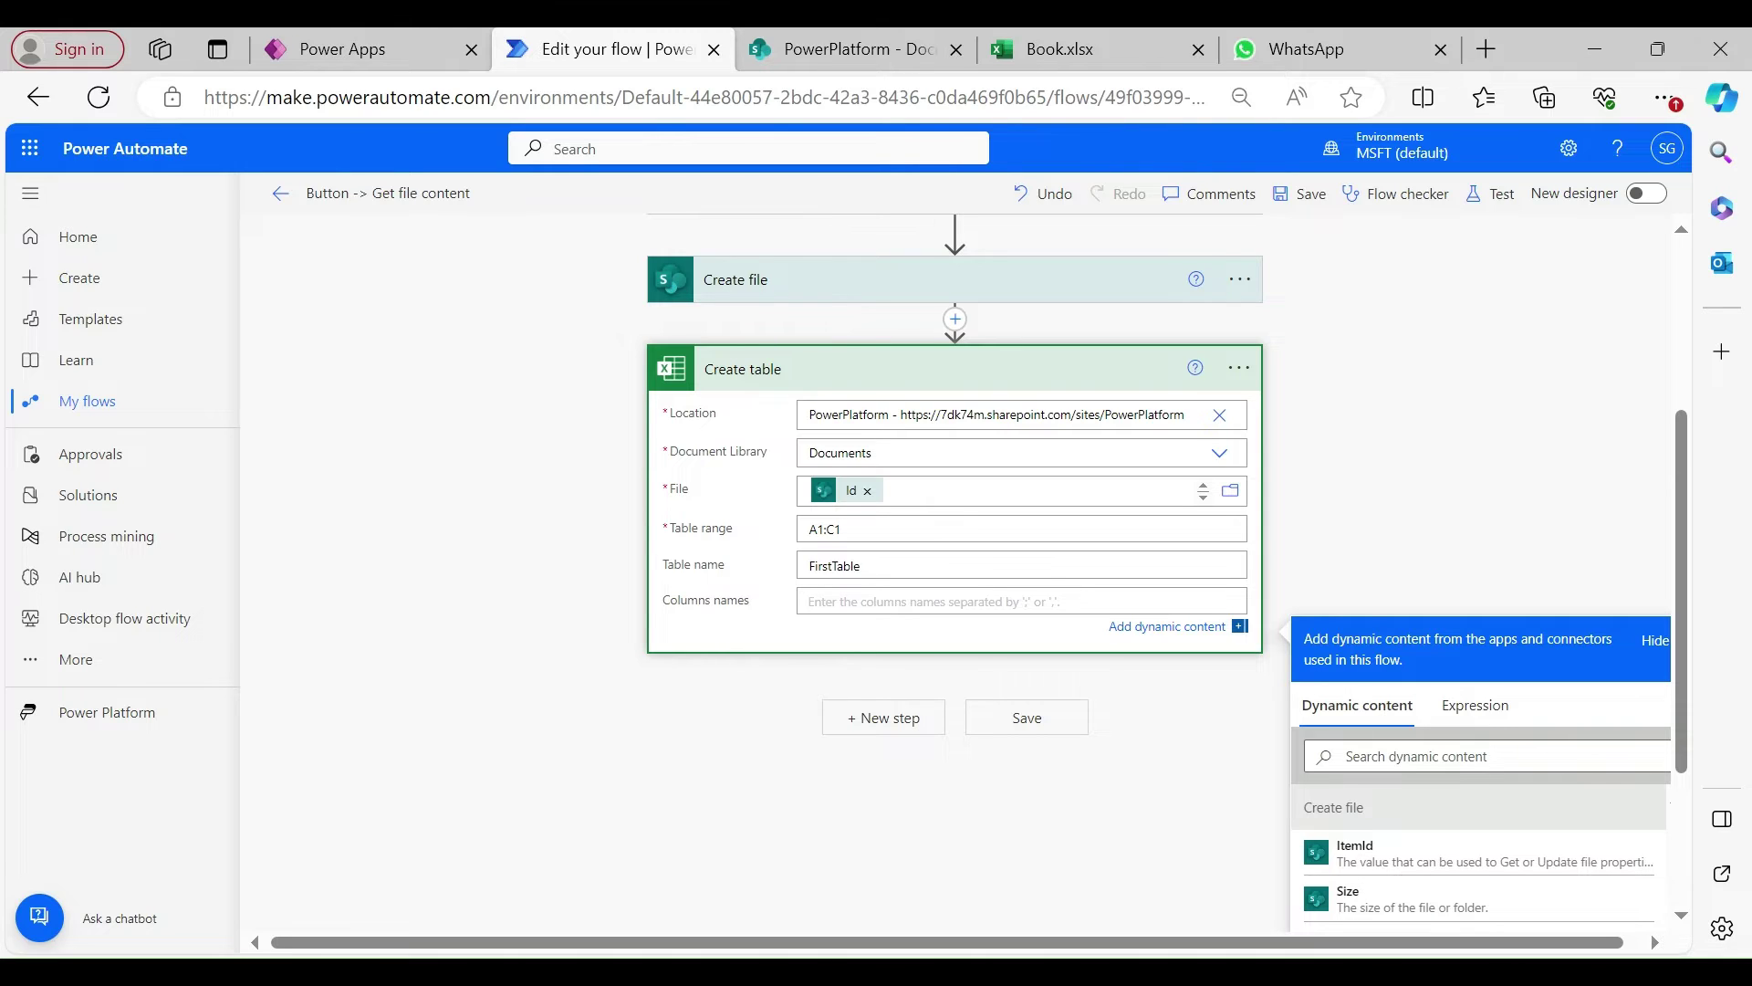
text(Fi)
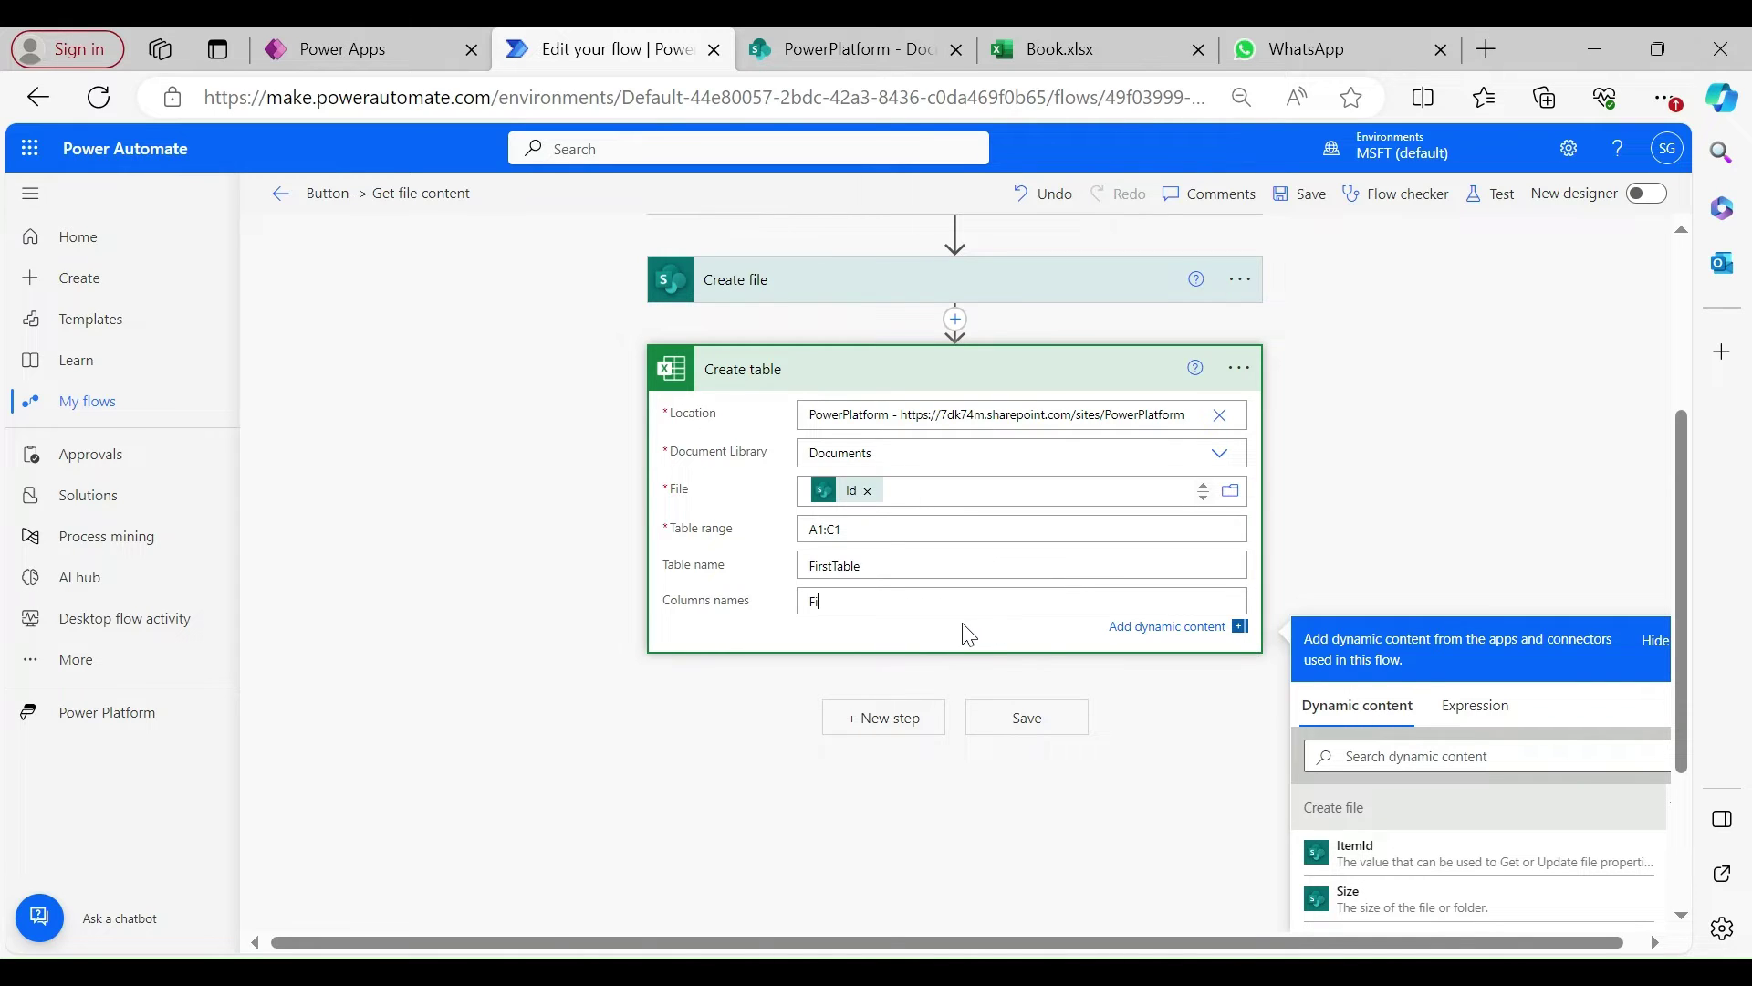
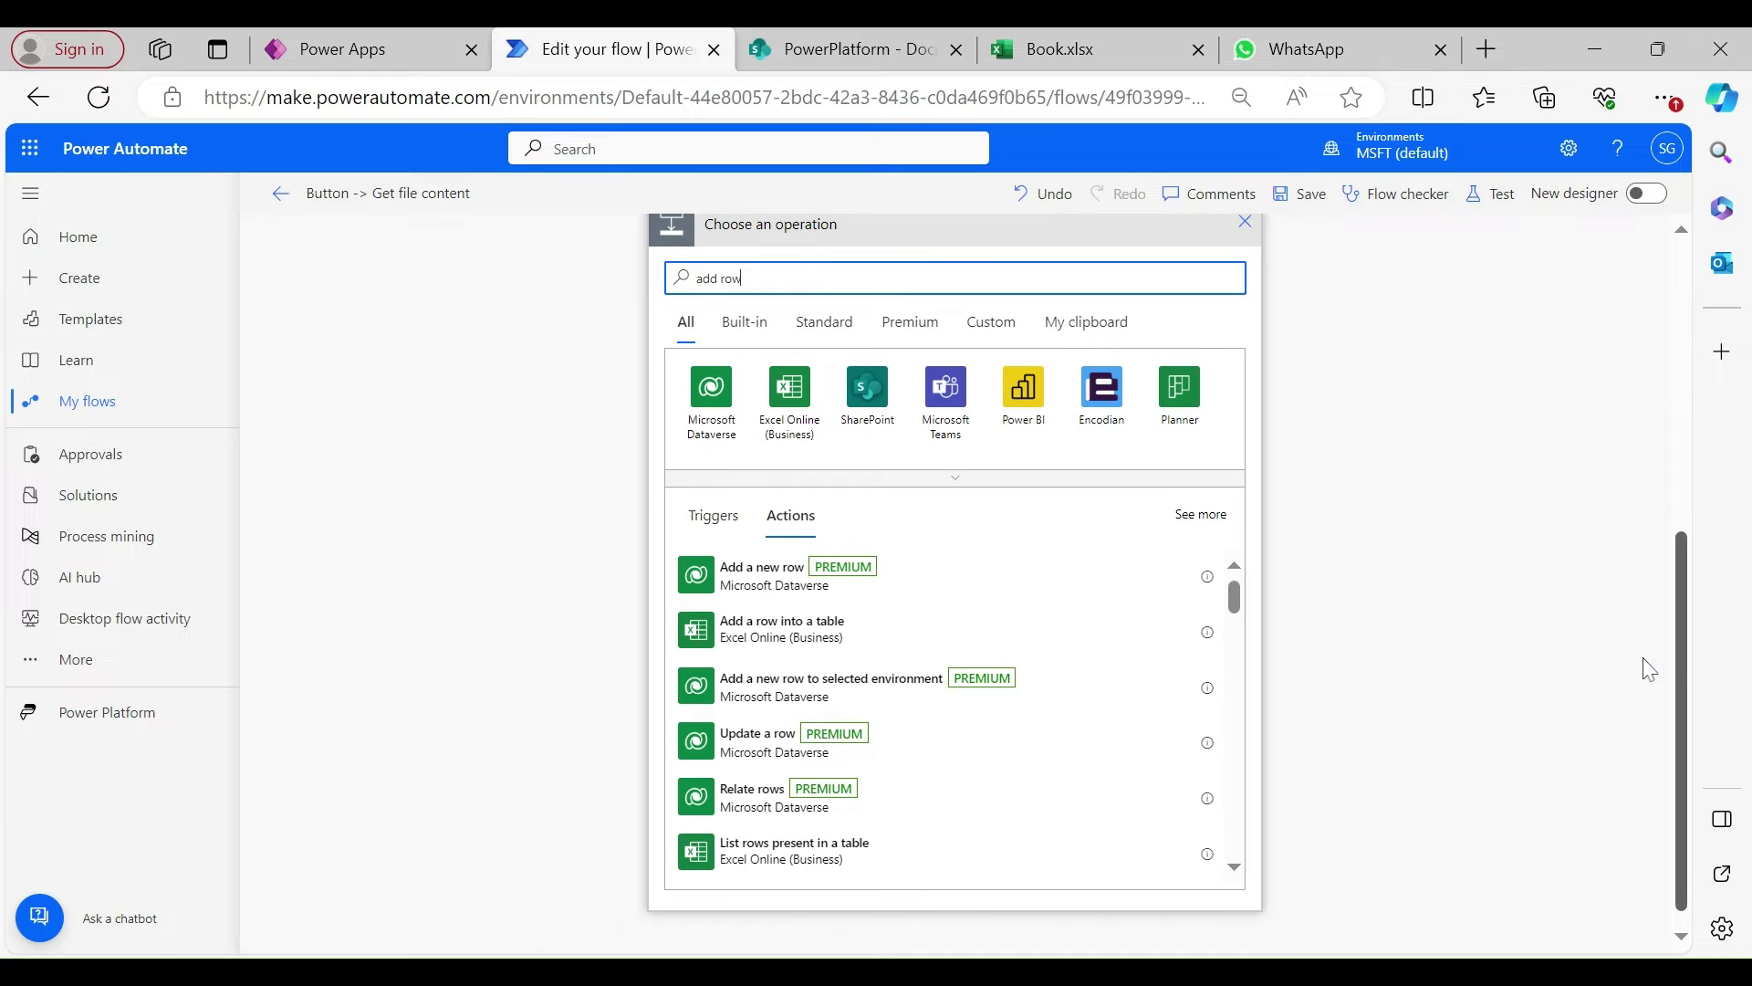
click(785, 628)
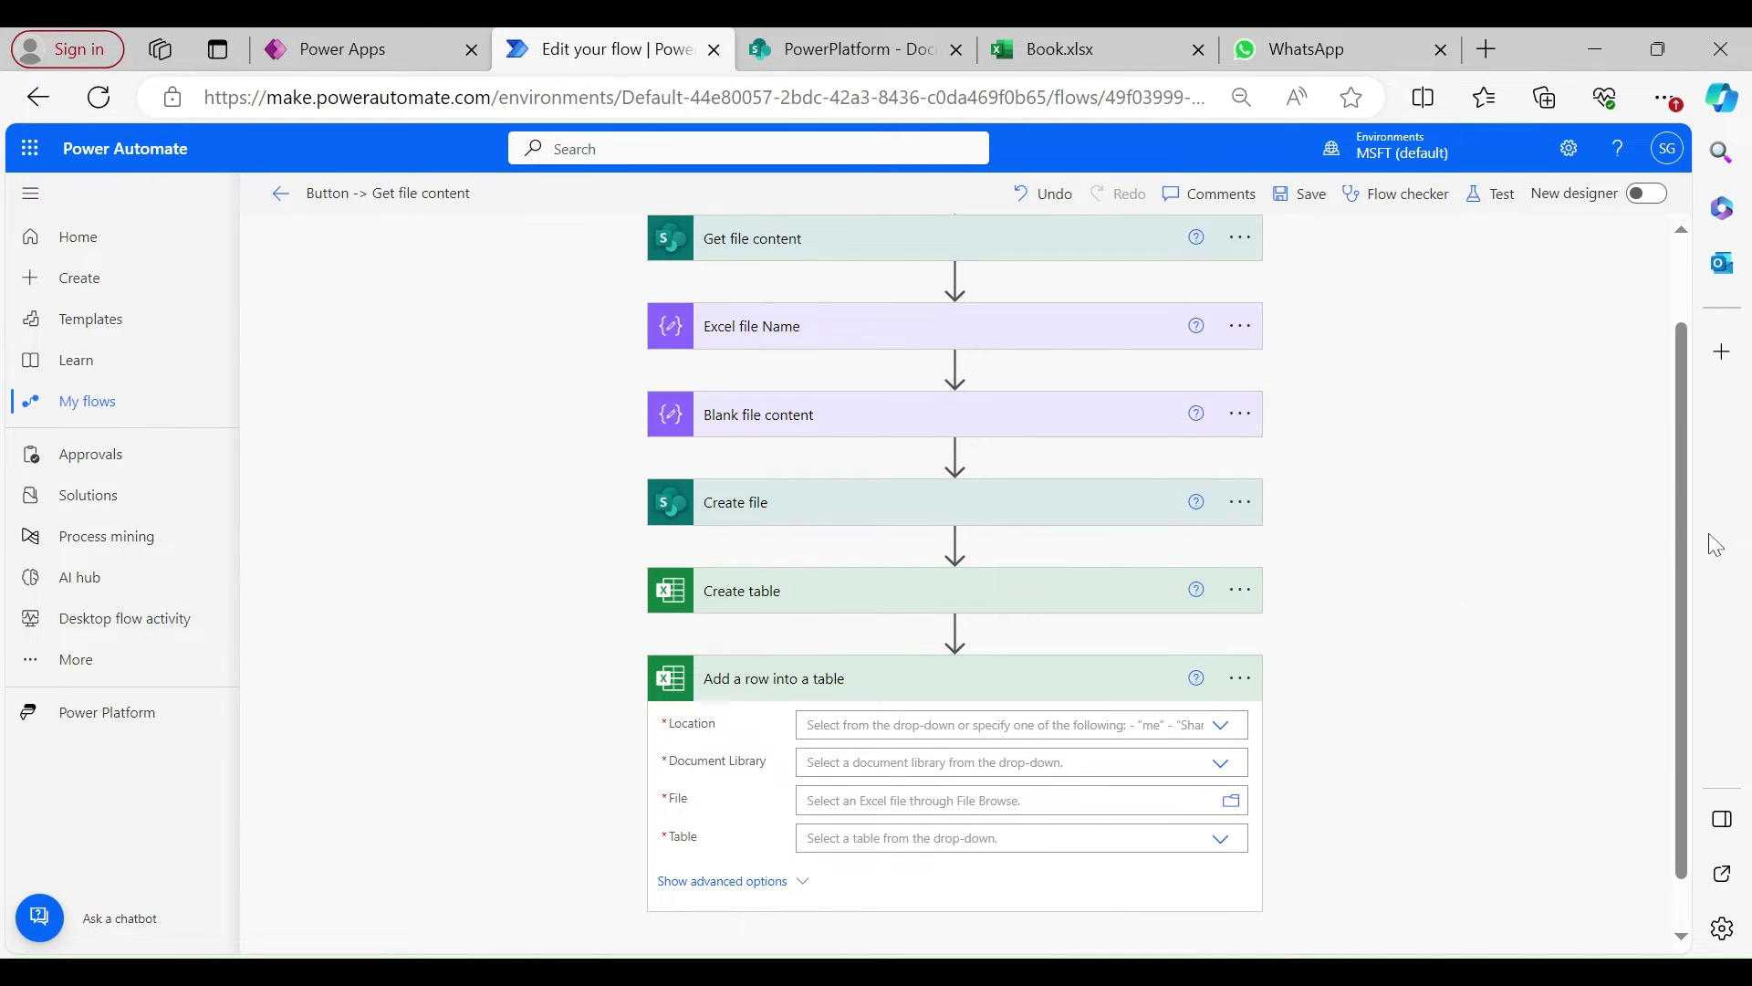
scroll(1654, 659, down, 1)
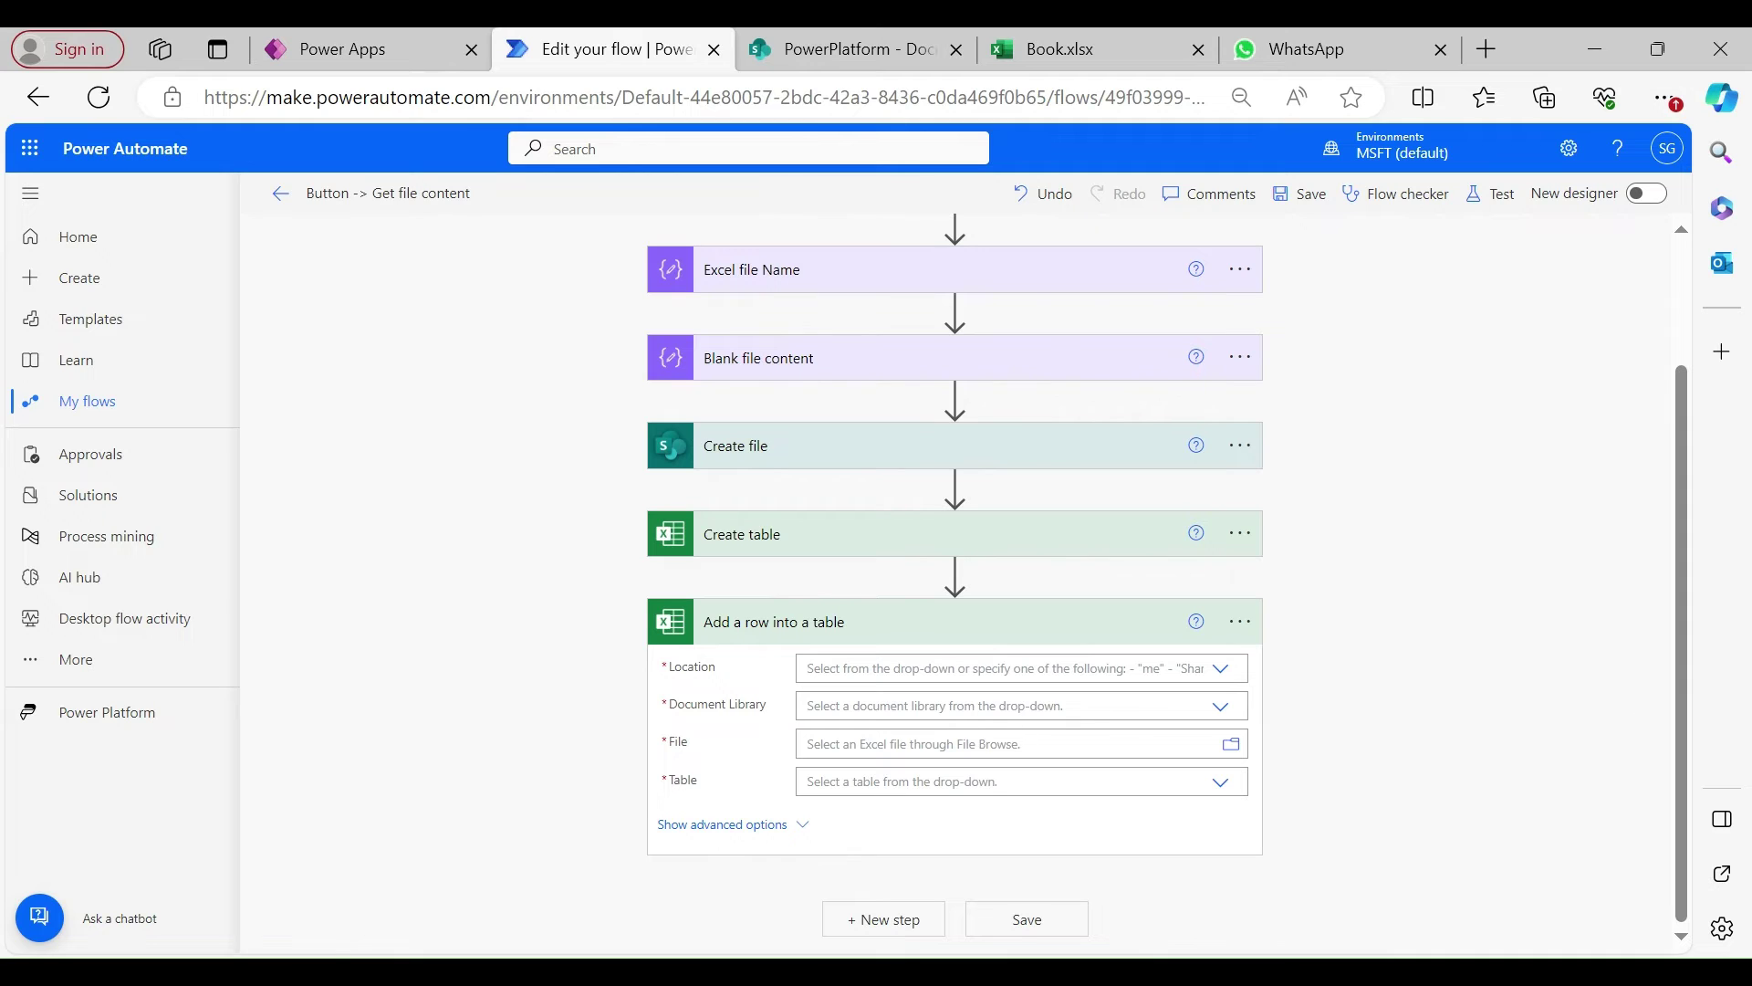
click(913, 668)
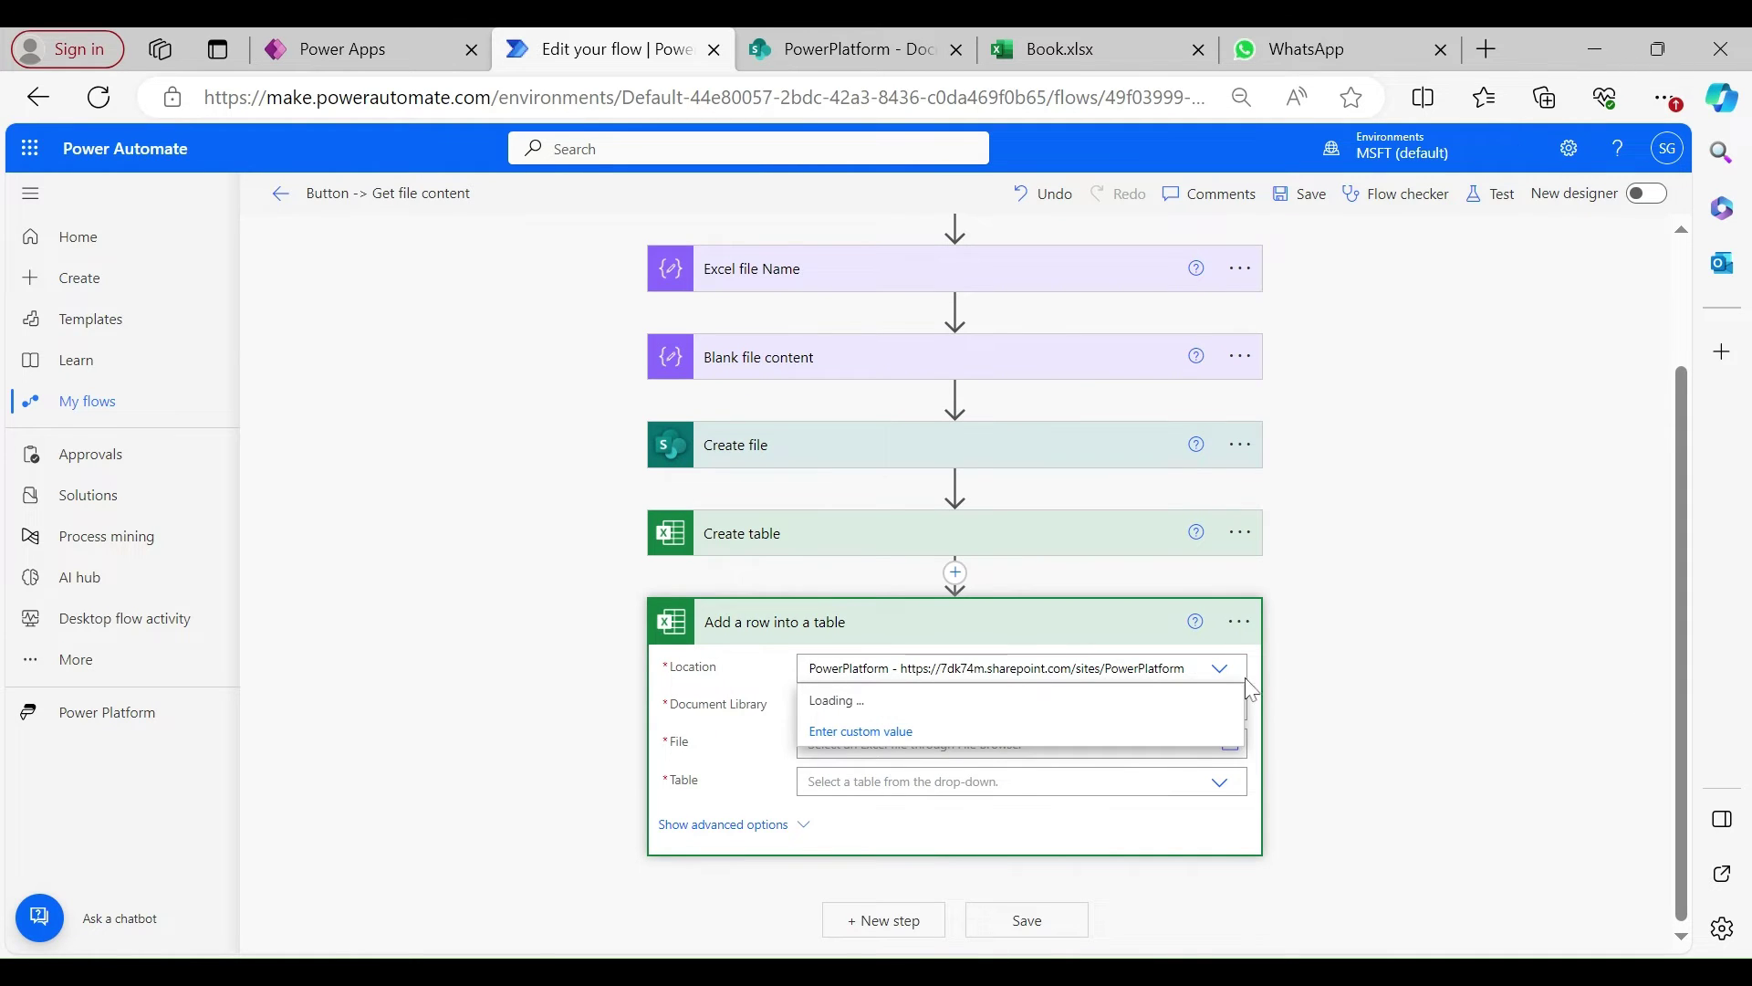
click(1336, 654)
click(1145, 667)
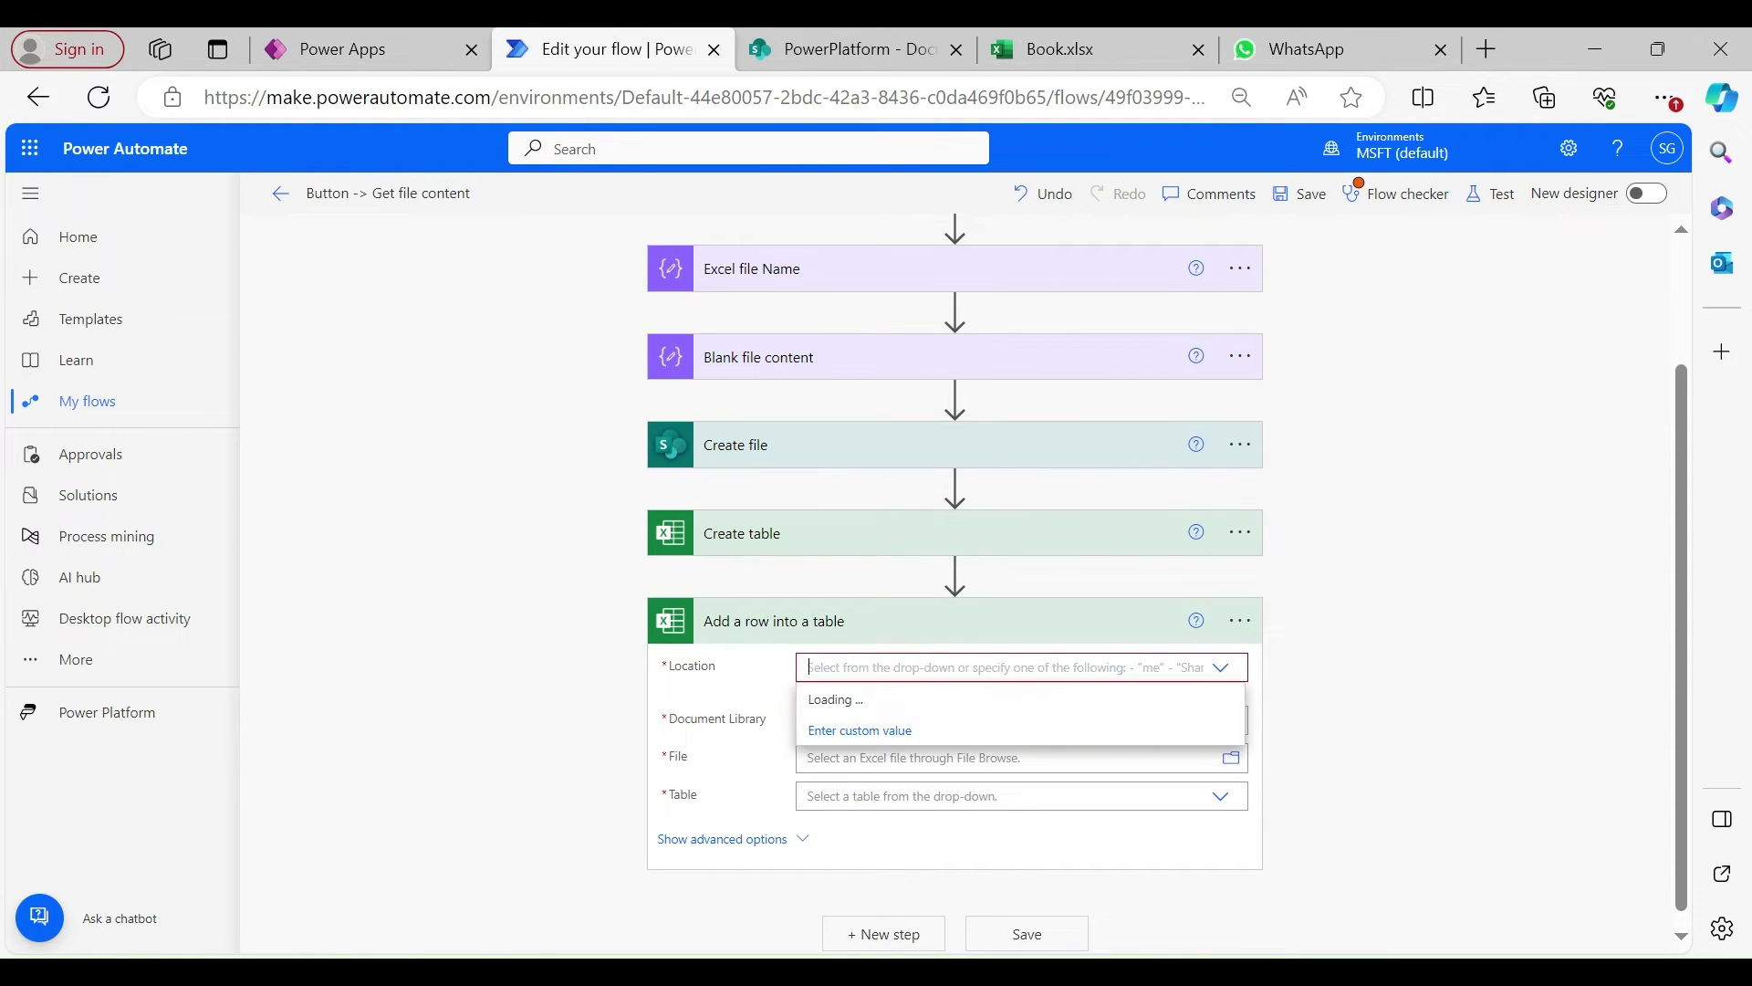
click(913, 730)
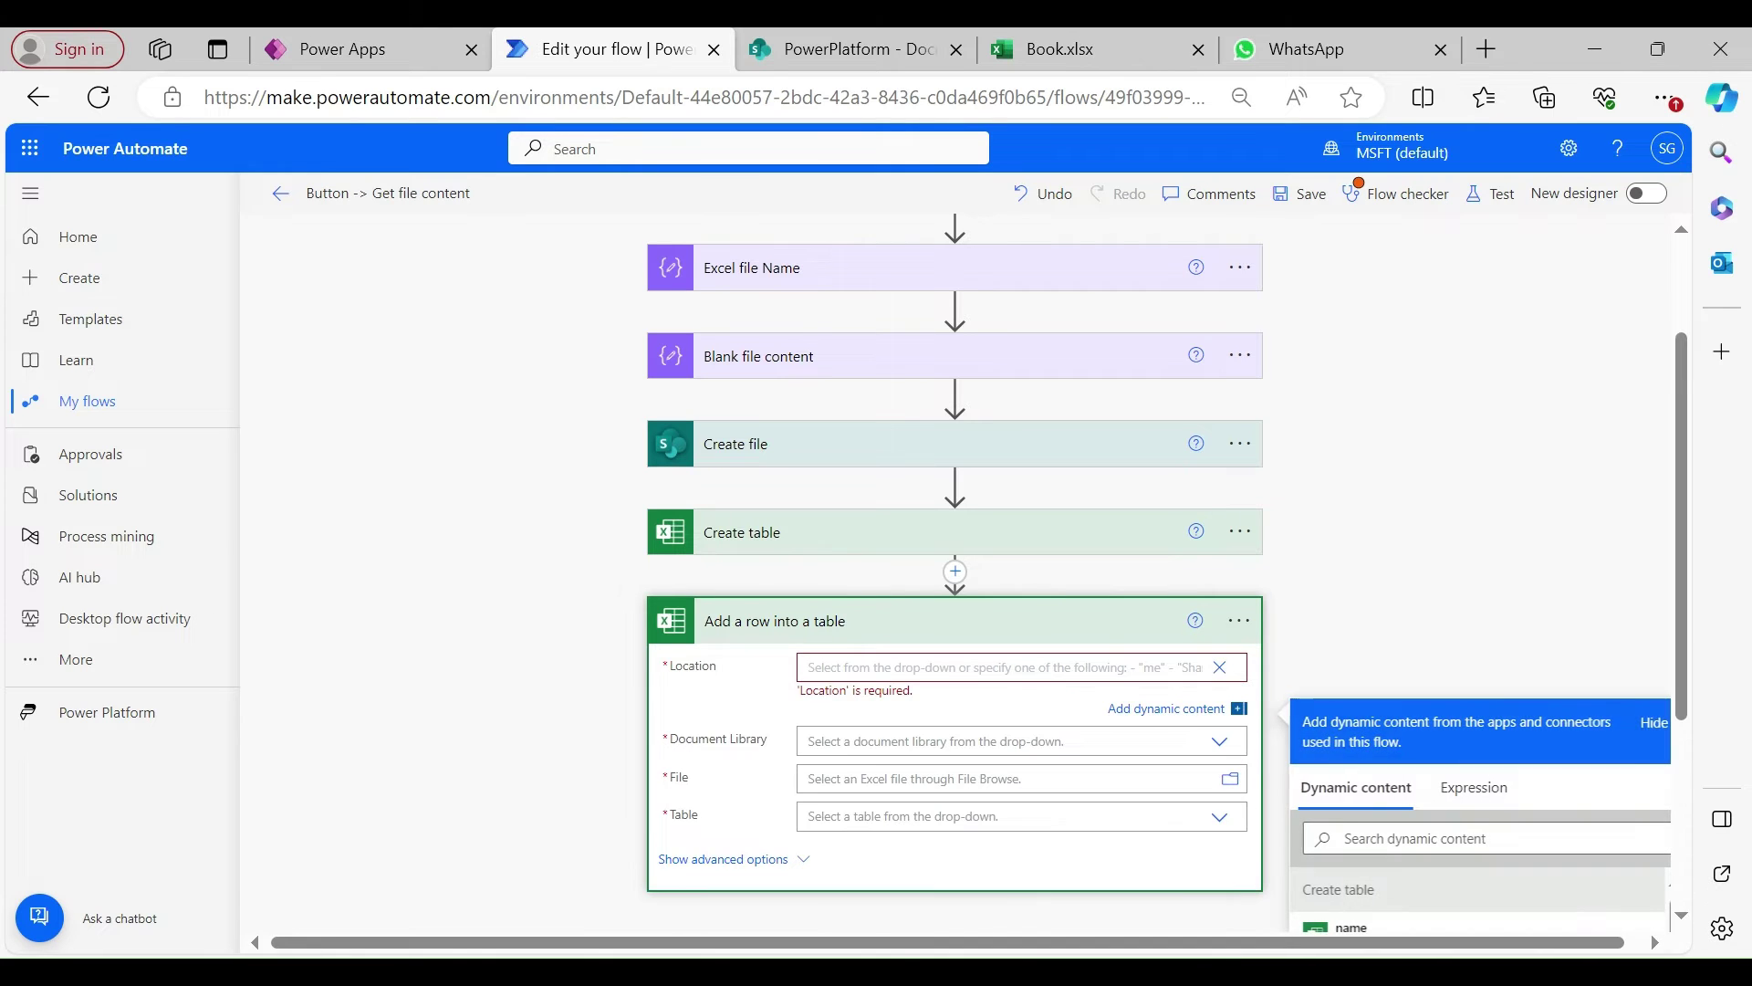
text(PowerPlatform - https://7dk74m.sharepoint.com/sites/PowerPlatform)
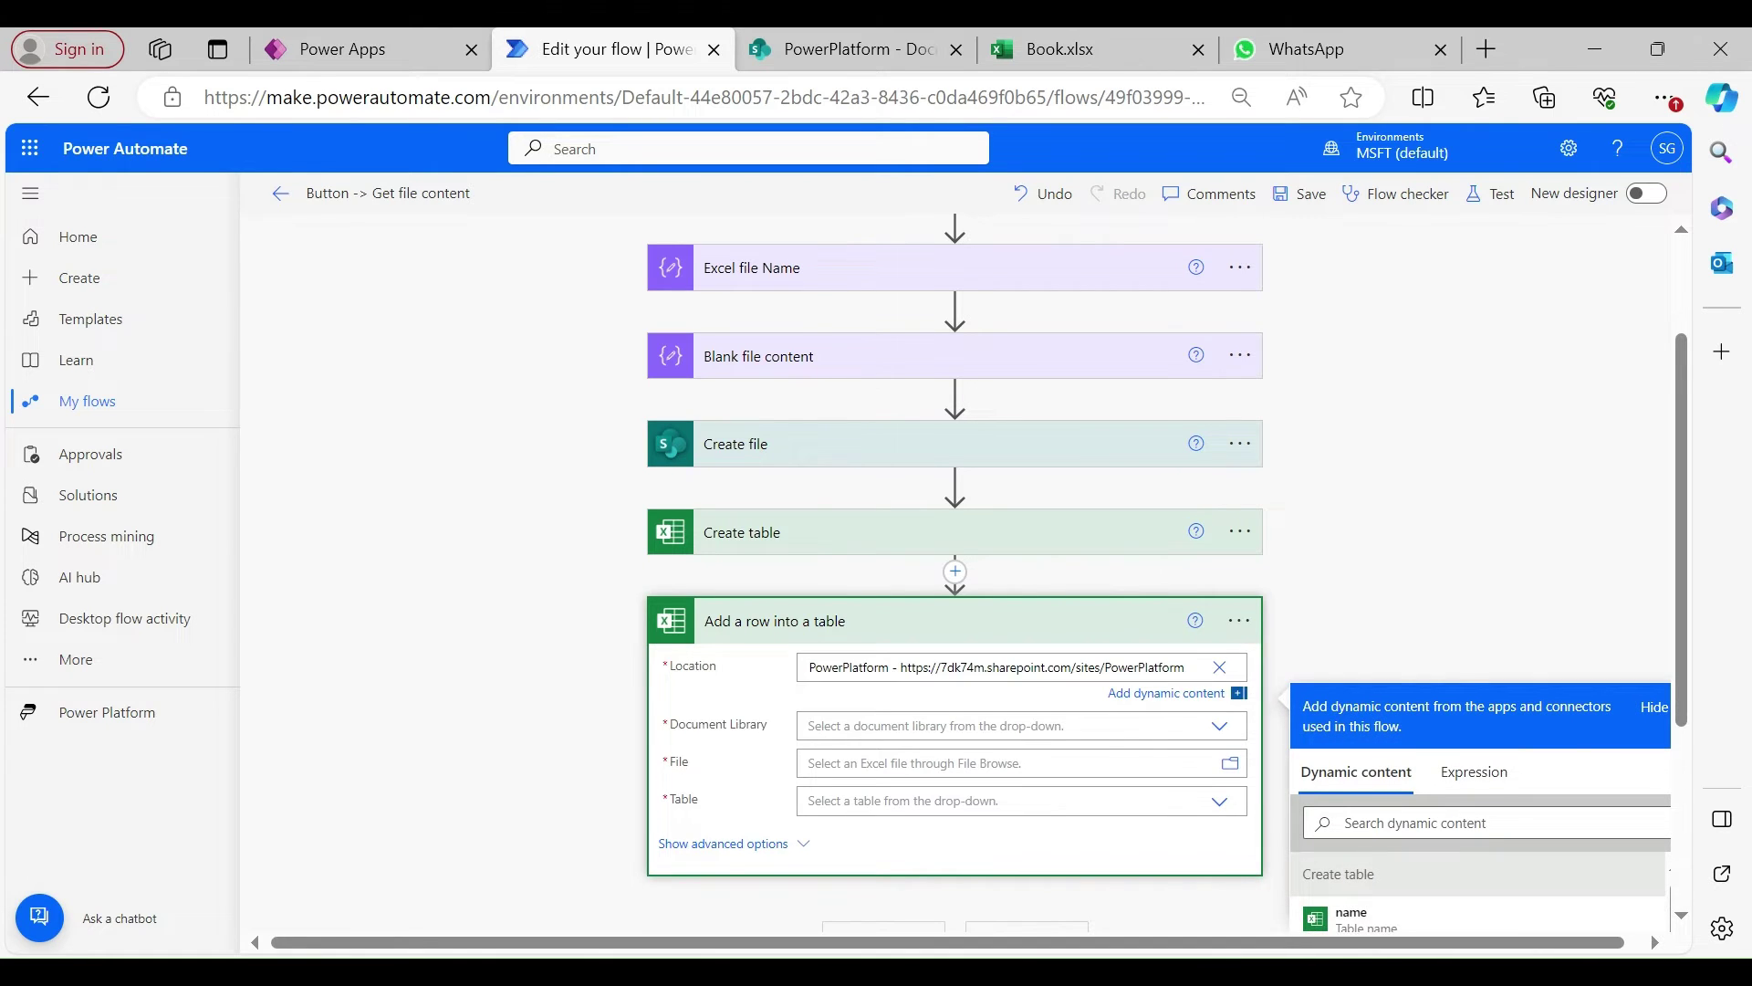
In Add a row into a table, set the document library to Documents and the file to the Id dynamic content from Create file.
click(1218, 726)
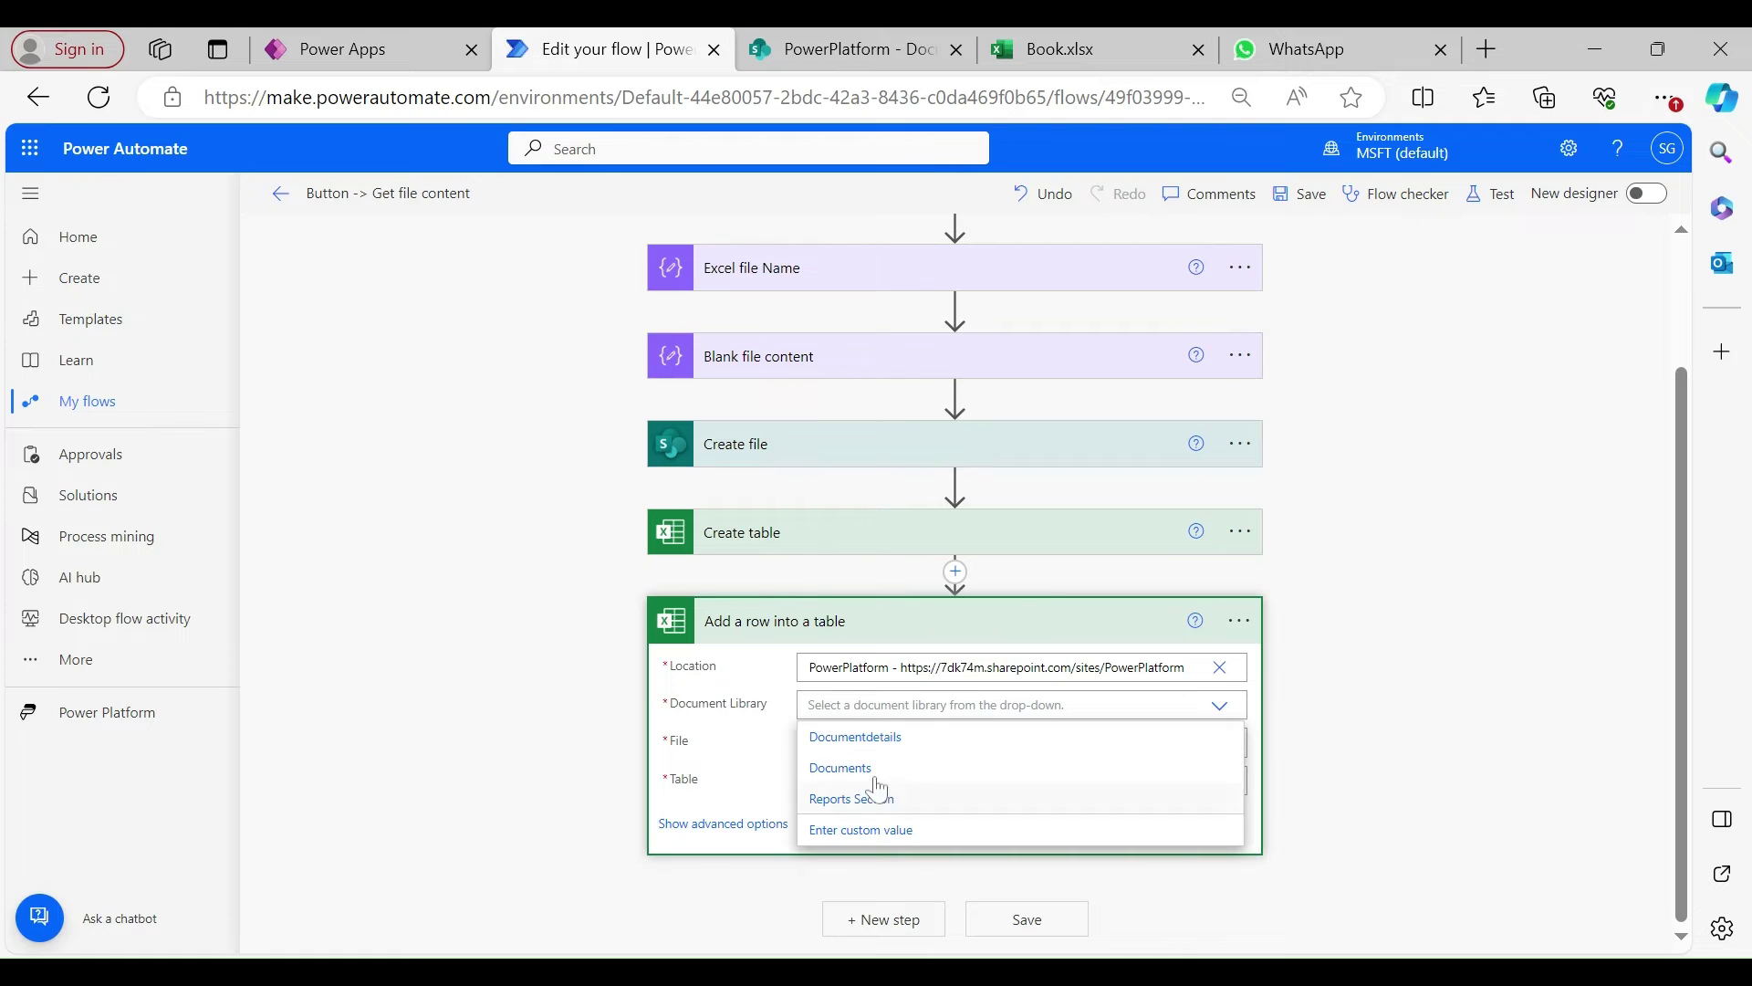
click(876, 778)
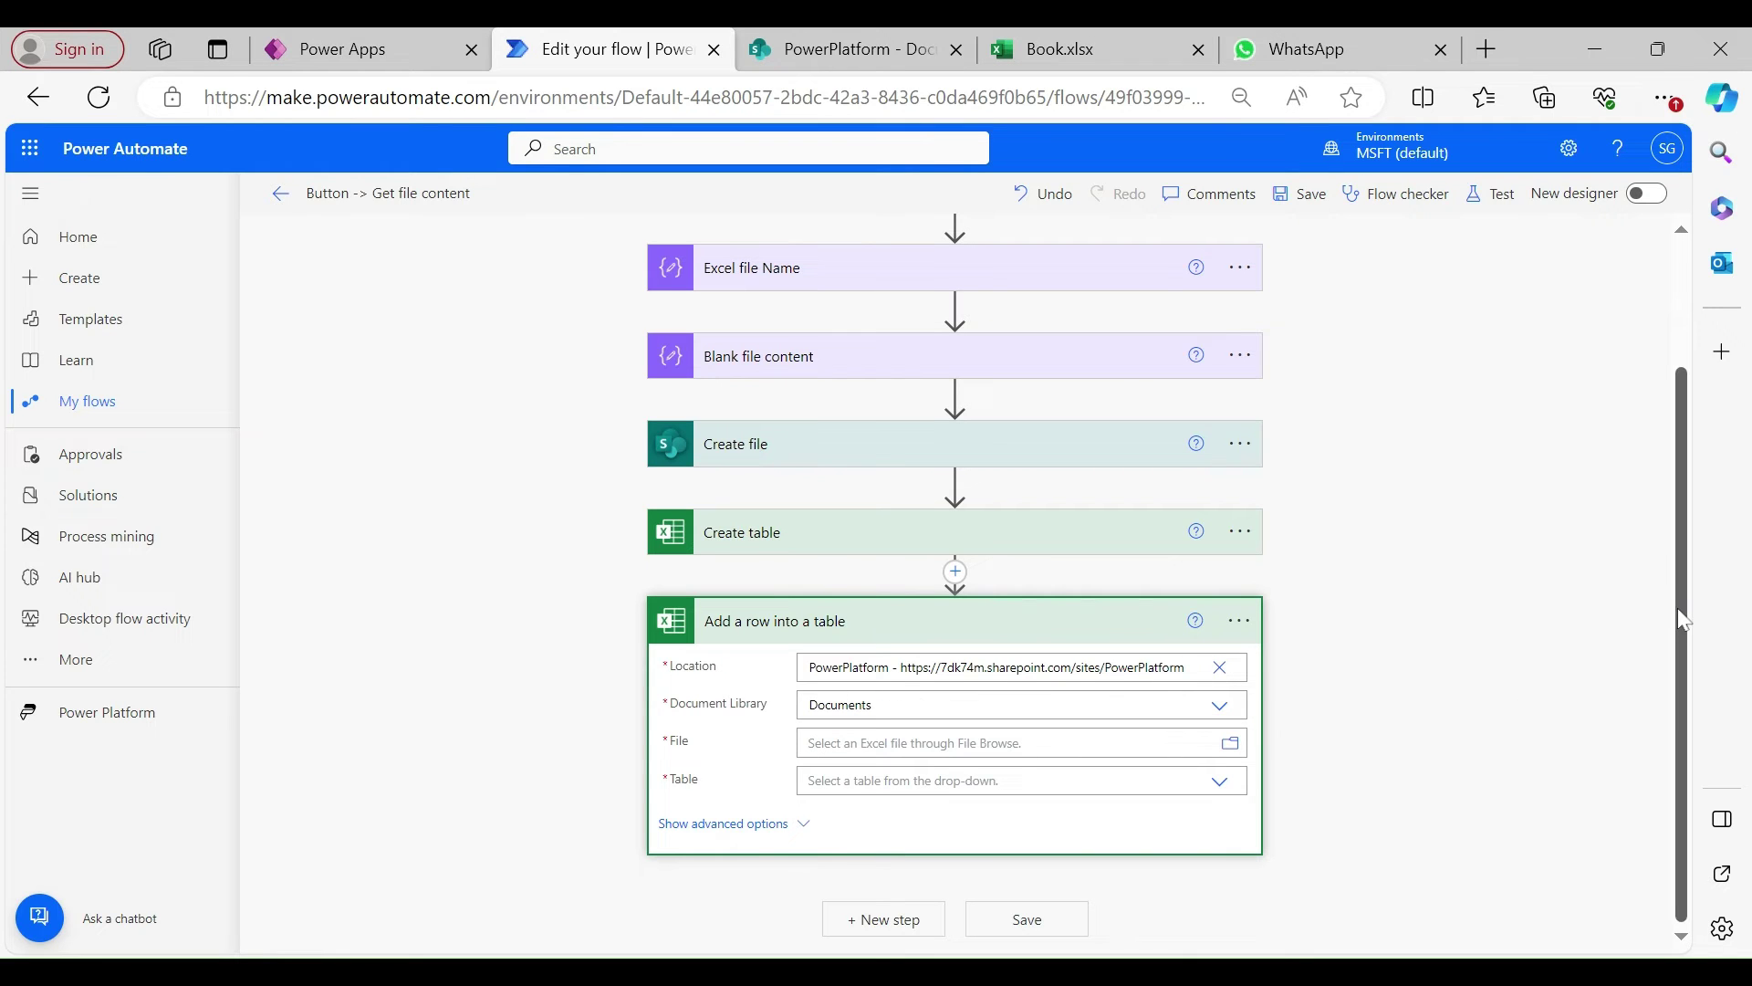
click(958, 743)
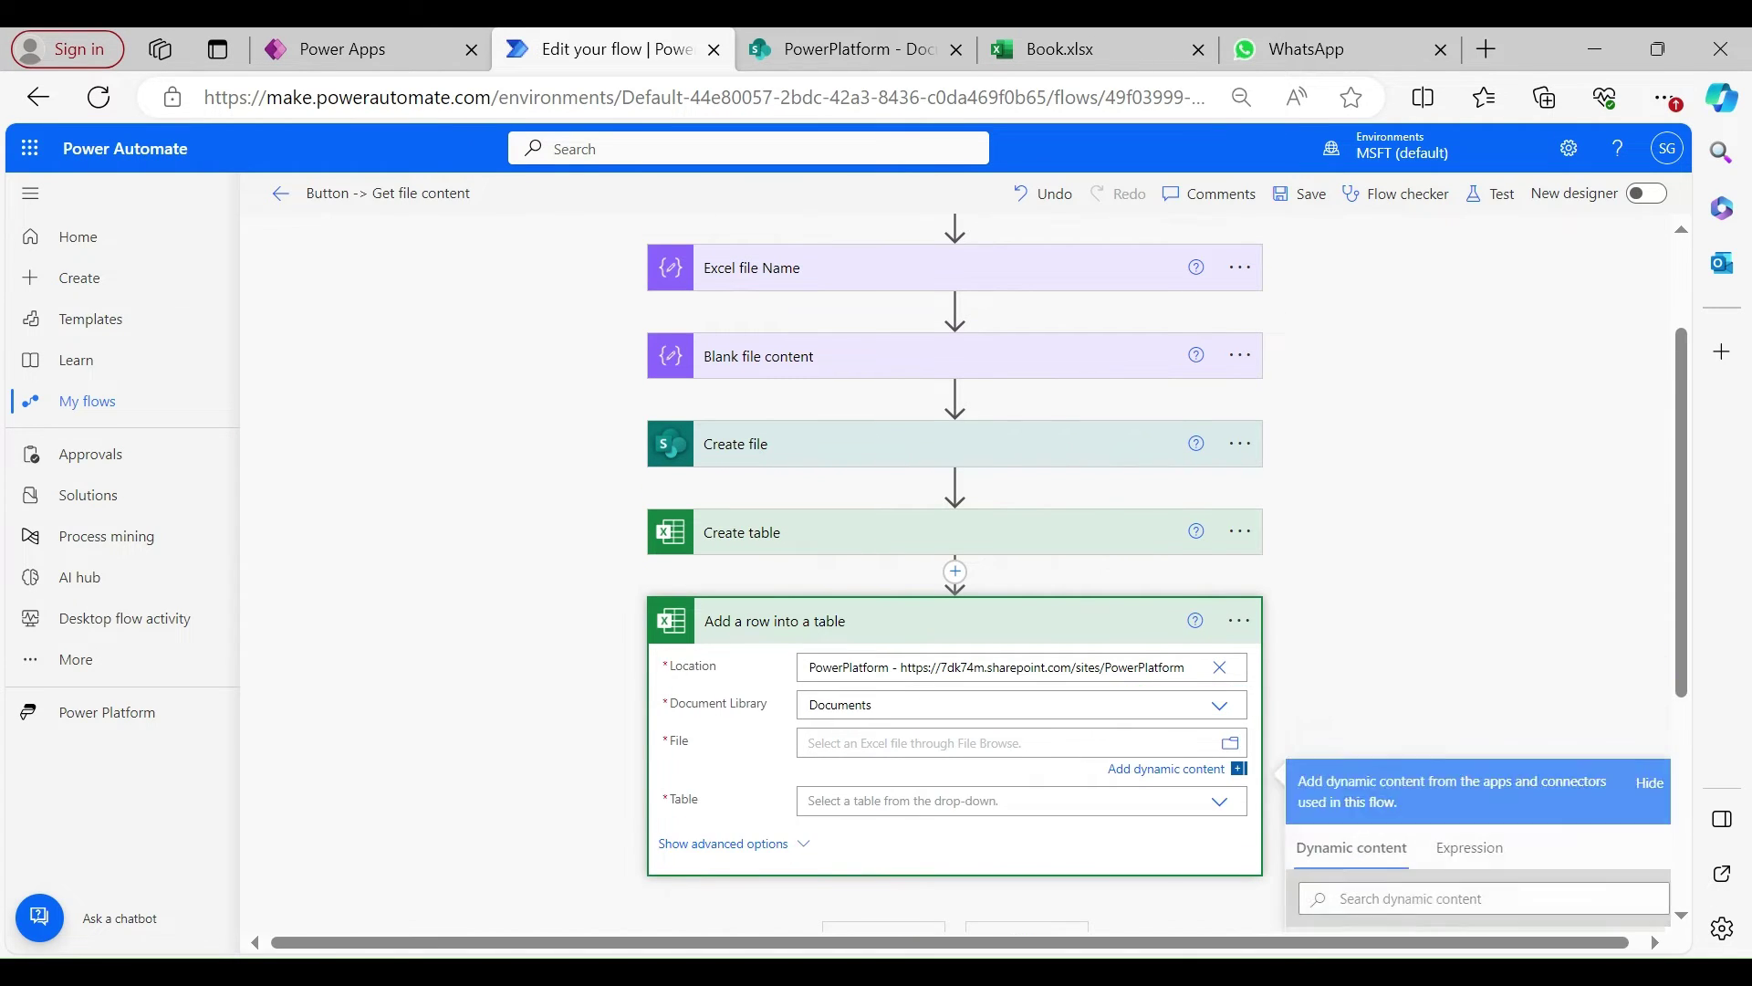
drag(1682, 593, 1650, 782)
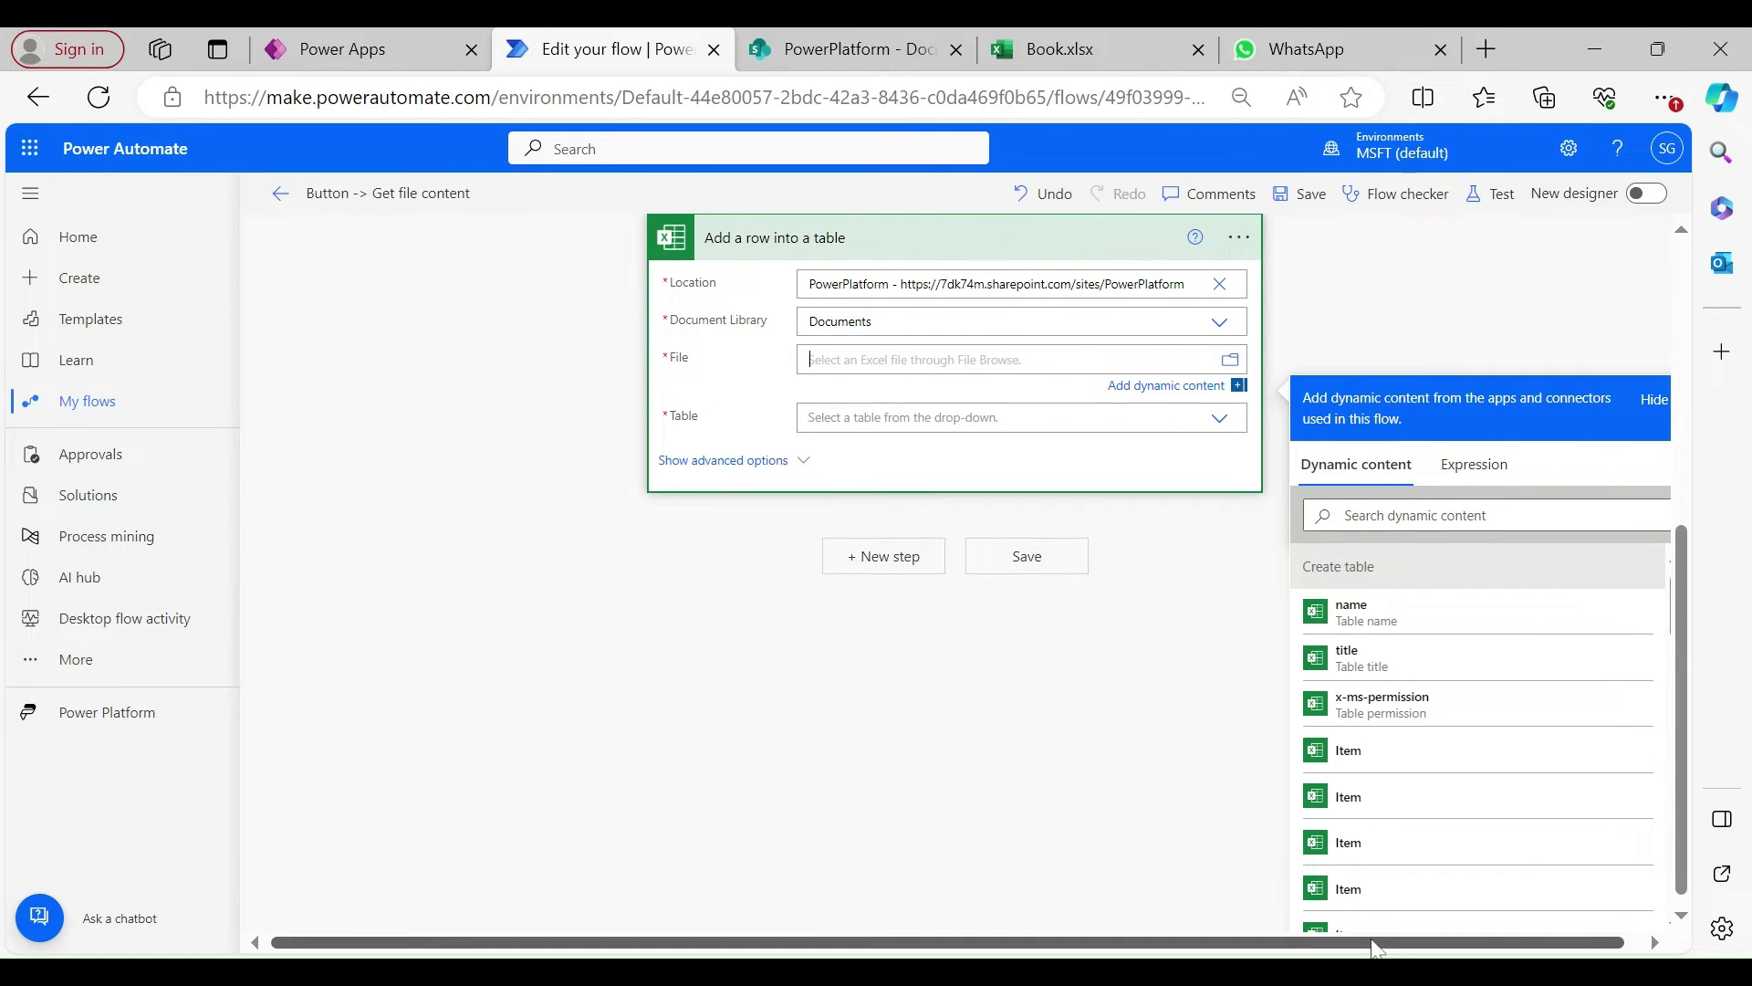
drag(1376, 949, 1391, 949)
scroll(1551, 722, down, 5)
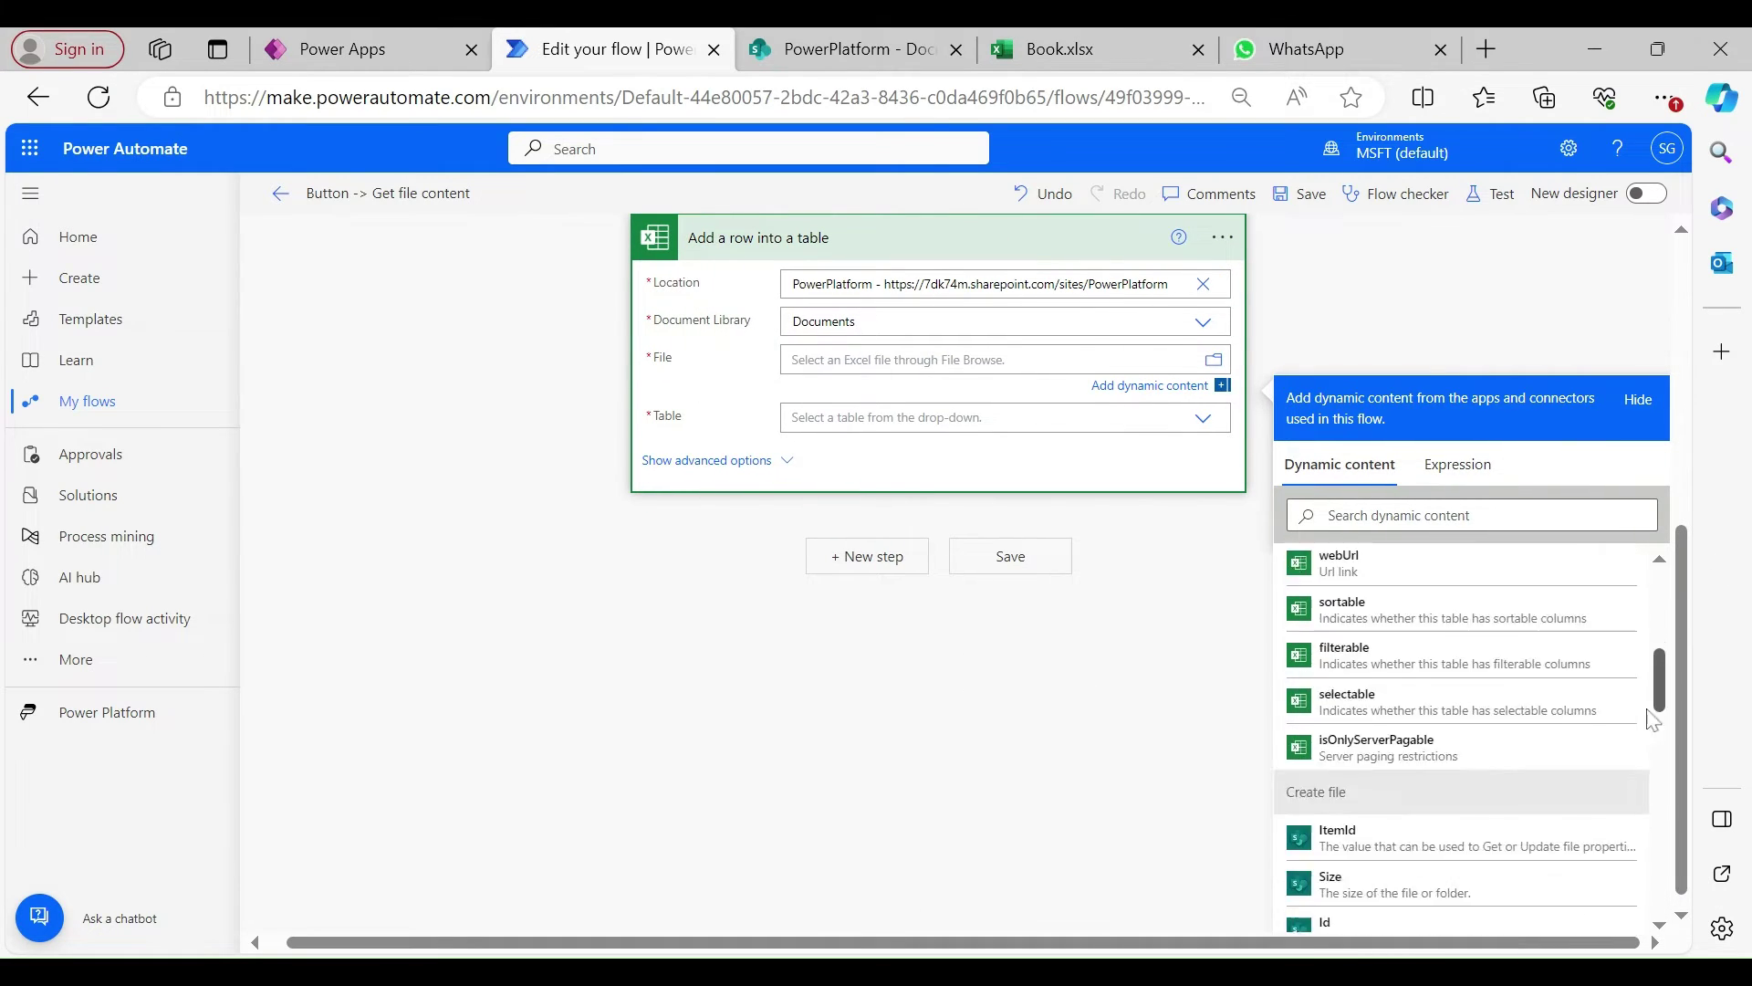
scroll(1654, 721, down, 3)
click(1331, 620)
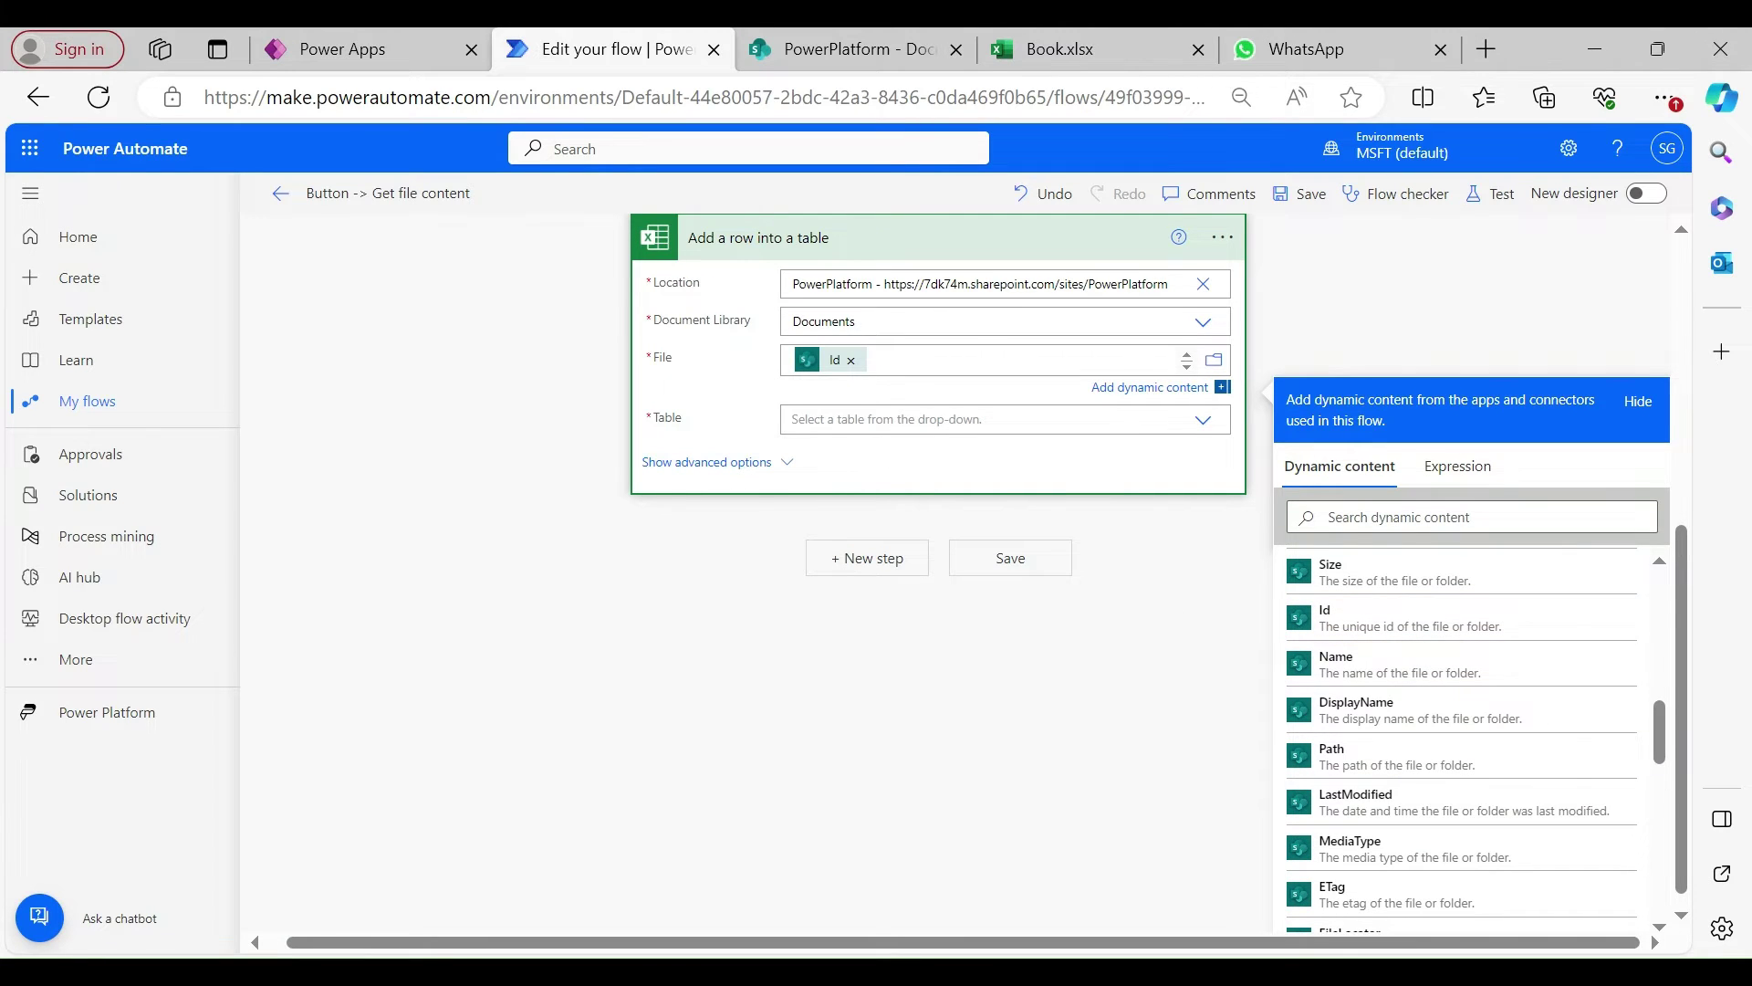
Try to pick the table for Add a row into a table from its list of available tables.
click(808, 419)
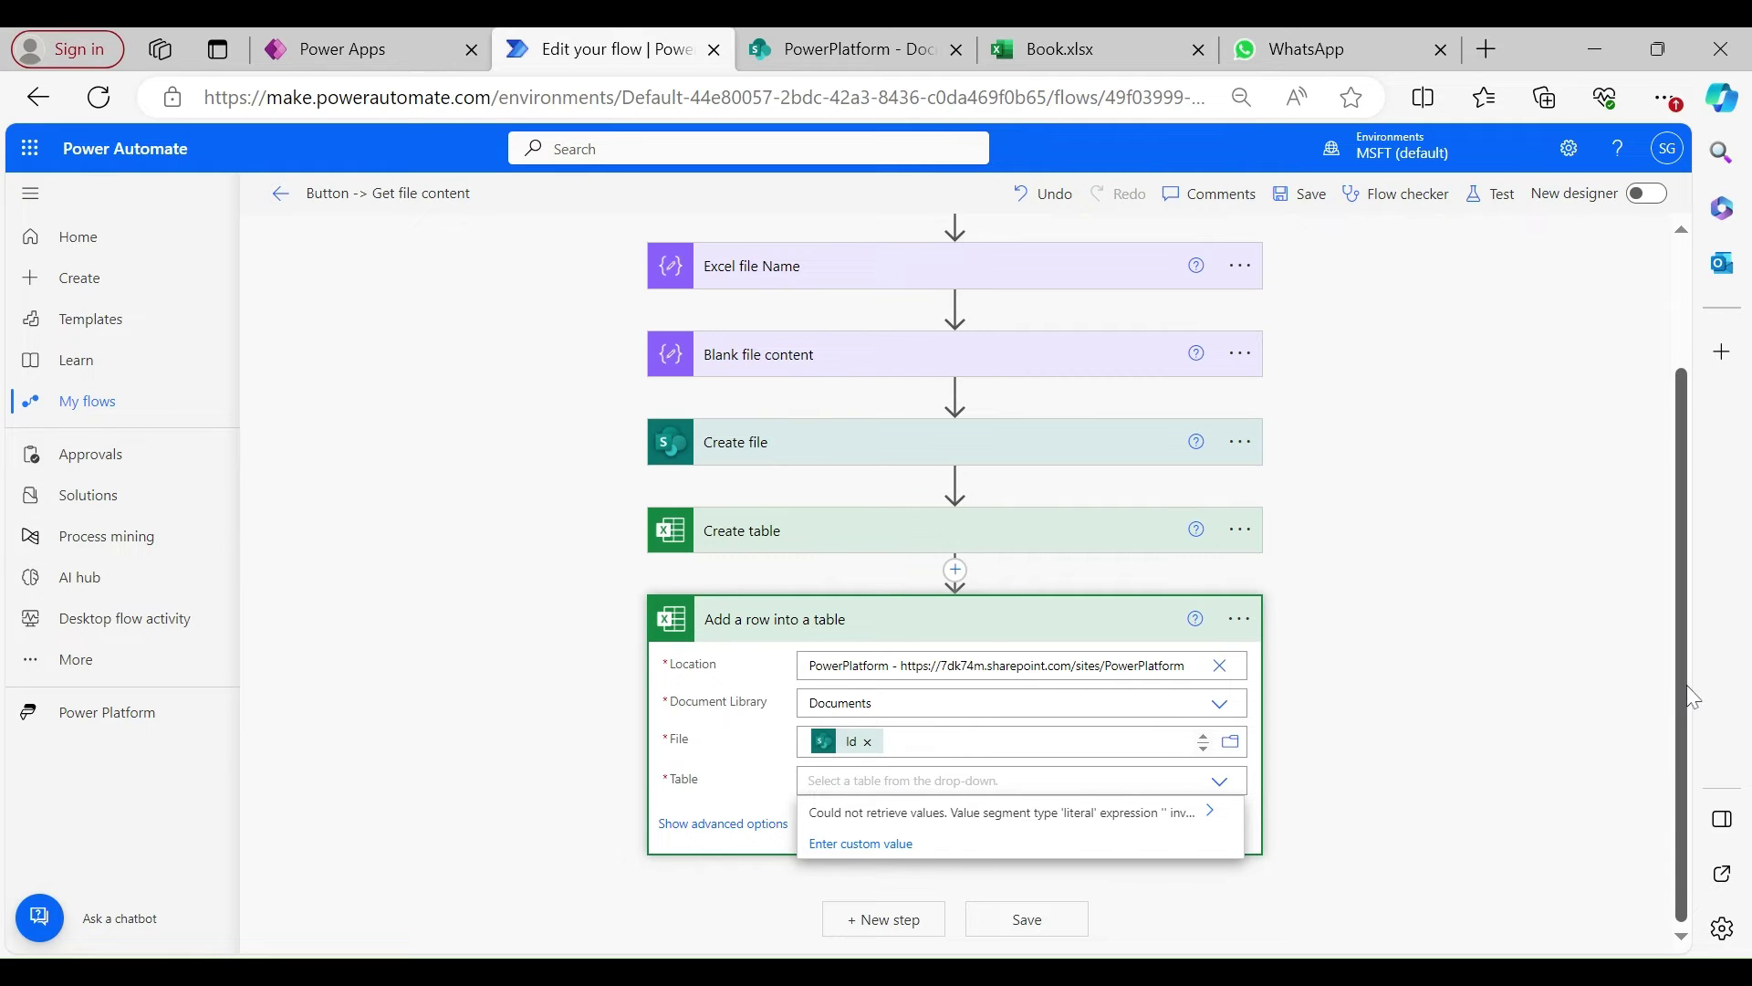
click(1488, 801)
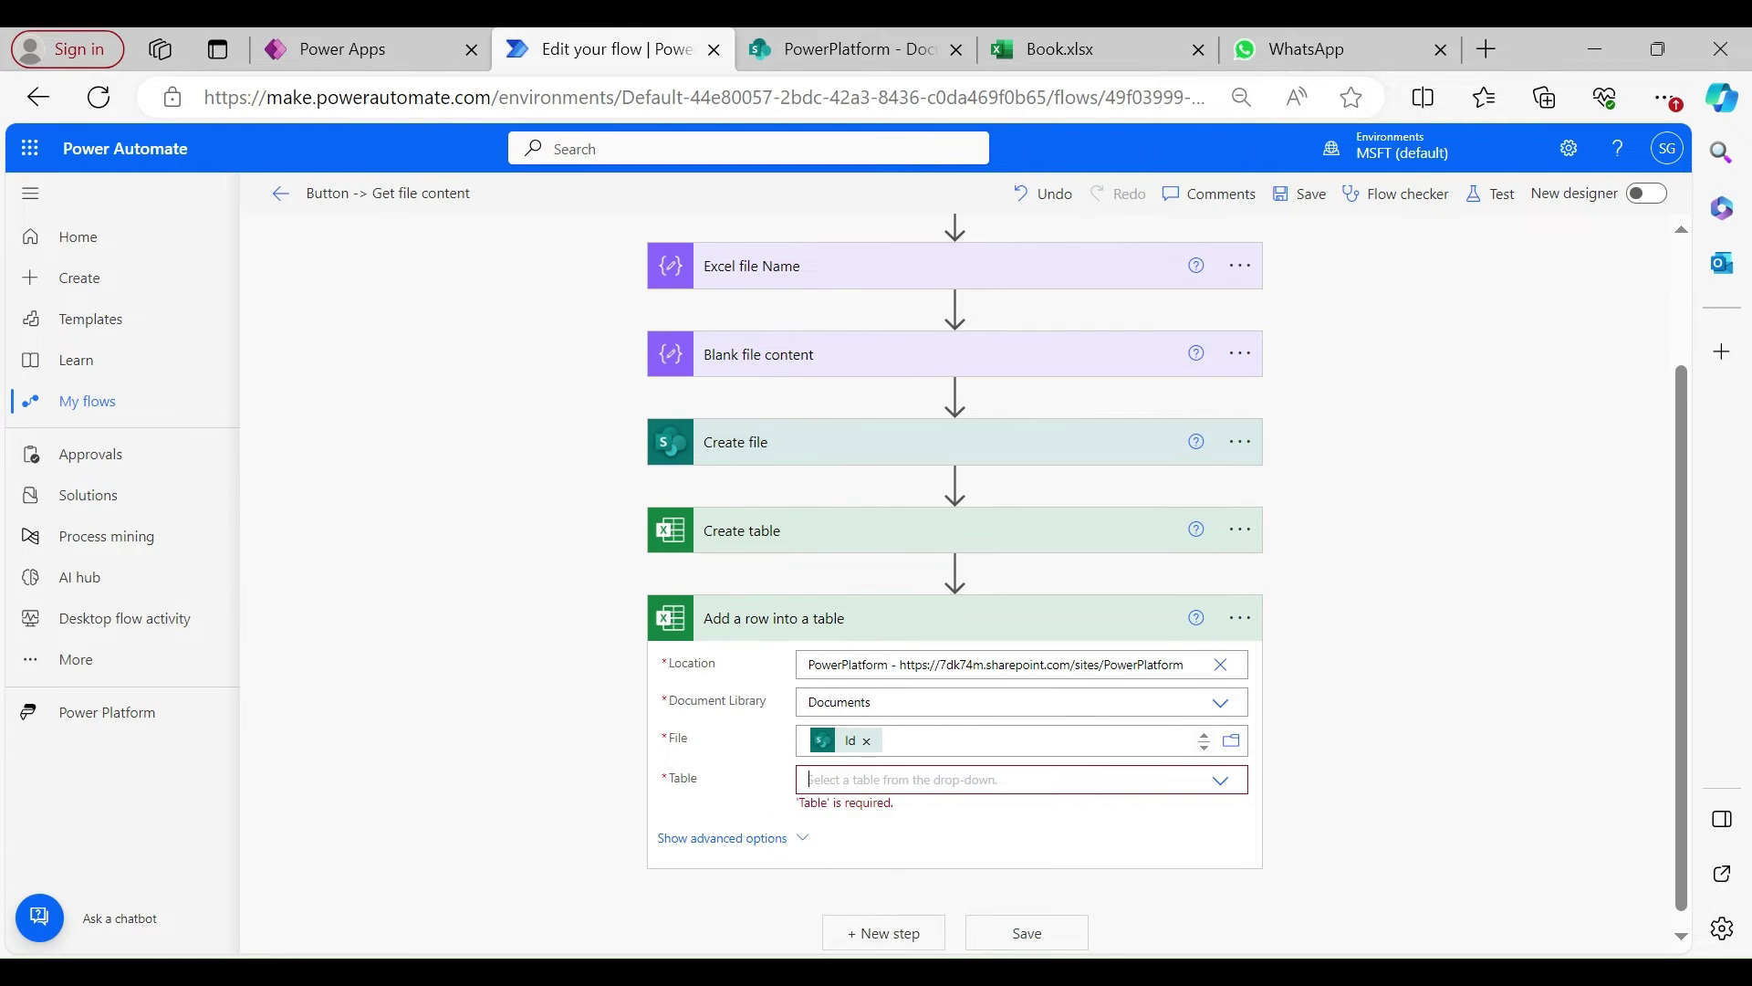
click(963, 779)
click(1210, 811)
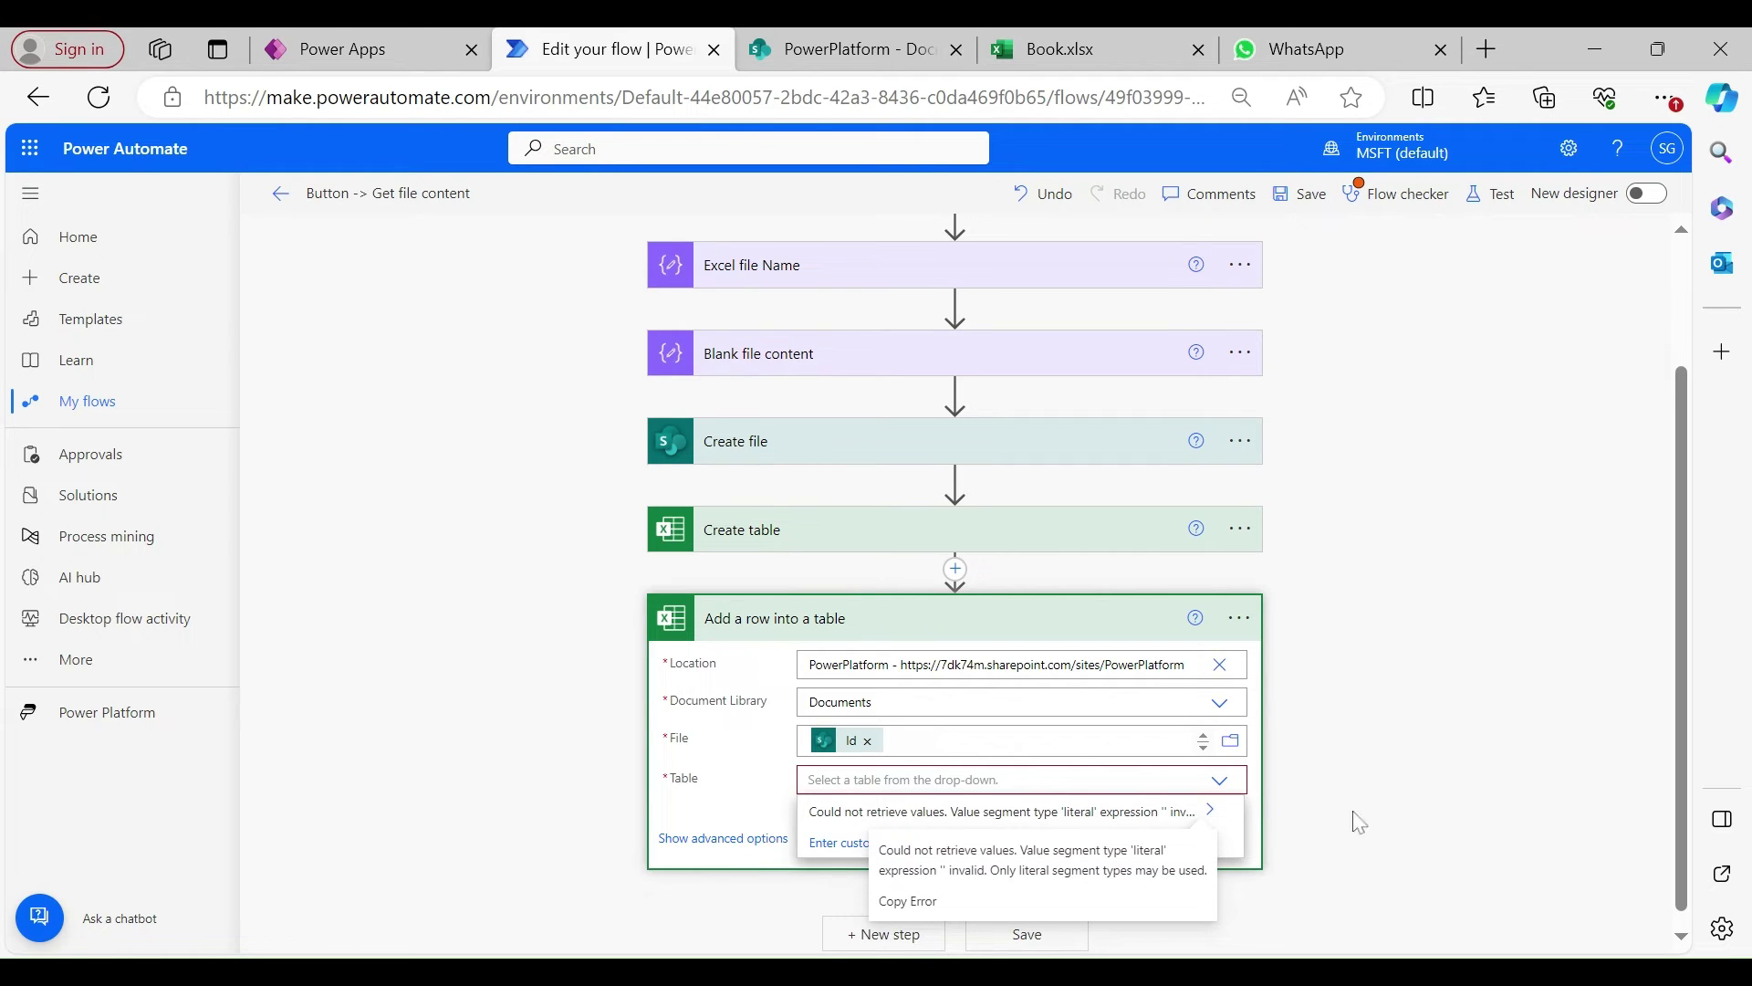
drag(1688, 616, 1667, 750)
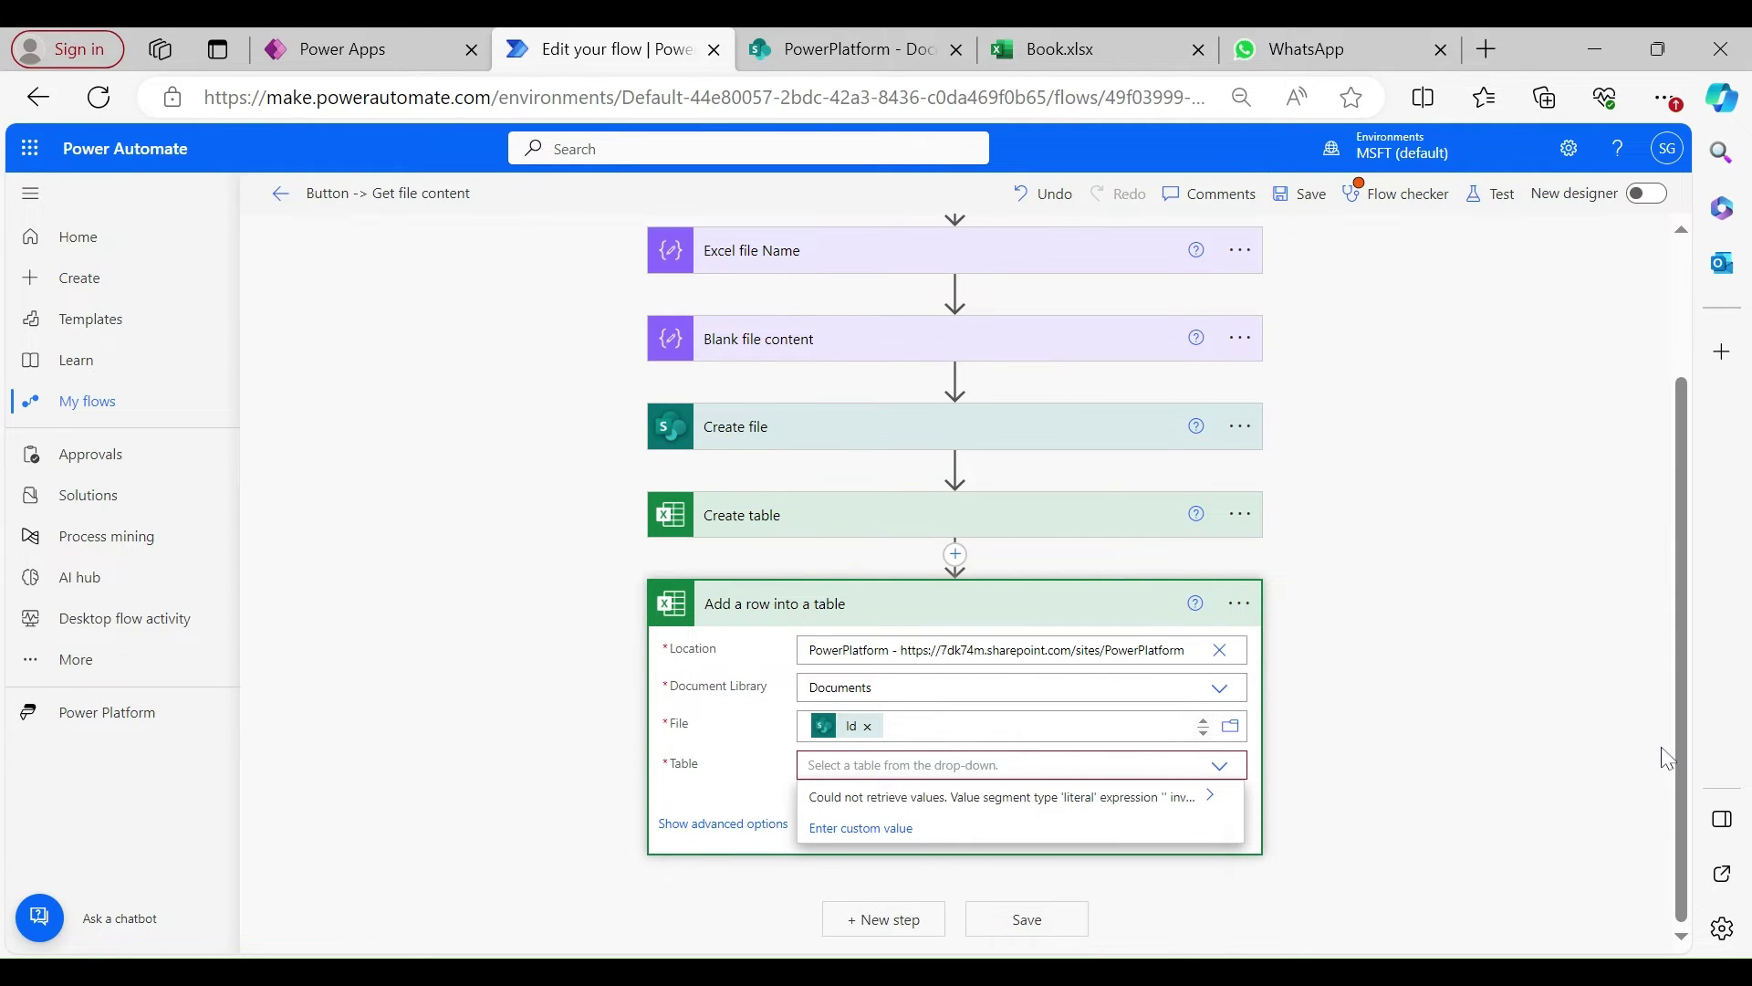
click(1032, 729)
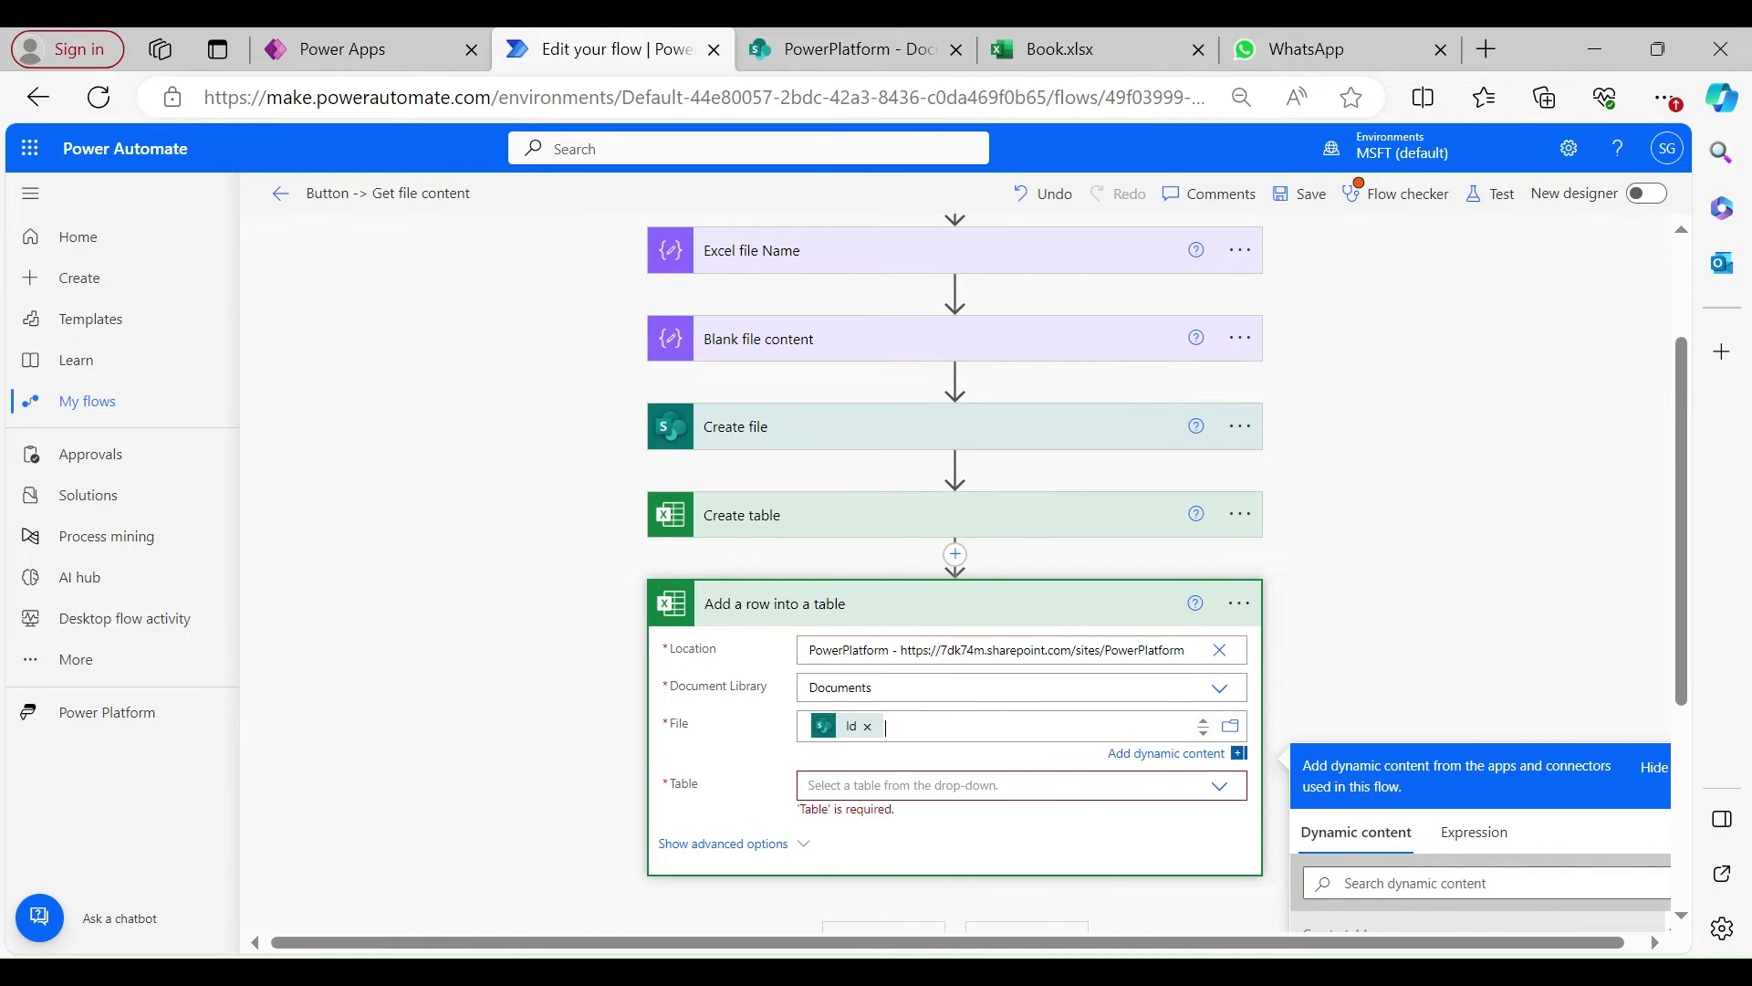
click(1003, 785)
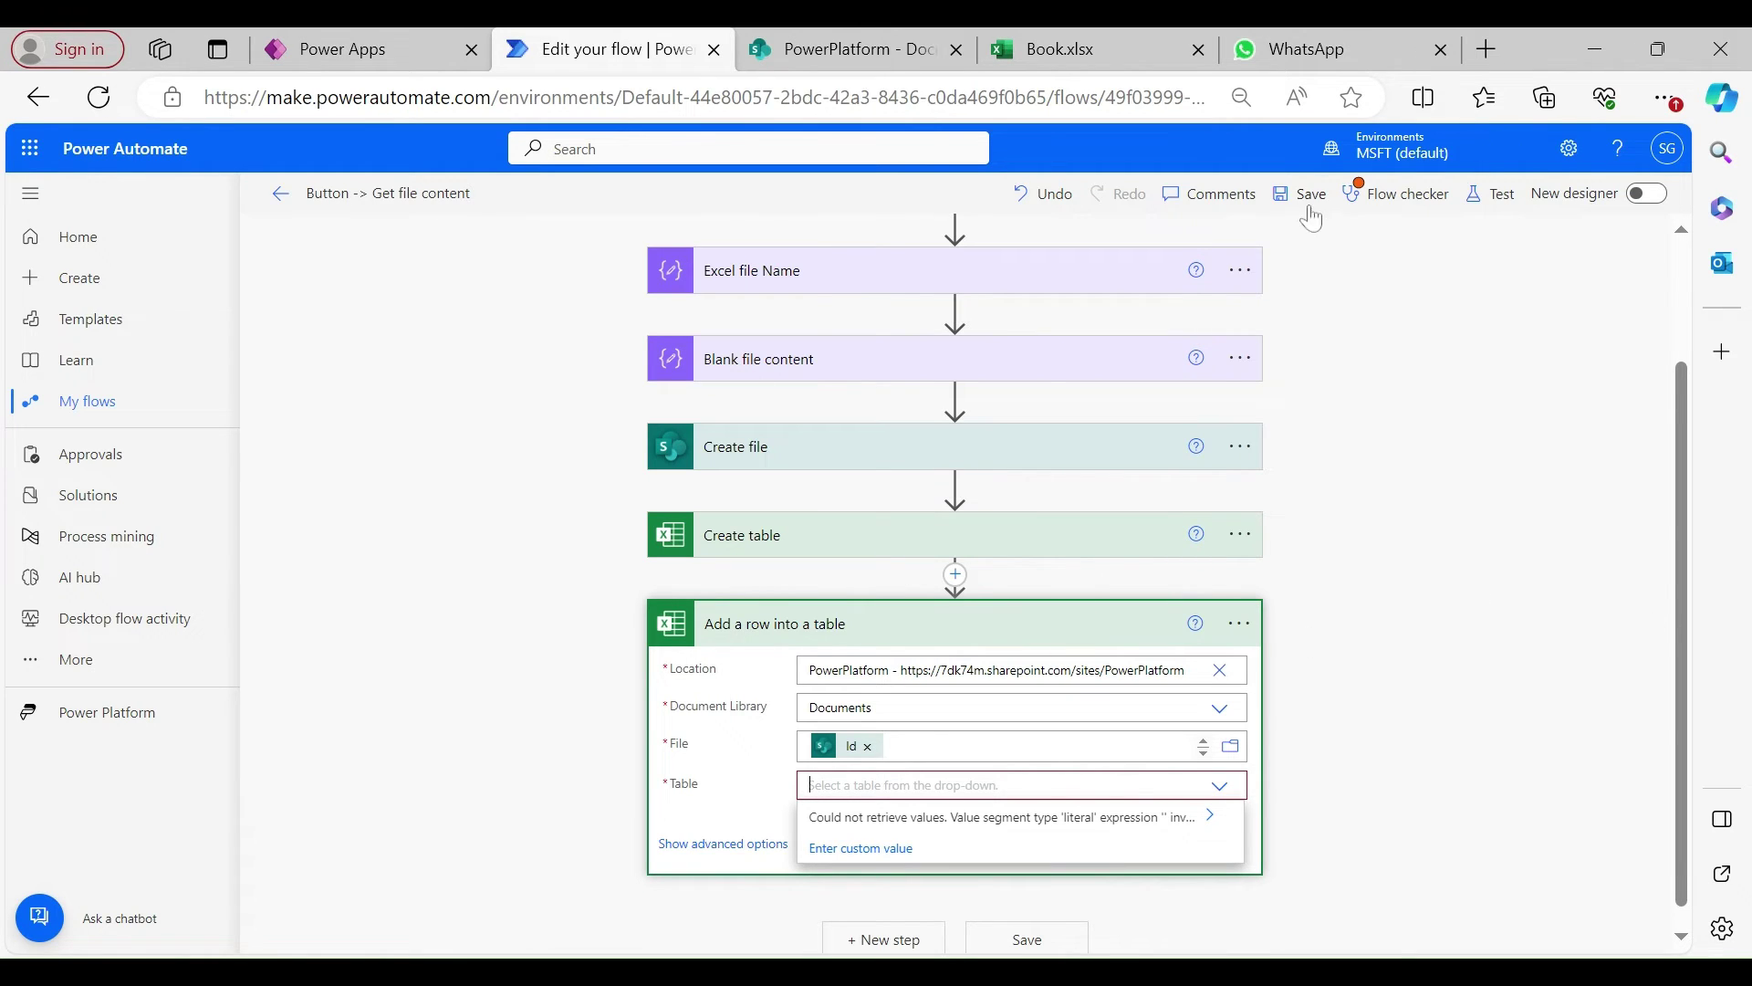
Review the table range, table name and column names configured in Create table, and collapse the action again.
click(1024, 538)
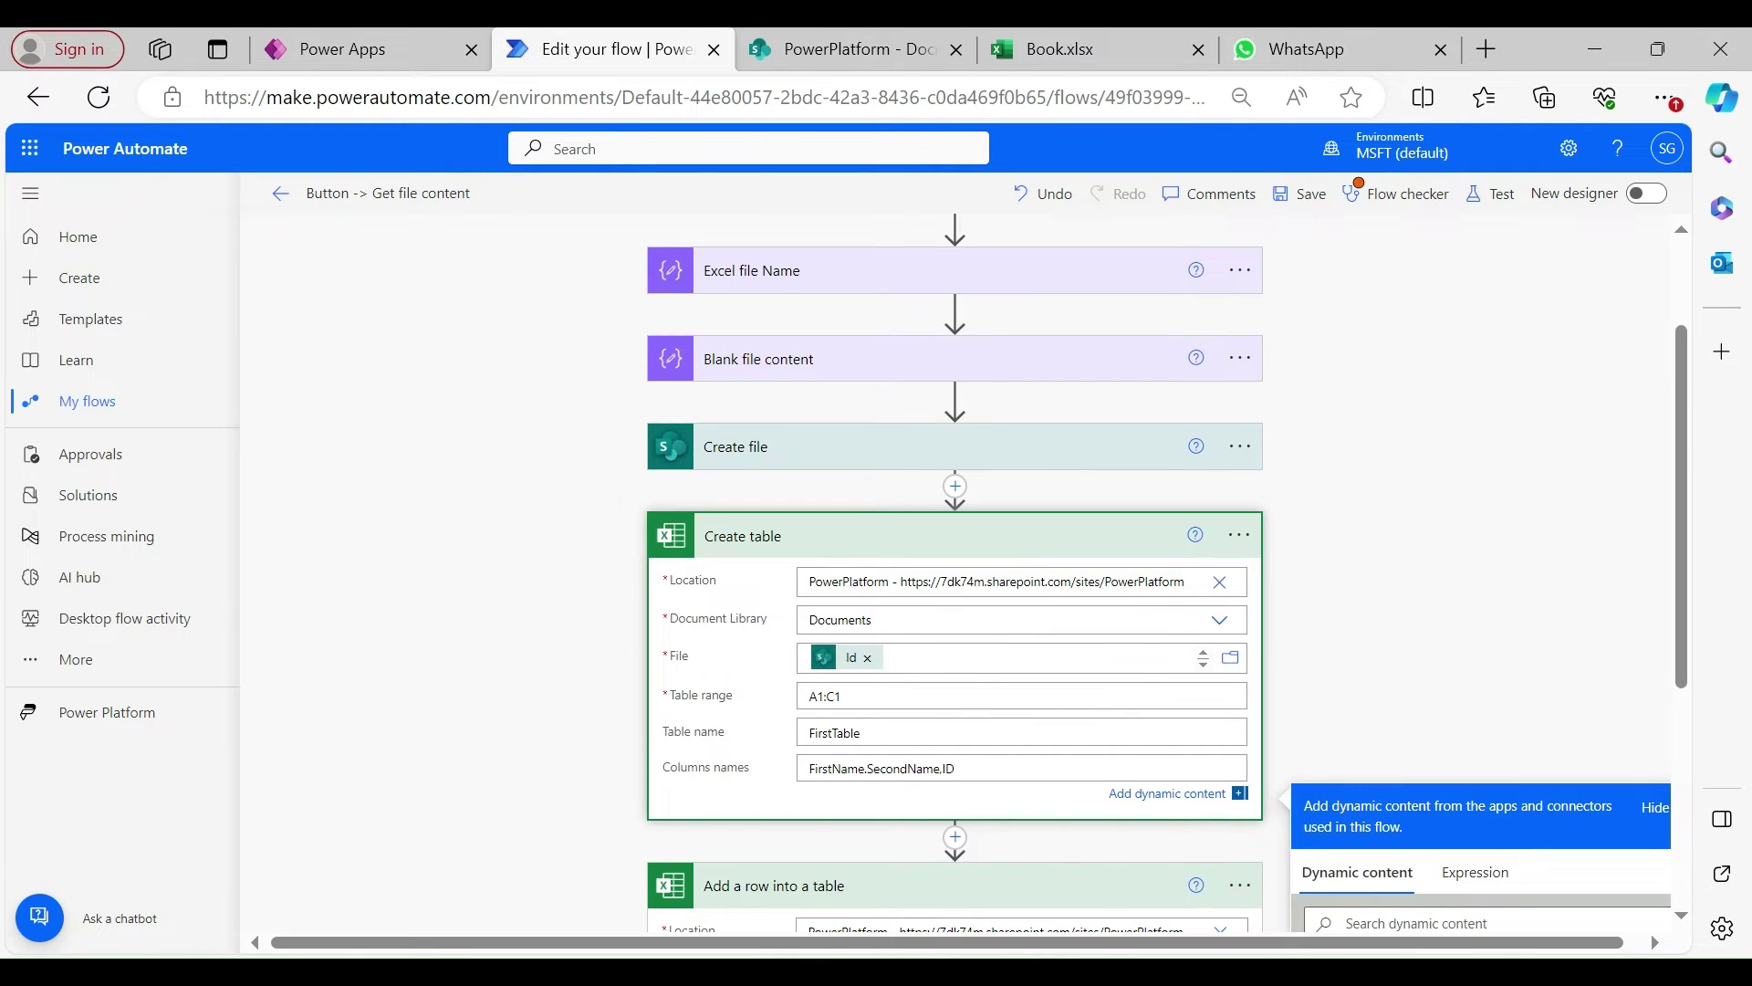
click(1075, 539)
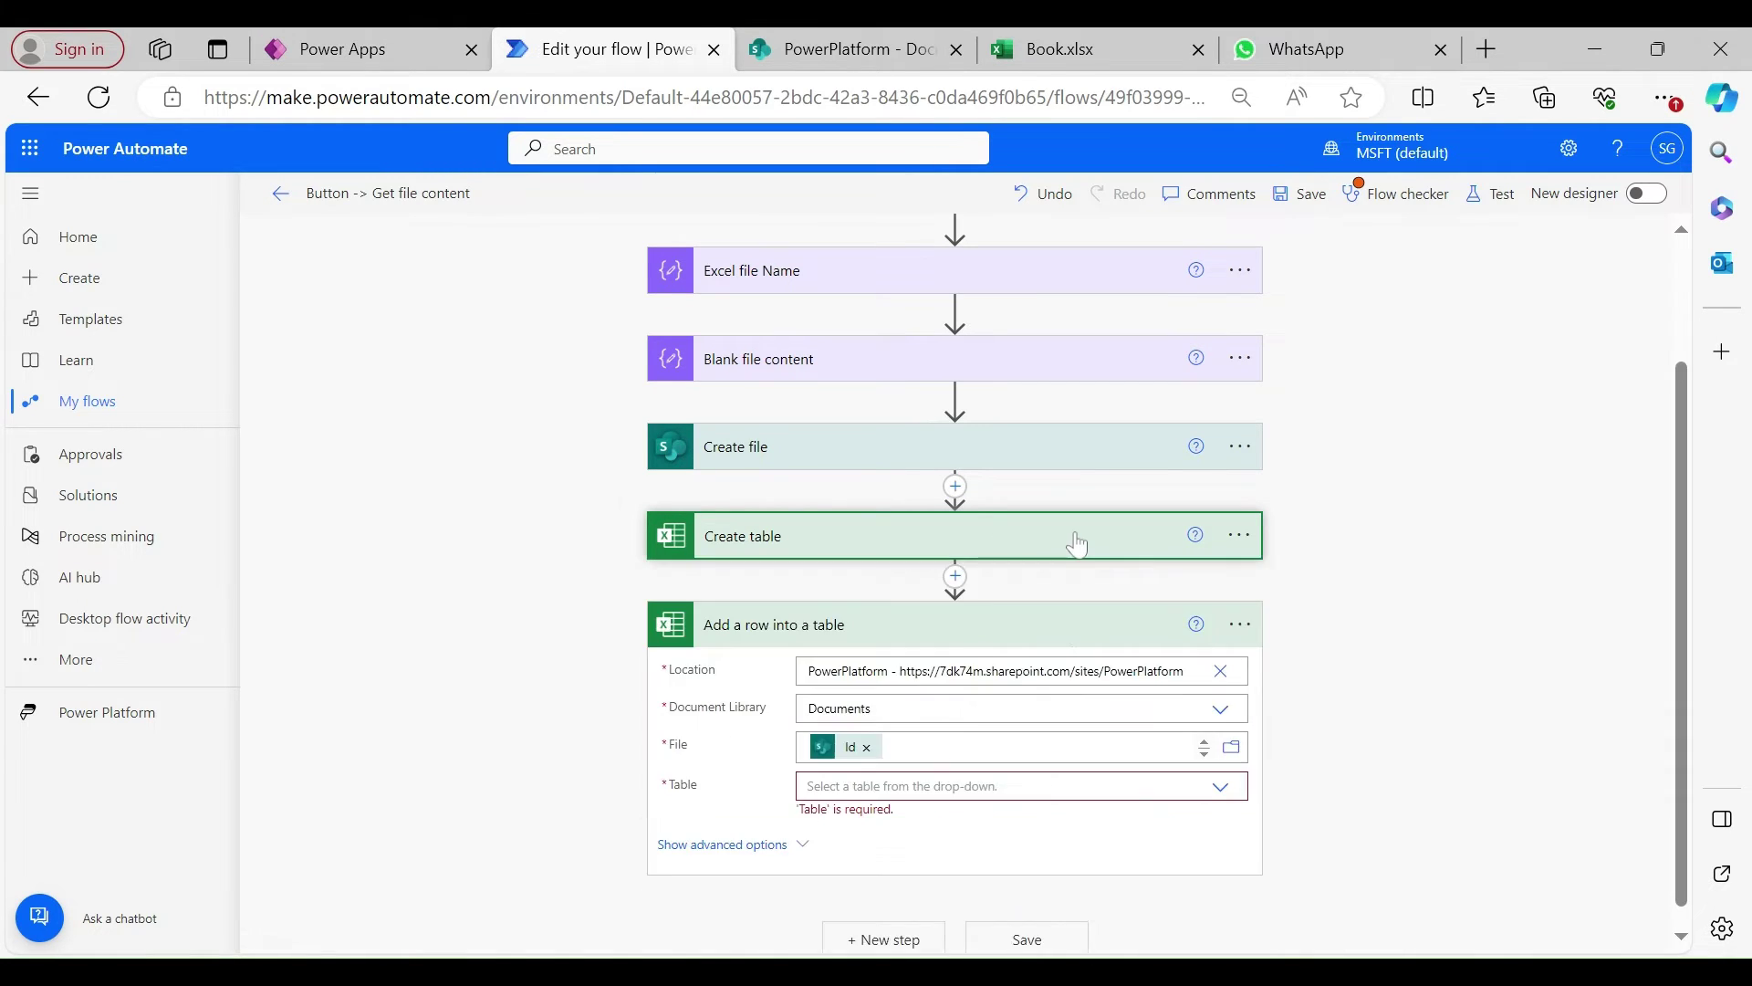
scroll(1678, 614, down, 1)
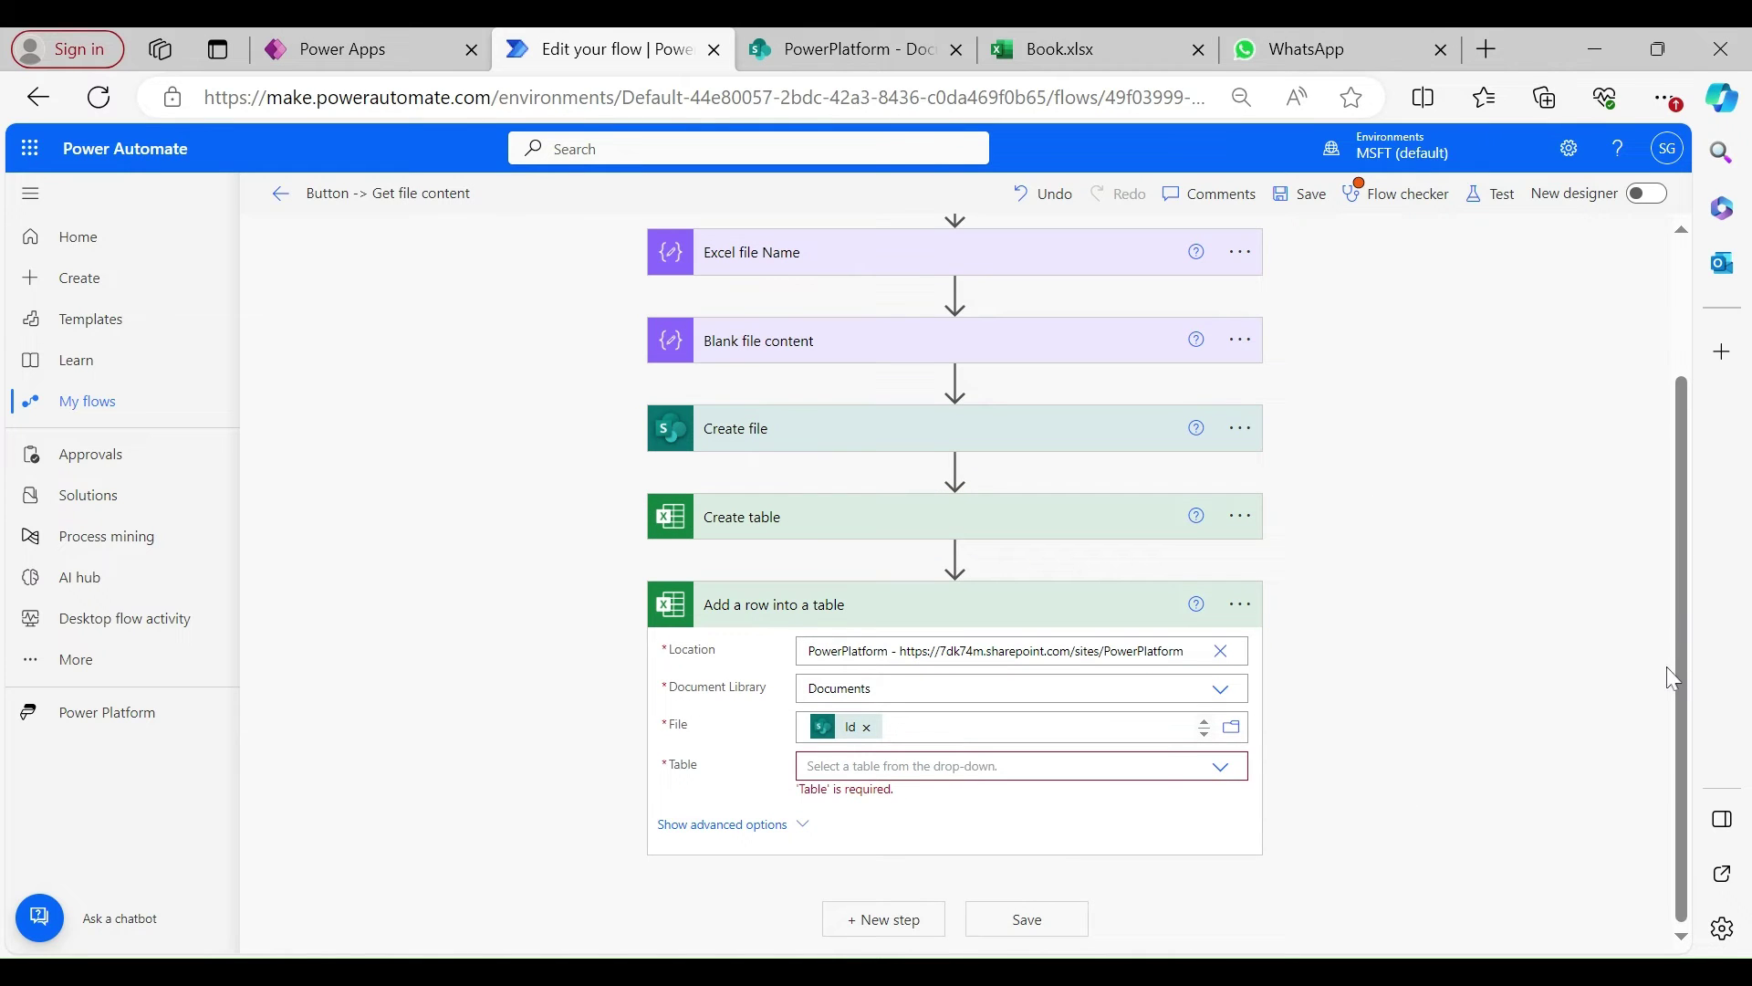
Show the advanced options of Add a row into a table and check the document library and table choices again.
click(756, 832)
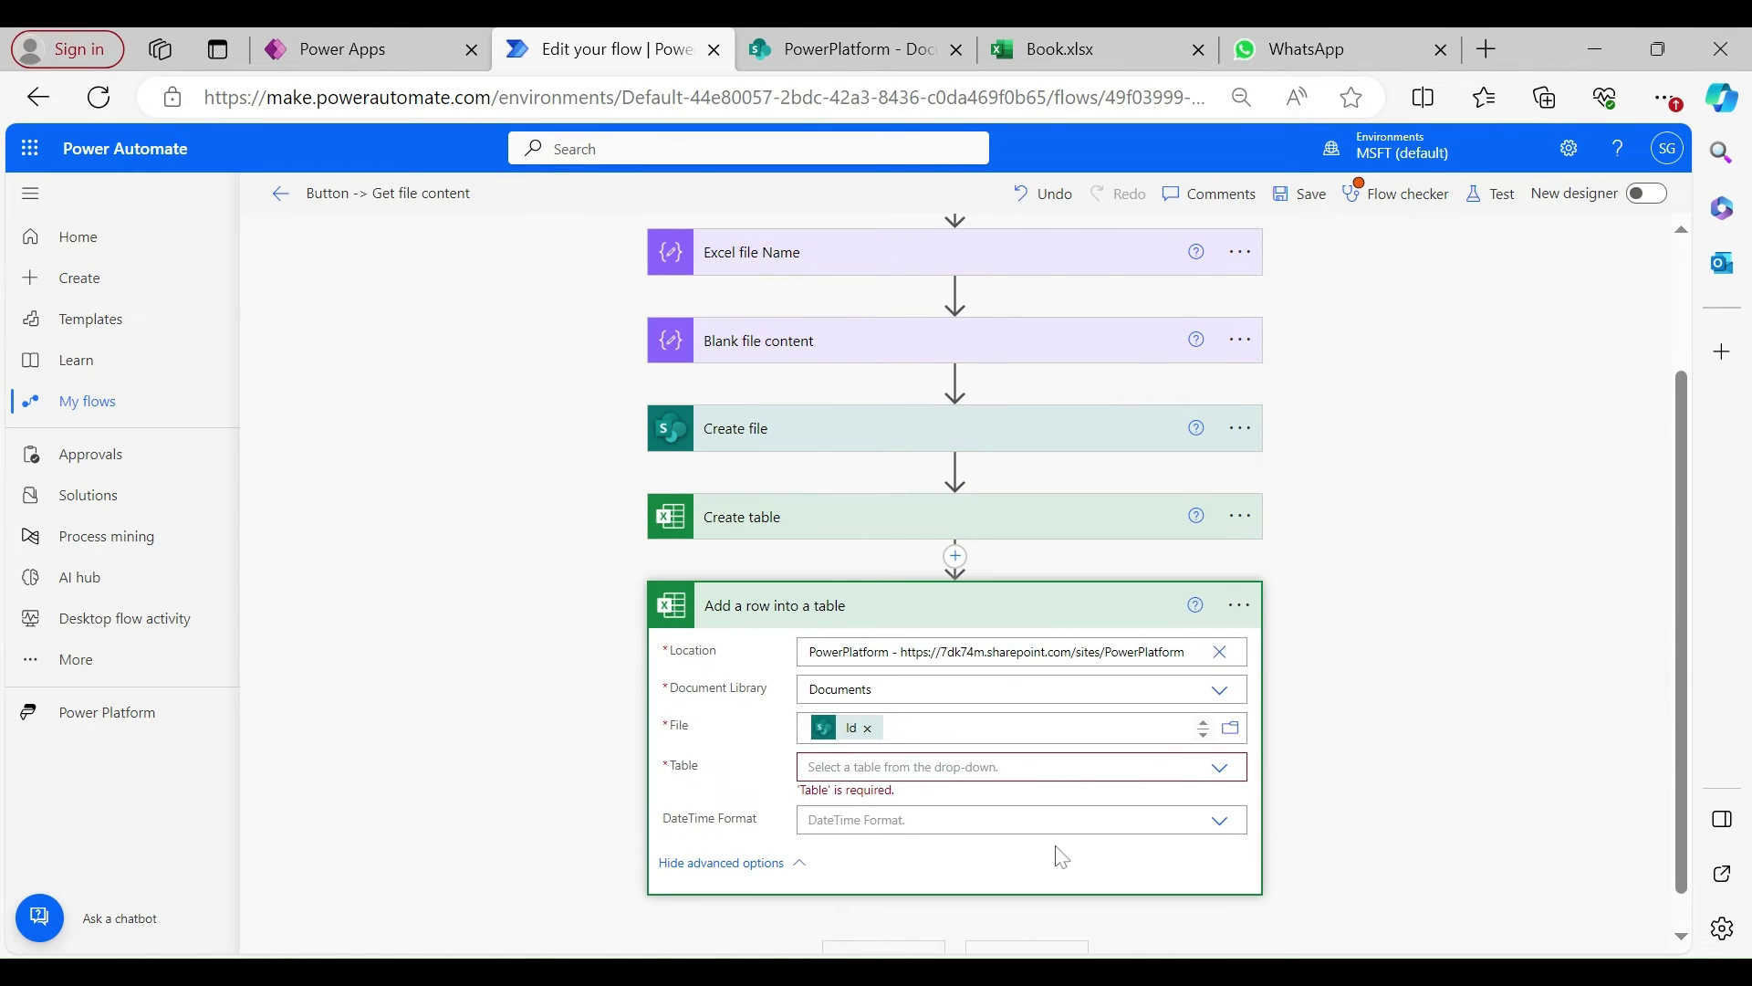
click(1223, 776)
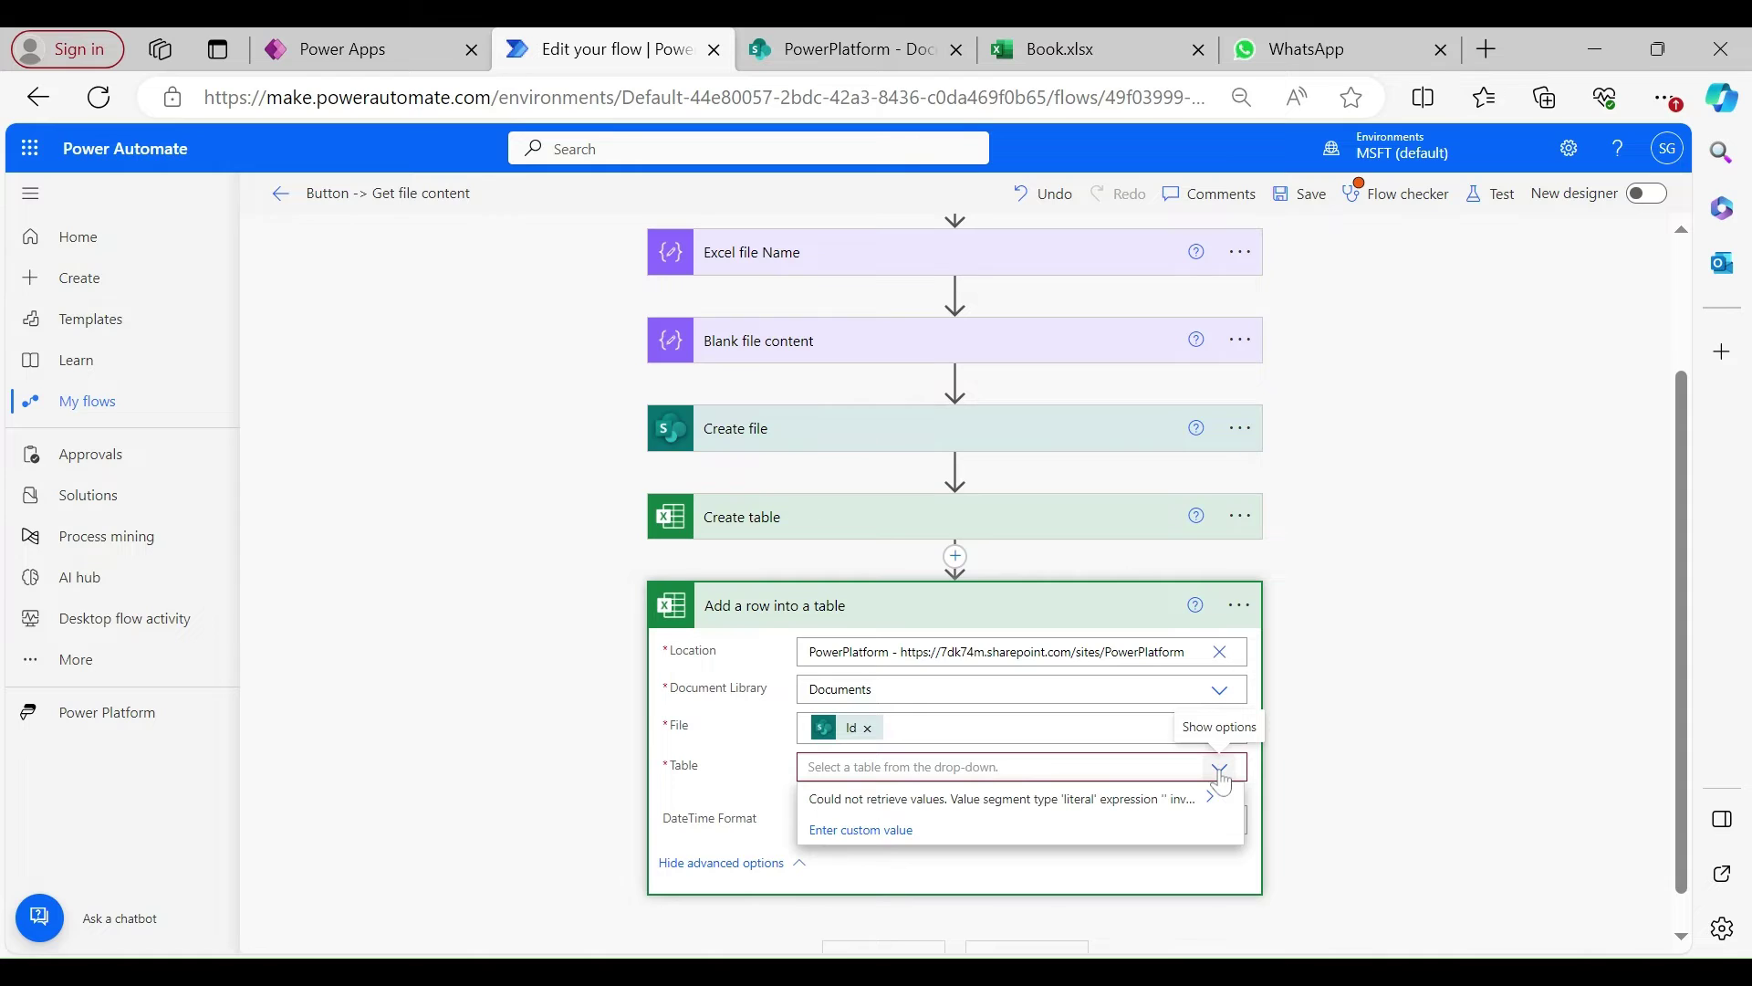
click(1222, 692)
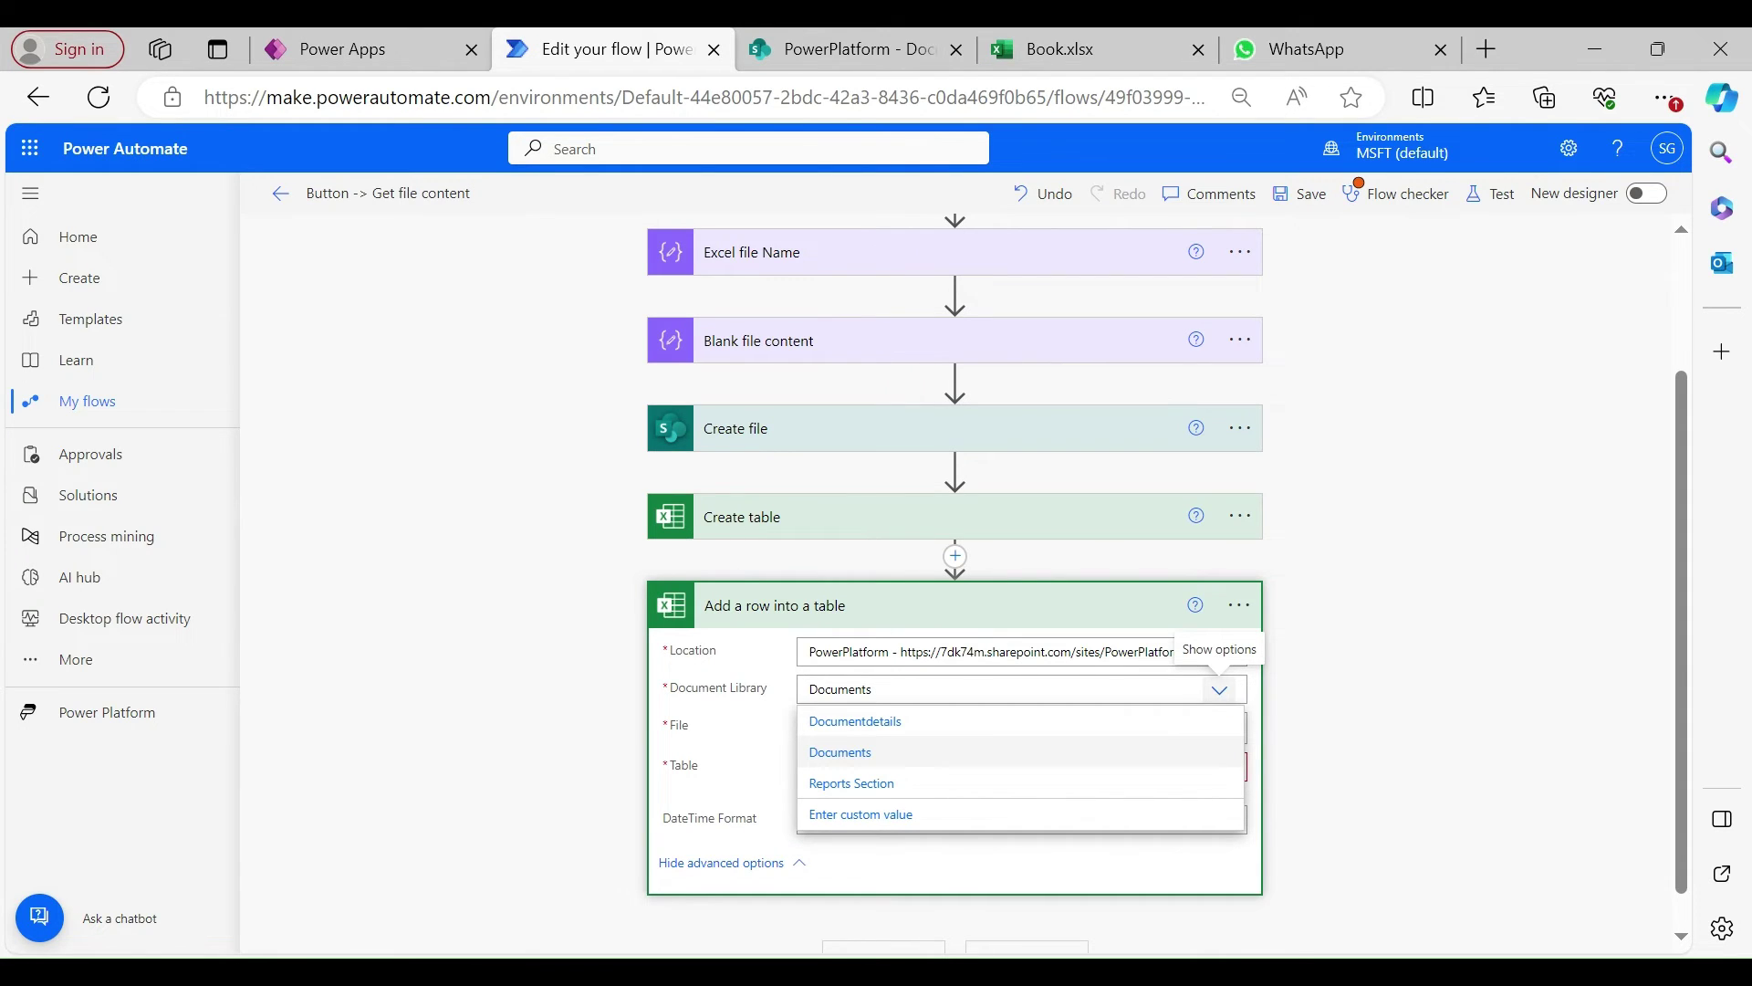
click(1413, 680)
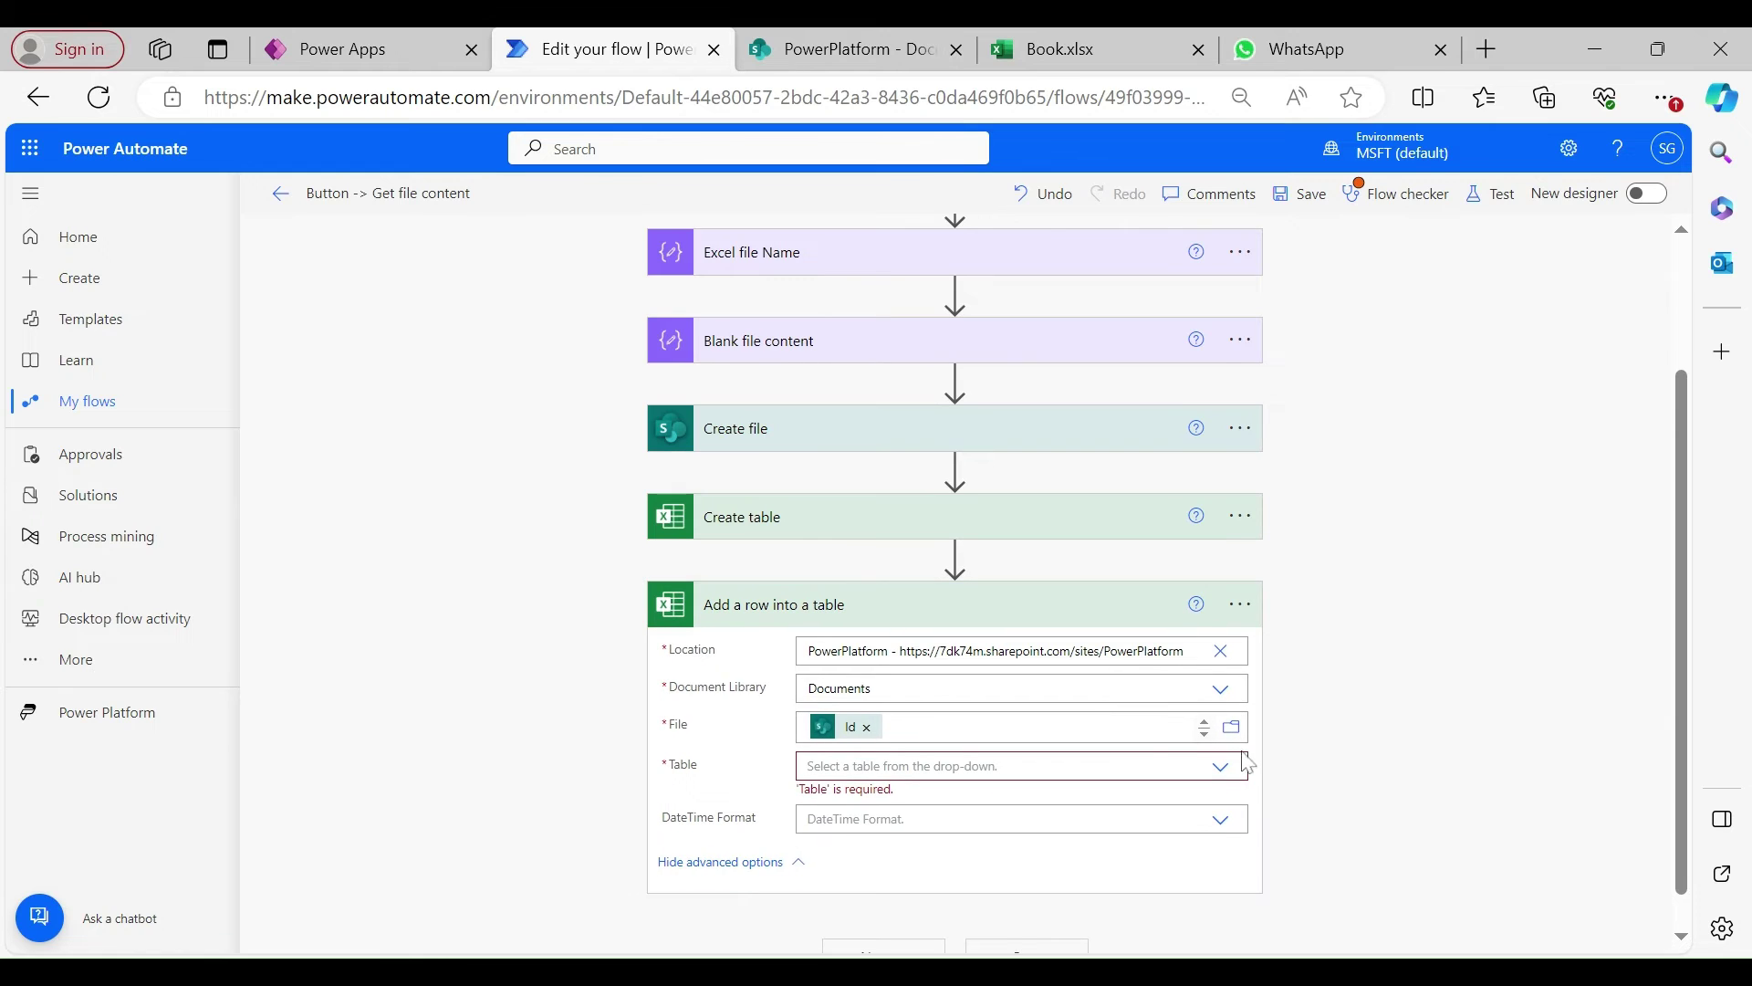
click(1222, 774)
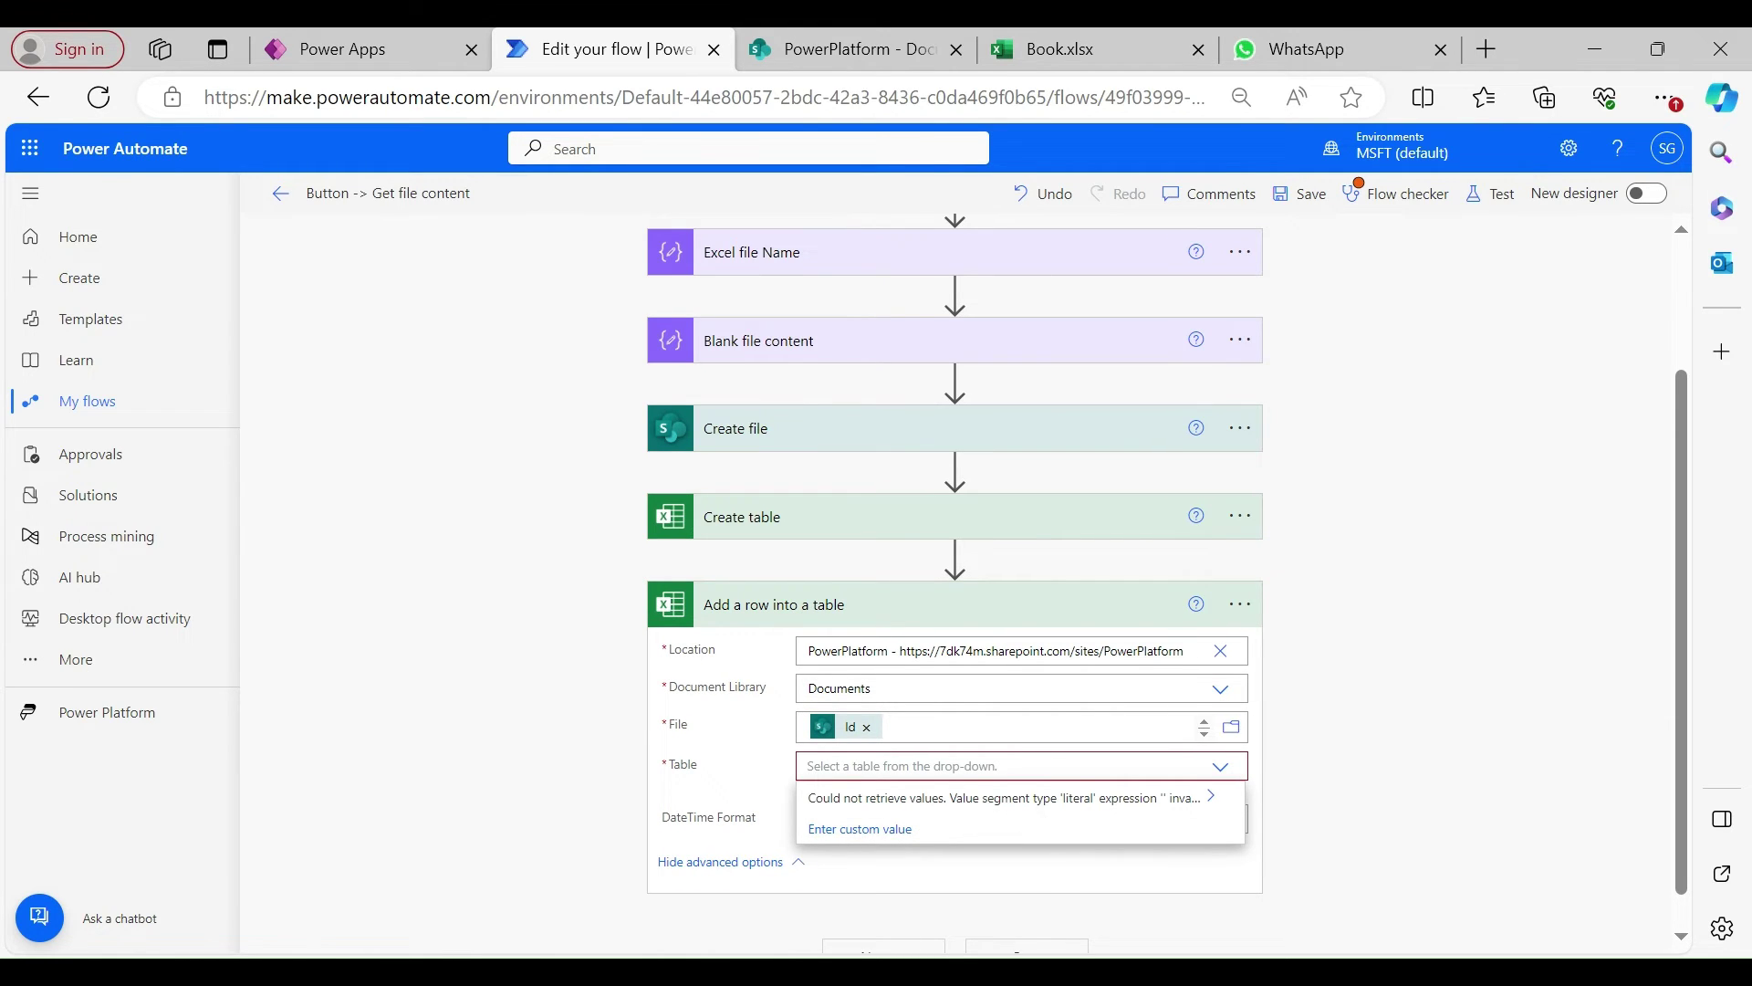
click(1211, 796)
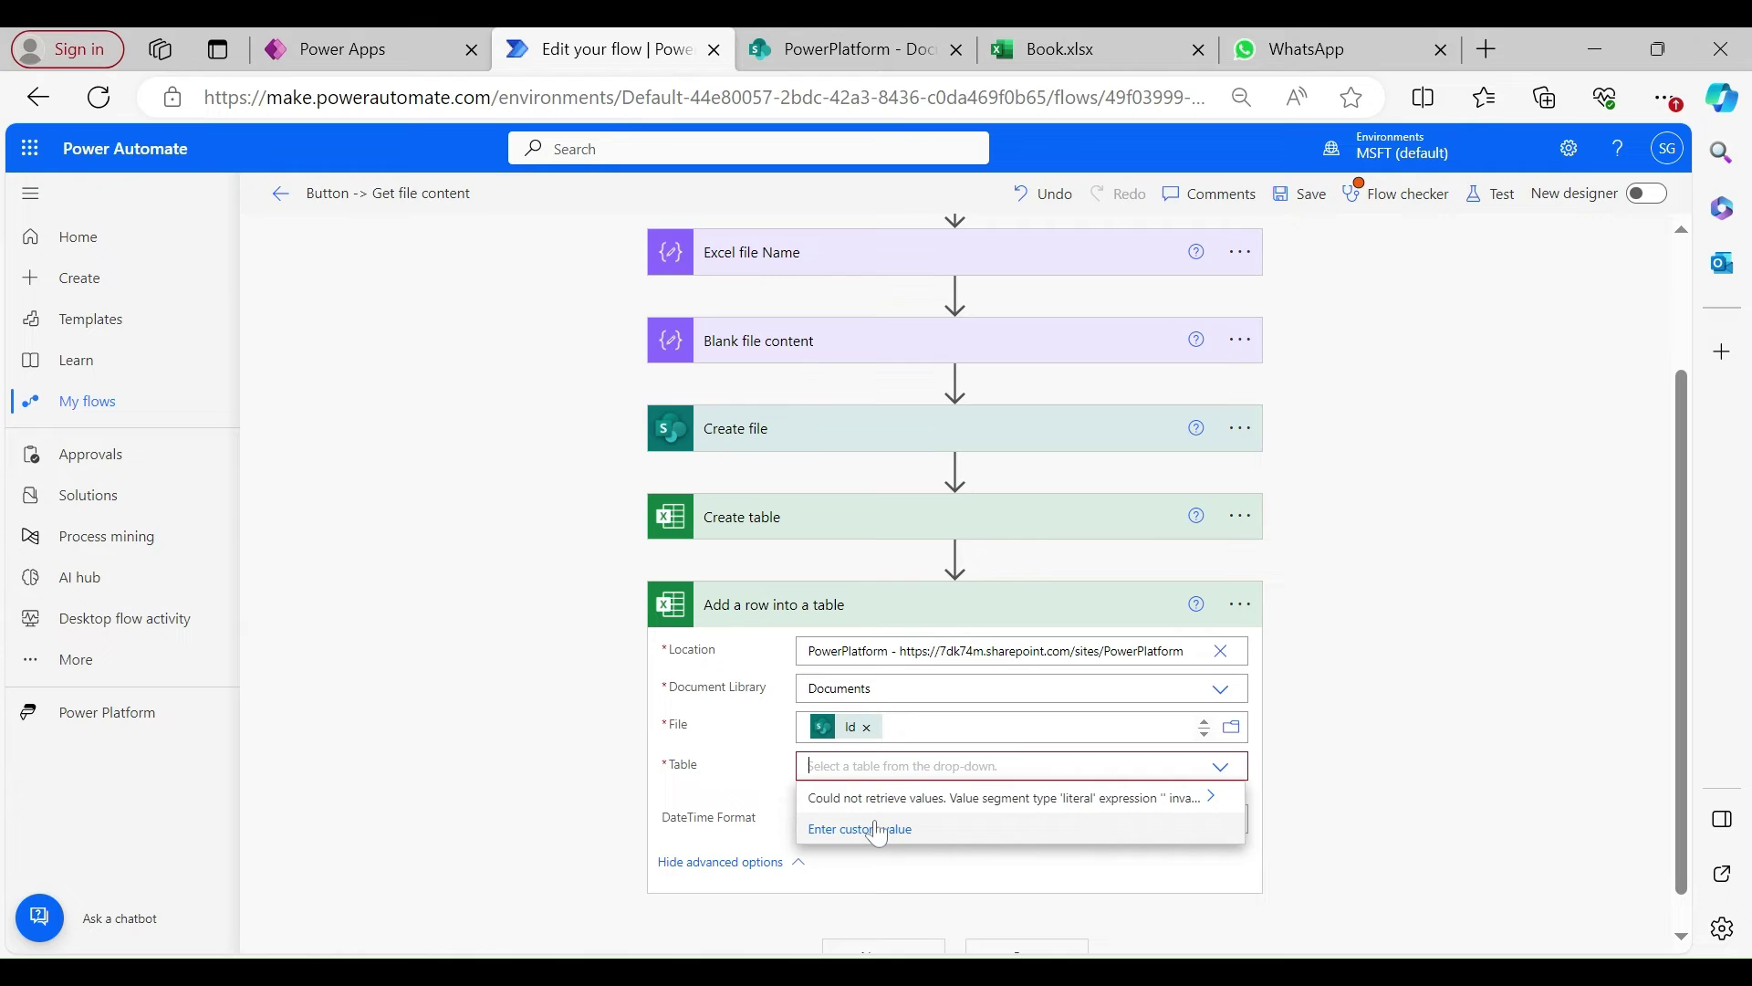
Set the table of Add a row into a table to a custom value using the name dynamic content from Create table.
click(835, 829)
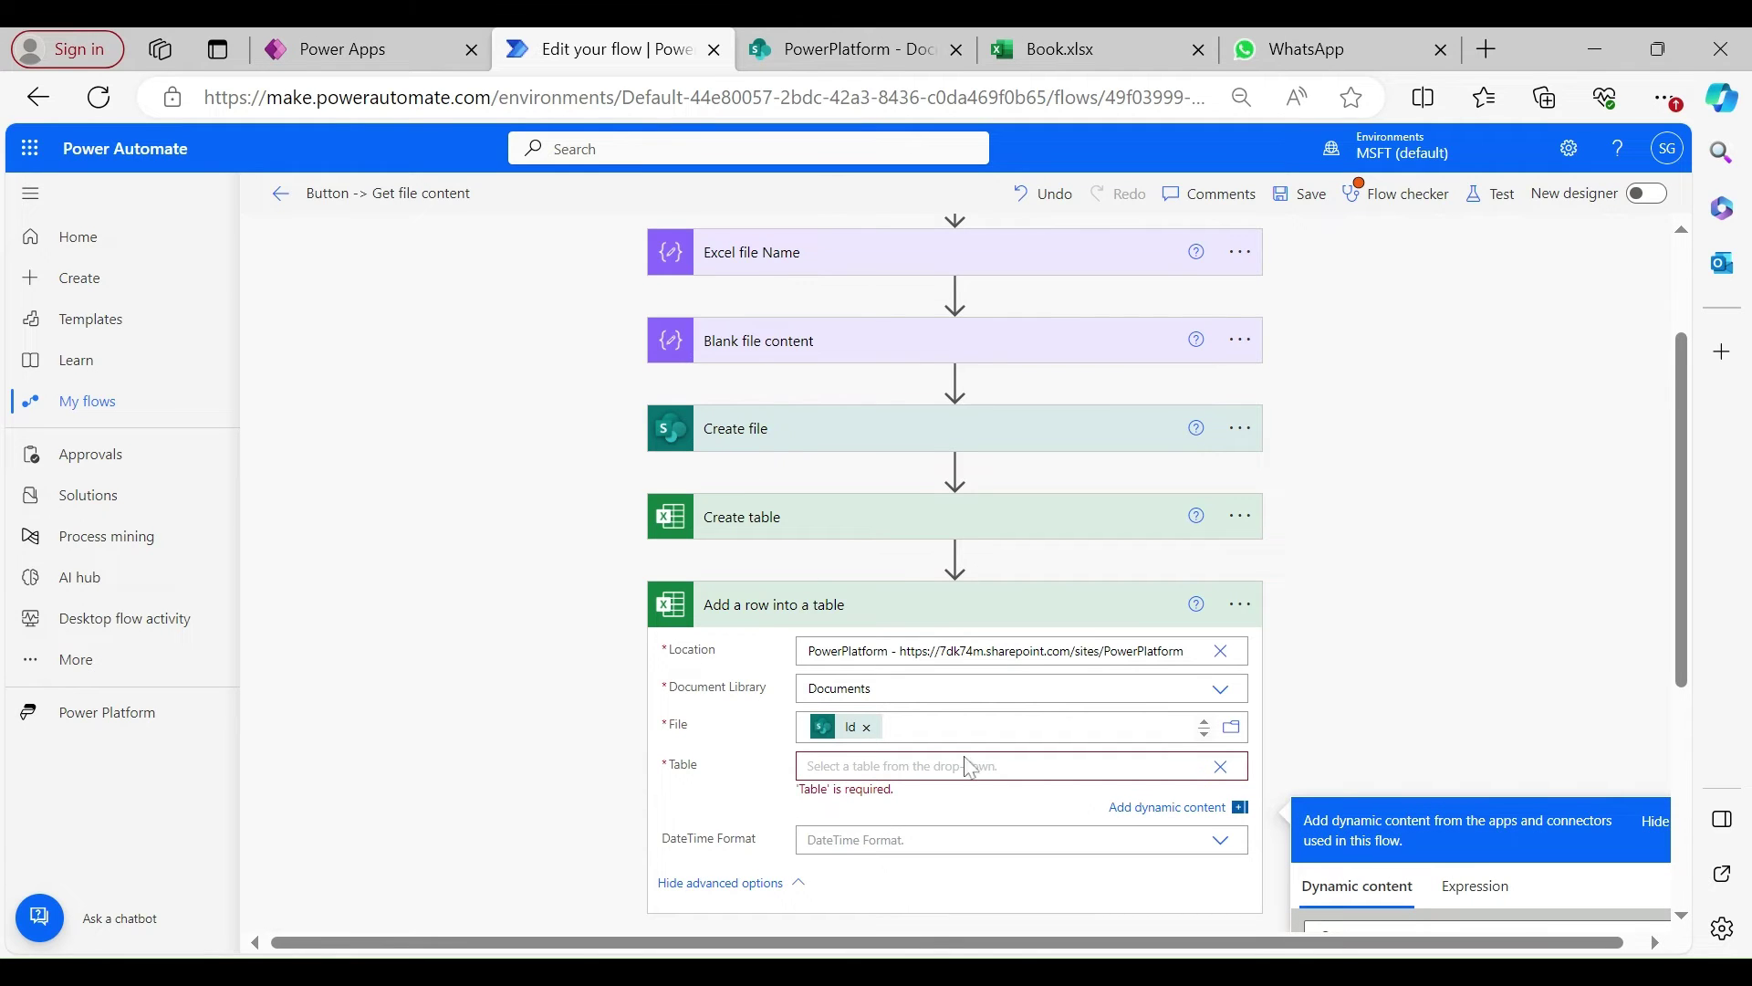
scroll(1670, 725, down, 3)
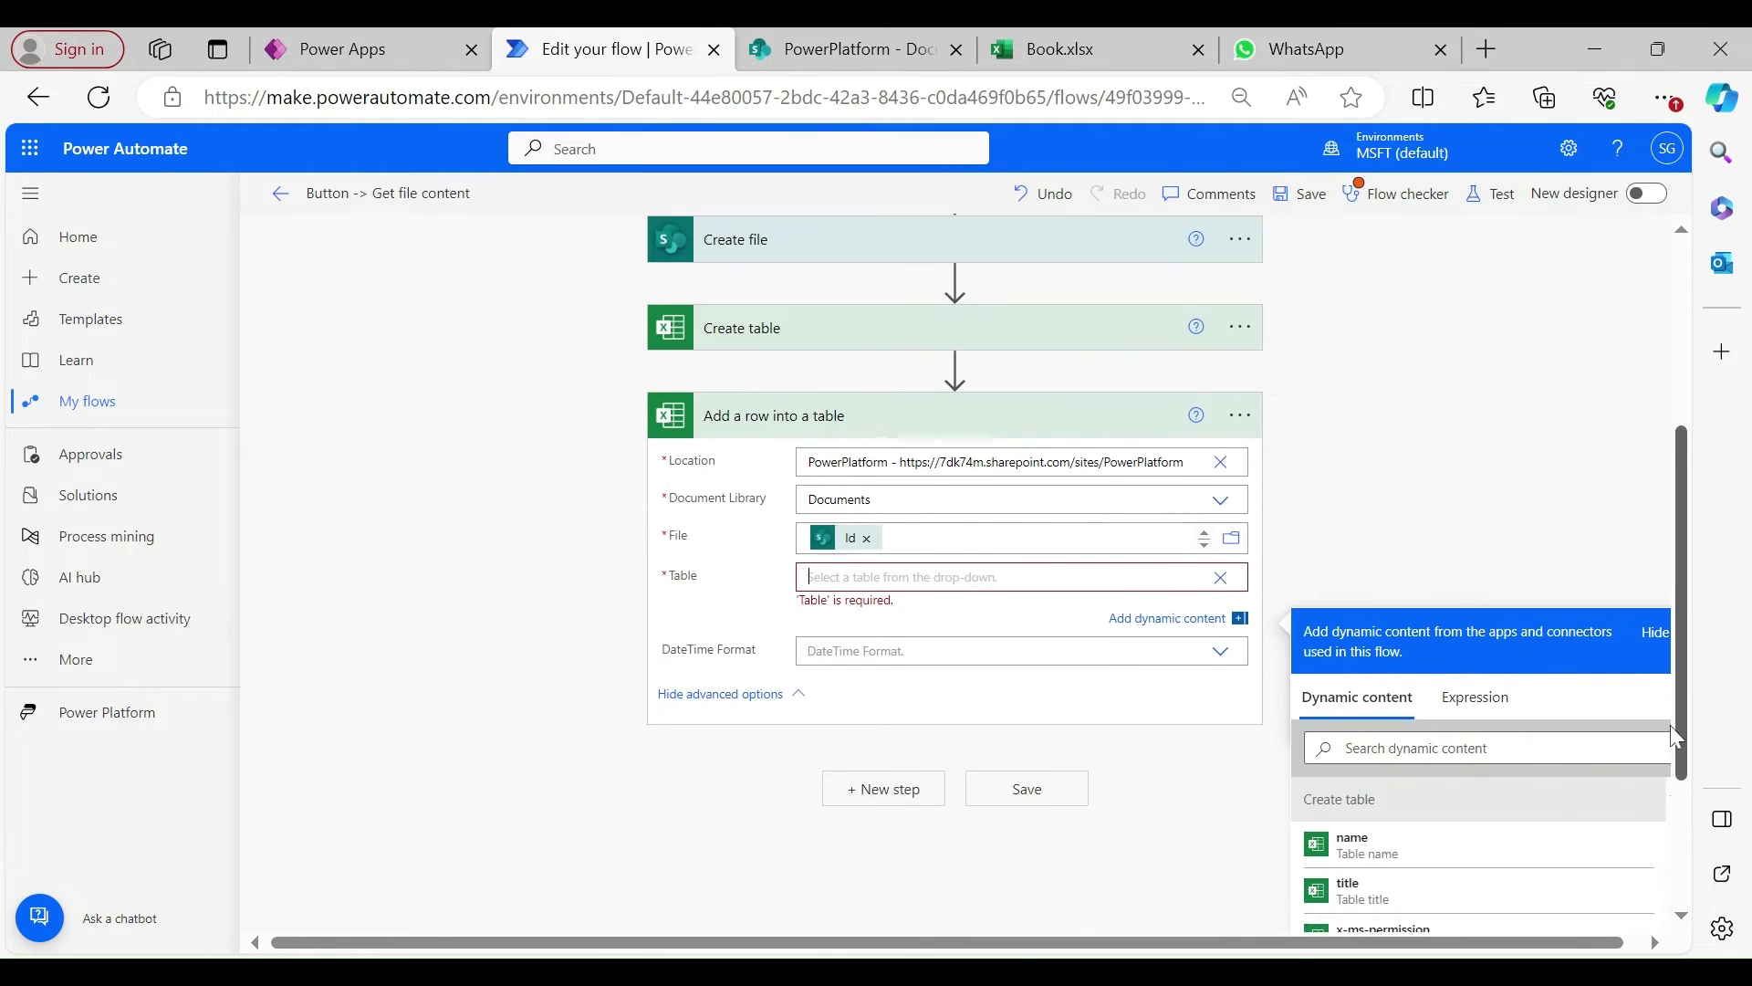
click(1378, 795)
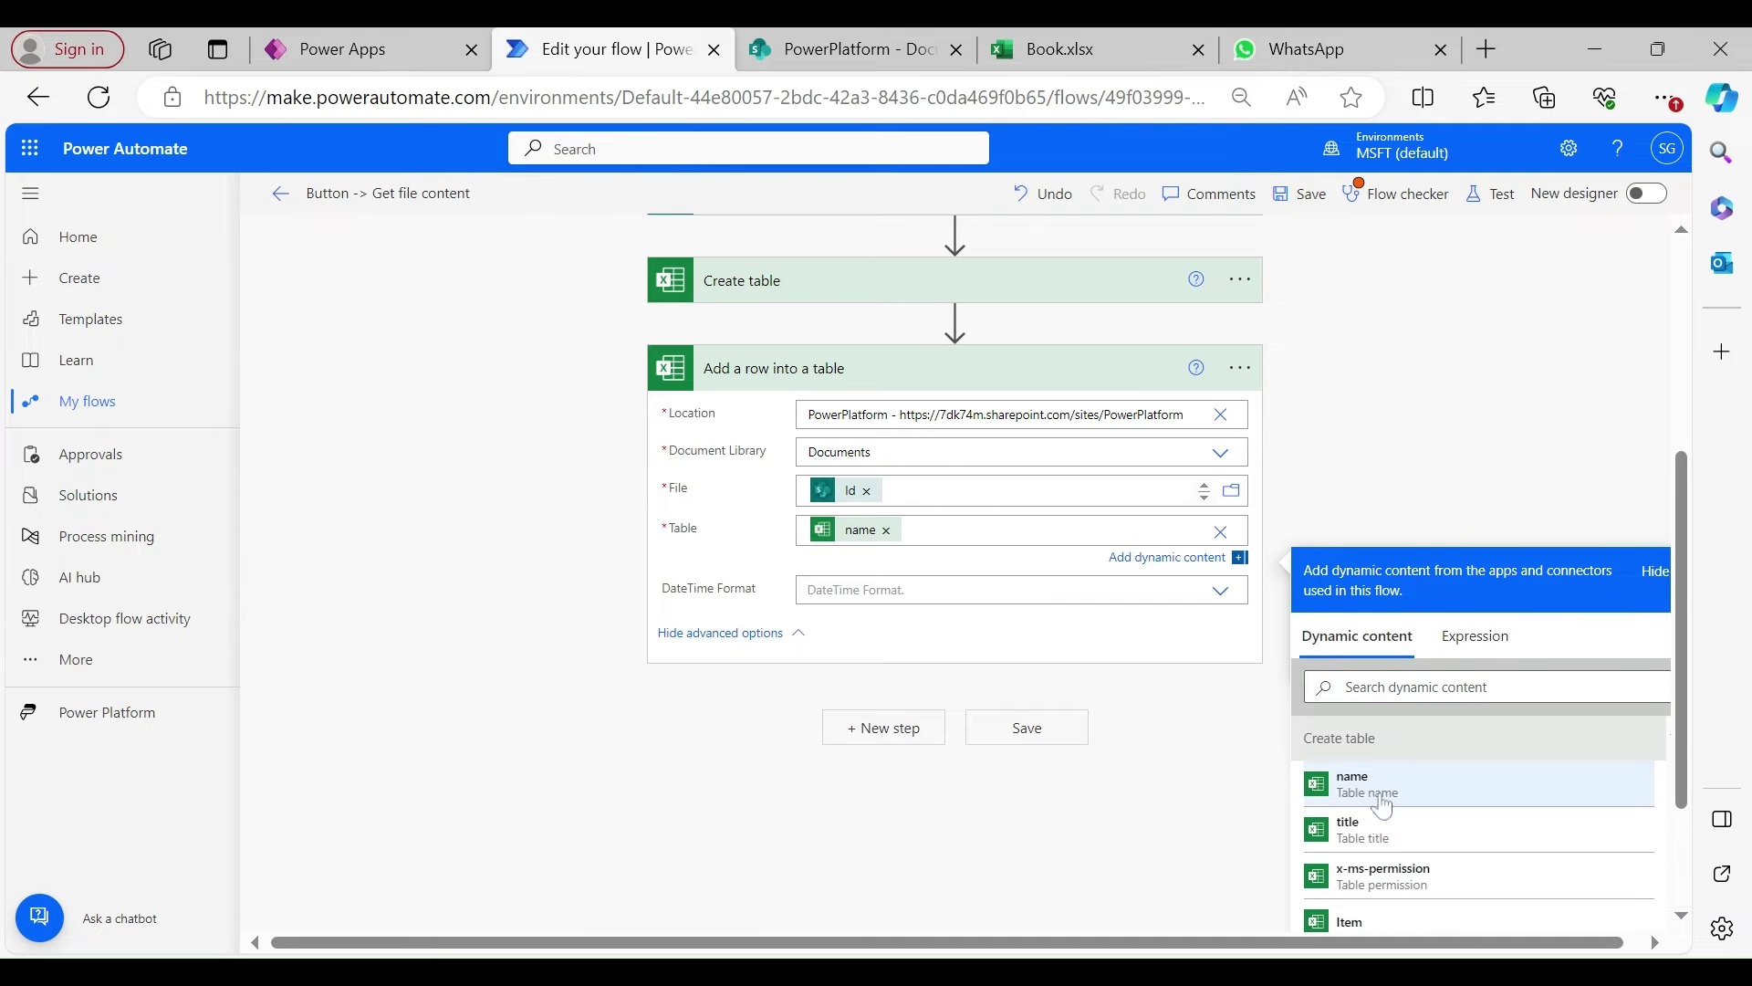
Start the Row value in Add a row into a table with opening and closing braces around an empty line.
click(858, 590)
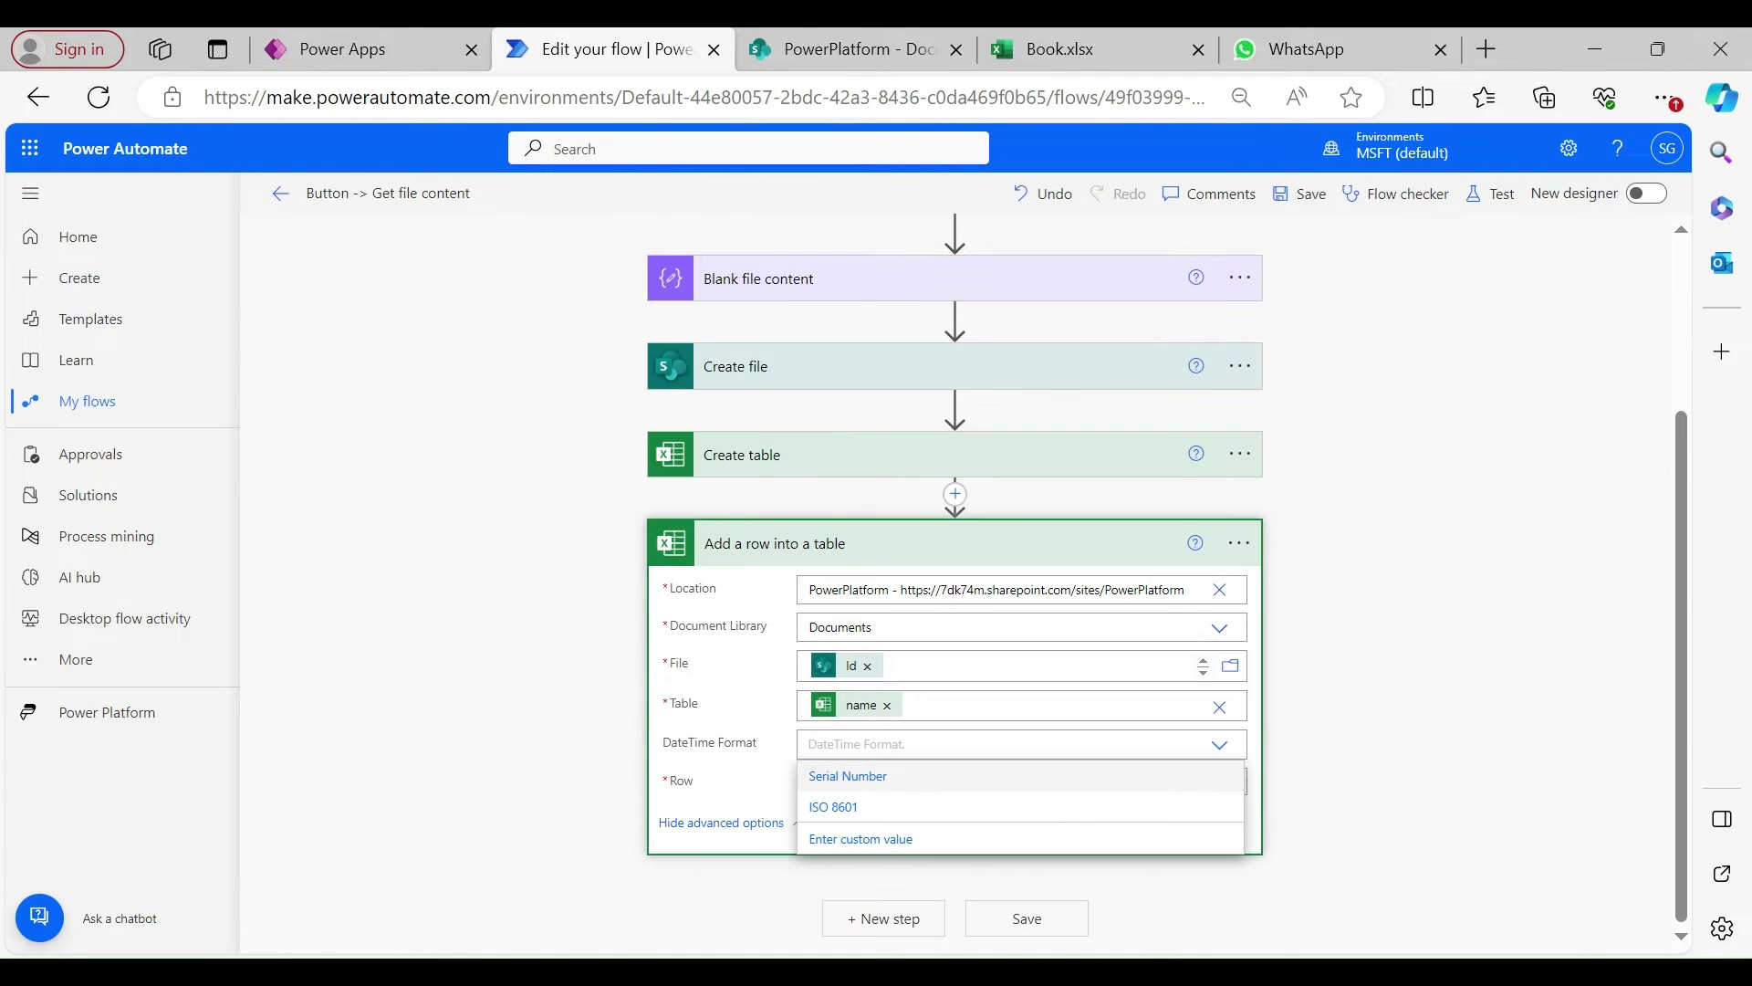
click(1354, 665)
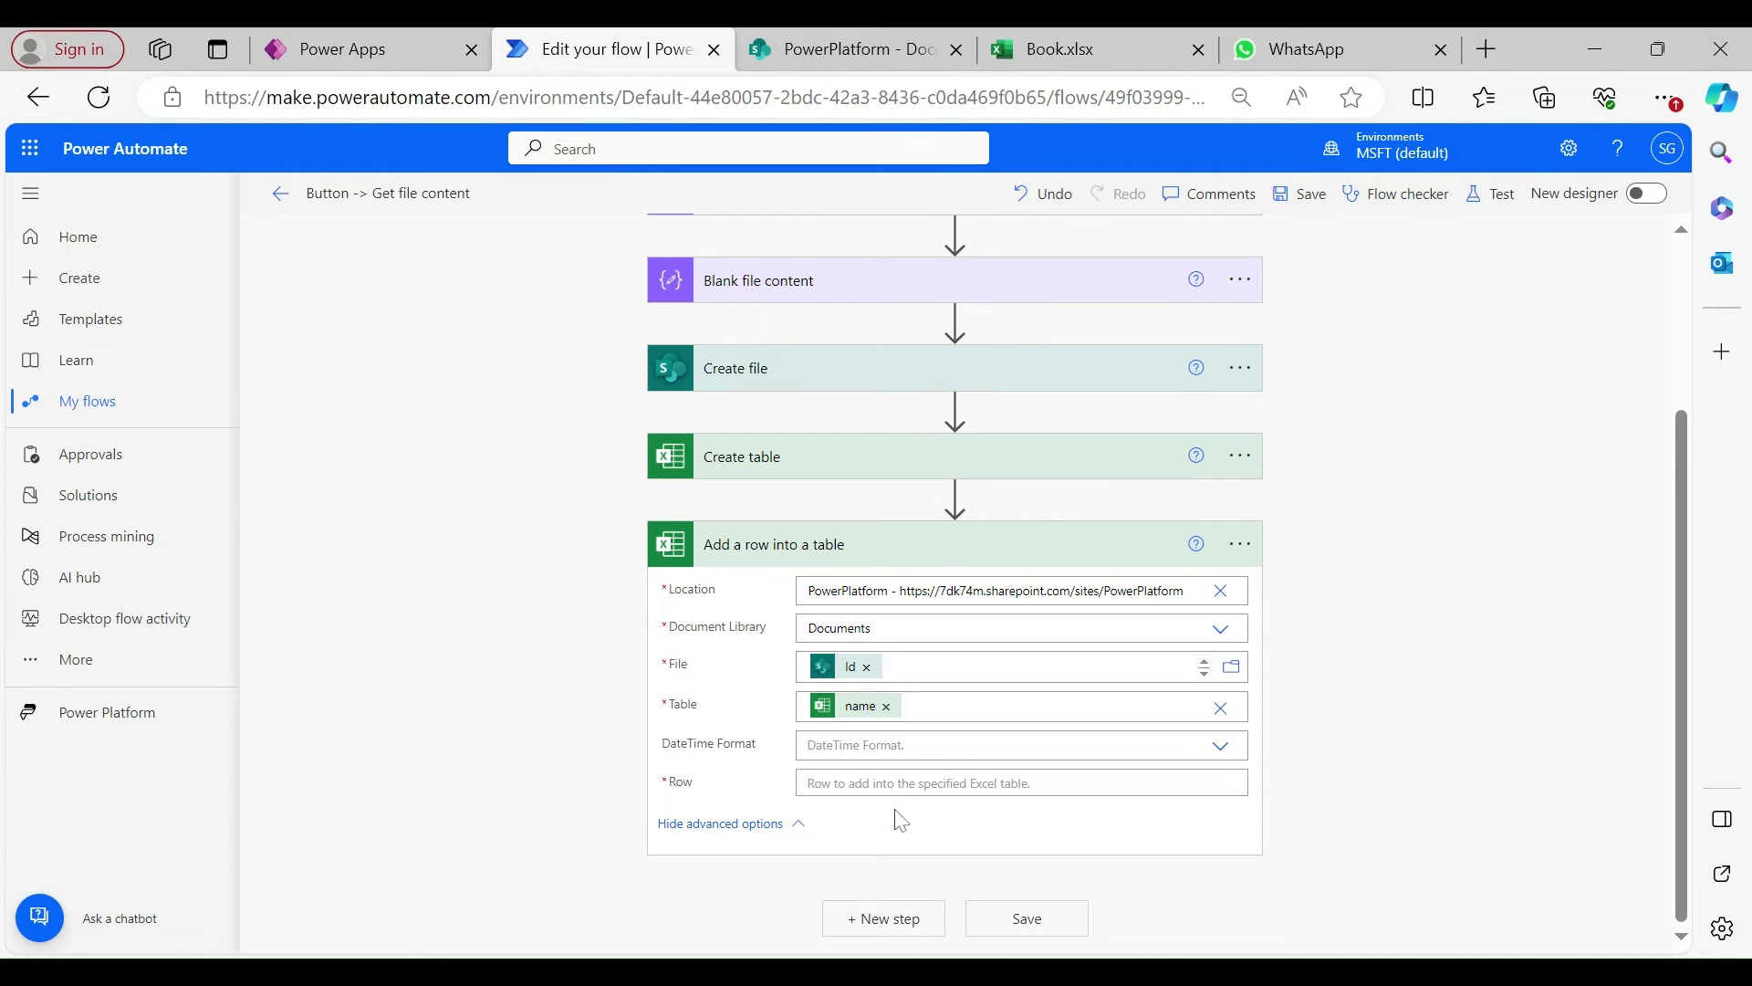
click(922, 783)
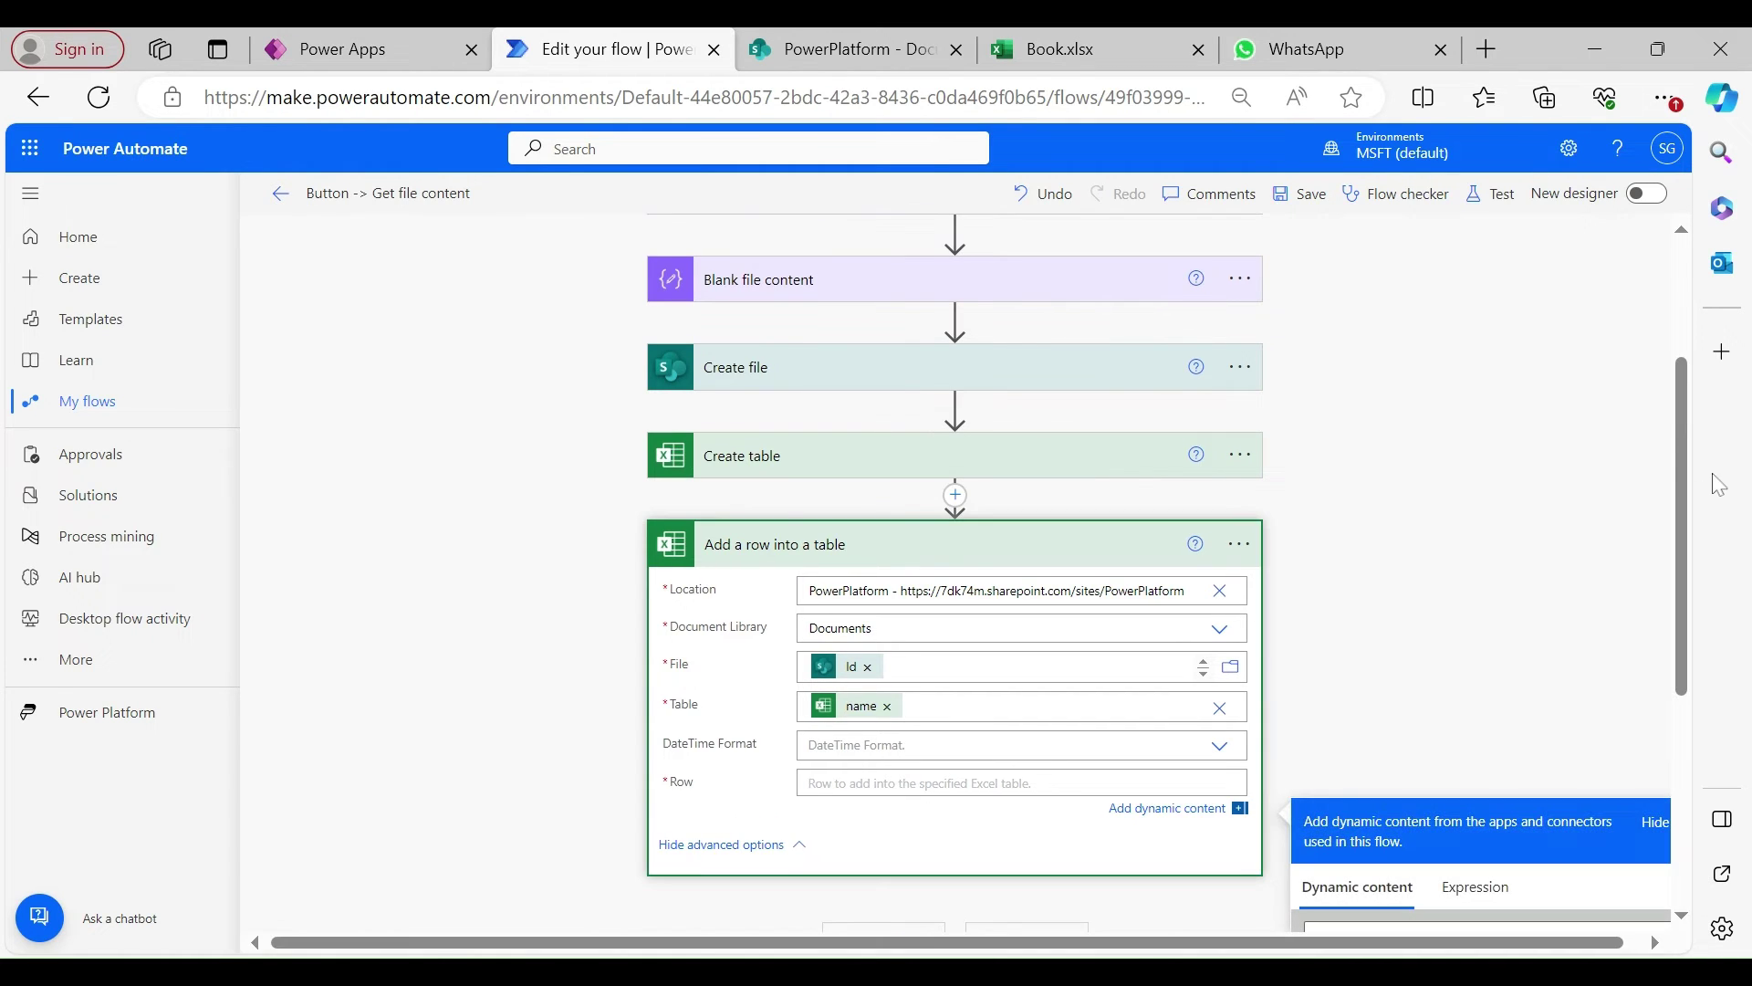
scroll(1688, 502, down, 3)
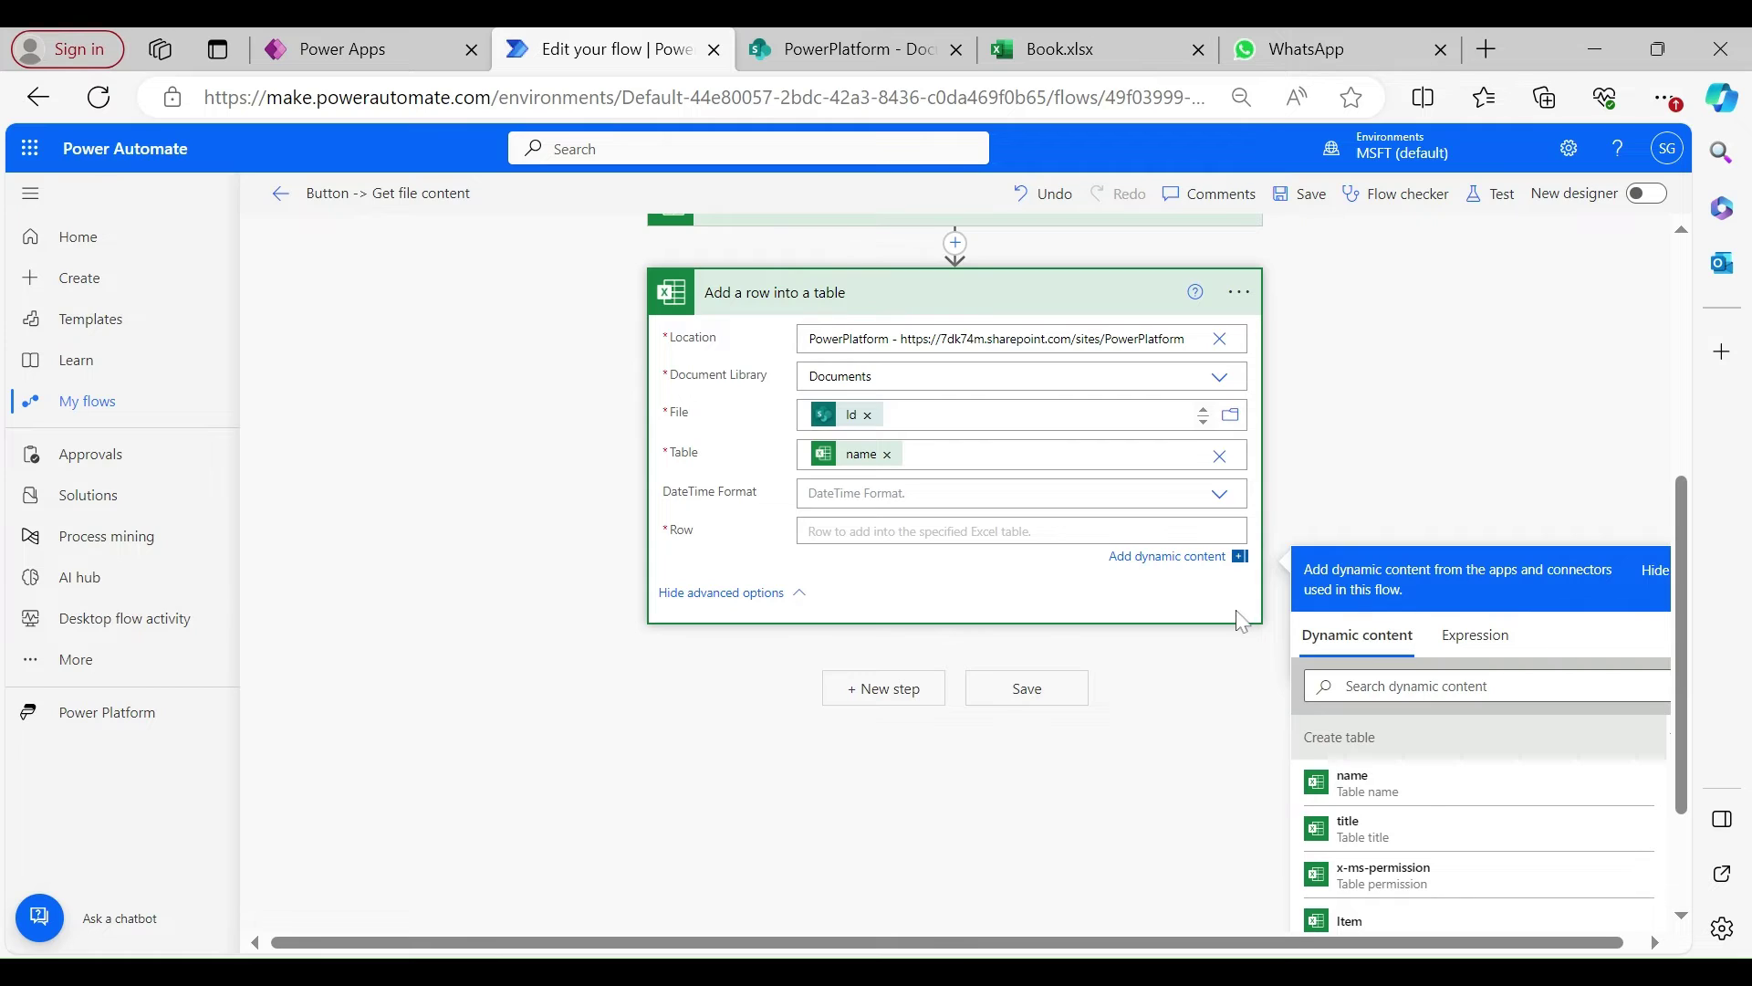
text({)
key(Return)
key(Return)
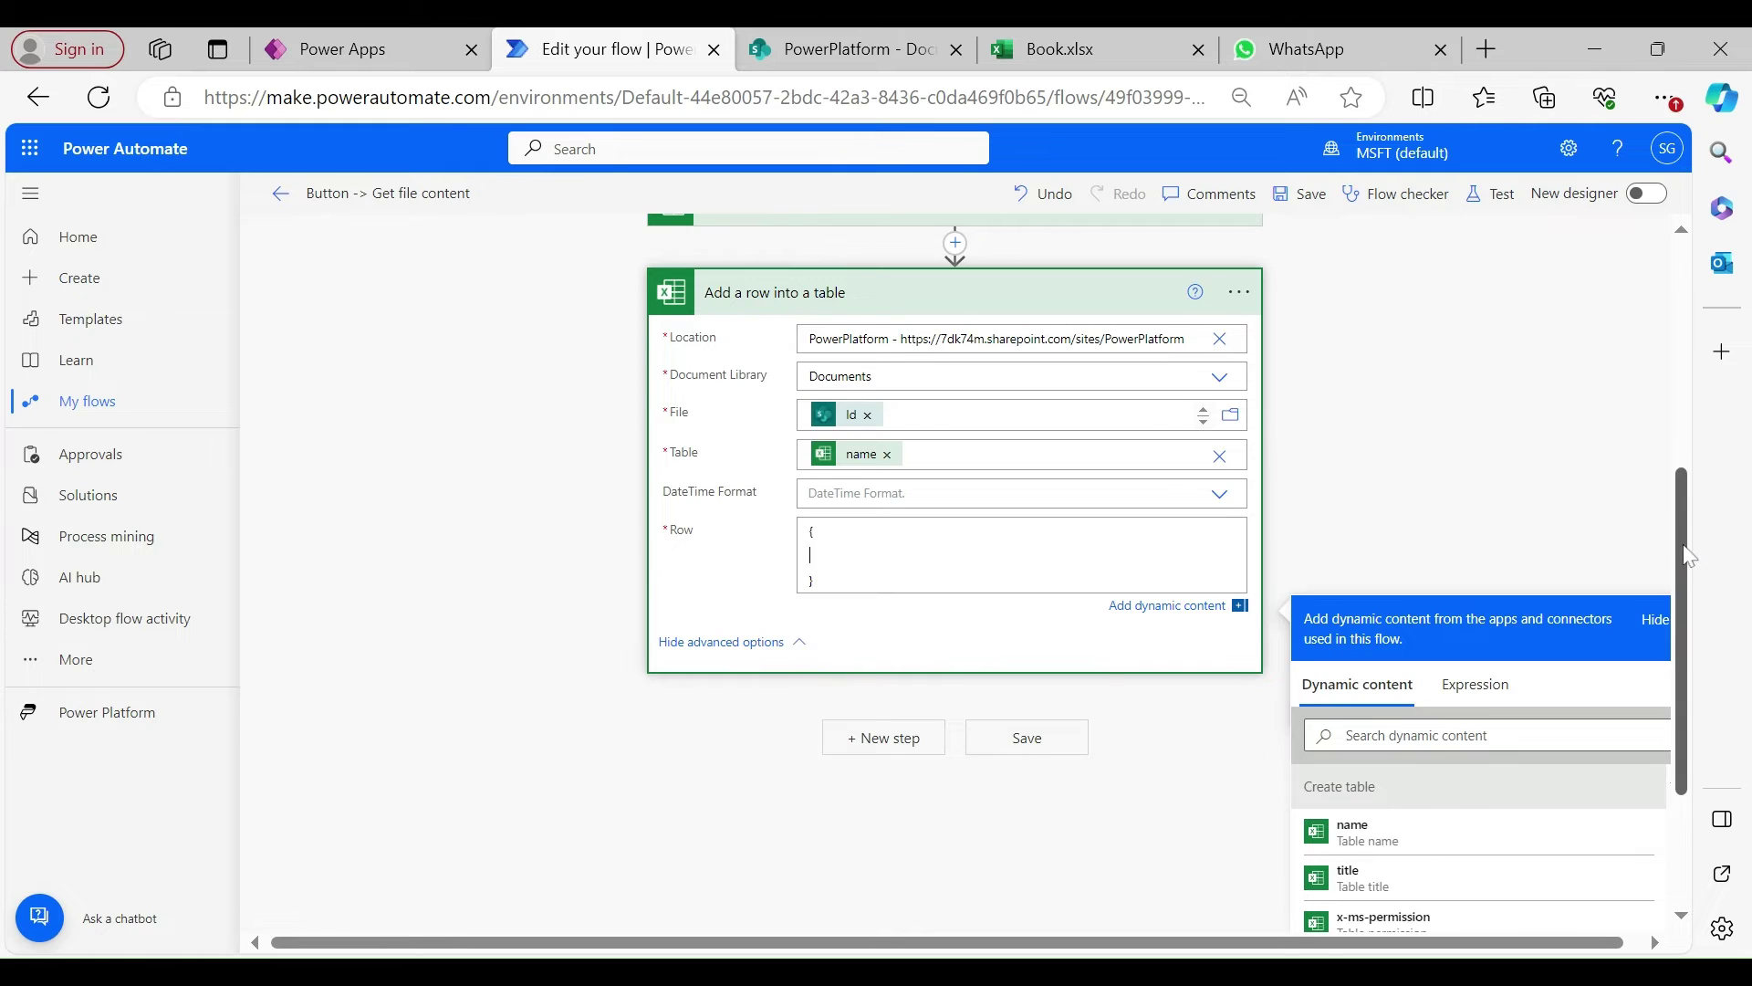
Copy the column names from Create table into the empty line between the braces of the Row value in Add a row into a table.
scroll(1056, 420, up, 3)
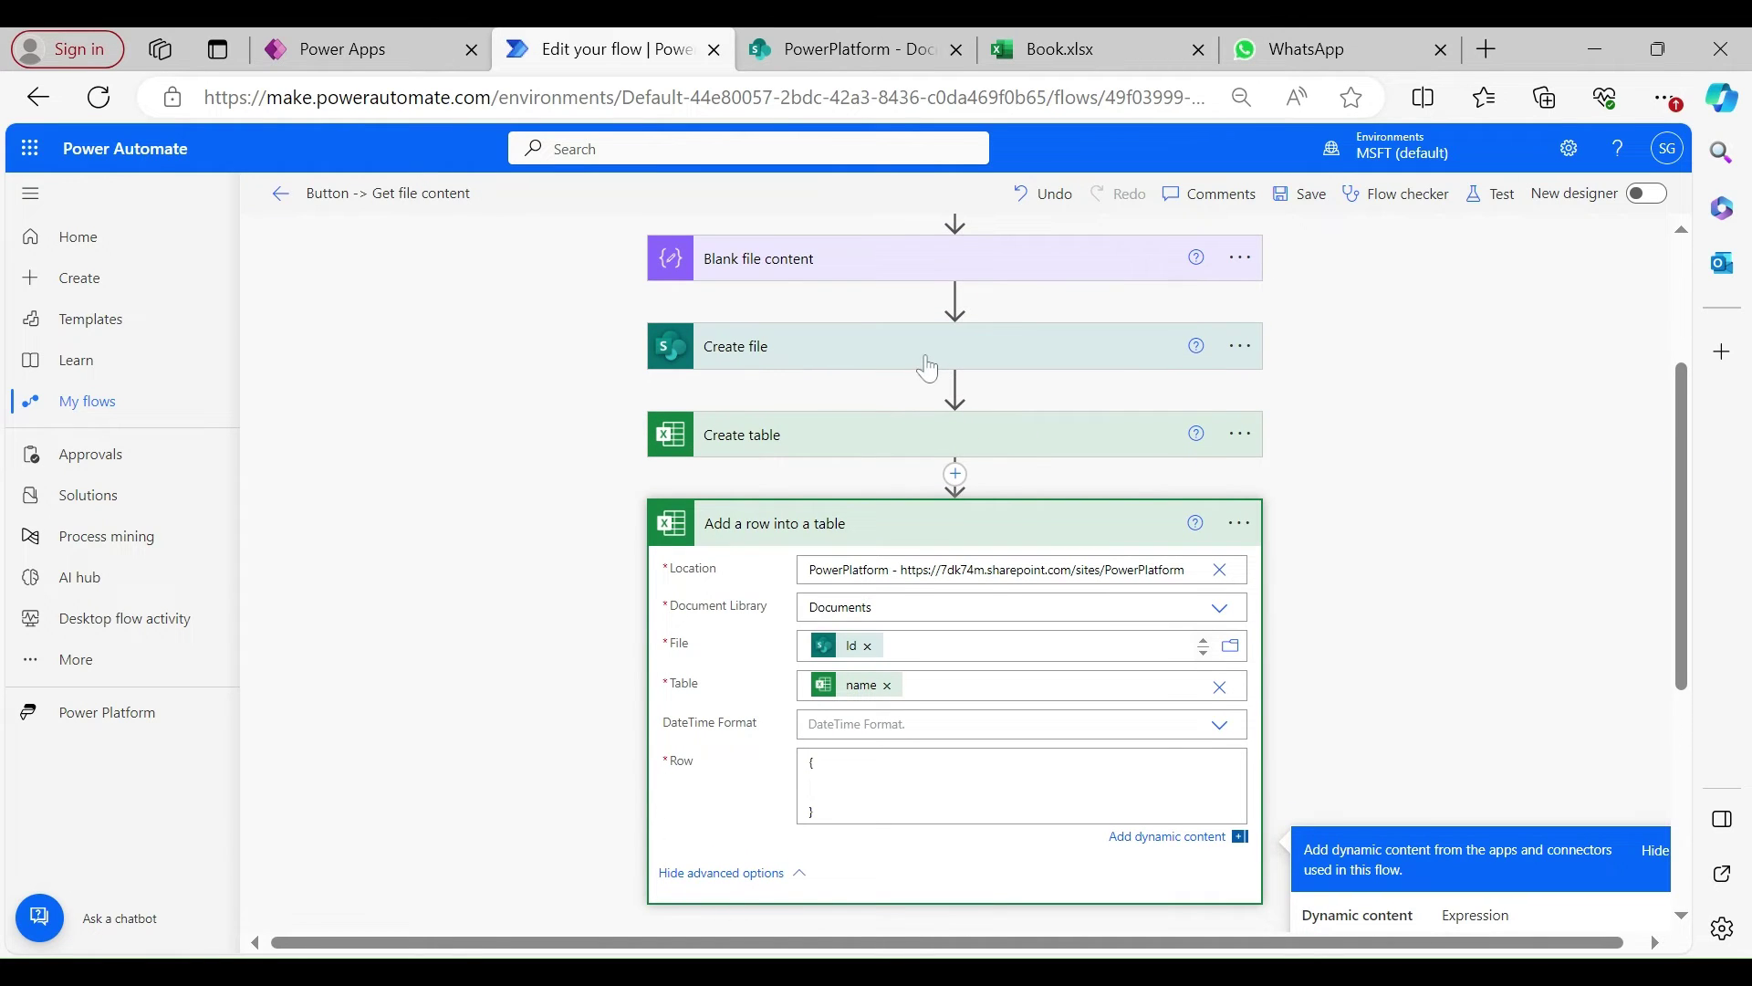
click(861, 450)
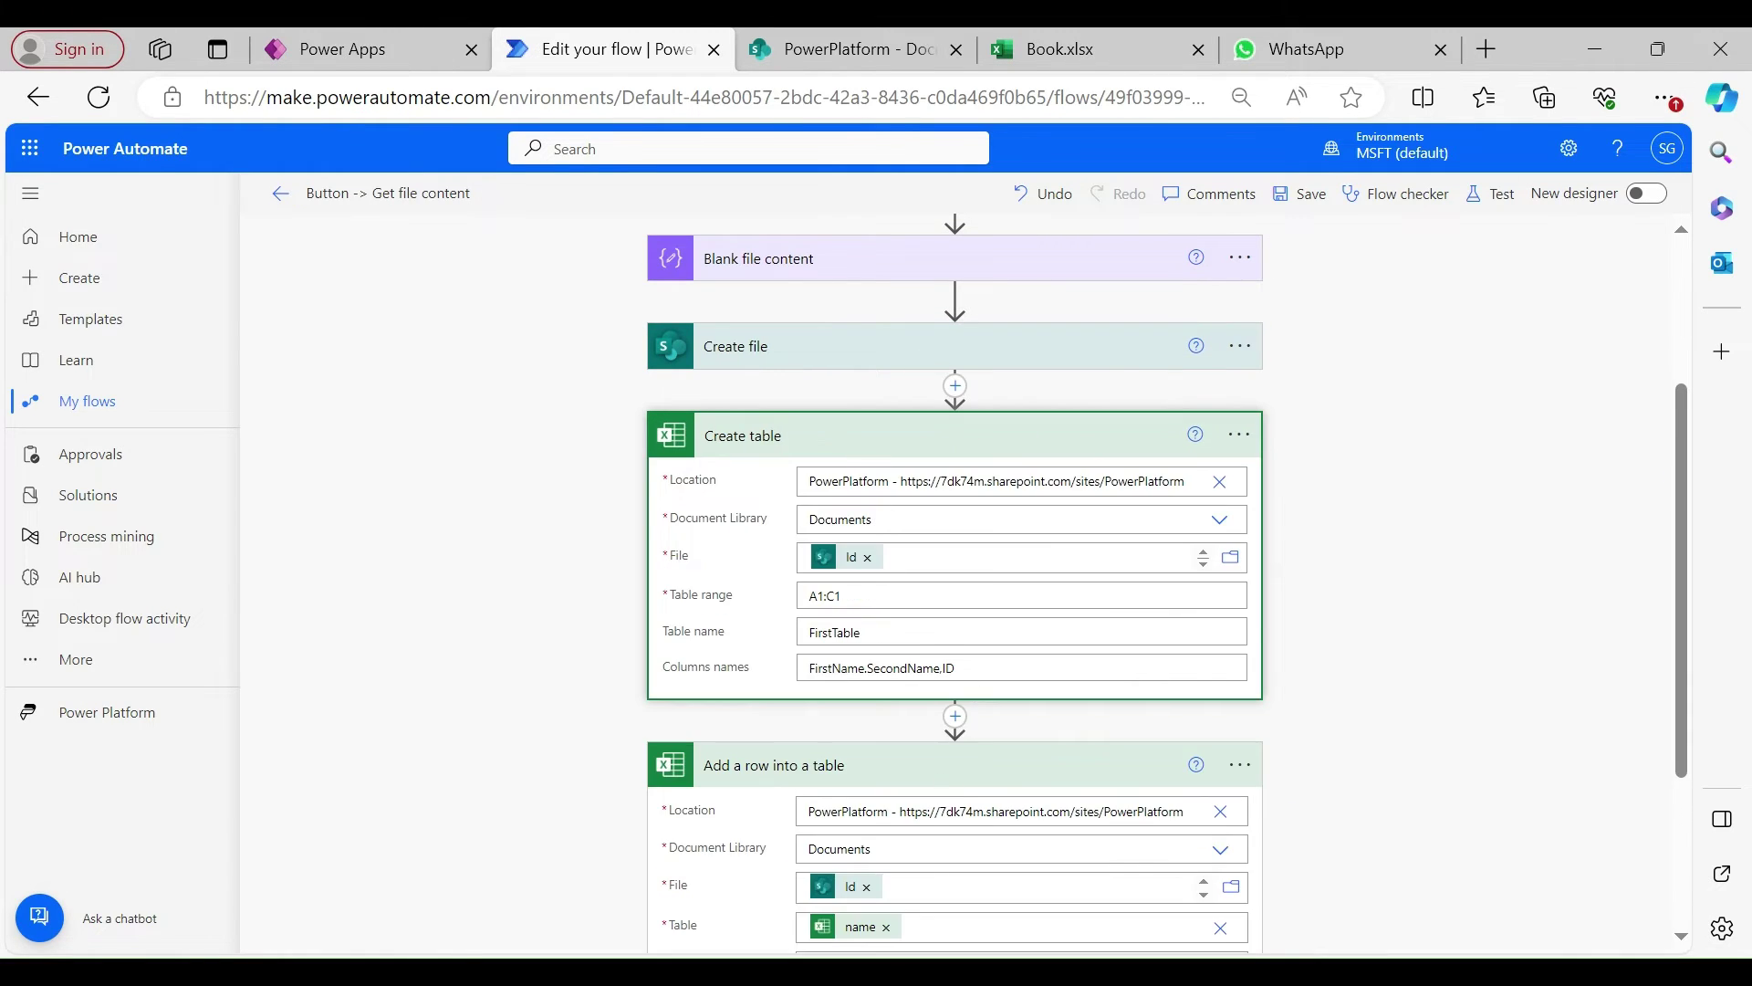
triple_click(954, 668)
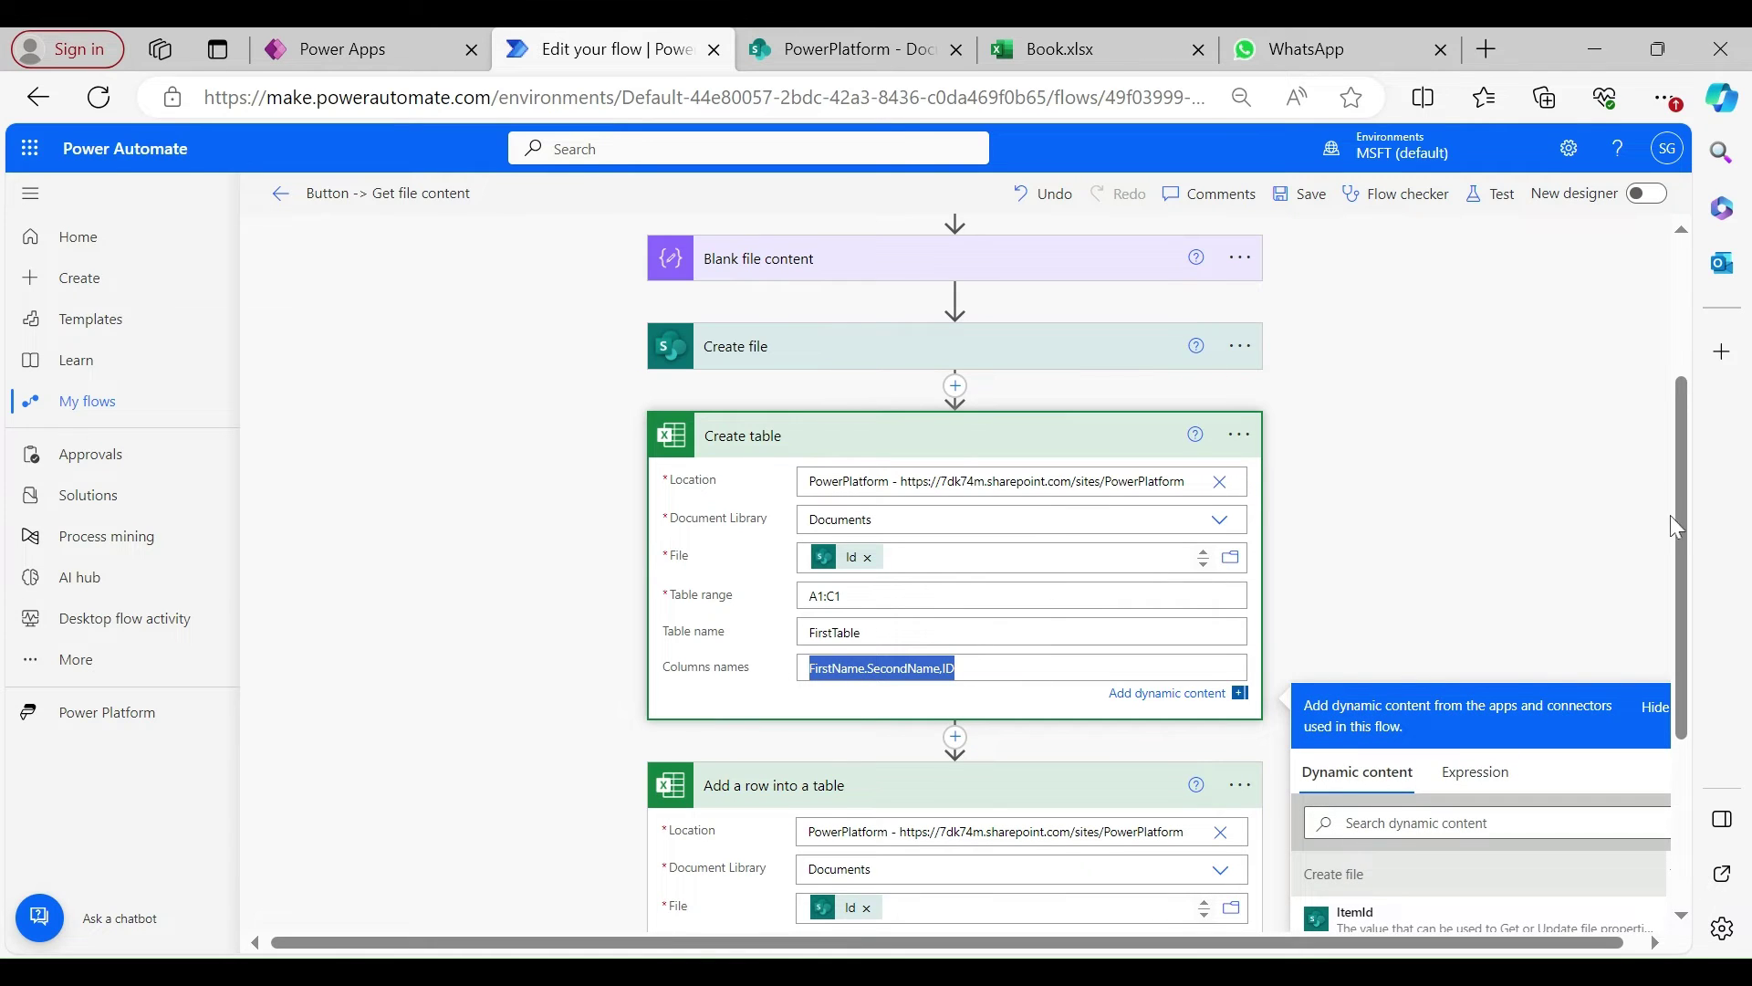
key(ctrl+c)
scroll(1676, 517, down, 4)
click(867, 717)
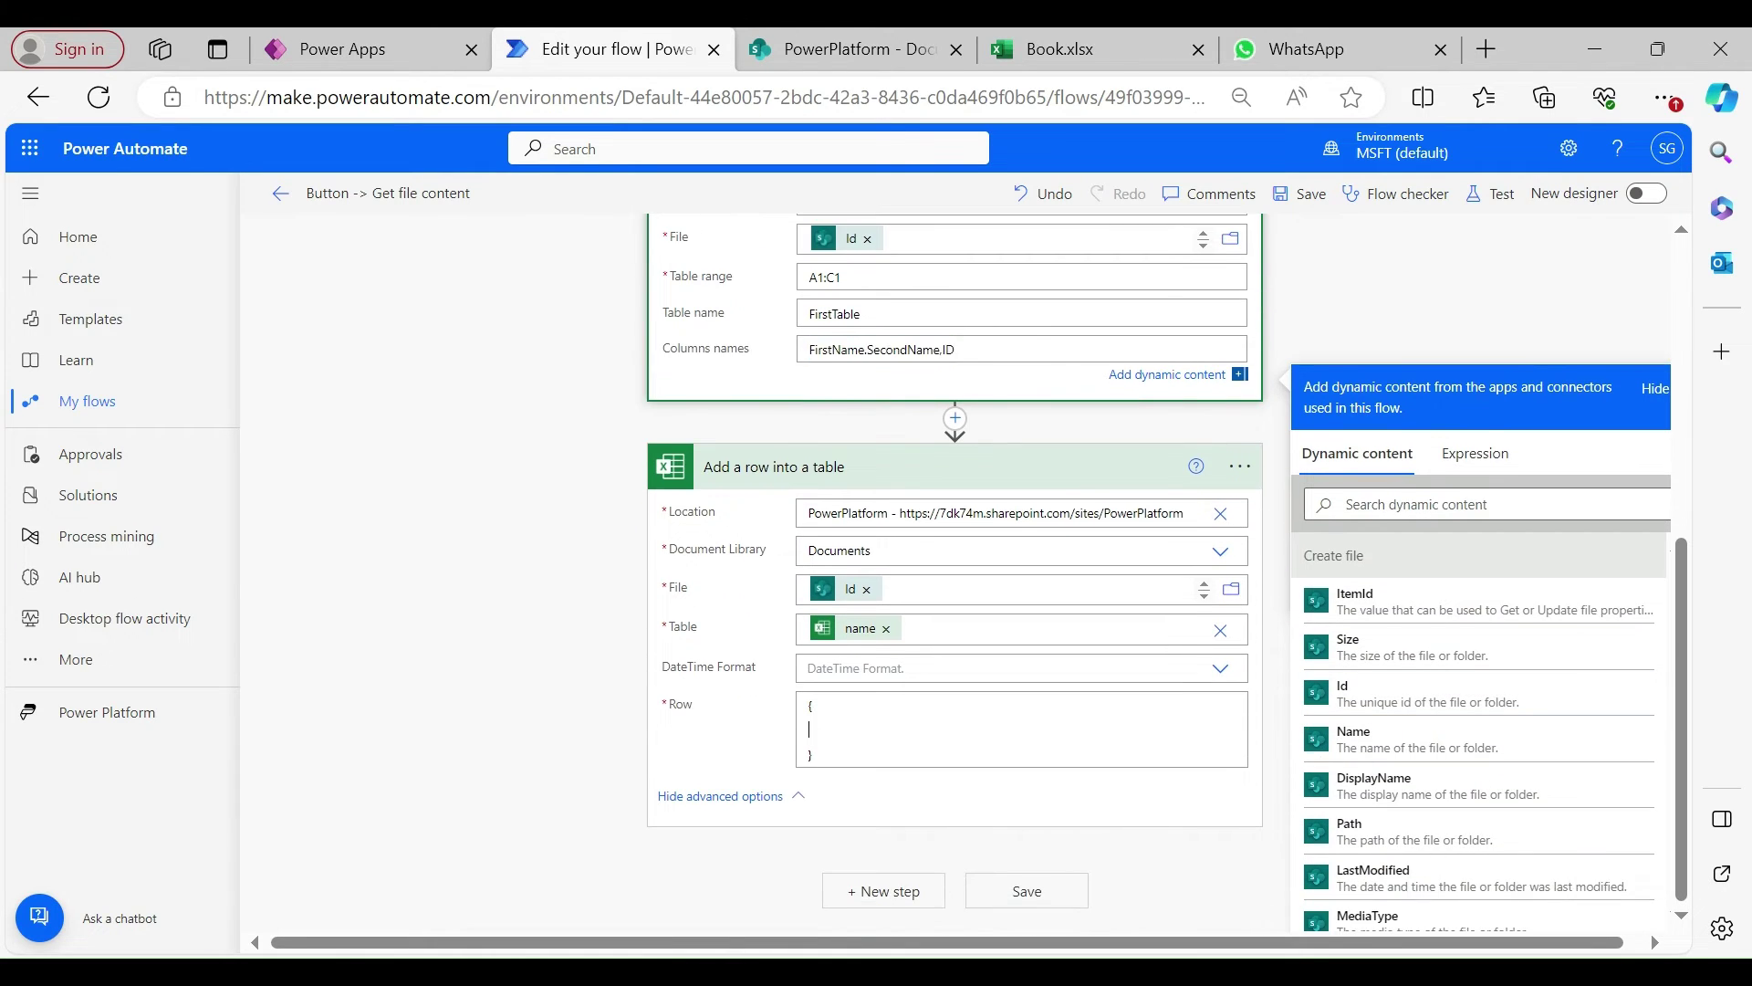
key(ctrl+v)
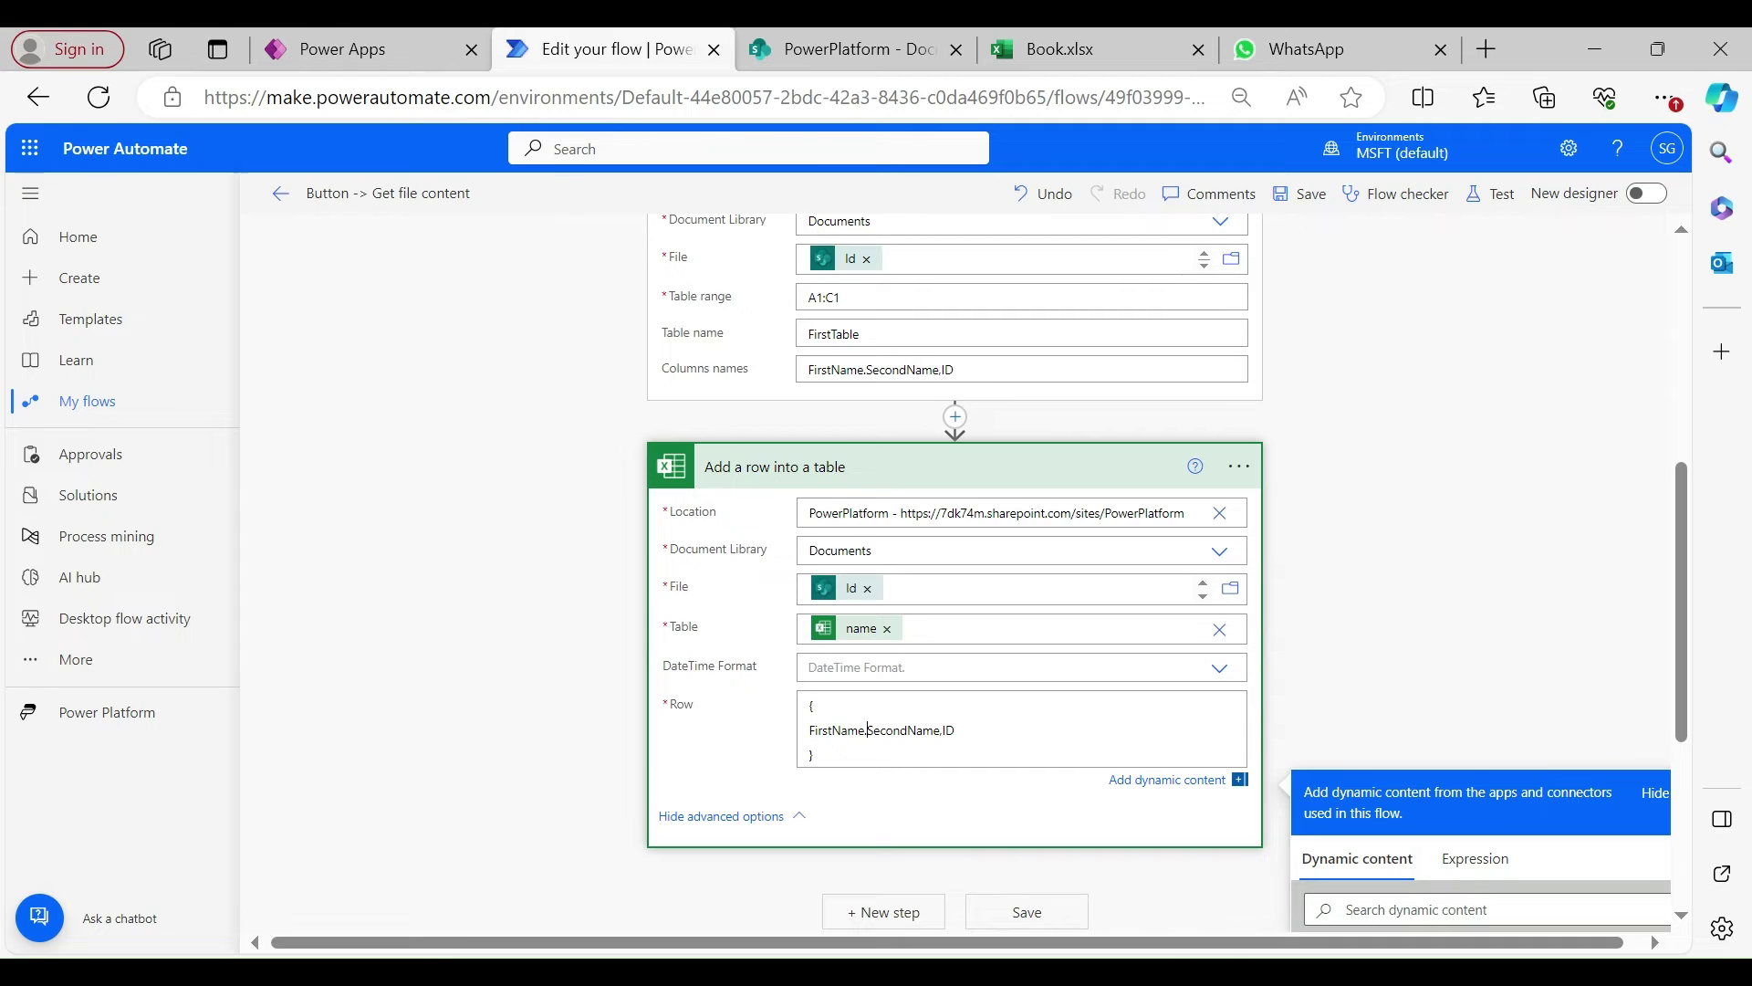
Split the pasted column names in the Row value into separate lines for FirstName, SecondName and ID without the separators.
key(BackSpace)
key(Return)
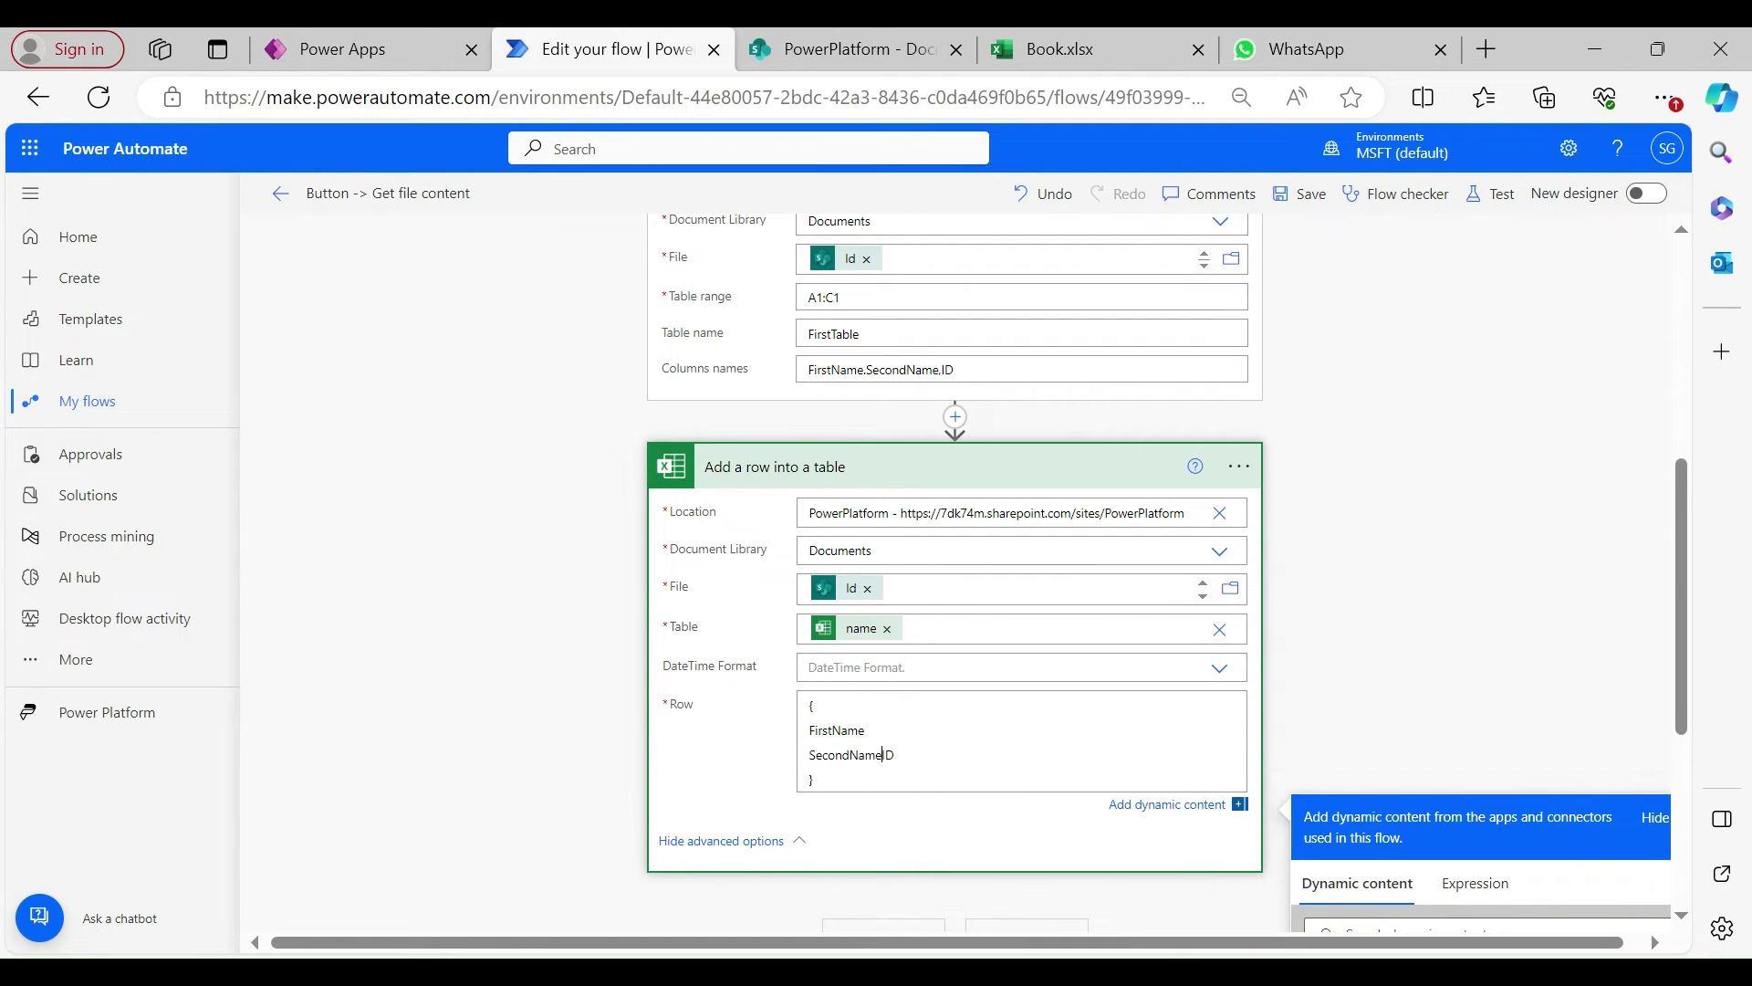
key(Return)
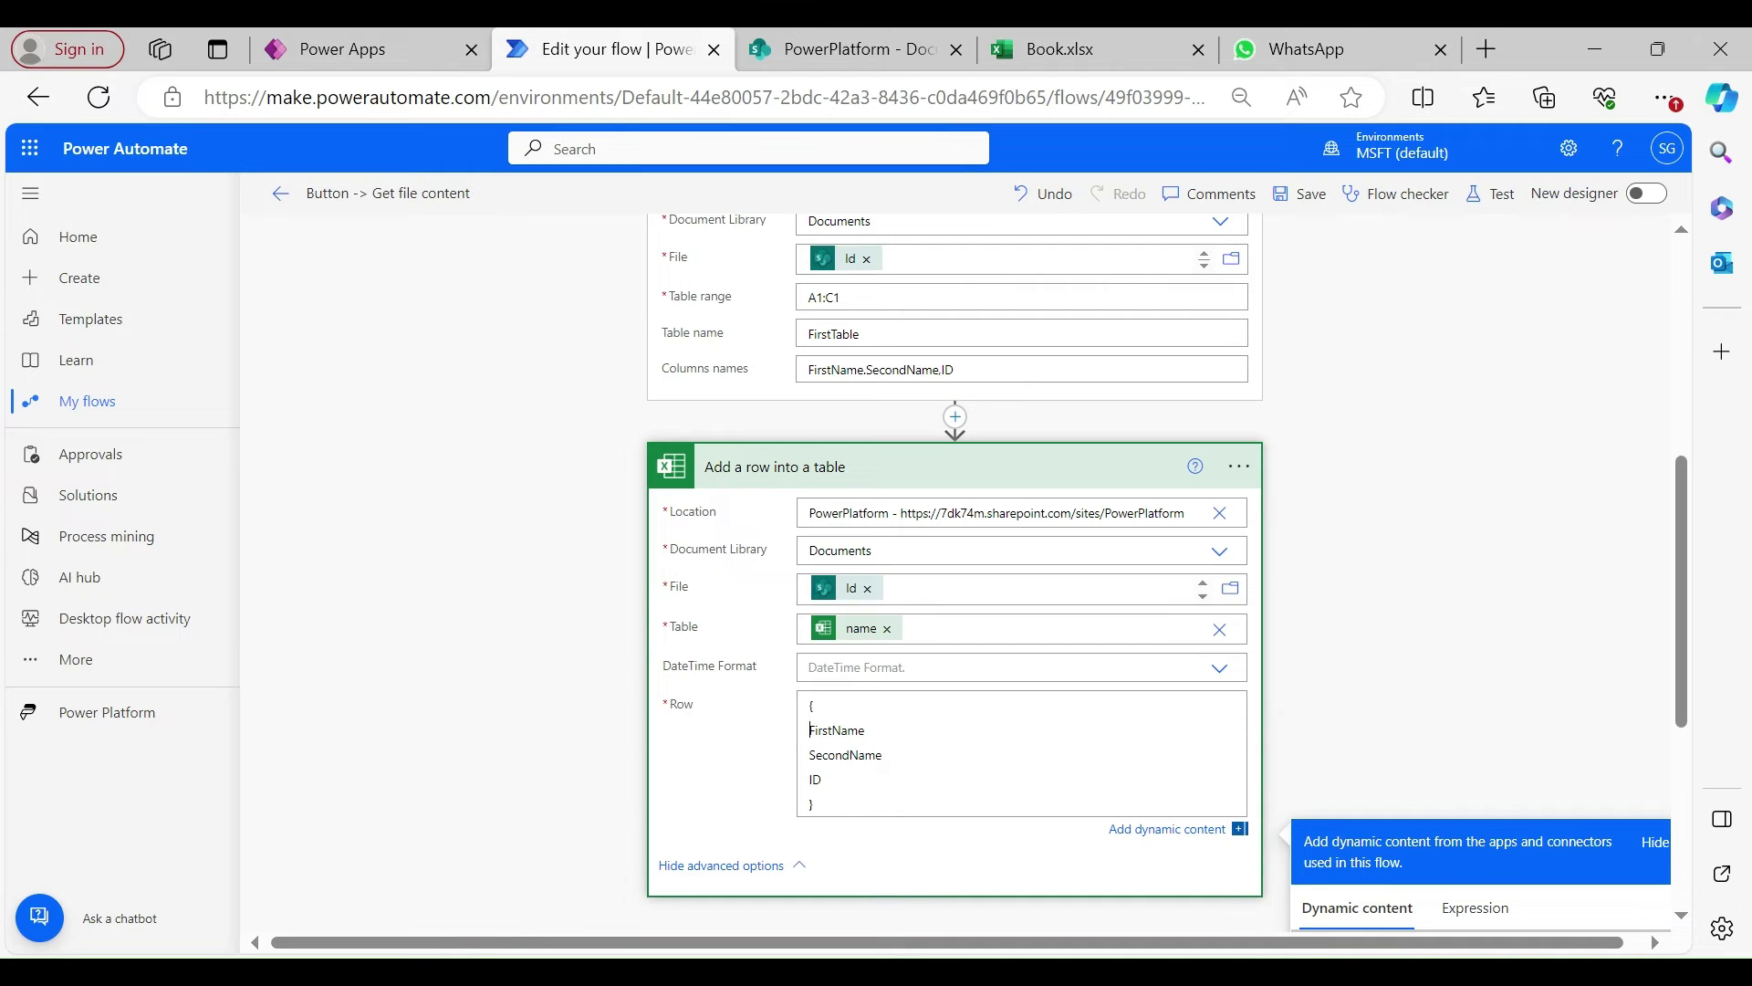
Turn the Row lines into quoted JSON pairs, with sample names for FirstName and SecondName and "1" for ID.
click(811, 730)
text("ID":"1)
text(")
text(umit")
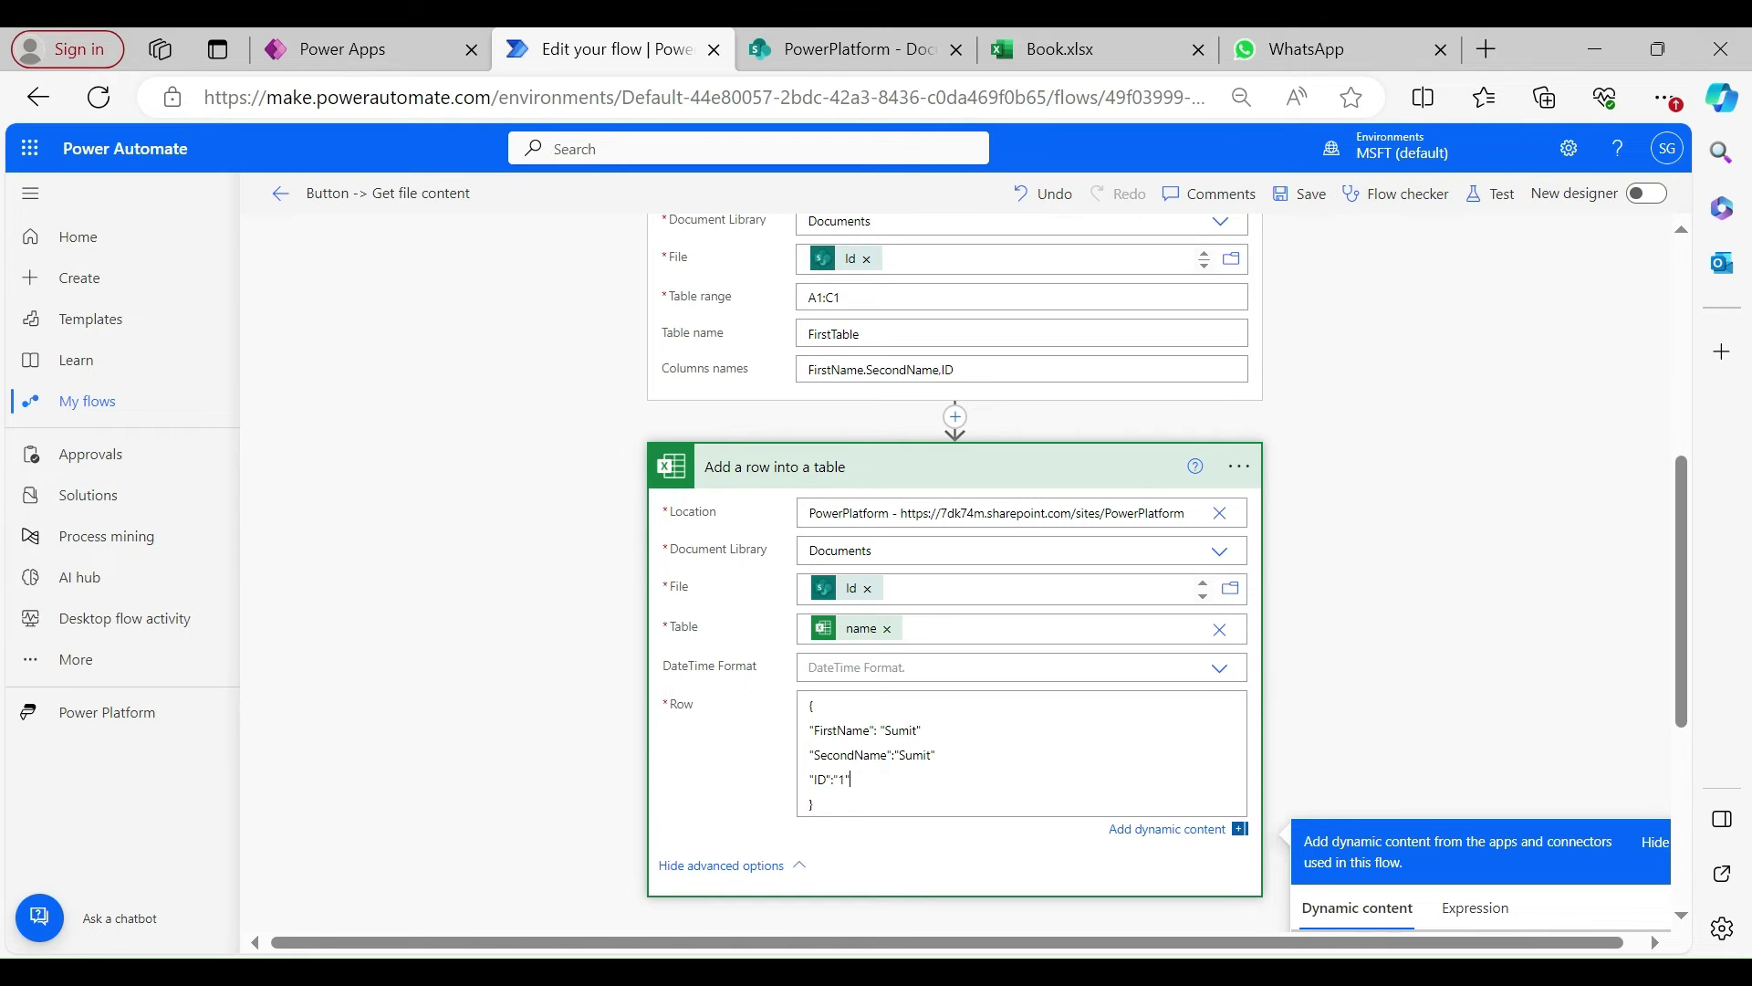
Try to test the flow, and add commas after the FirstName and SecondName entries in the Row JSON.
click(1493, 199)
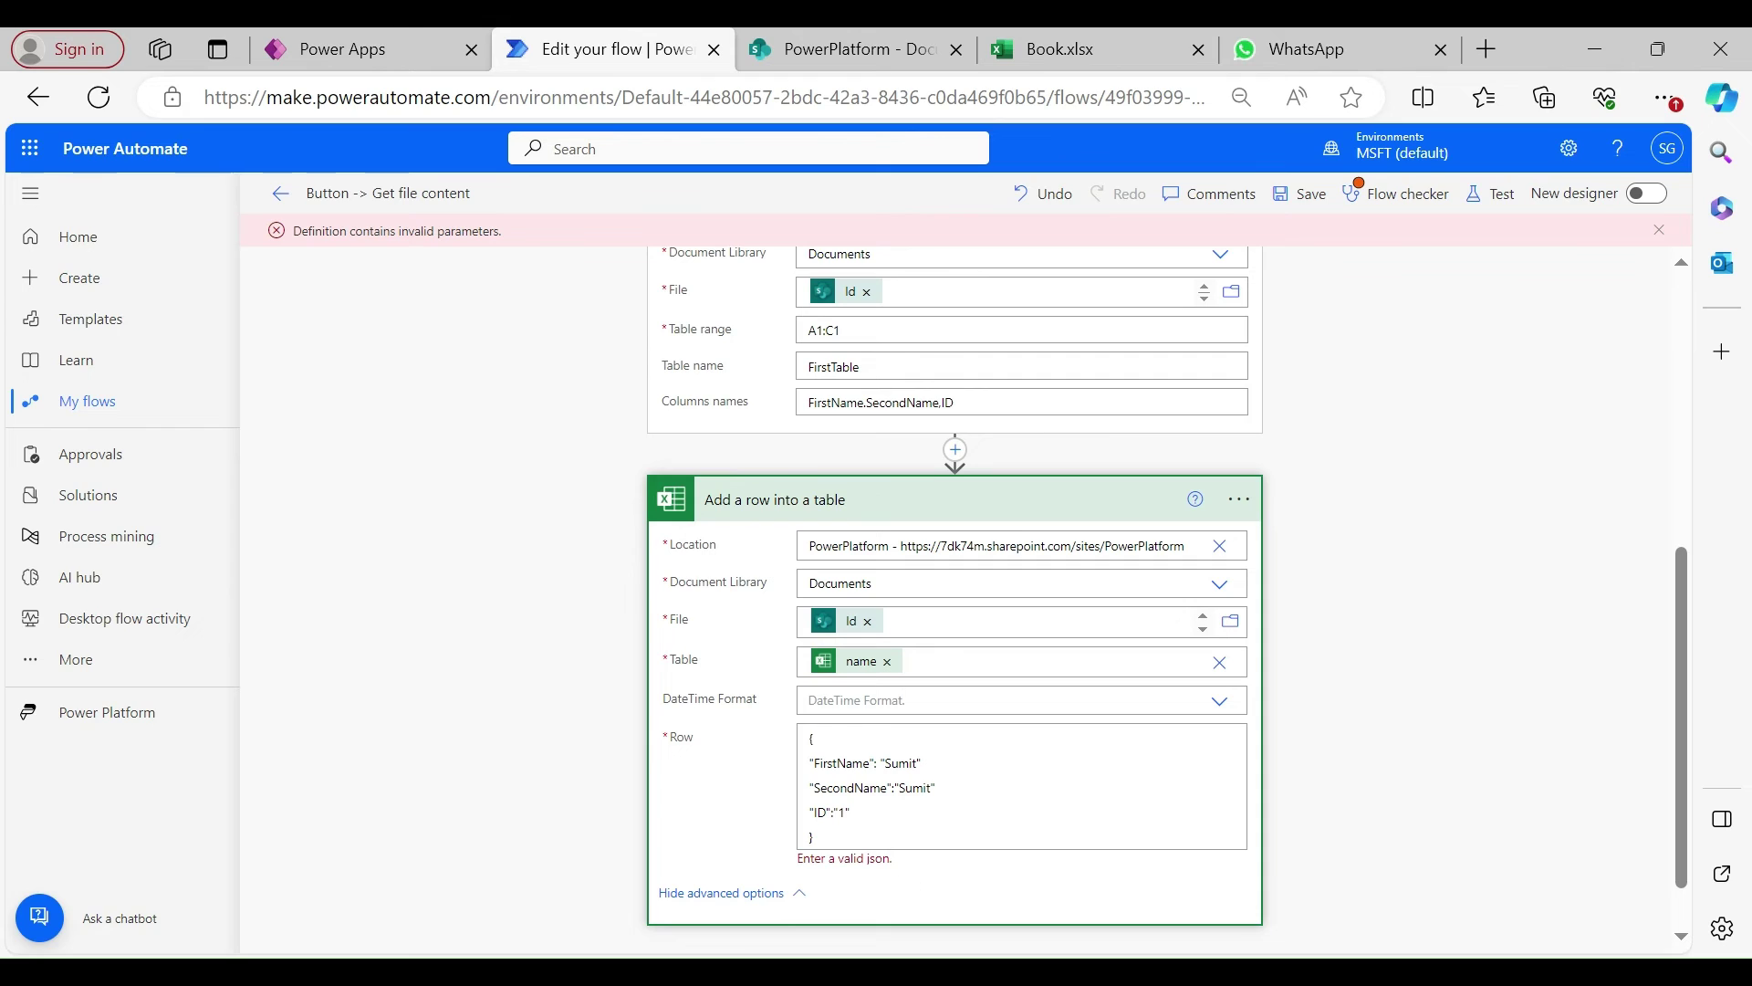
click(925, 763)
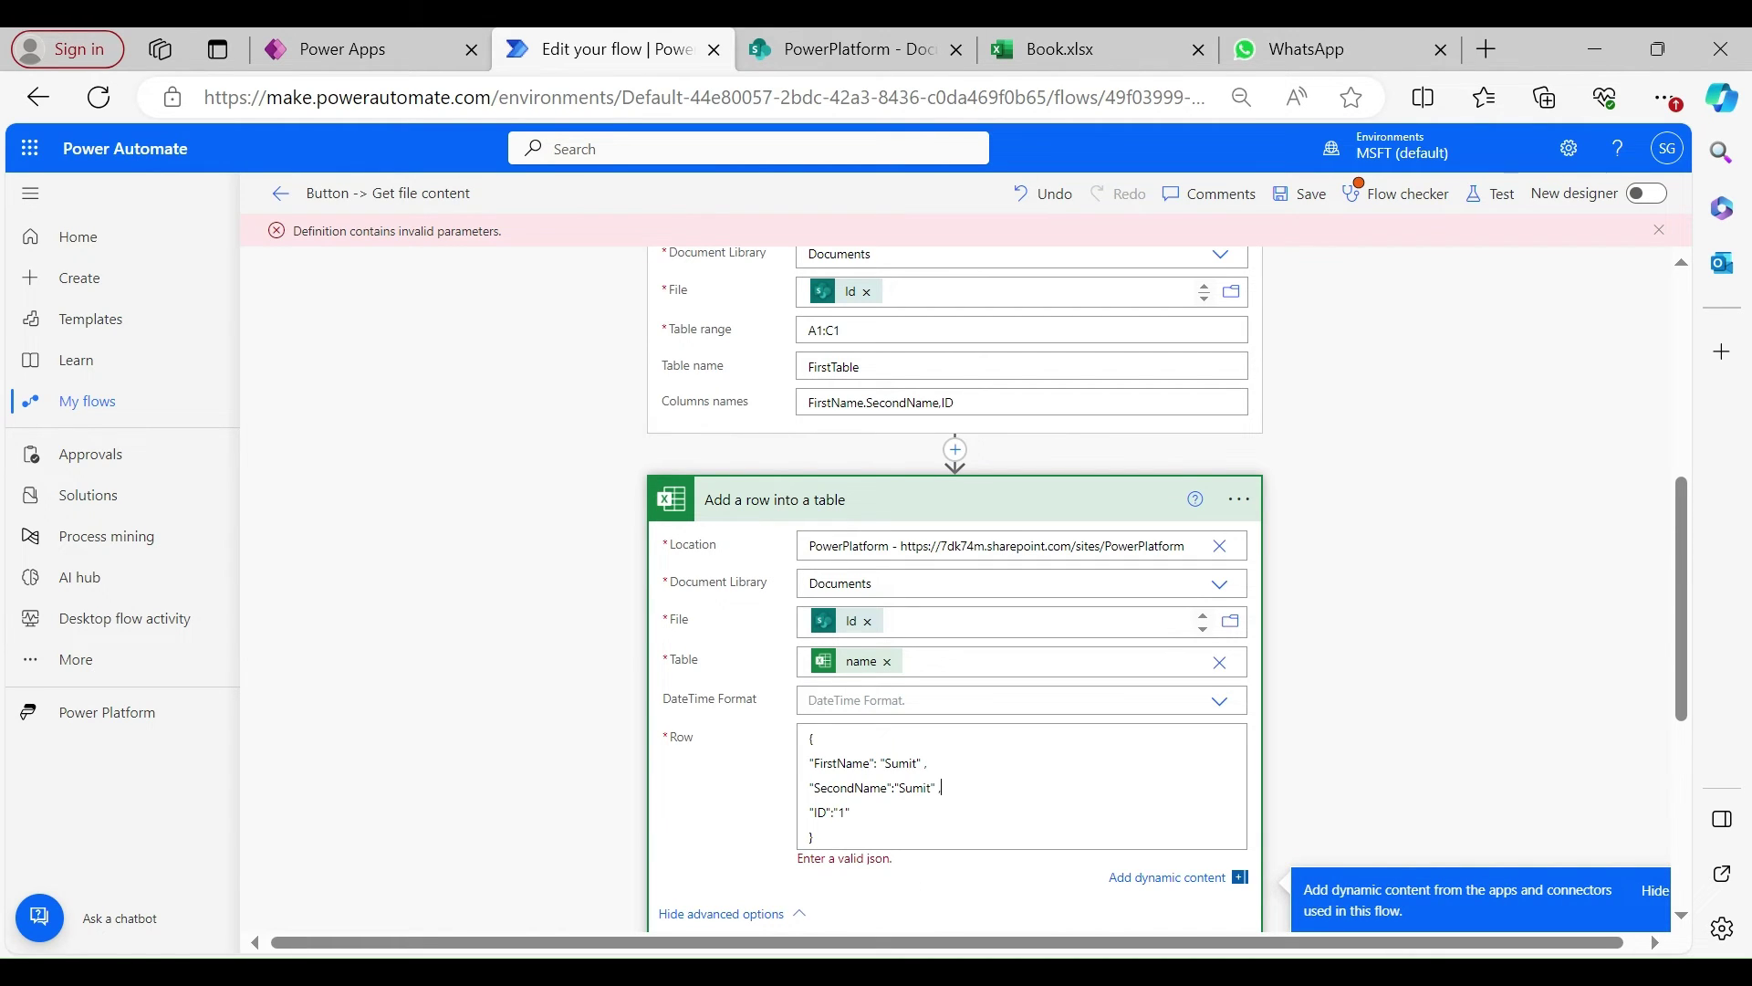
drag(1679, 558, 1659, 646)
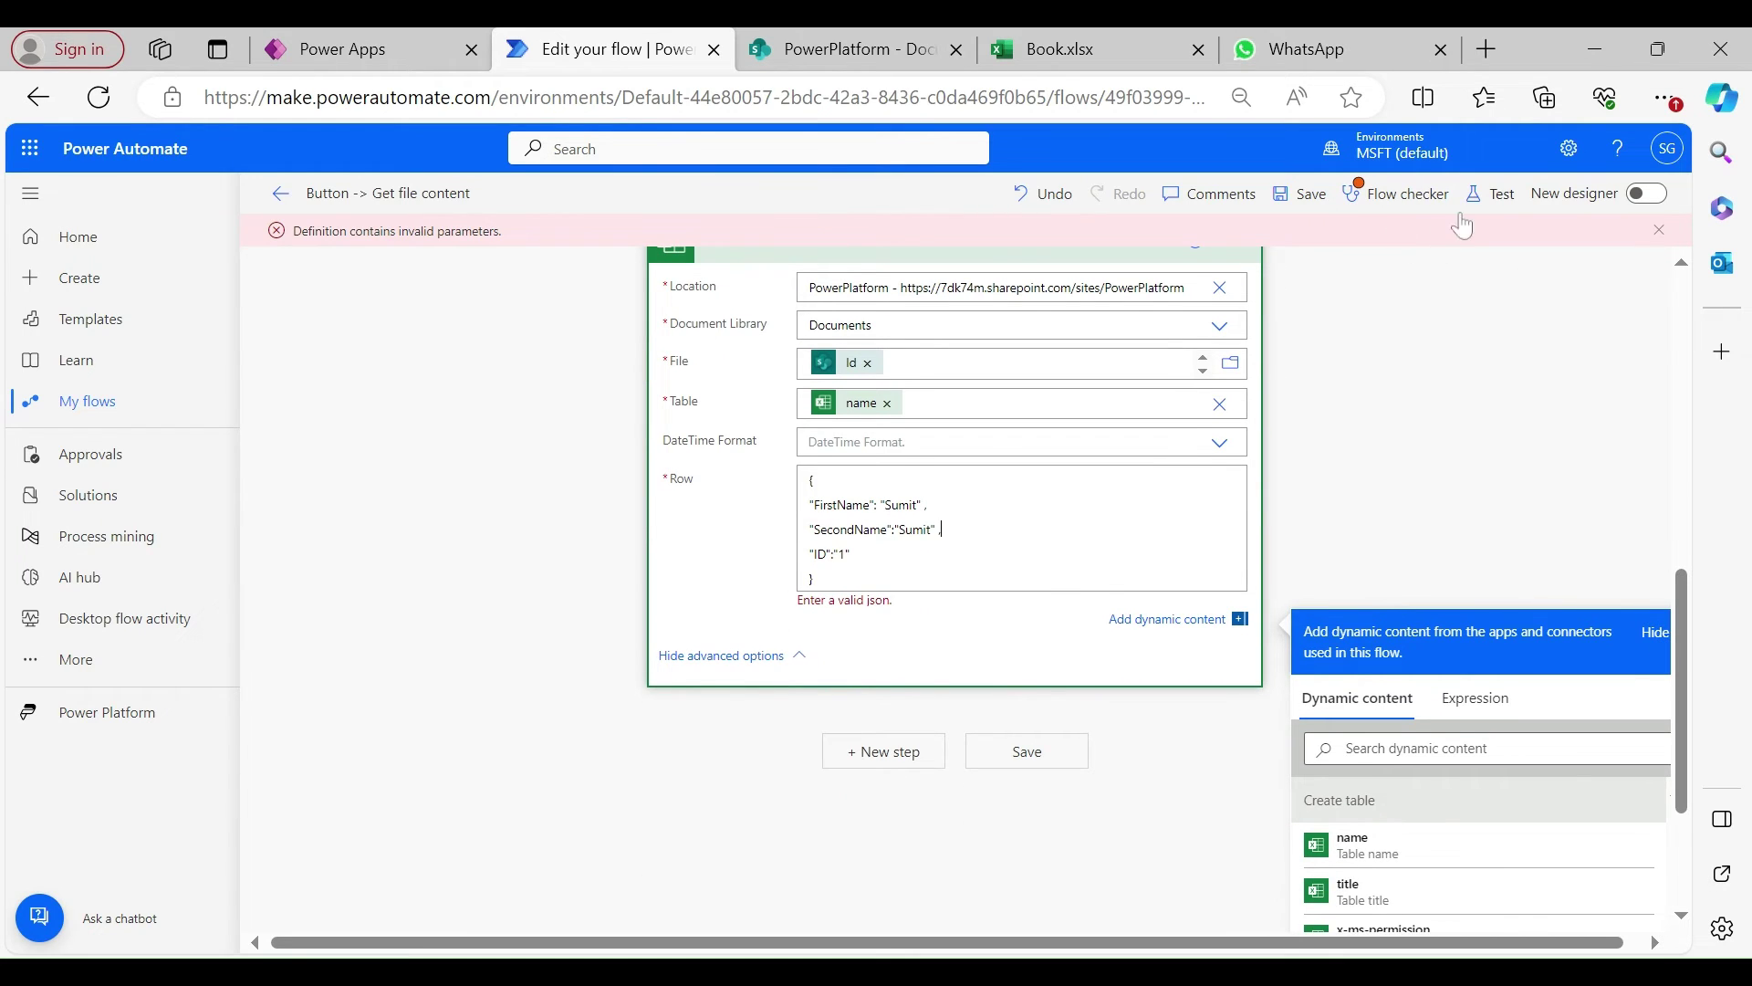
Save the flow with the completed Row JSON and run a manual test of it.
click(1486, 195)
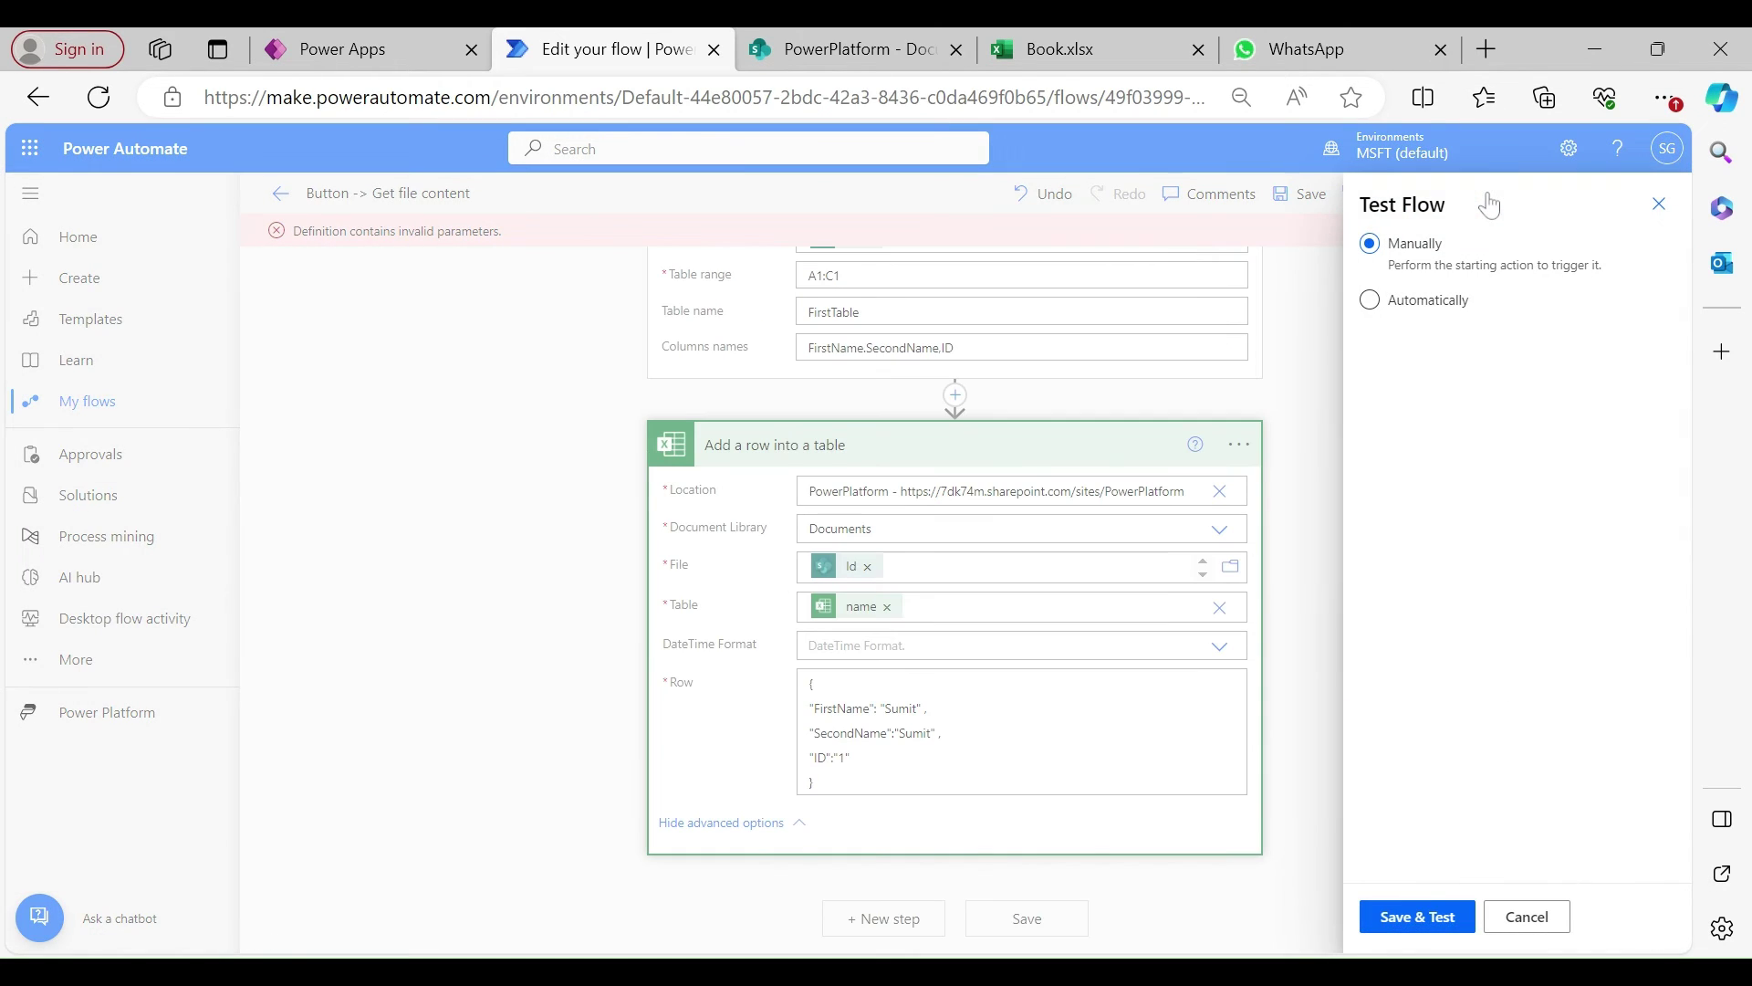
click(1404, 918)
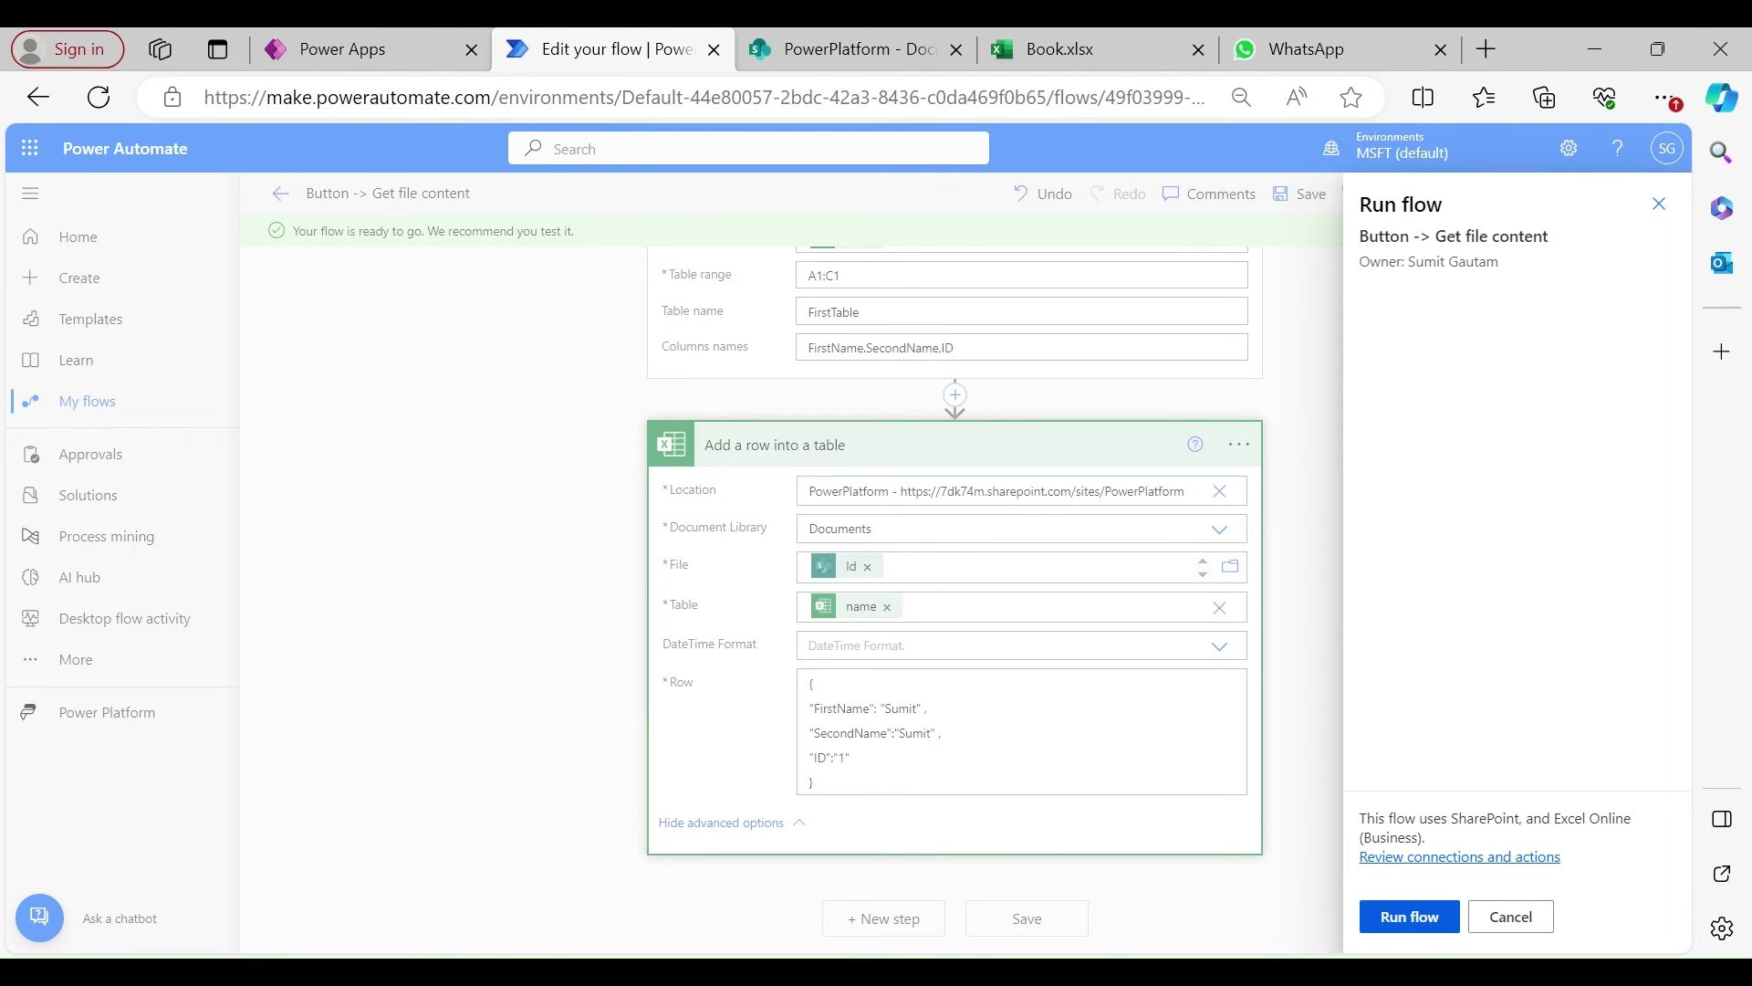
click(1409, 916)
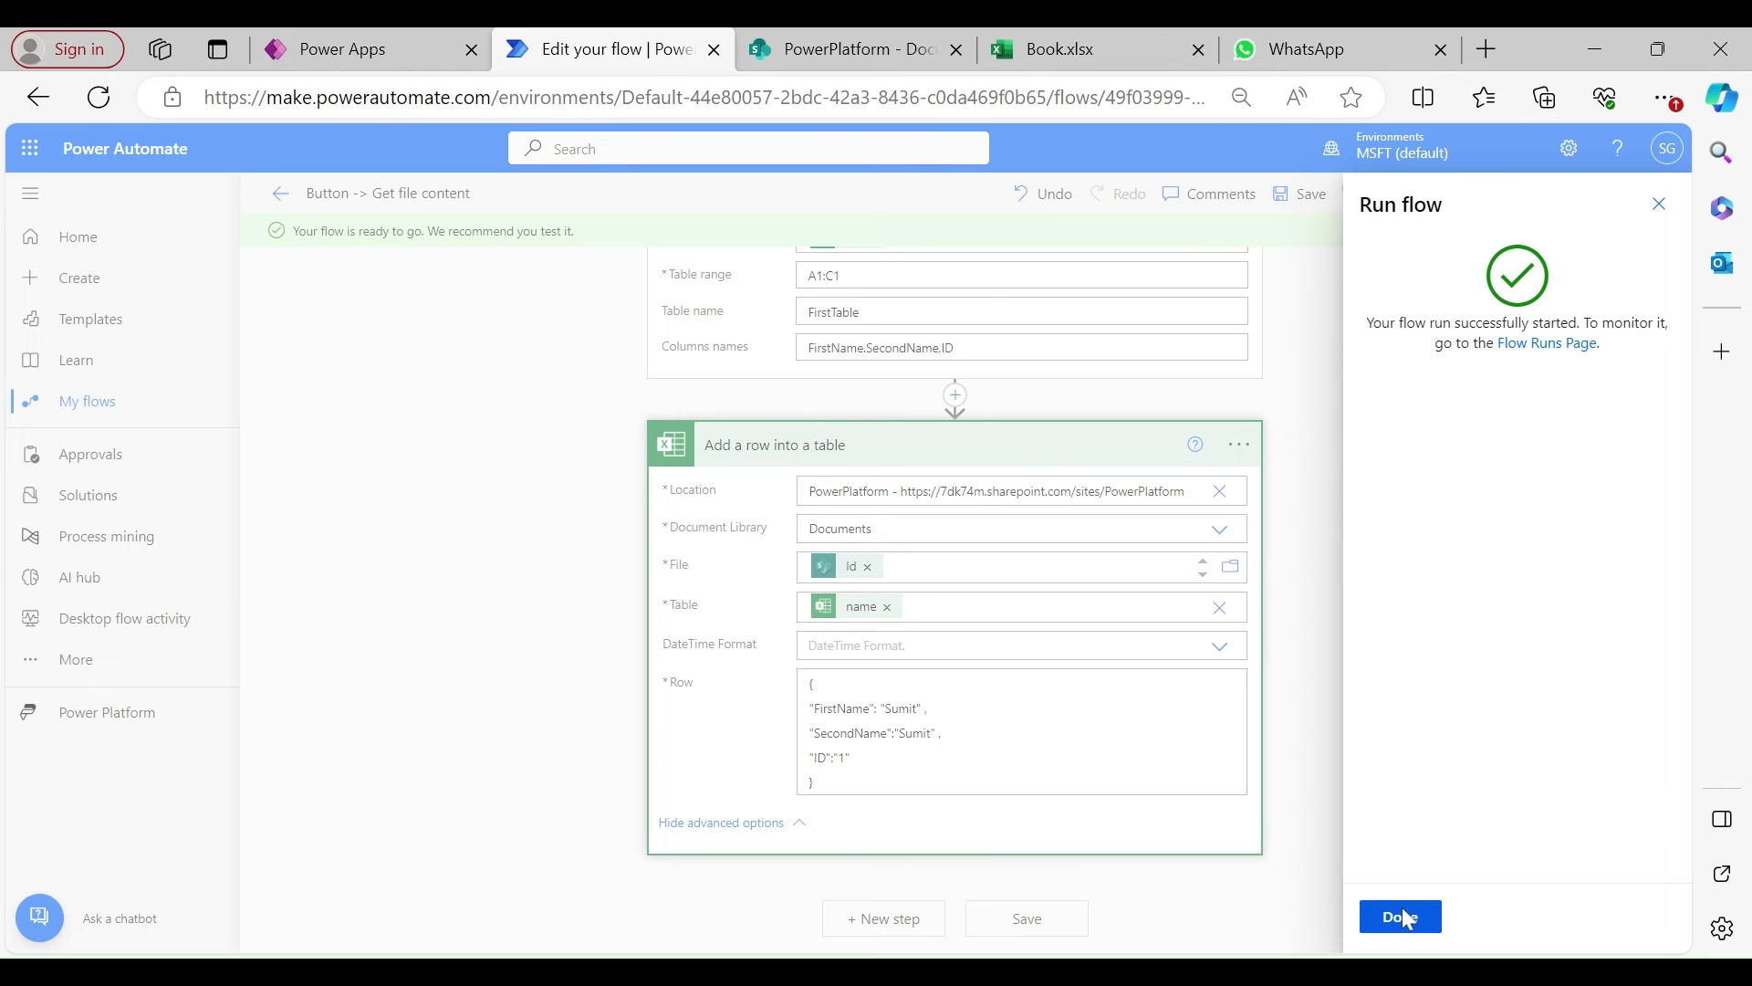
click(1401, 916)
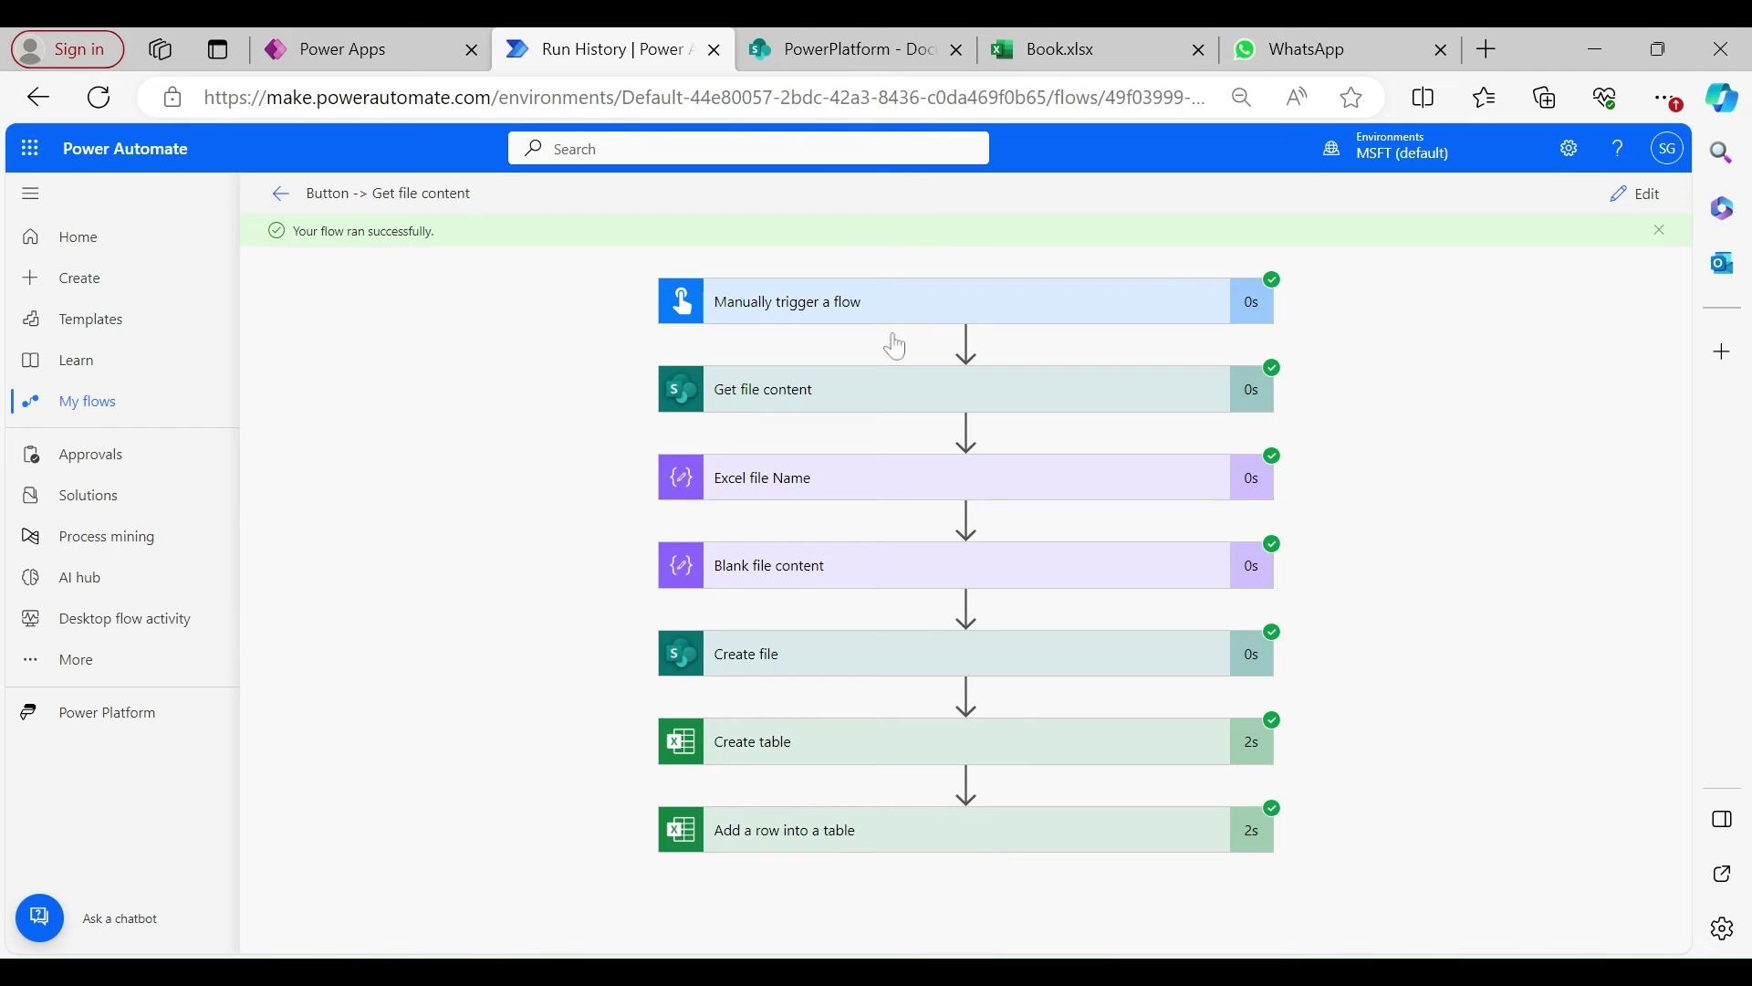
Open Testexcl.xlsx from the SharePoint Documents library, inspect the table's three column headers, and close the workbook.
click(838, 51)
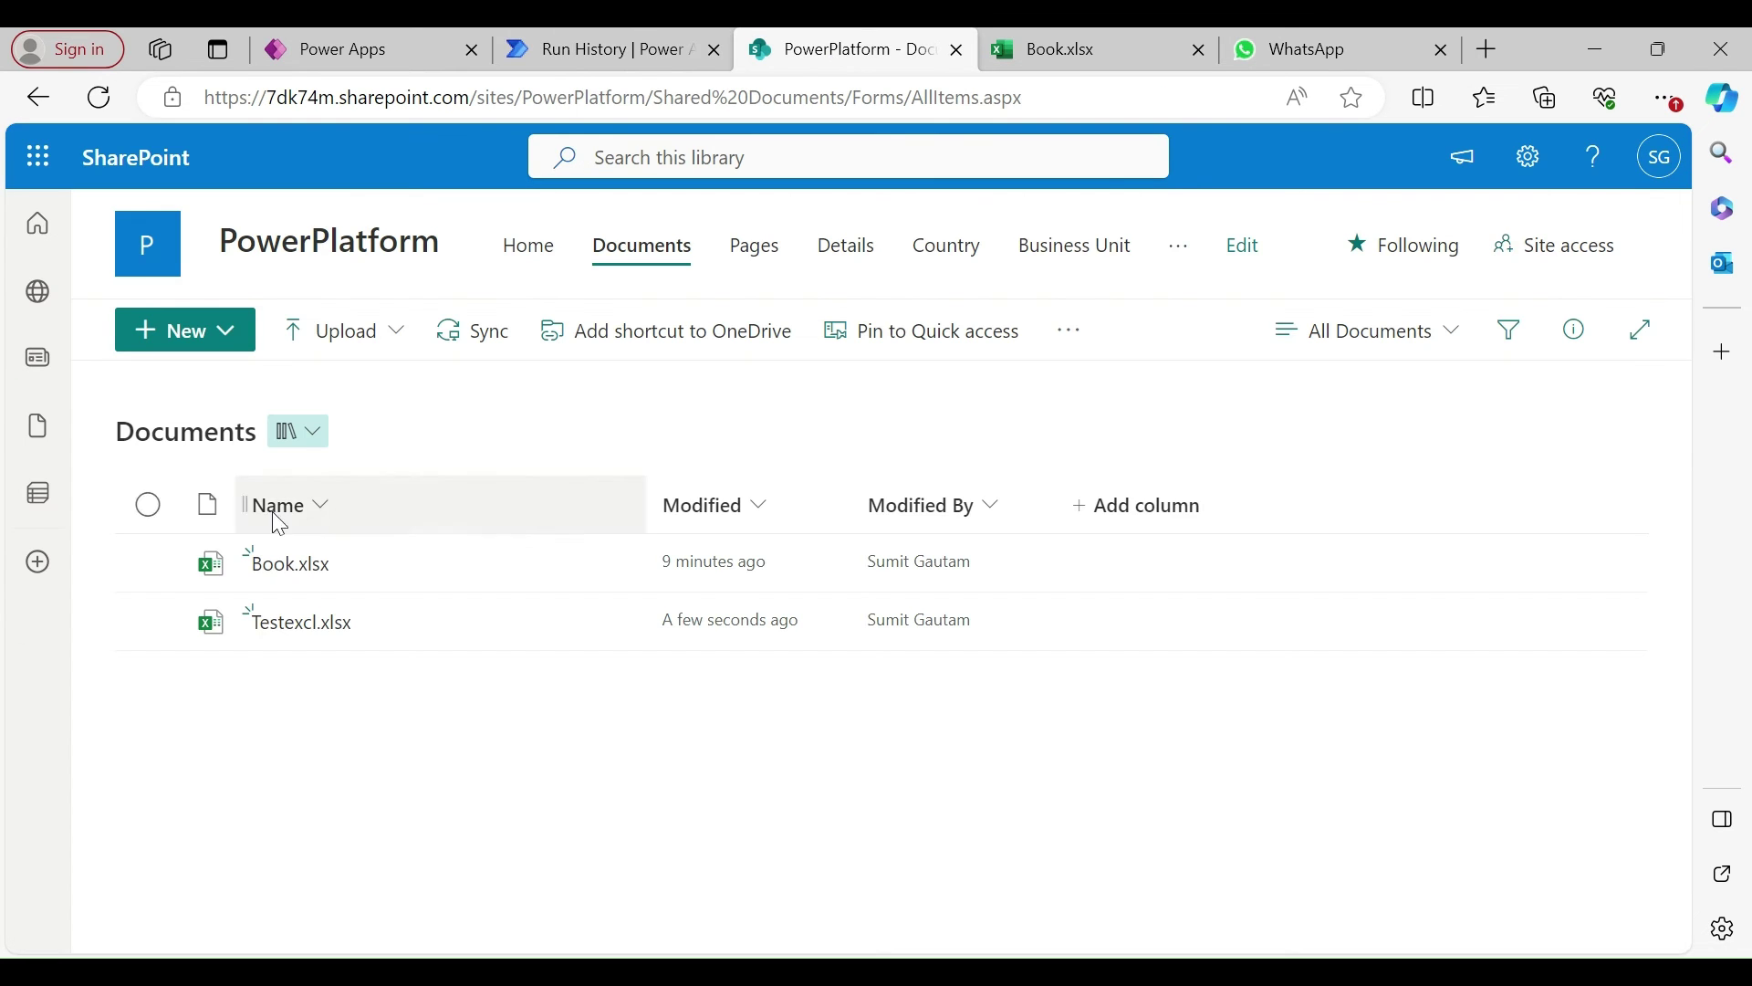
click(310, 624)
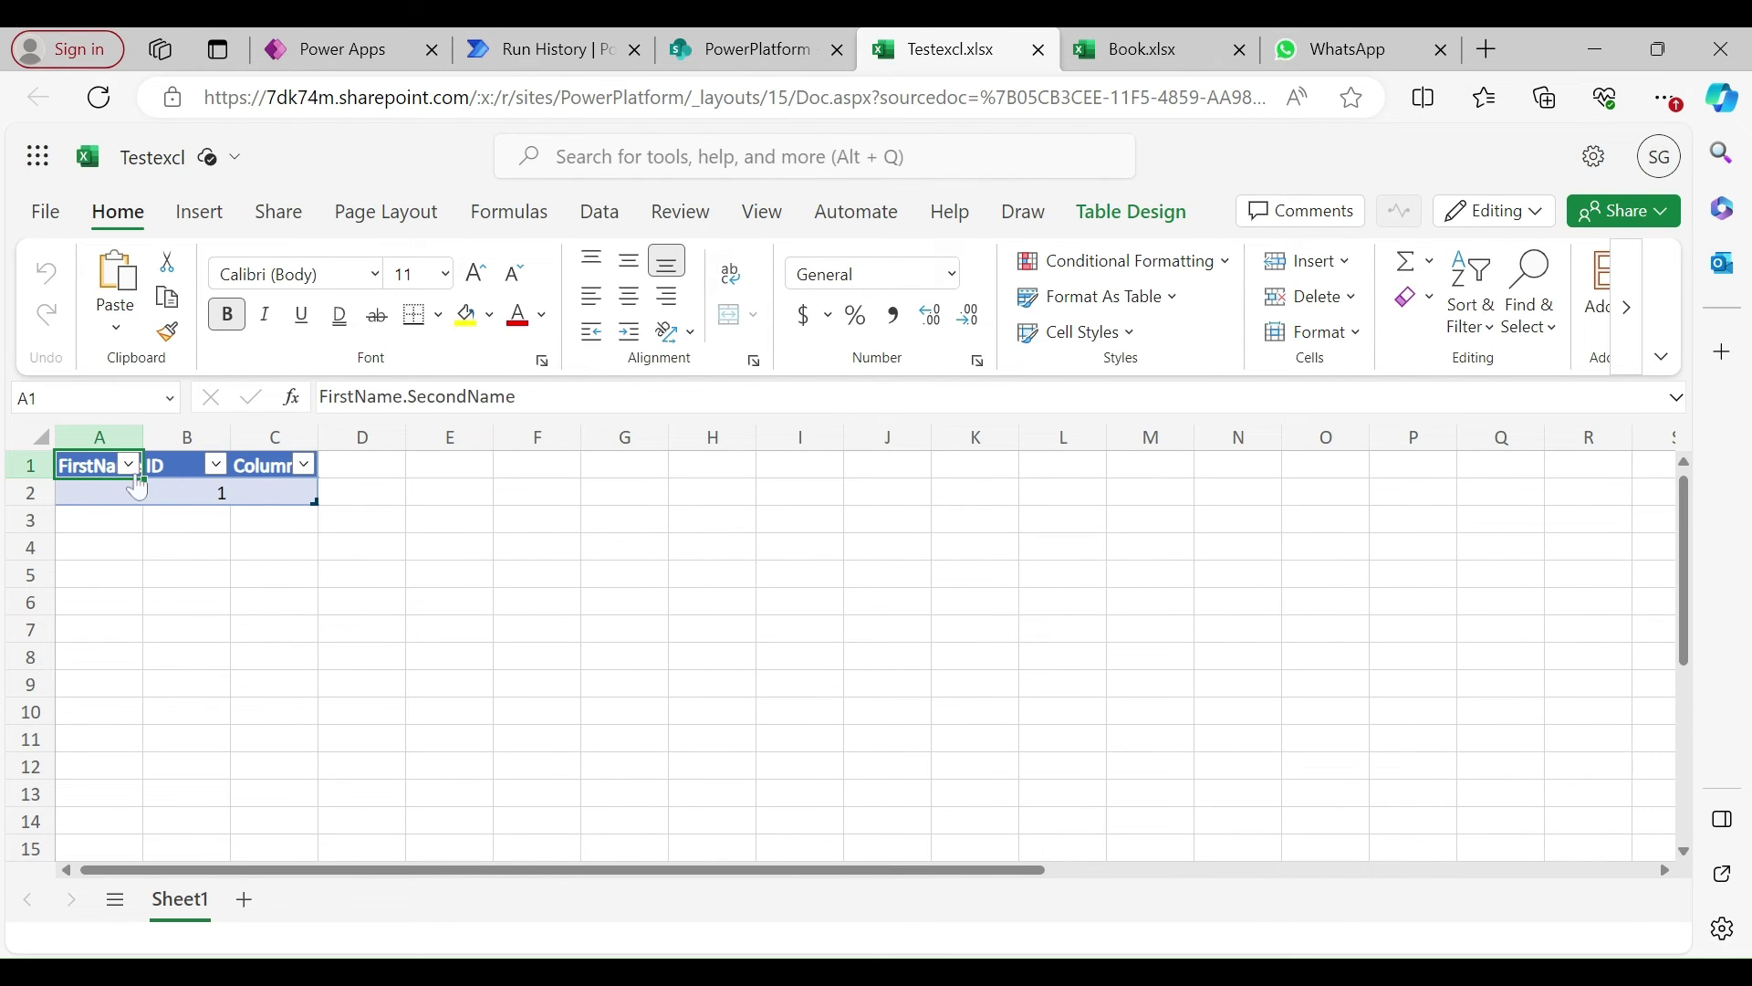
click(157, 463)
click(258, 467)
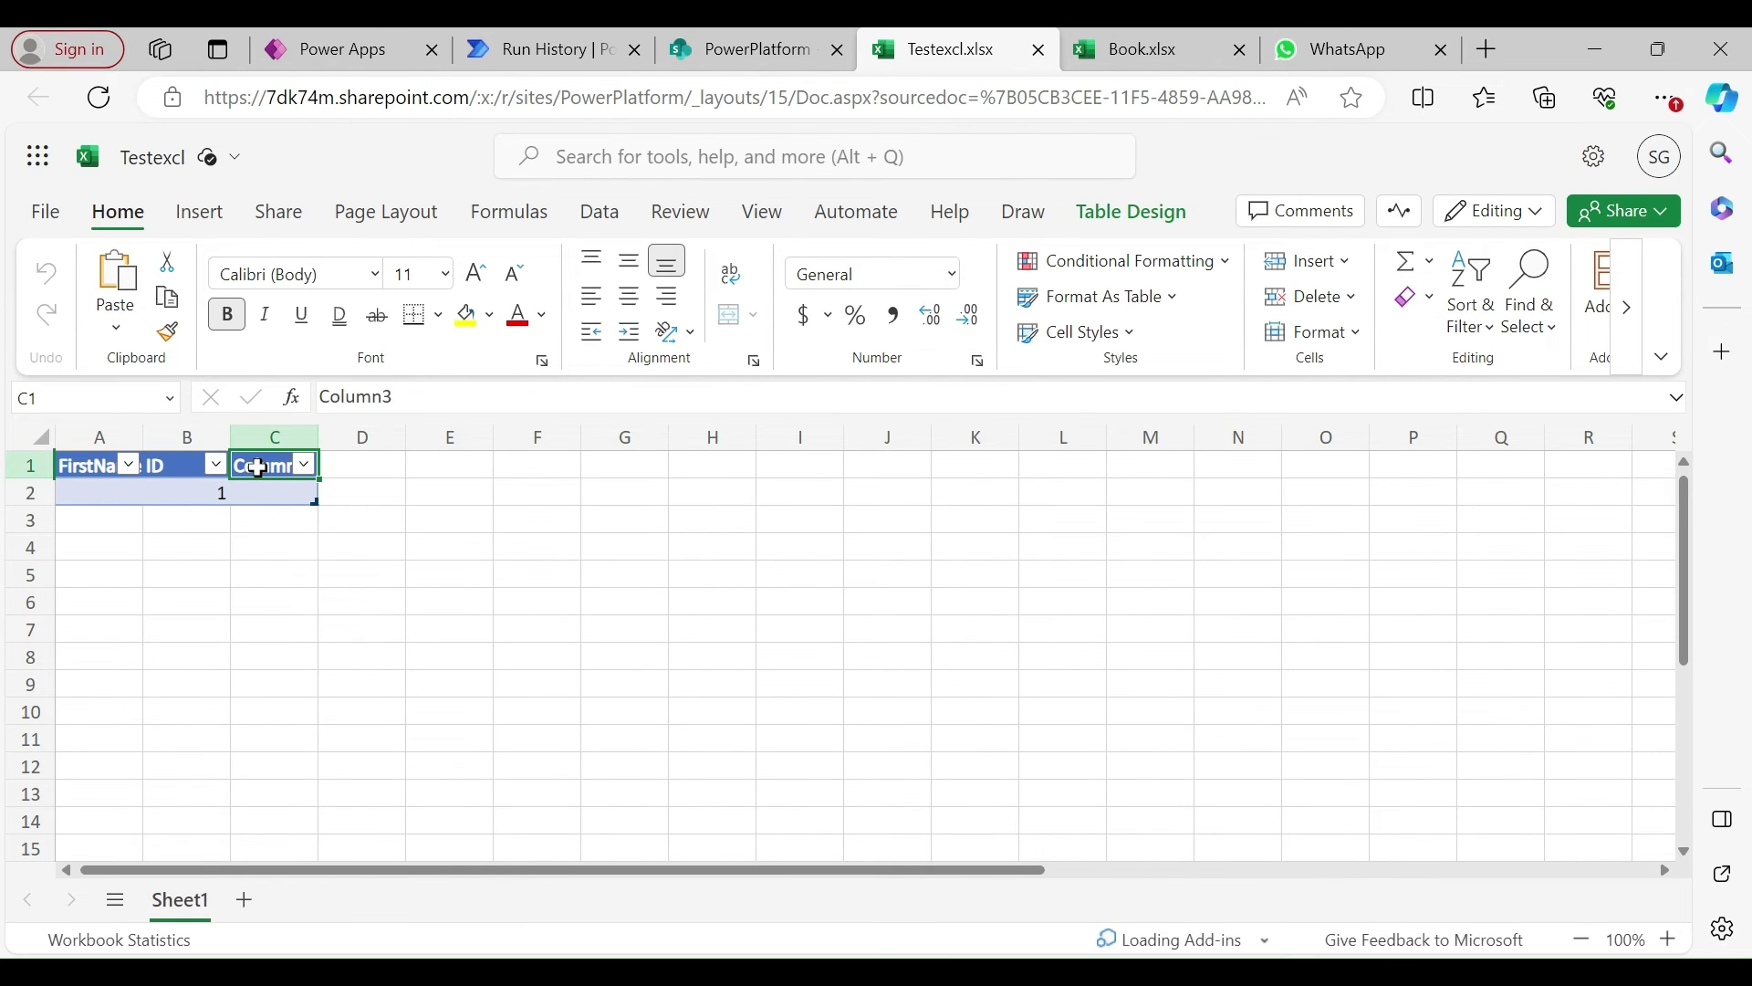
click(89, 465)
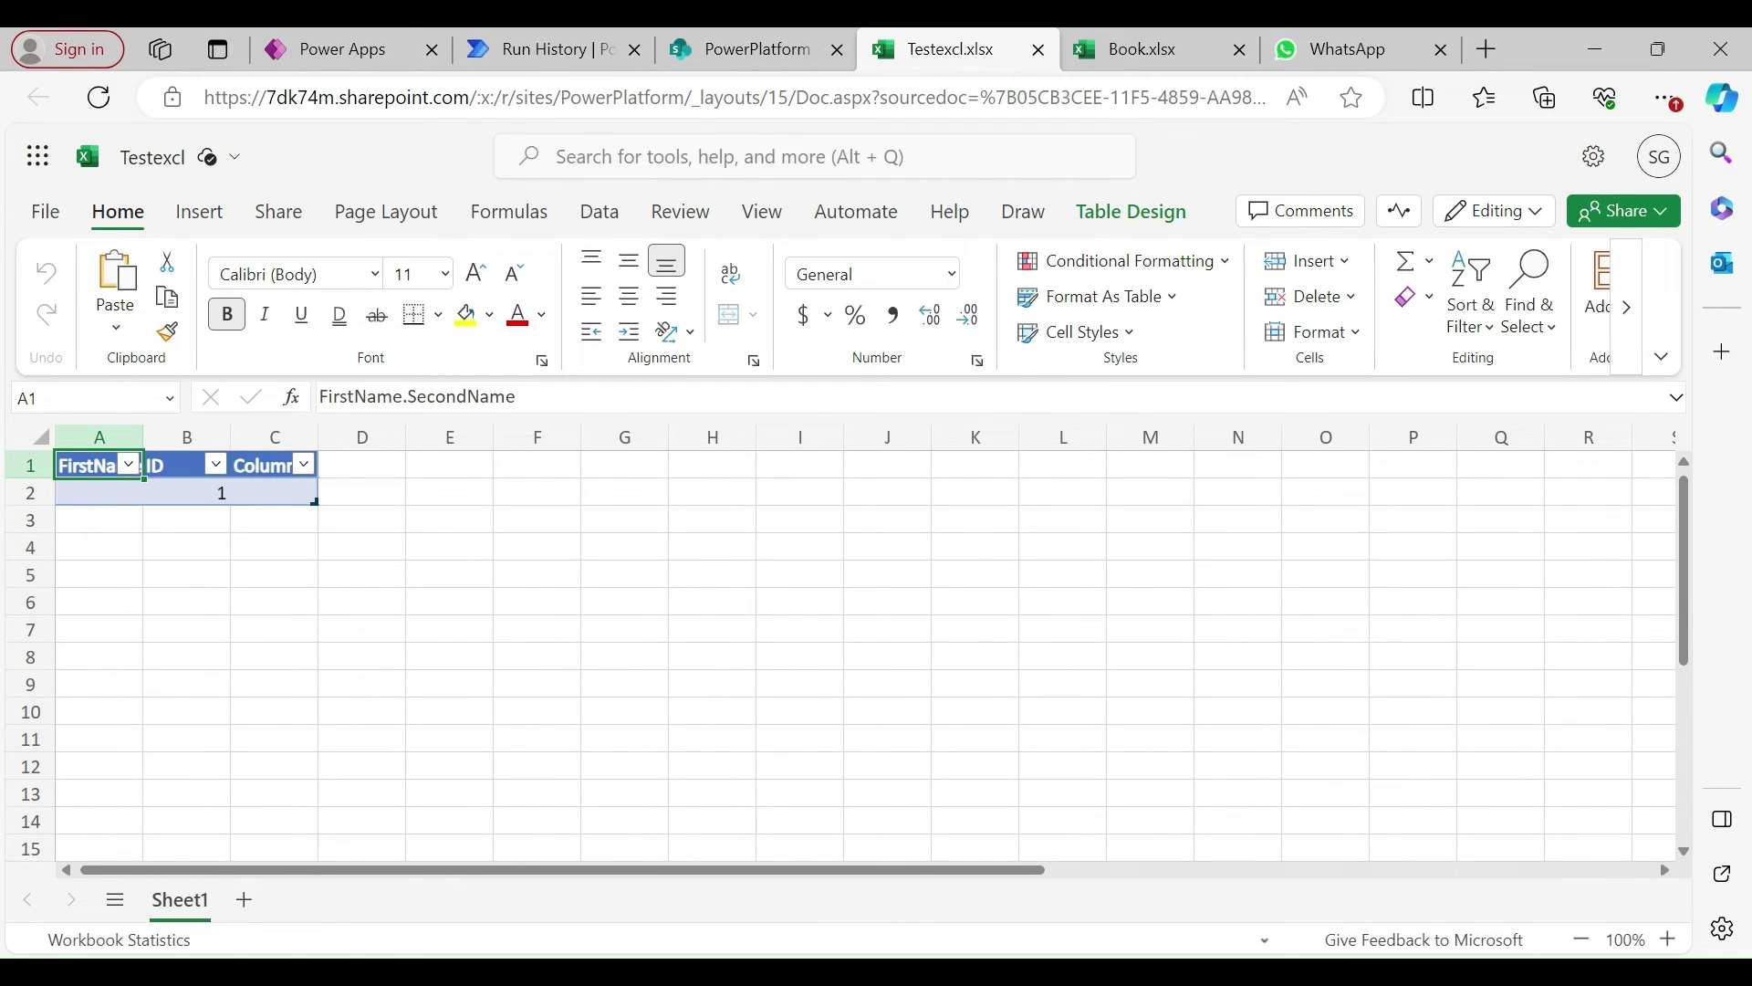
click(1040, 51)
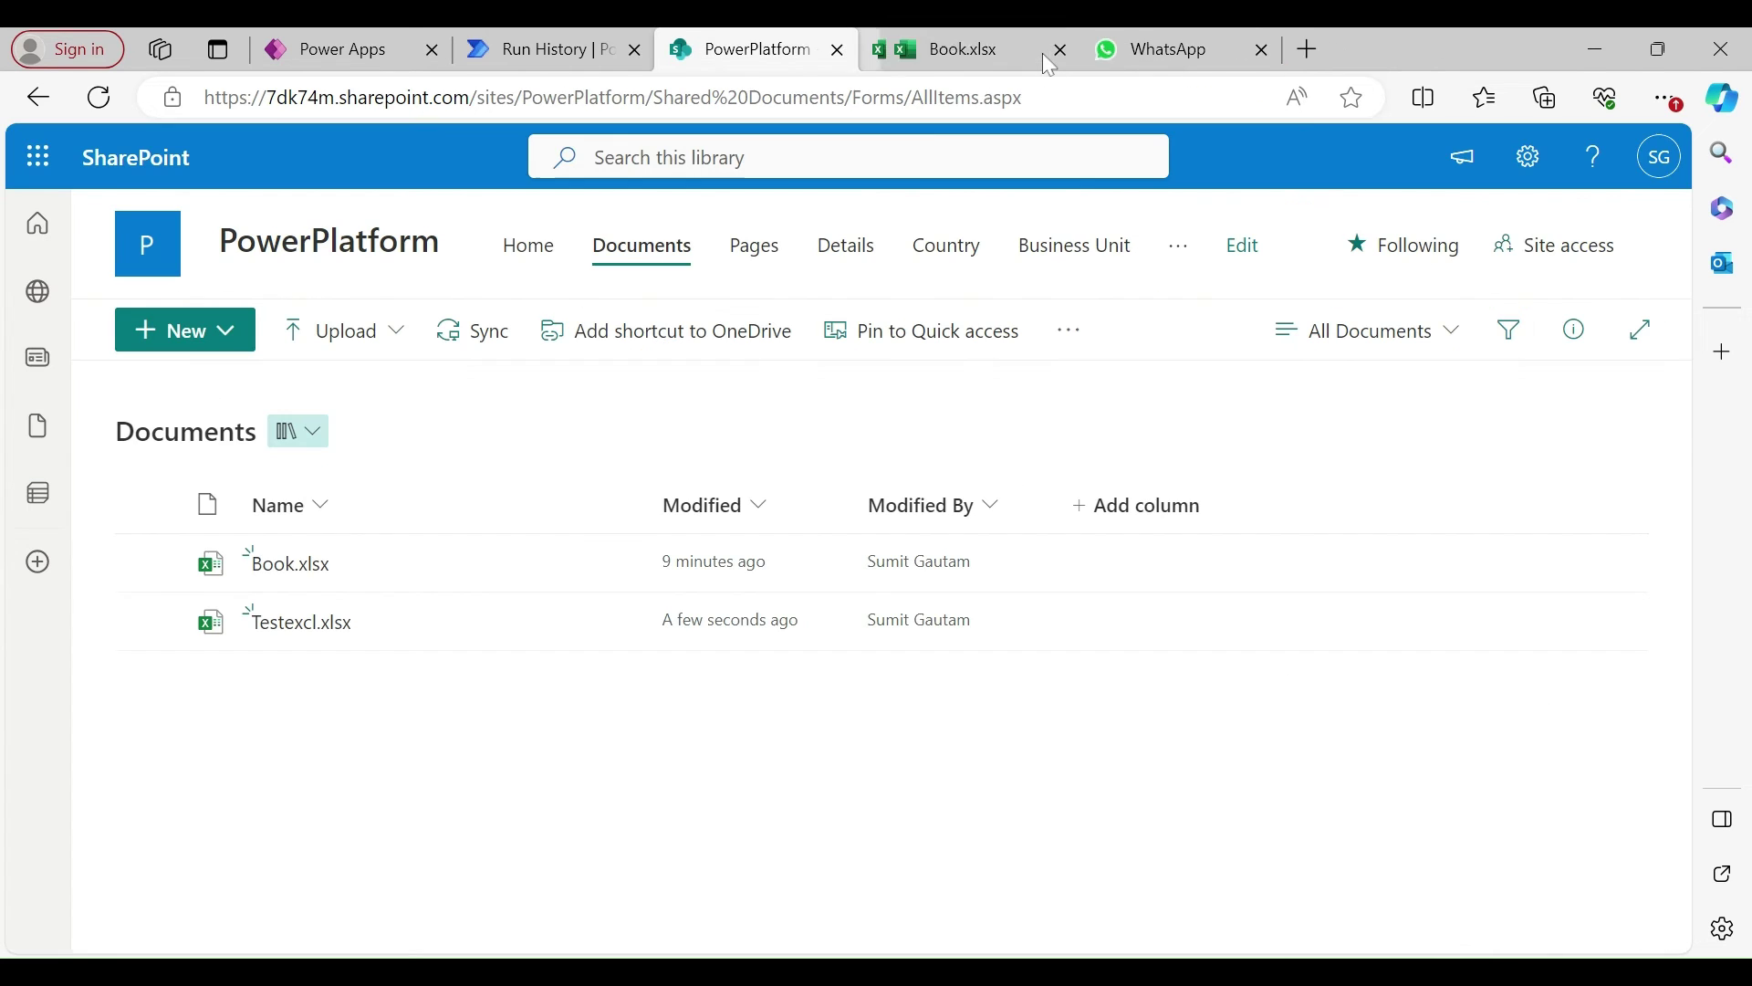
Edit the flow in Power Automate and correct the Create table column names to FirstName,SecondName,ID with a comma after FirstName.
click(593, 51)
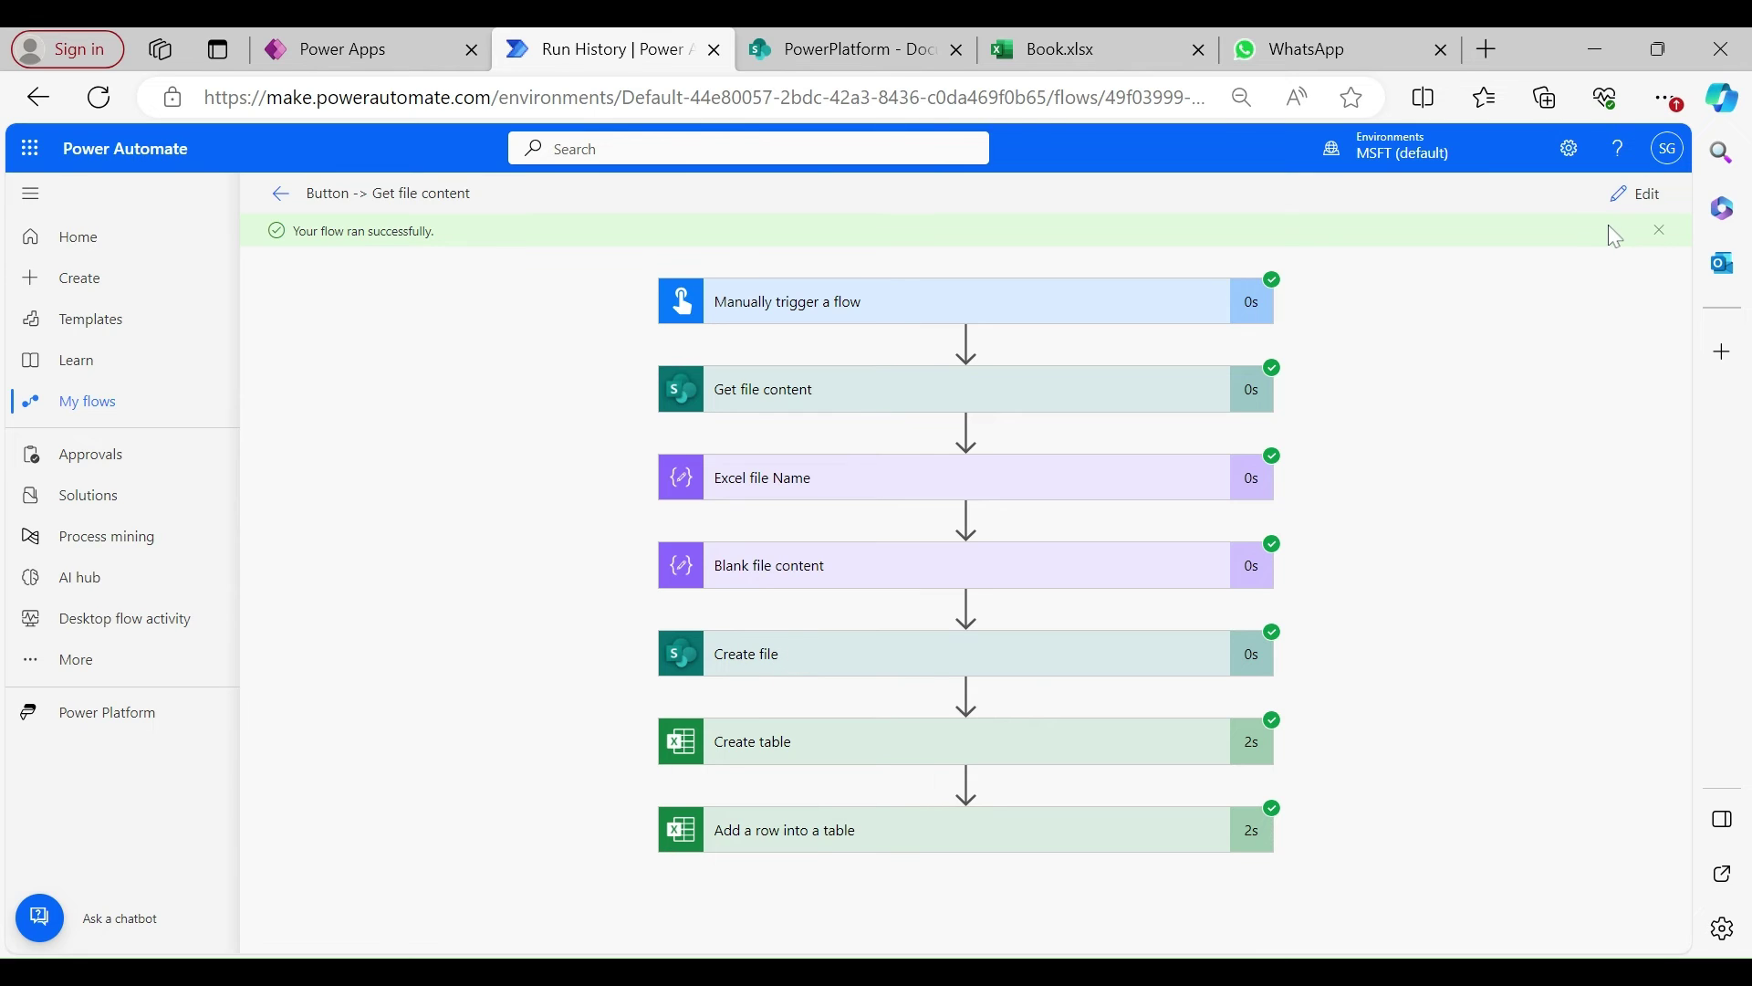
click(1634, 197)
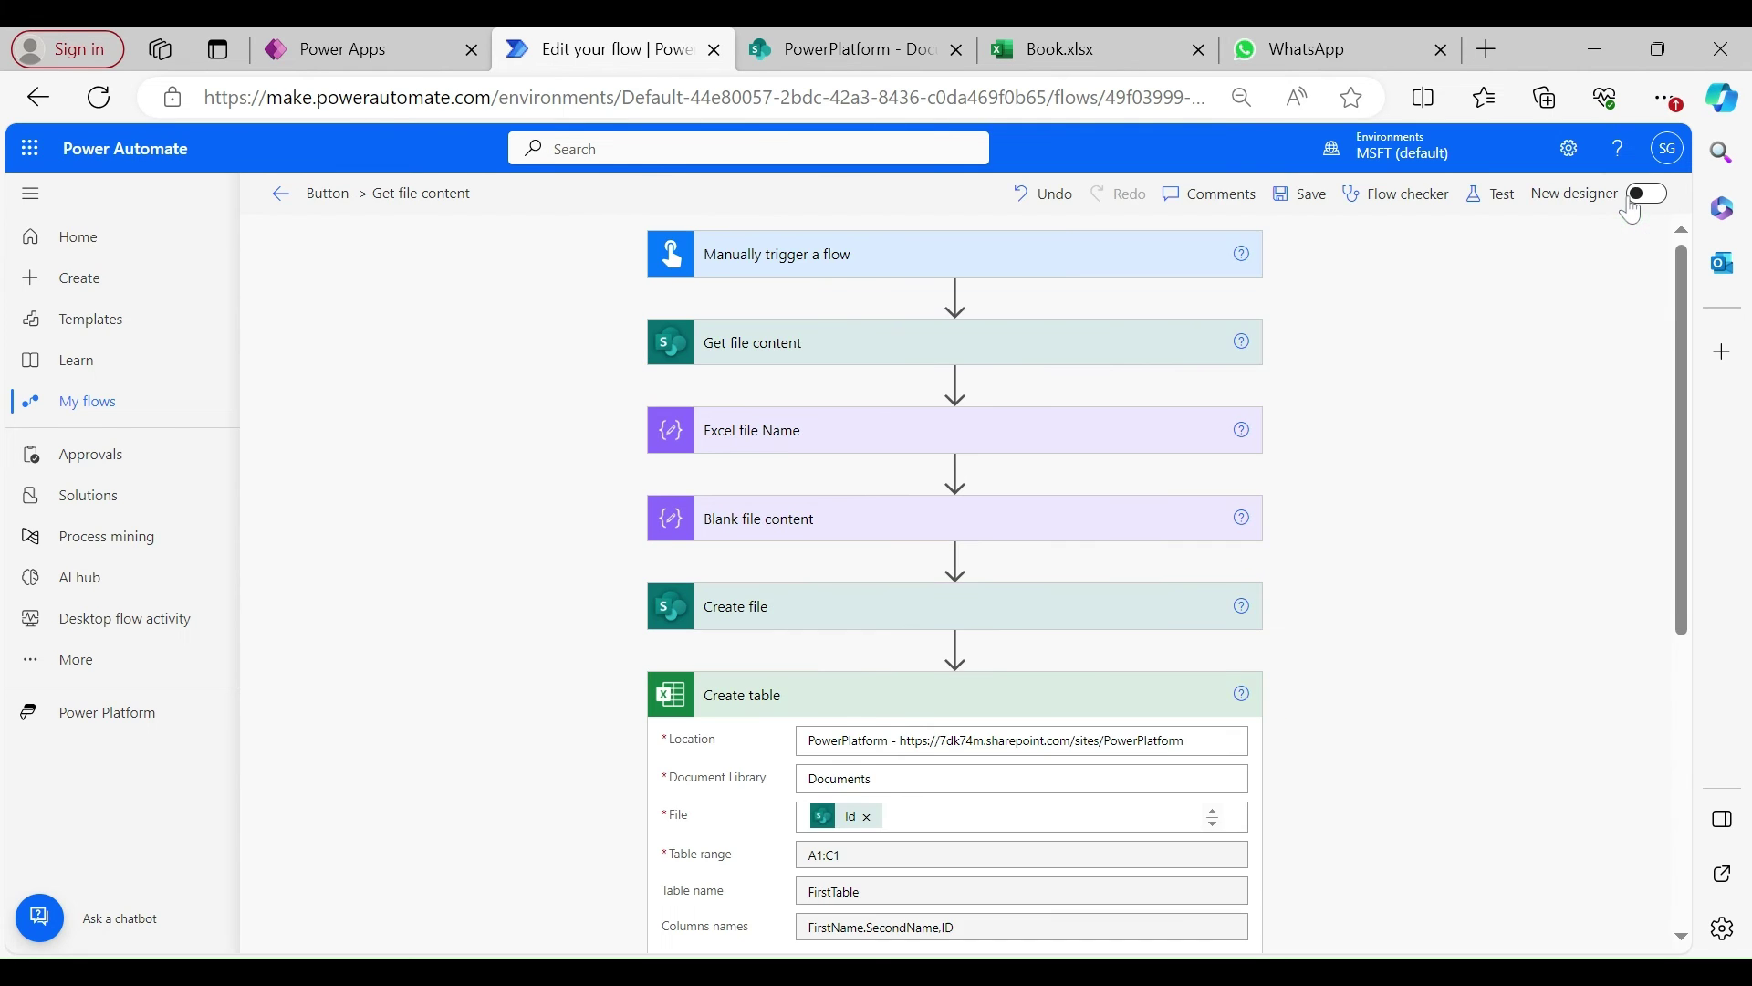
click(904, 610)
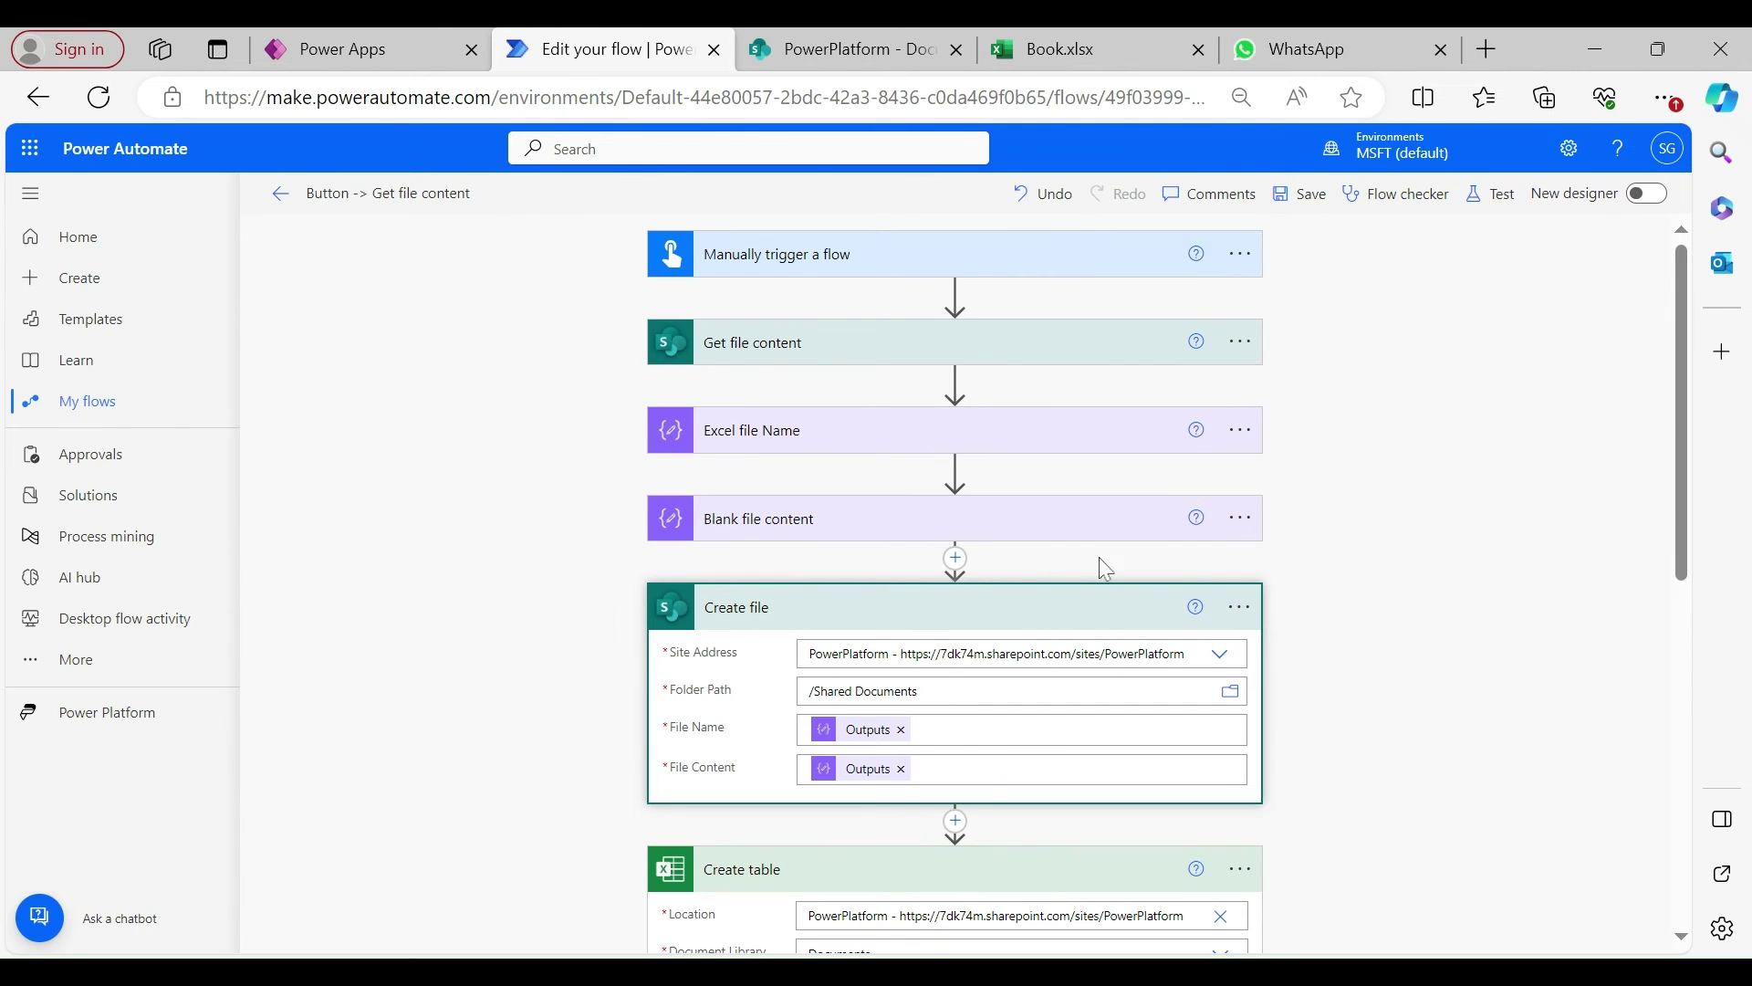
click(1019, 613)
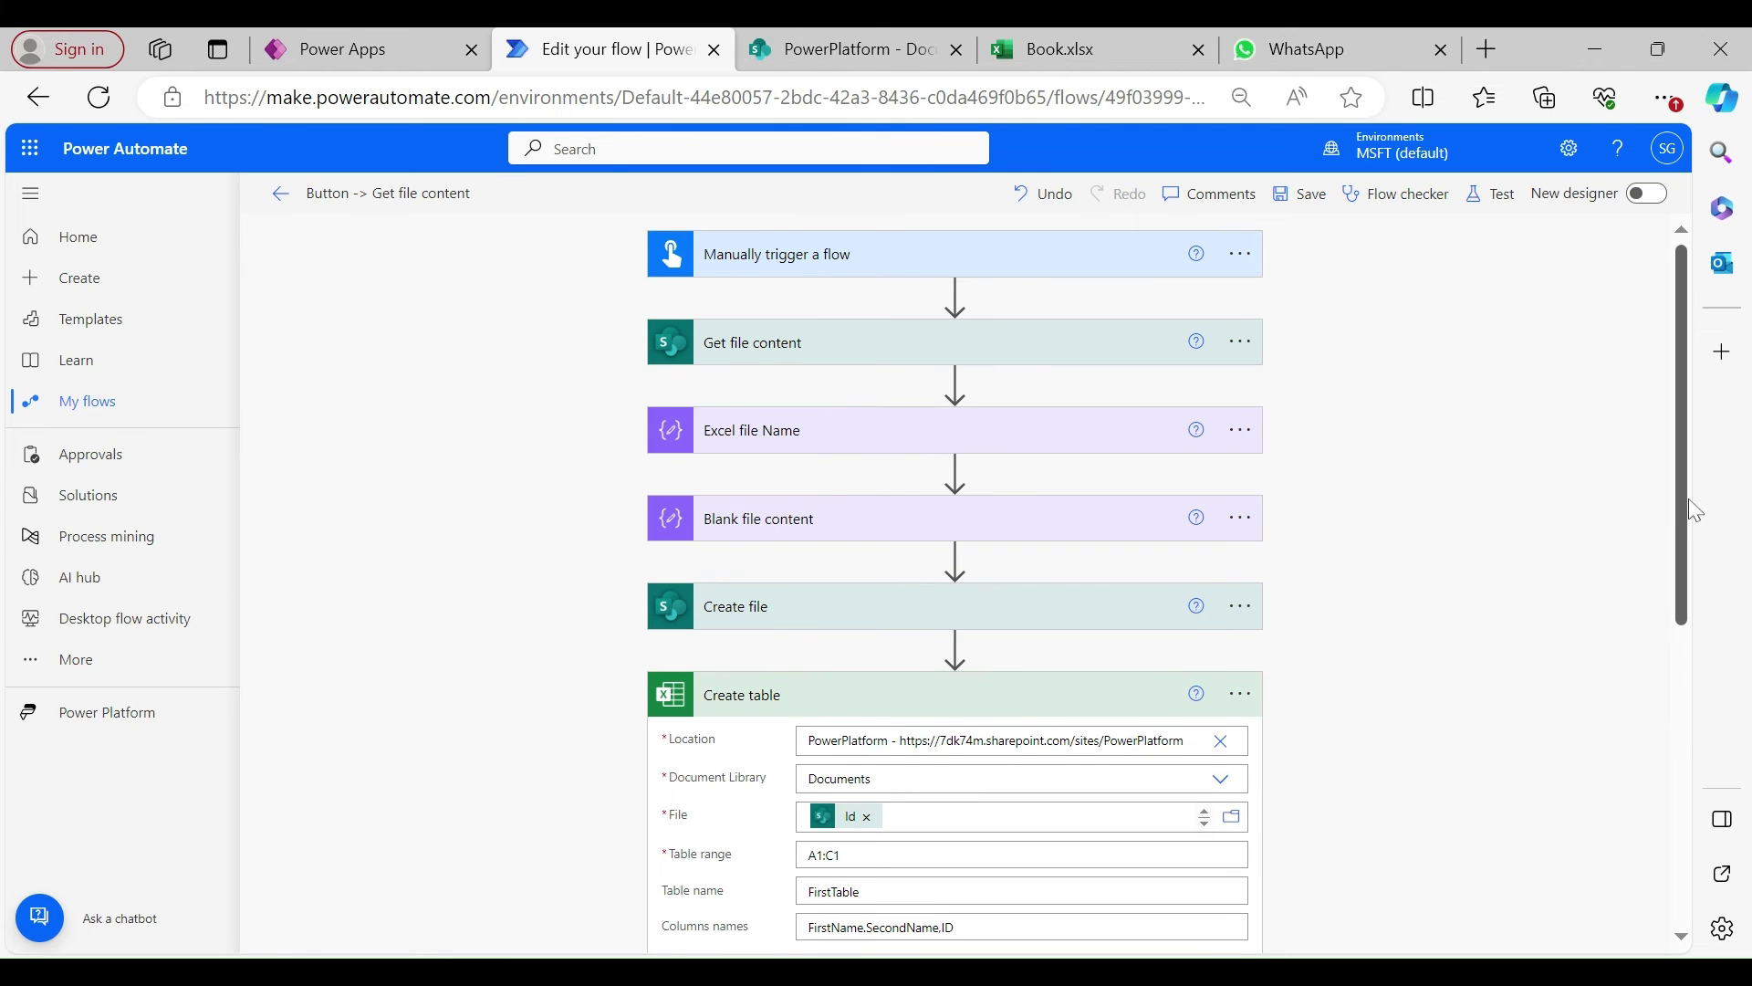
drag(1690, 507, 1649, 703)
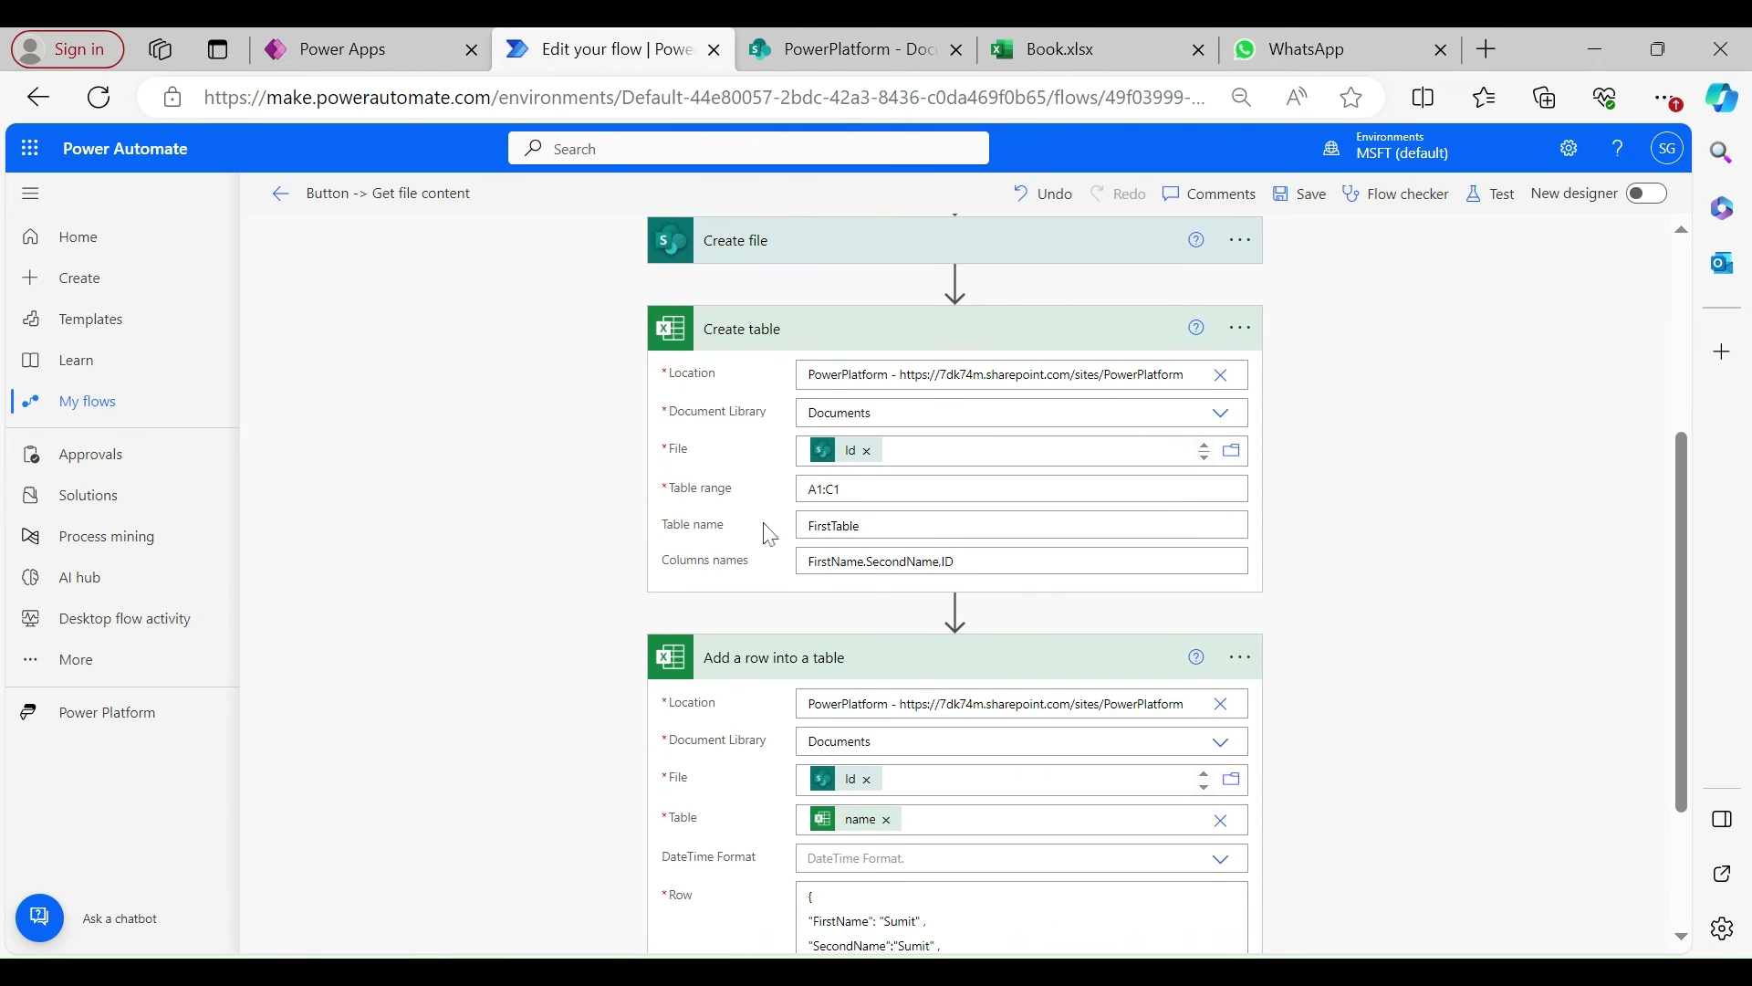
click(865, 561)
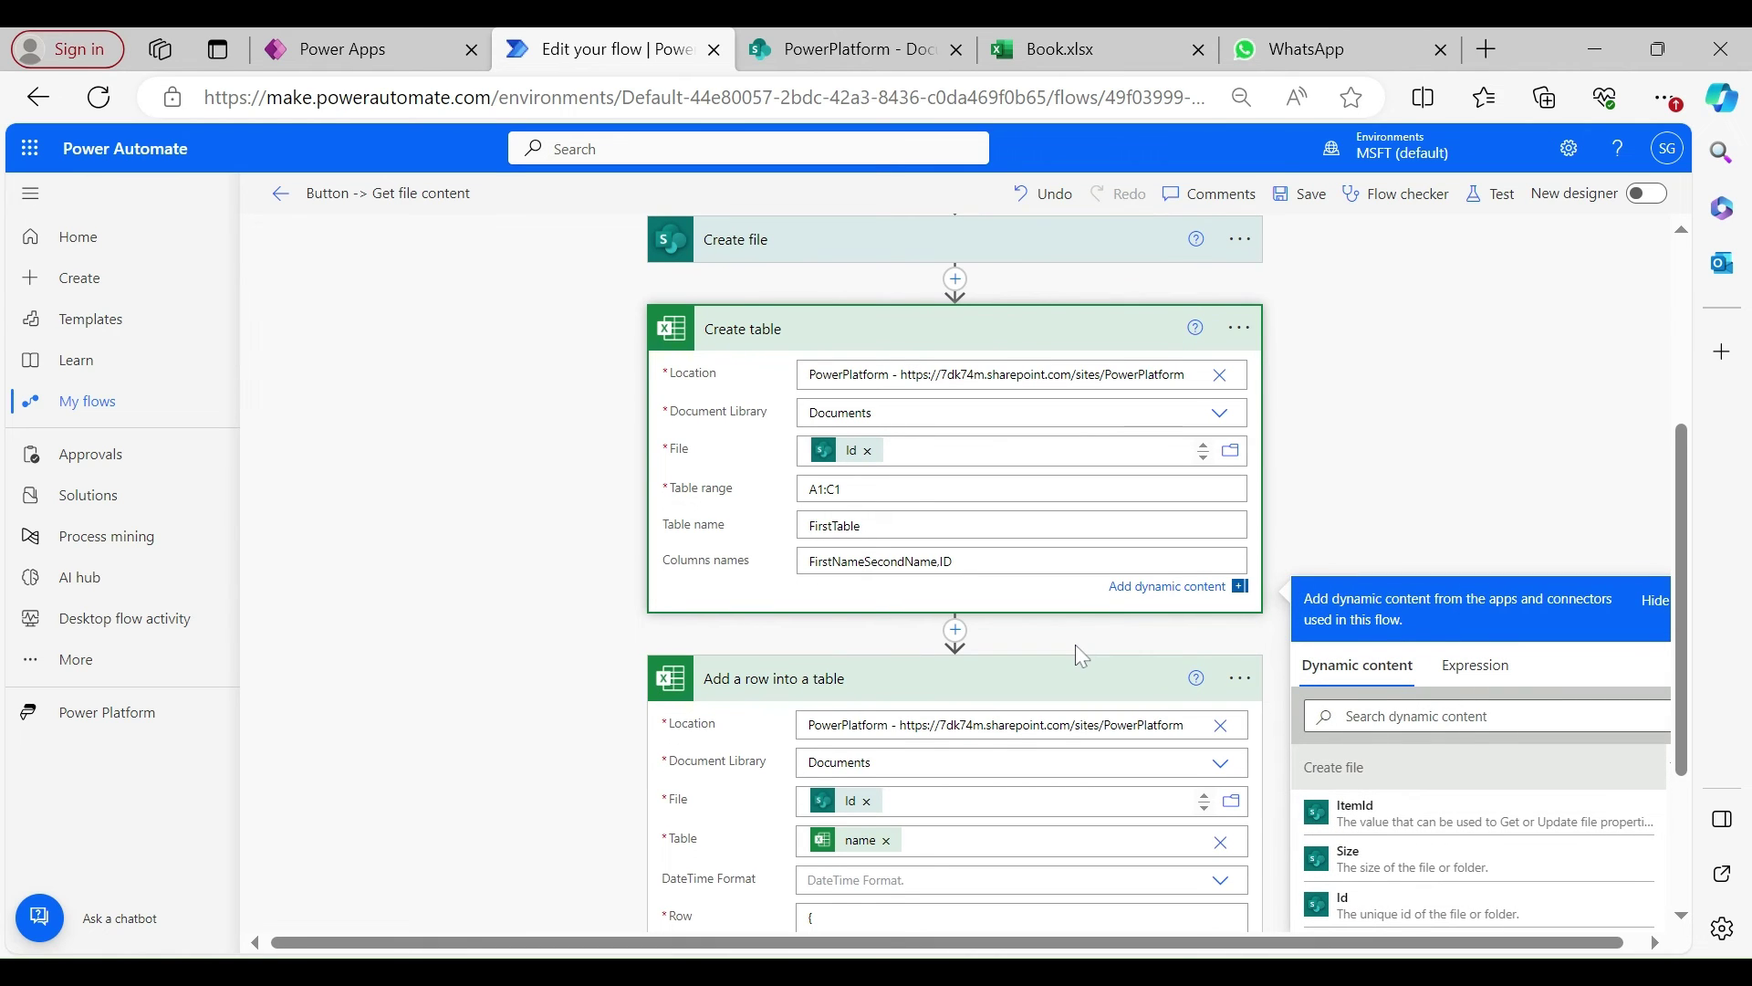
text(,)
click(1044, 344)
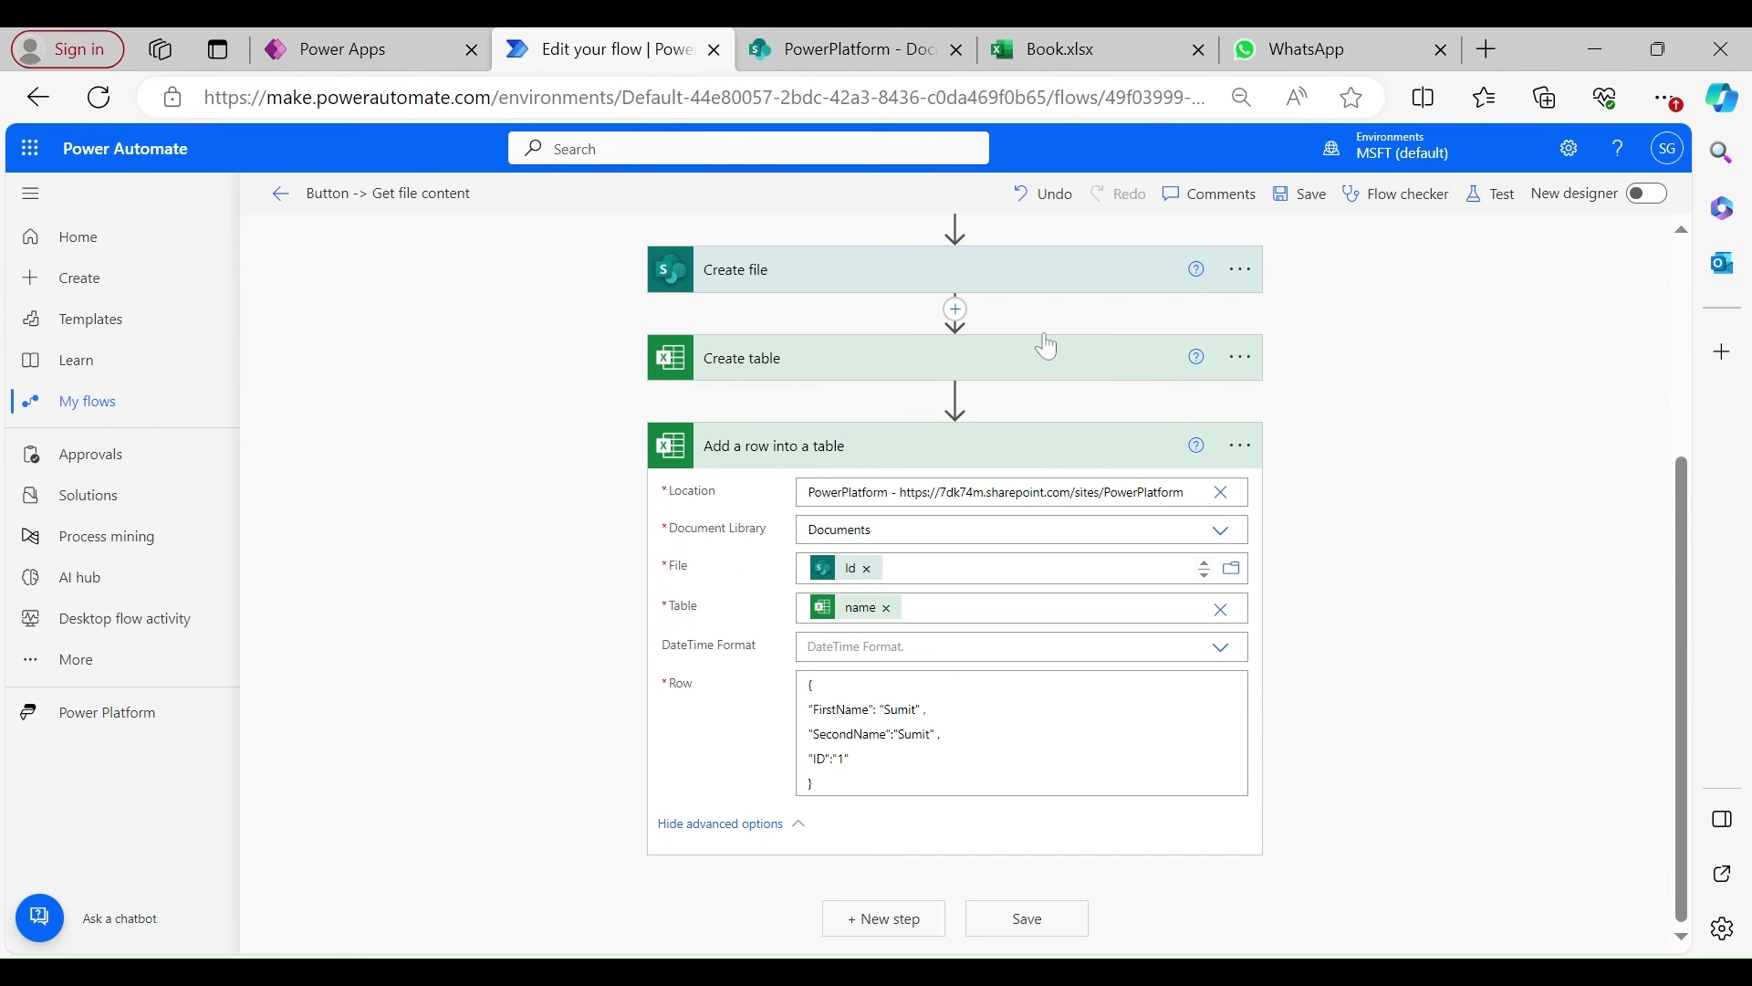
Save the flow with the corrected column names and run the manual test again.
click(926, 709)
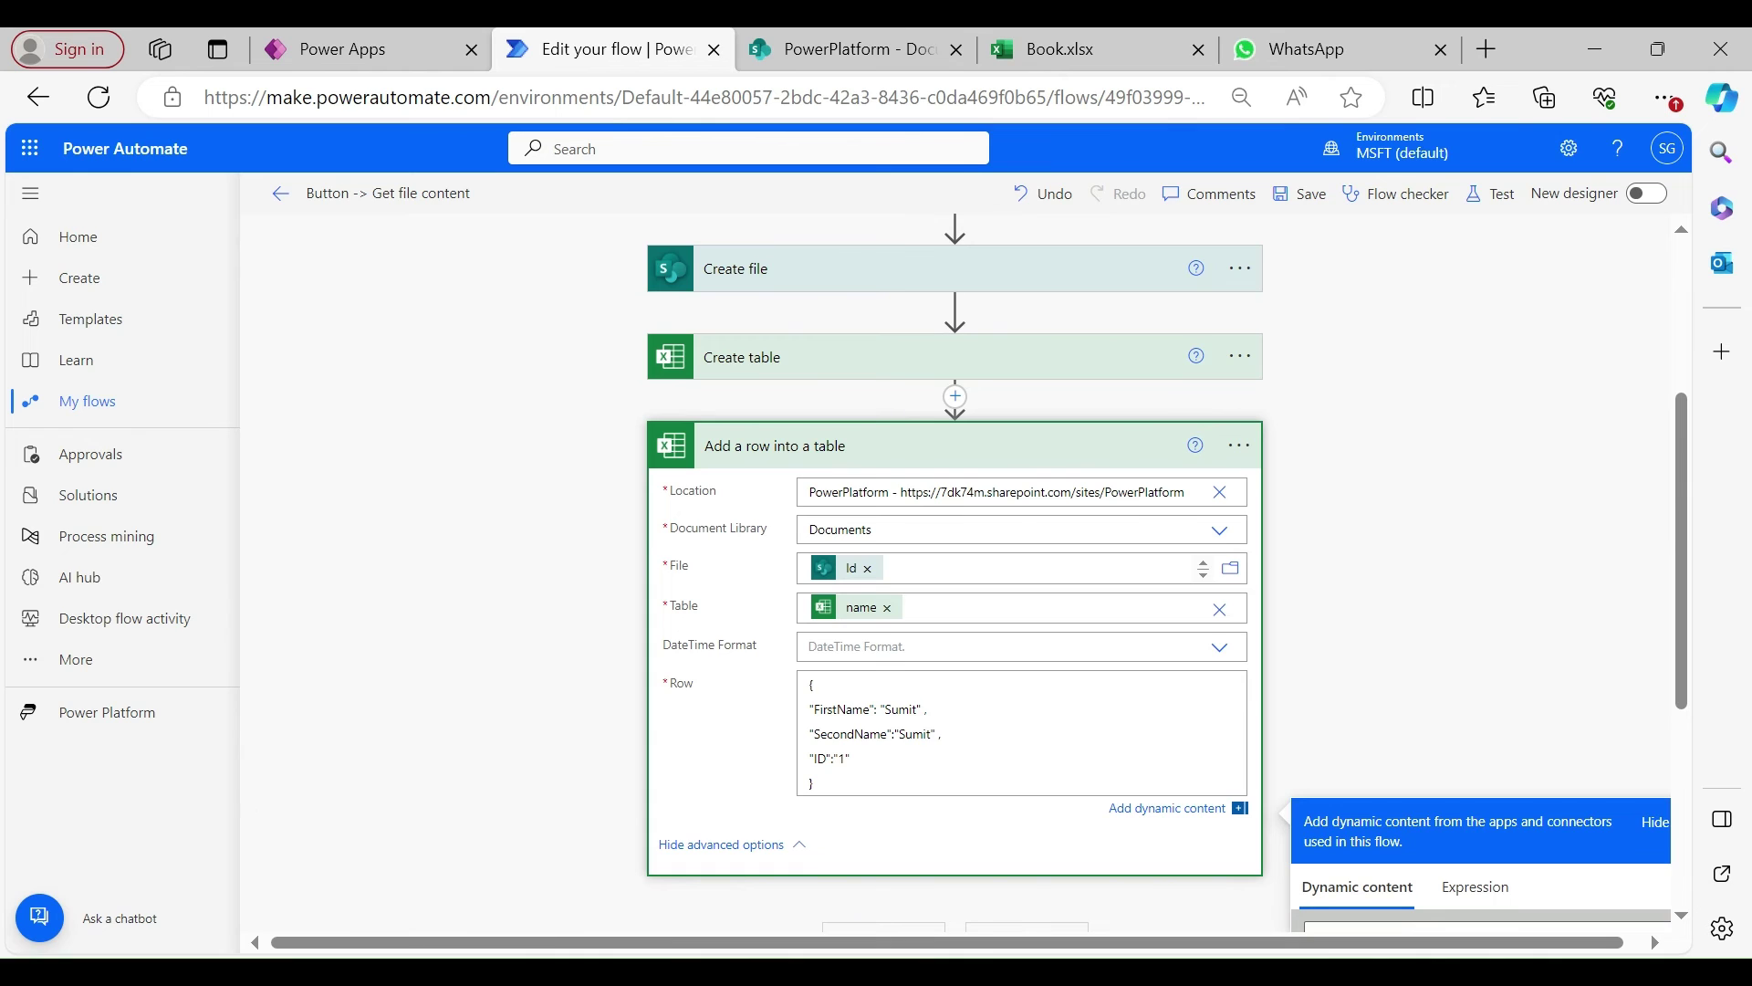
click(1497, 195)
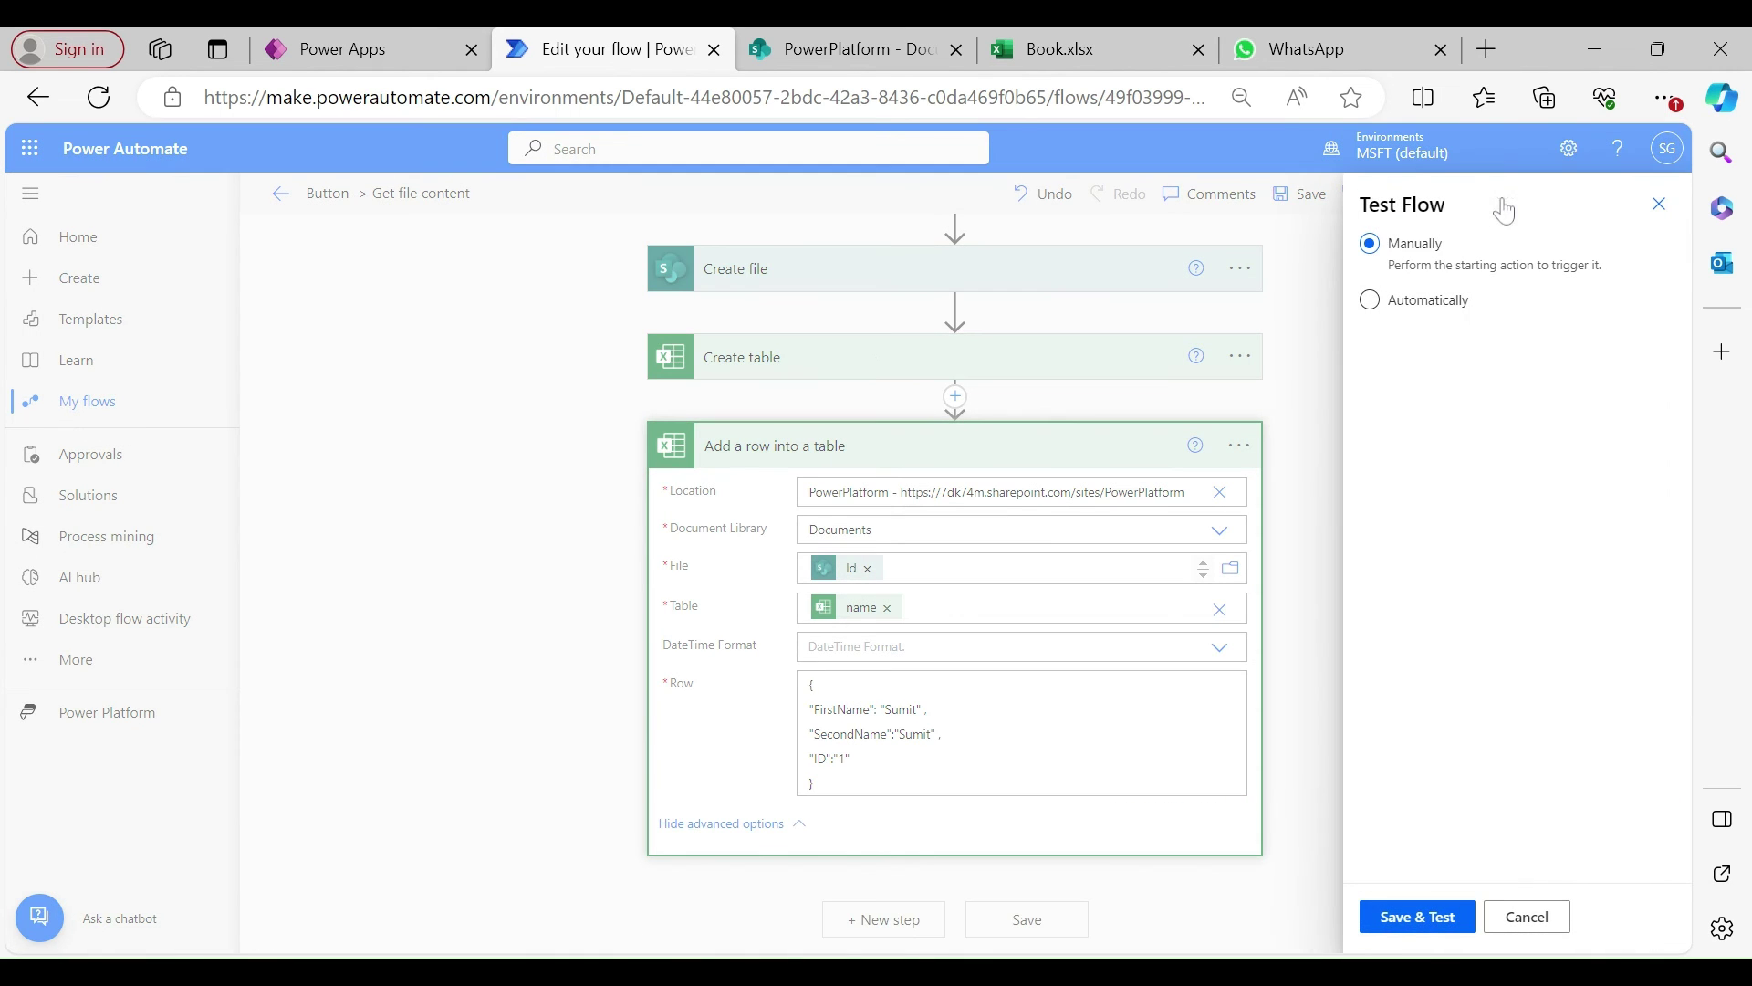
click(1403, 921)
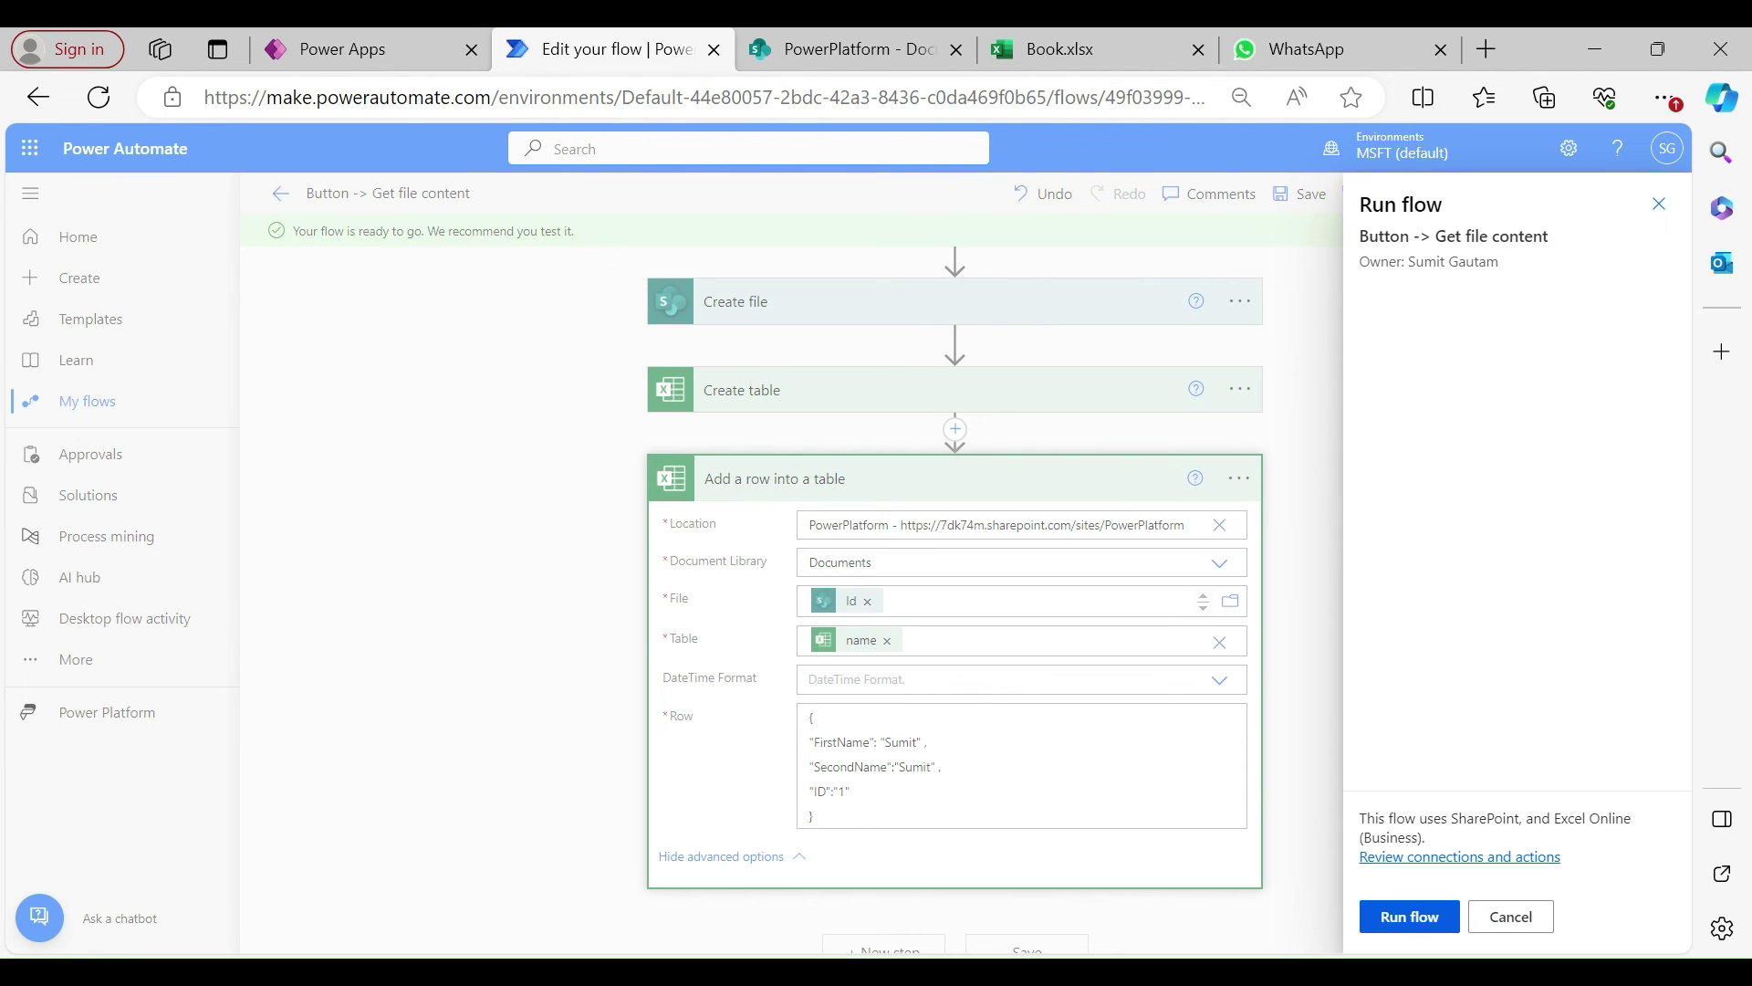
click(1407, 920)
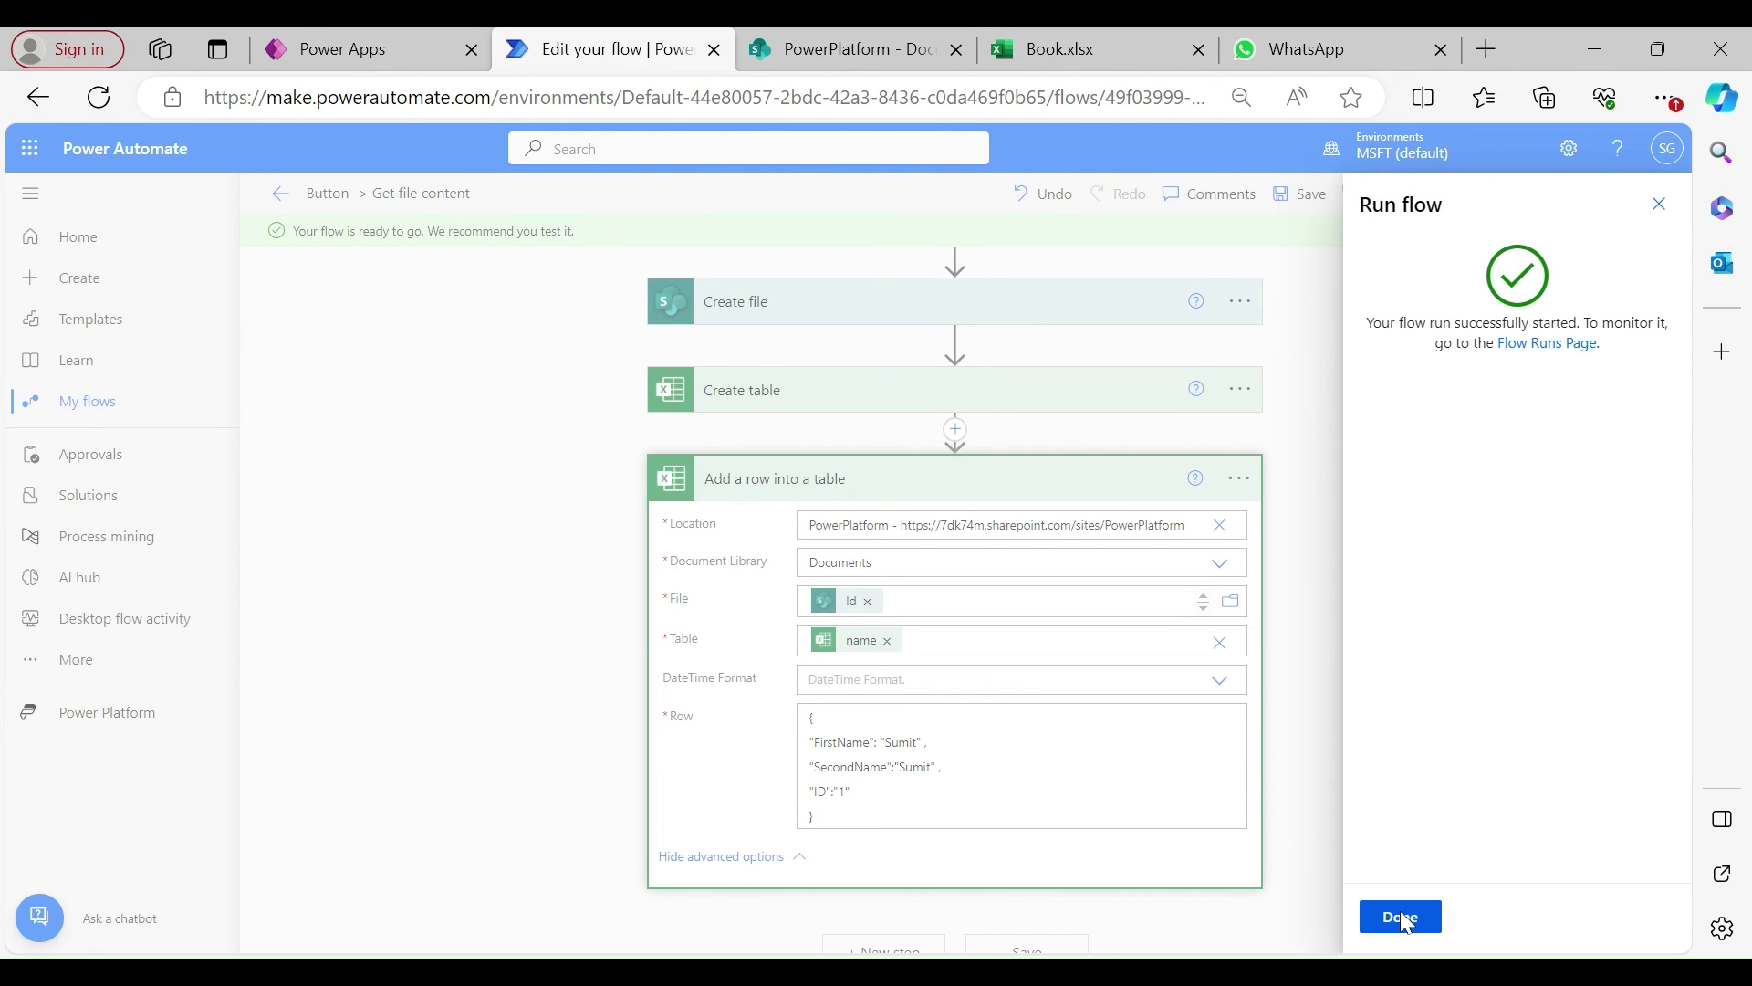
click(1404, 918)
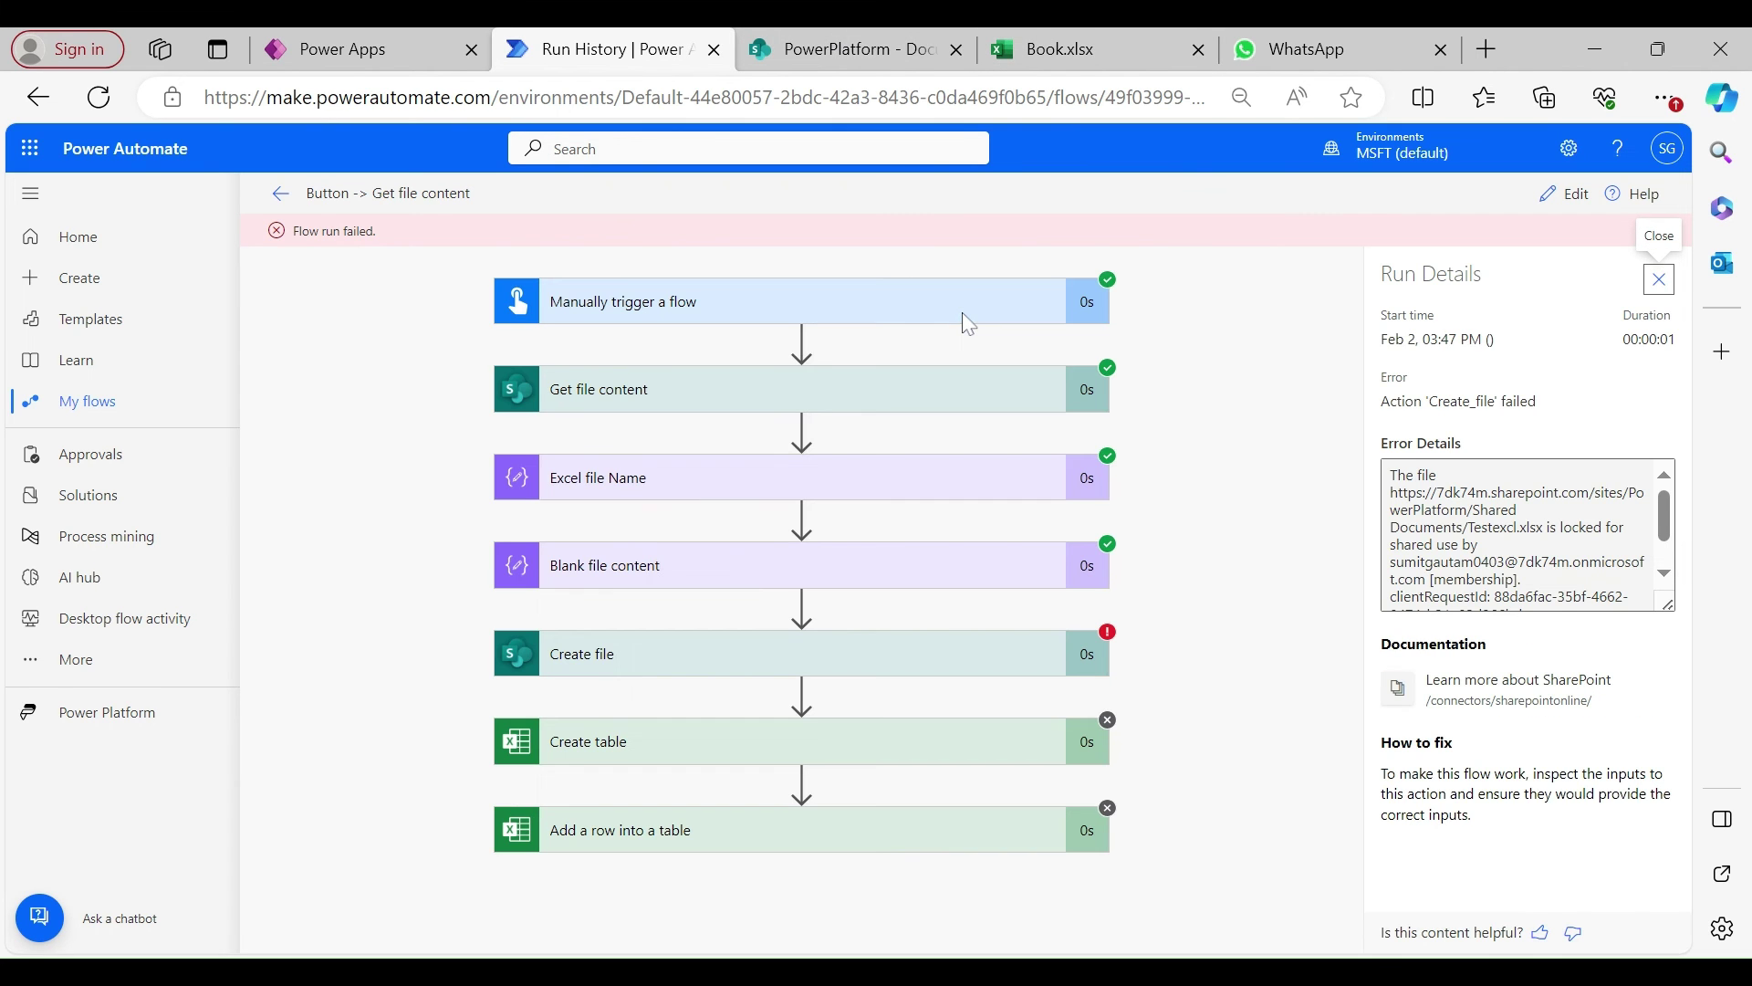
Try to delete Testexcl.xlsx from the SharePoint Documents library.
click(888, 53)
click(151, 624)
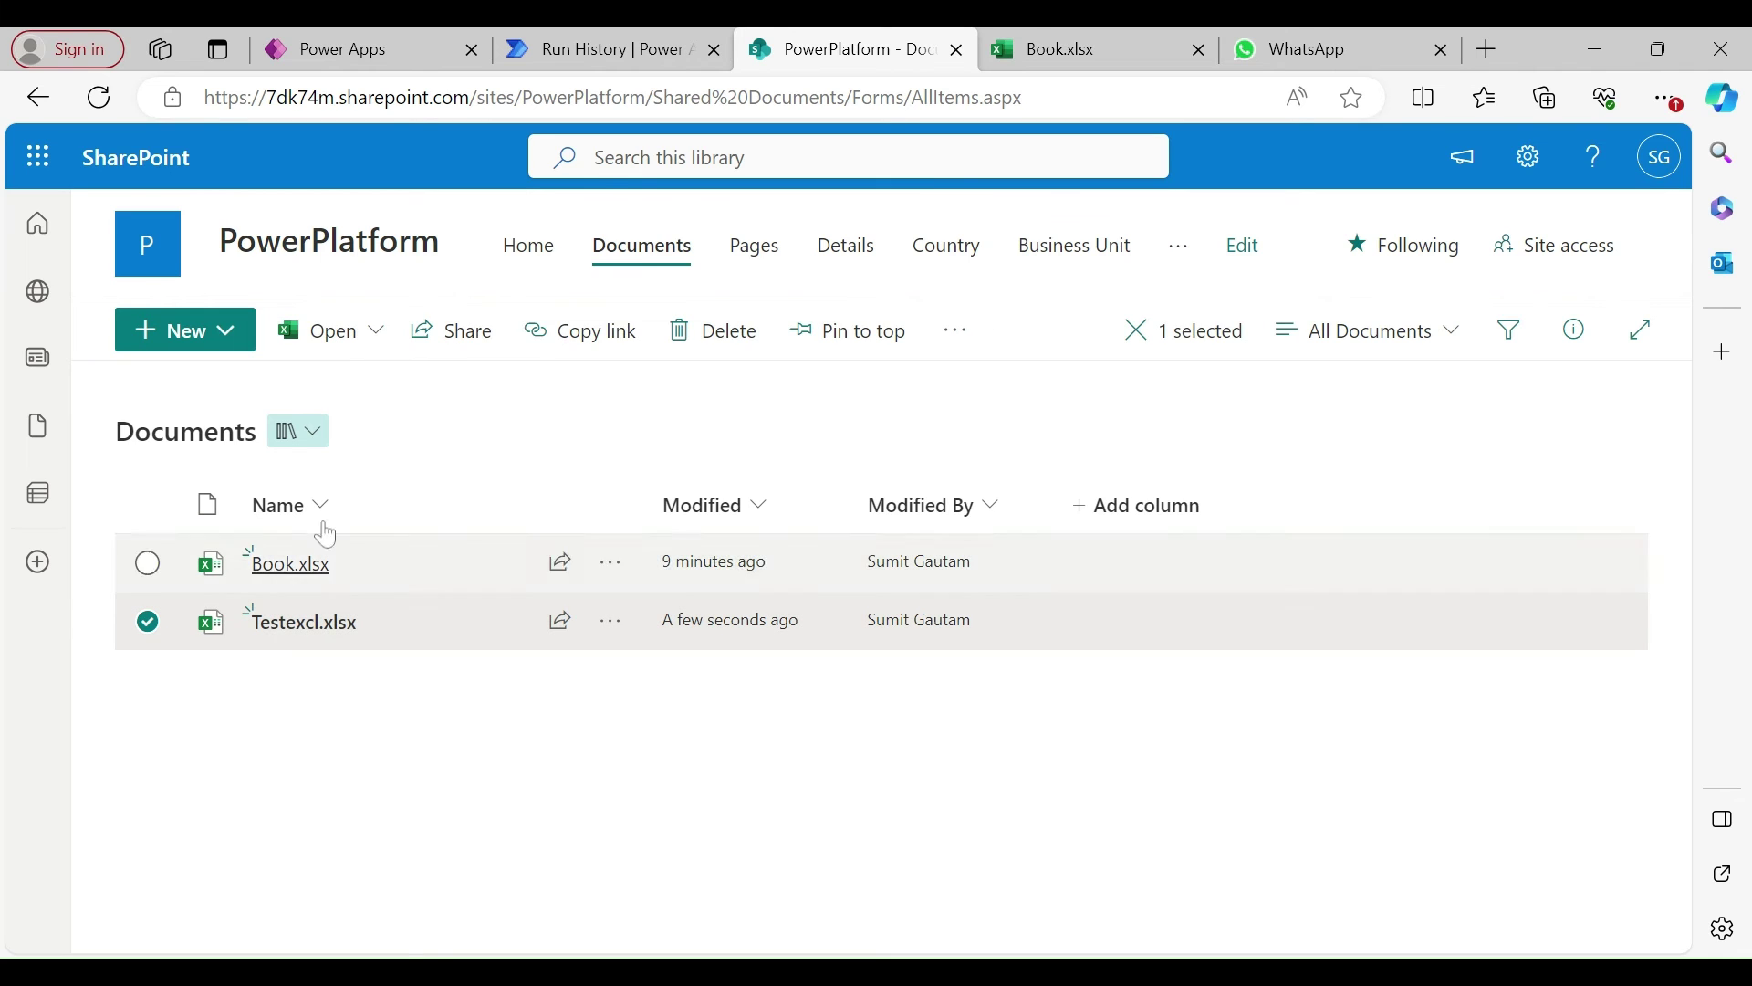
click(686, 344)
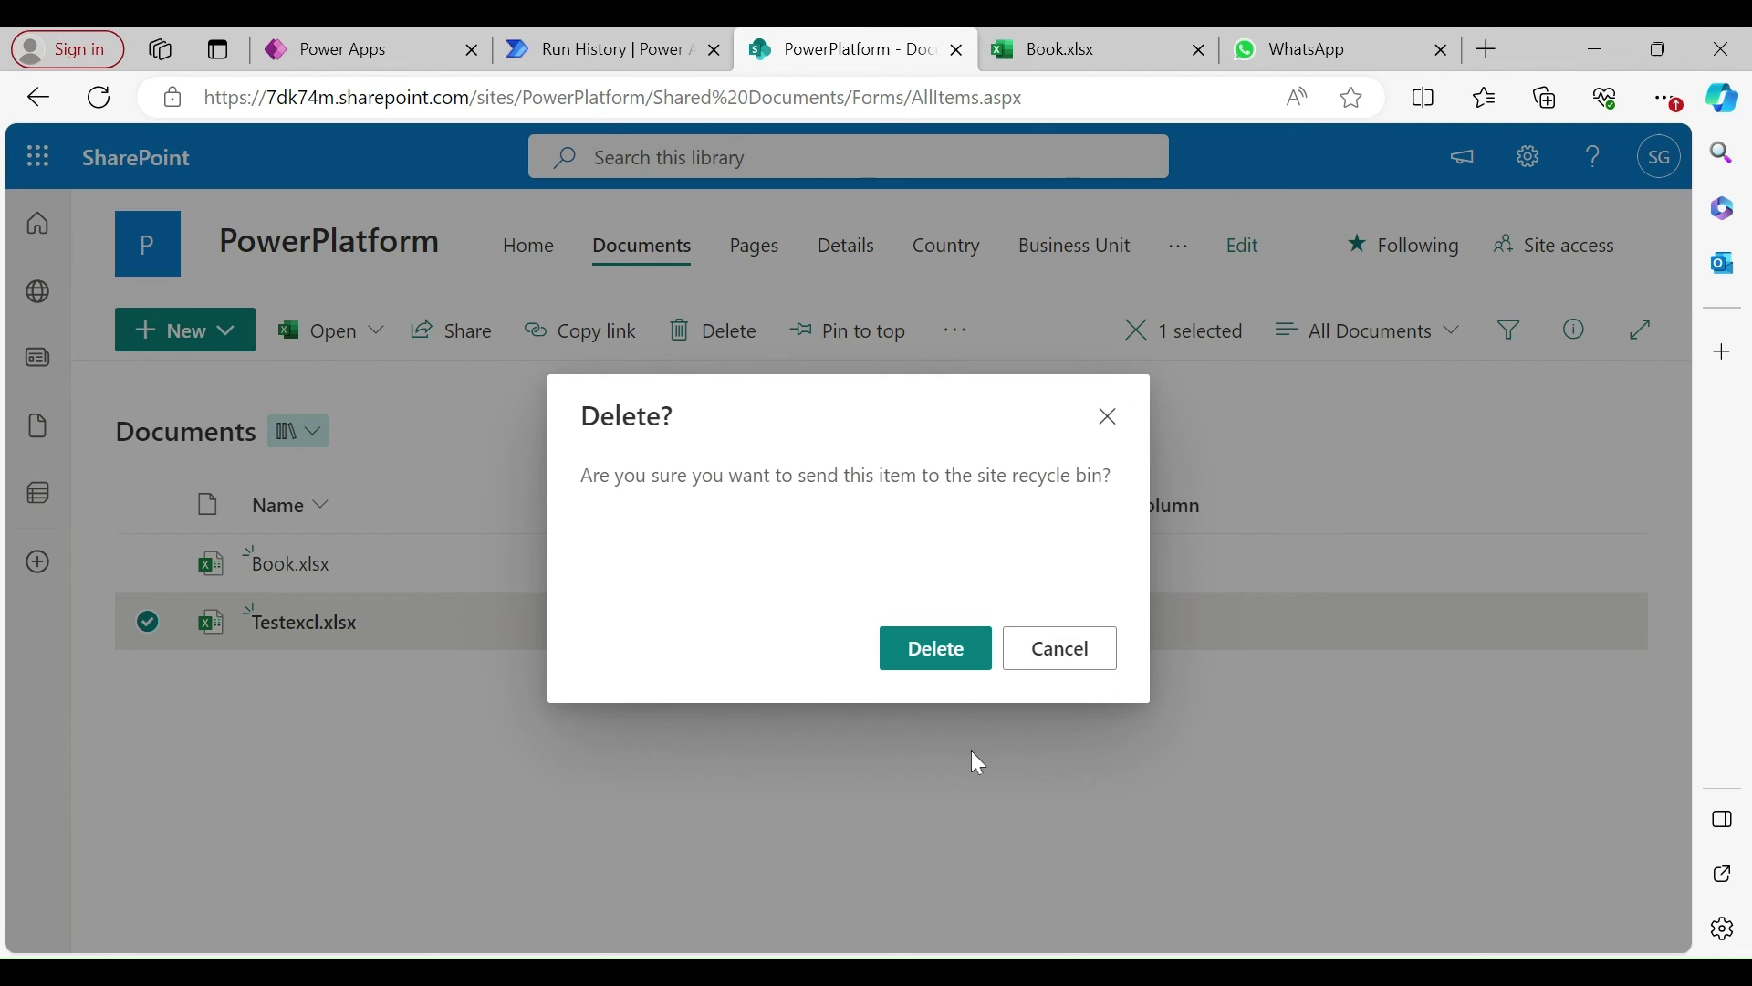
click(931, 651)
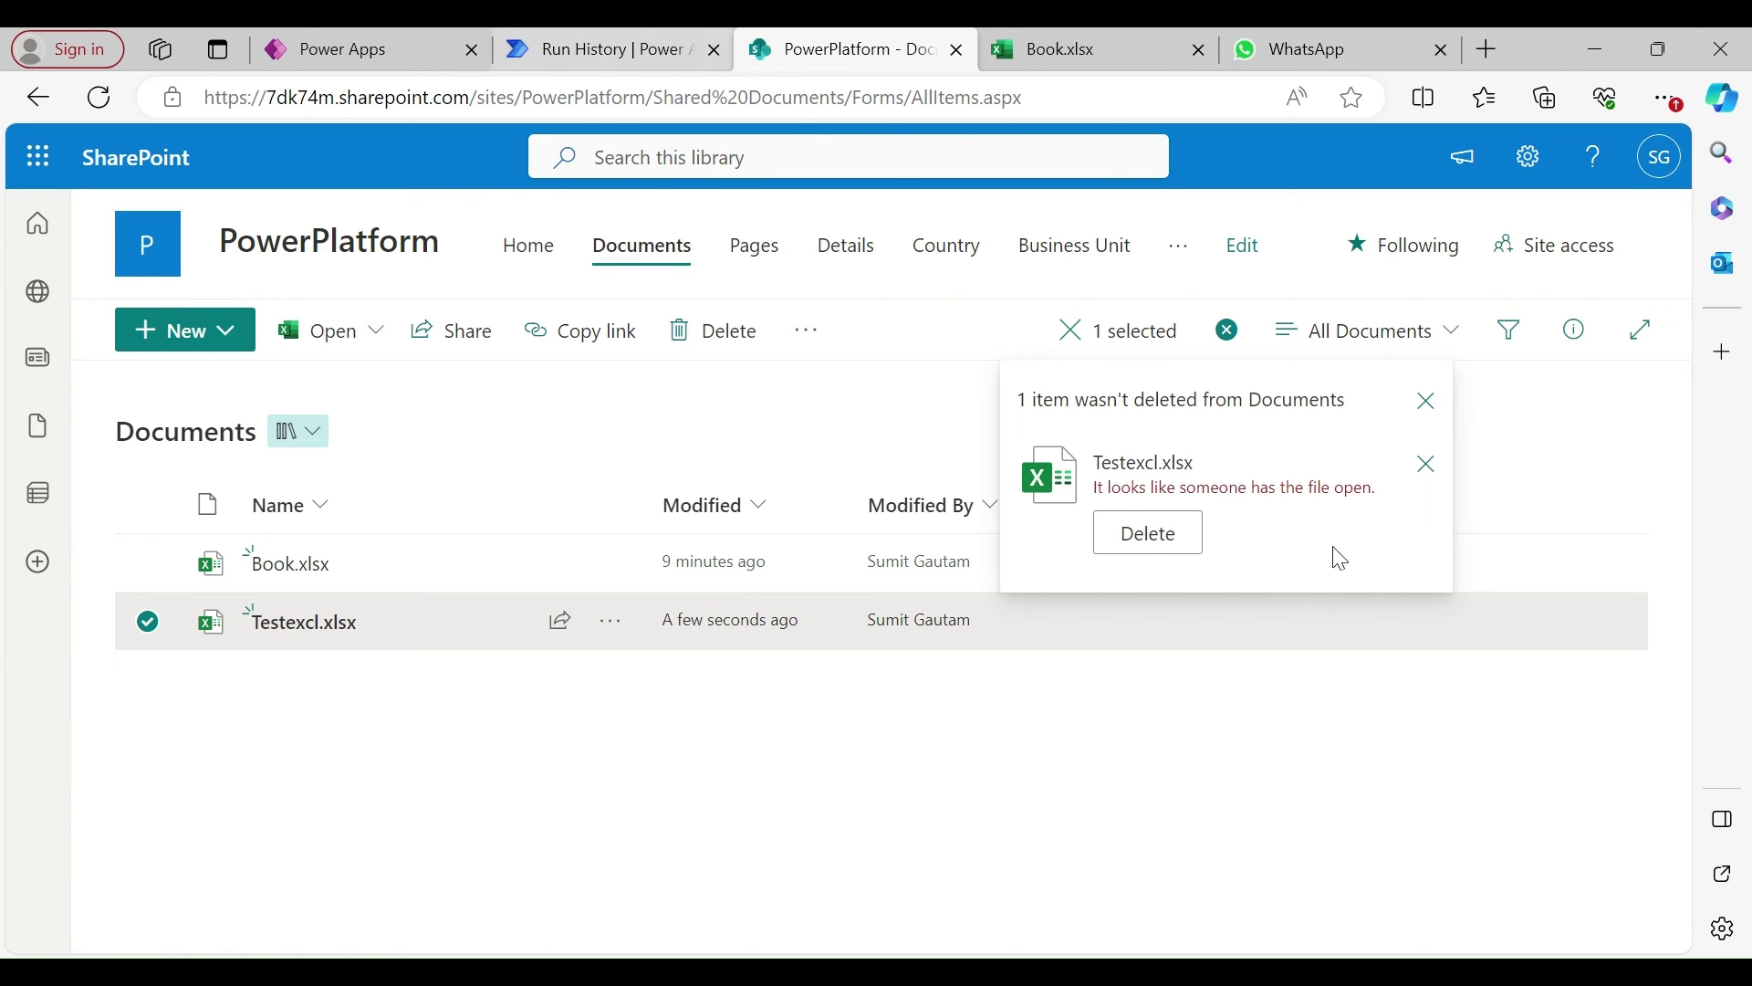
Close the open Book.xlsx workbook and retry deleting Testexcl.xlsx from the SharePoint Documents library.
click(1202, 52)
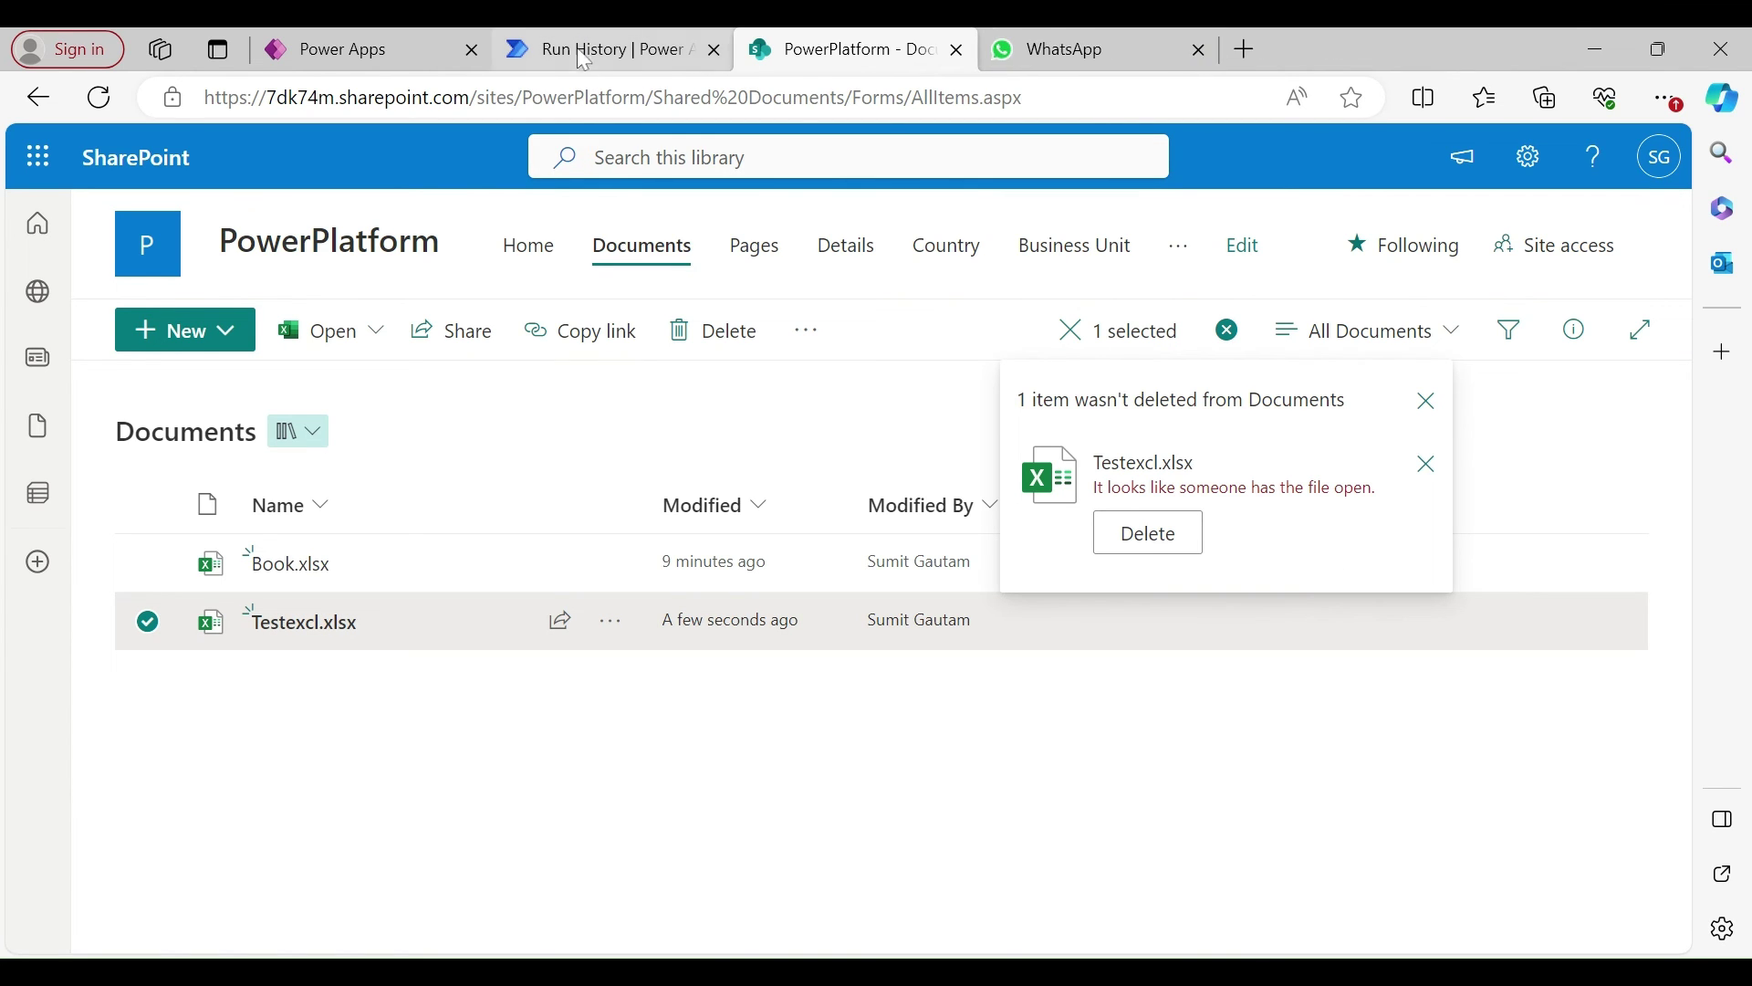
click(1136, 538)
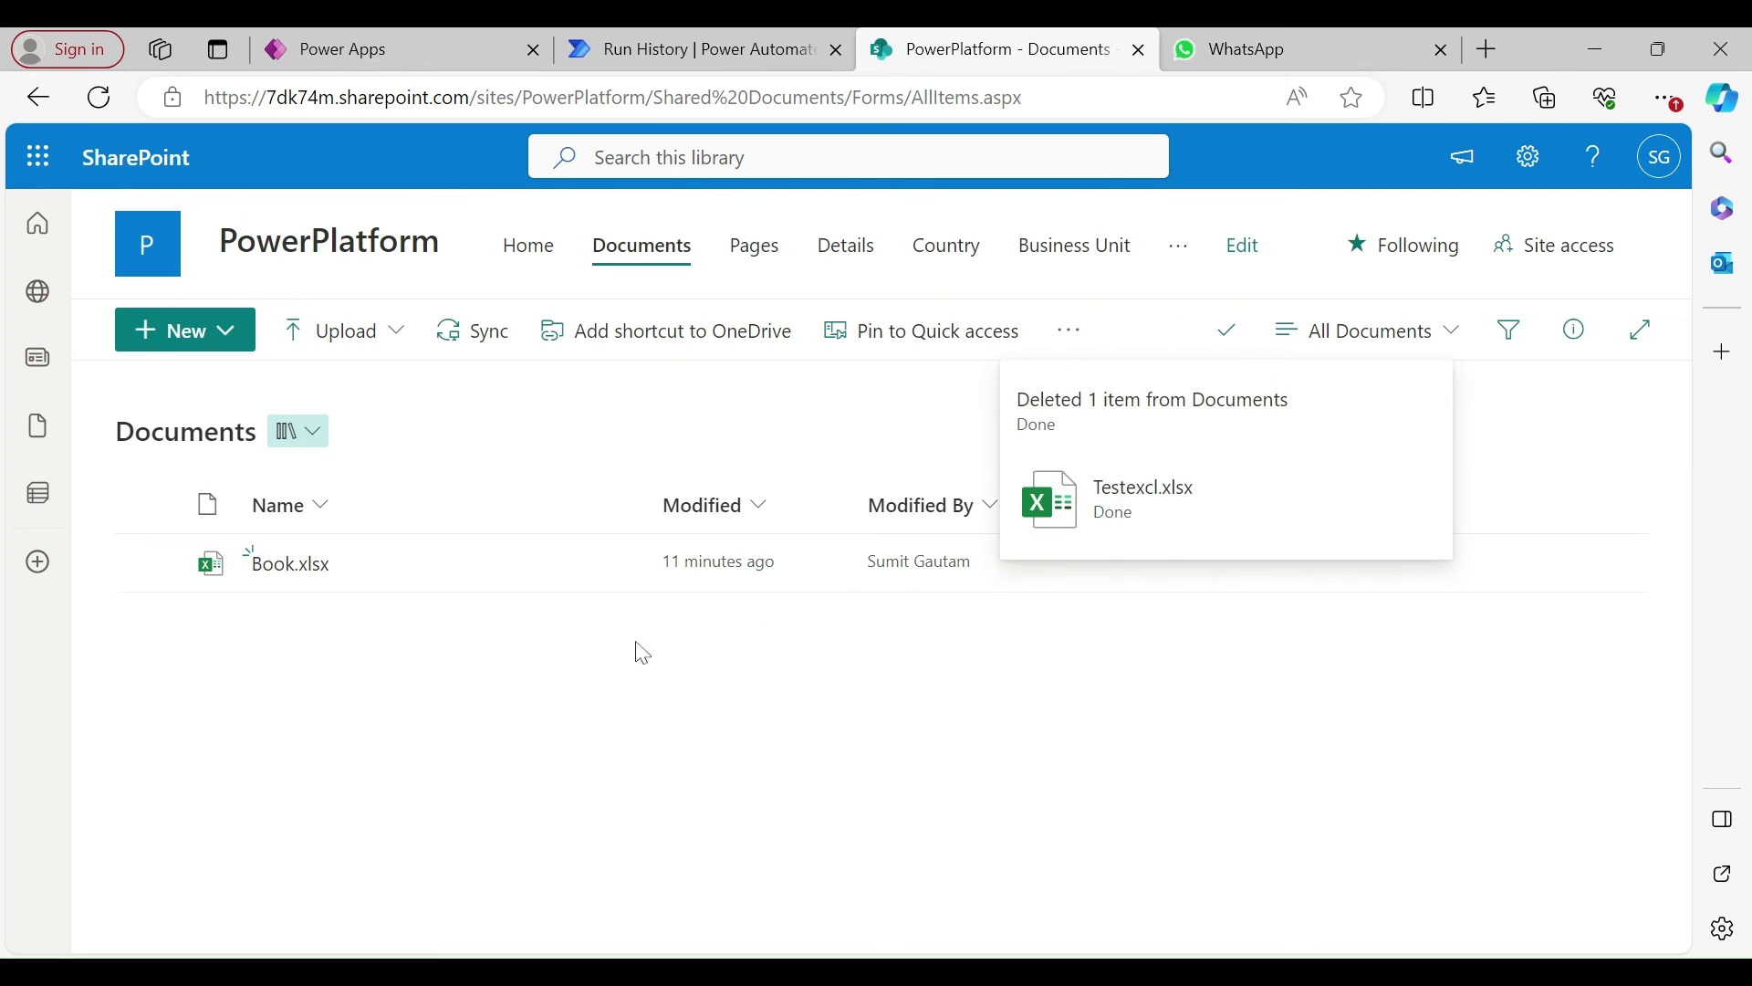
Reopen the flow for editing in Power Automate, run the manual test again, and show the run's progress.
click(653, 45)
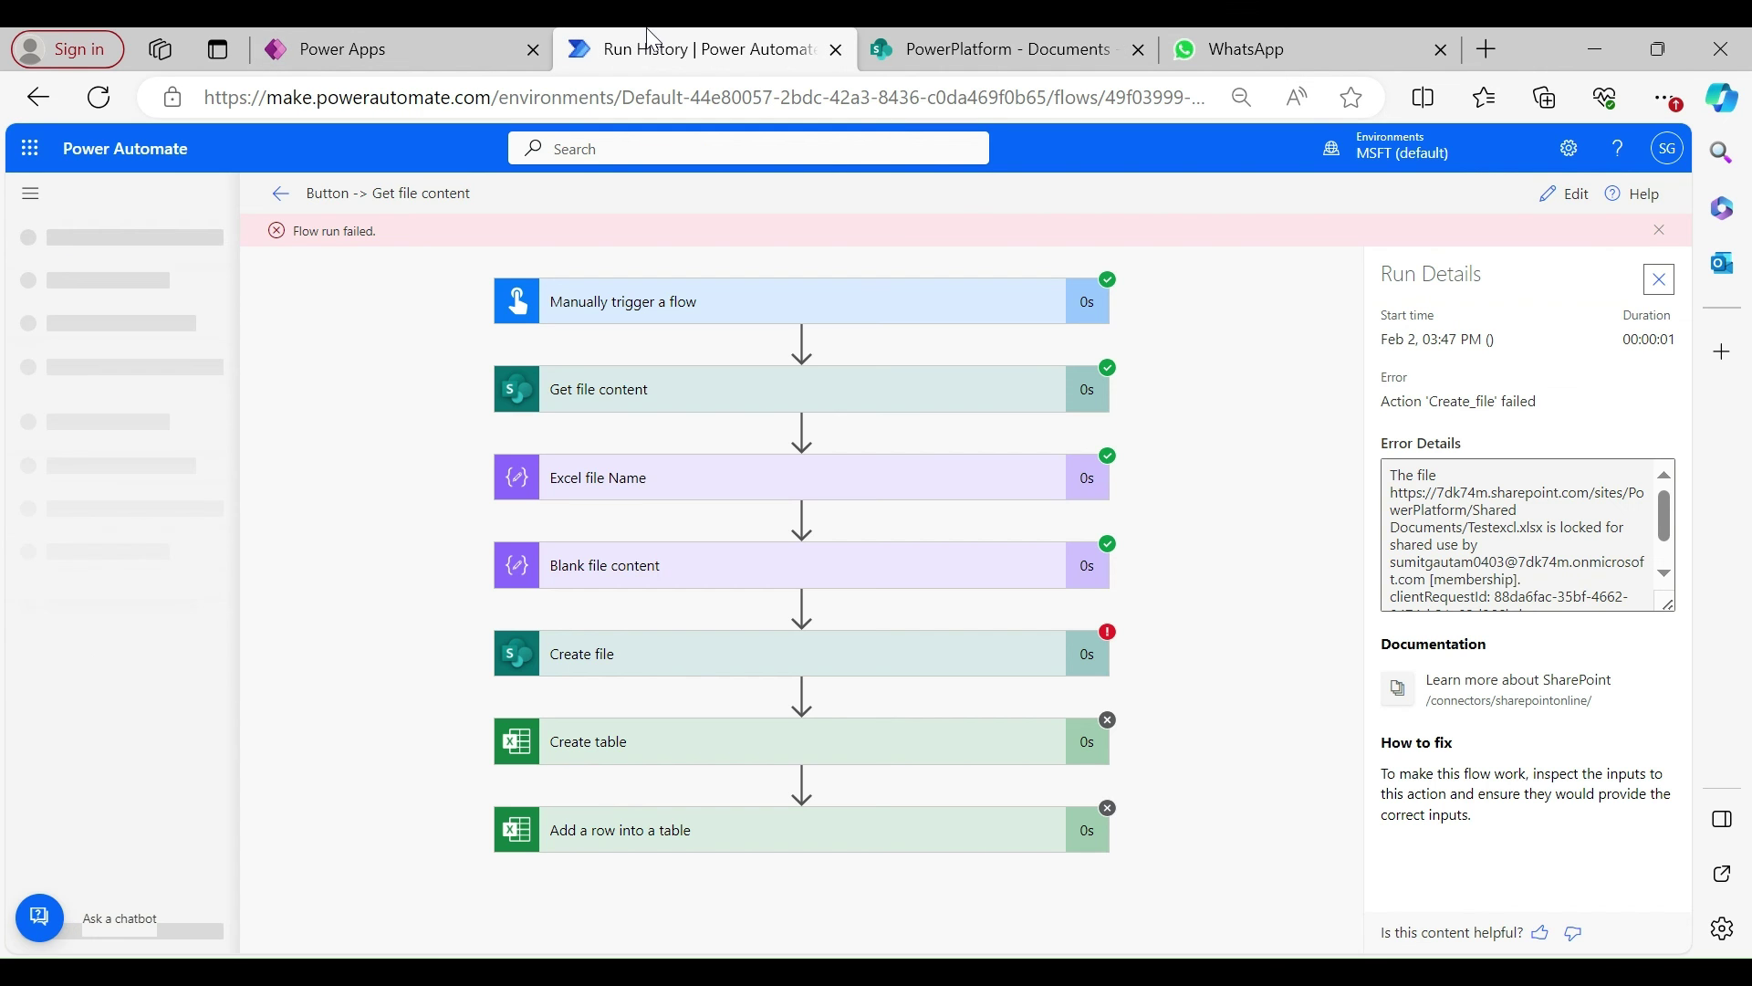
click(1571, 212)
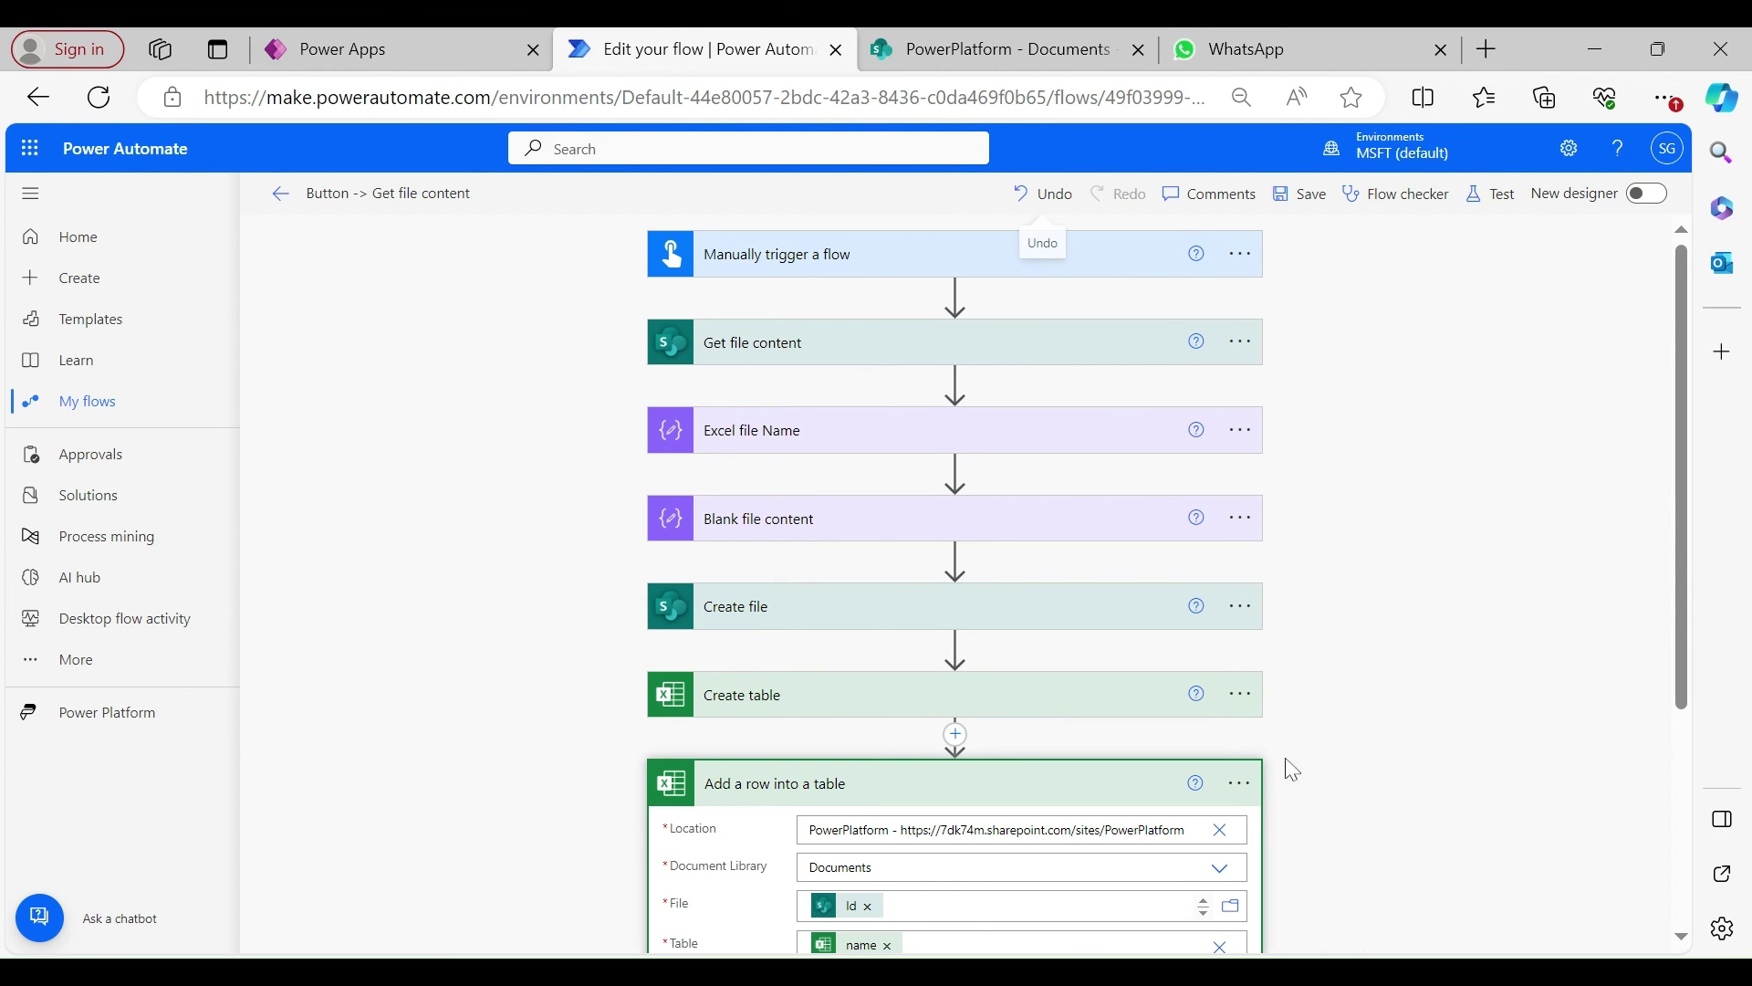
click(1475, 203)
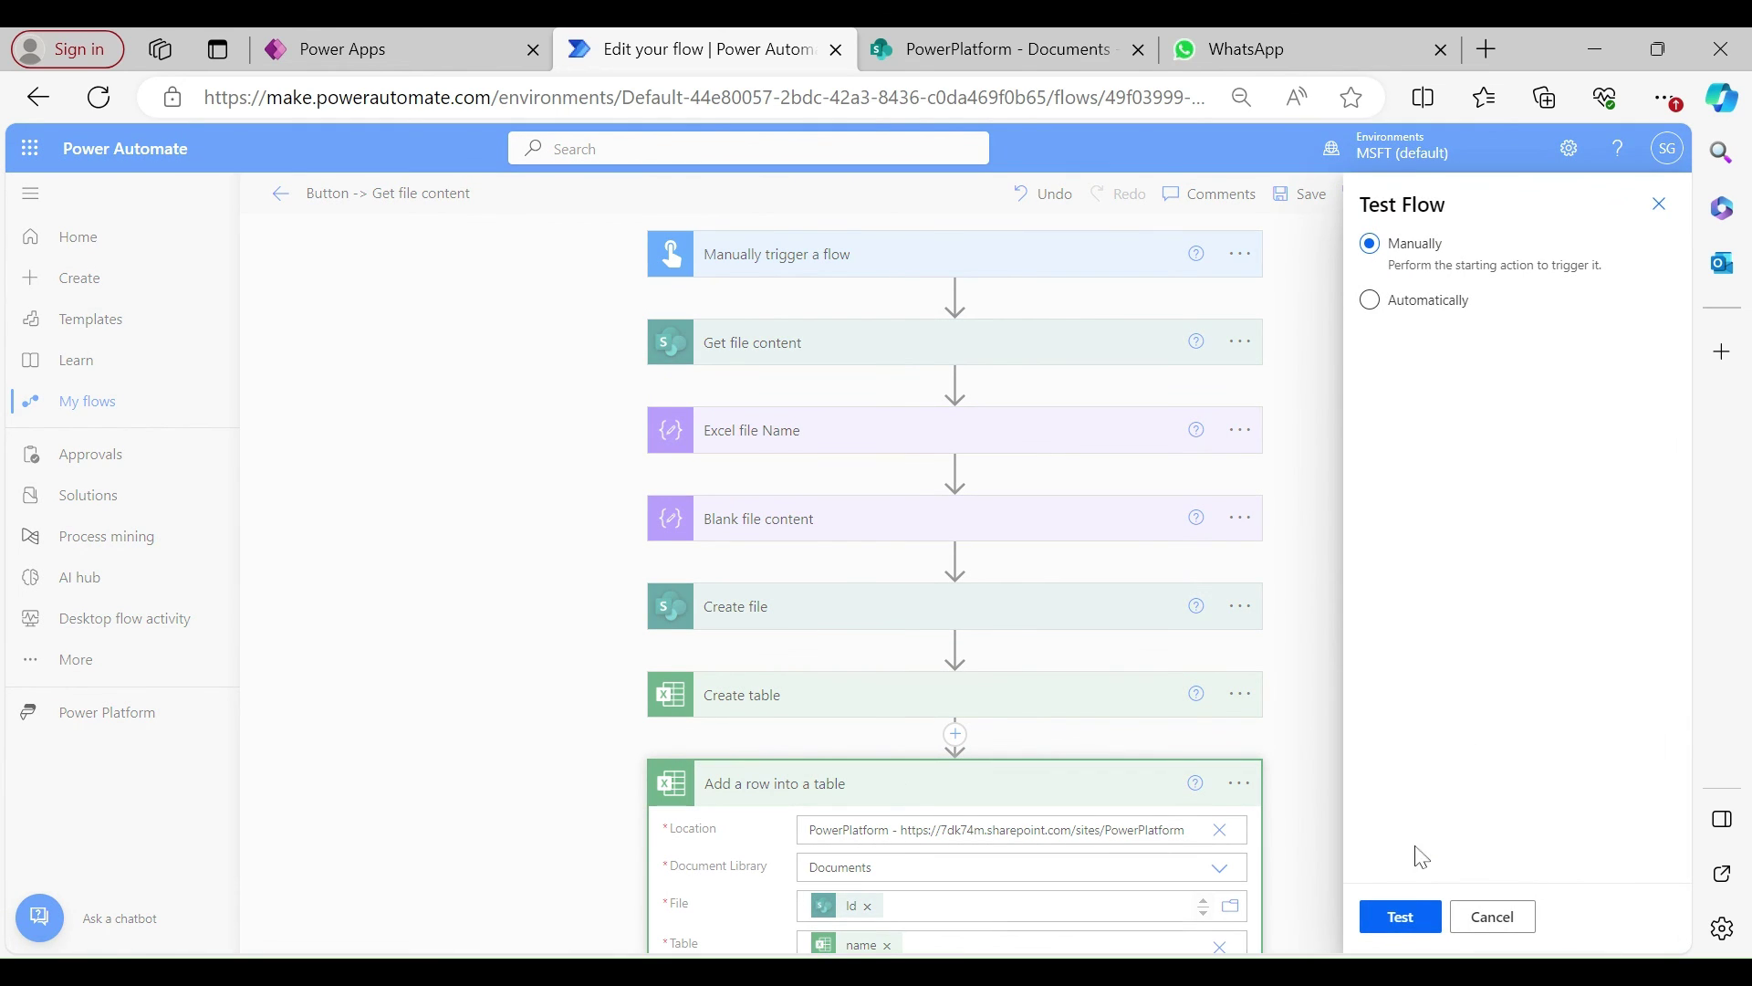
click(1396, 918)
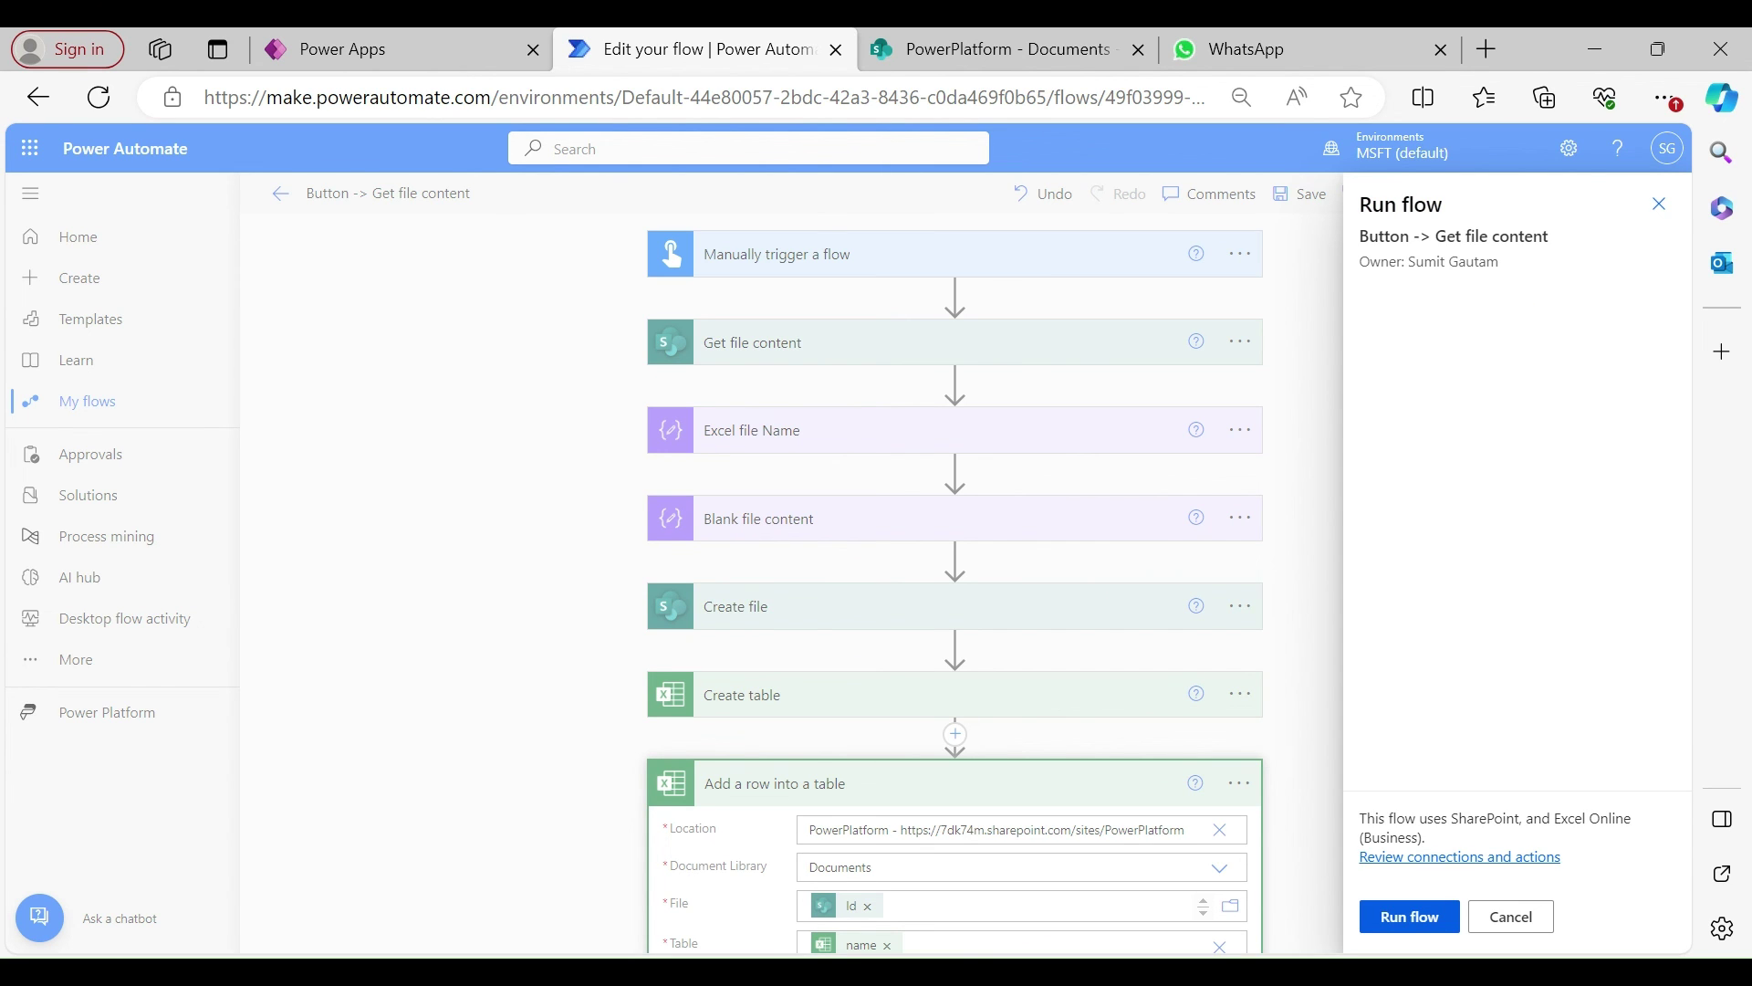
click(1398, 926)
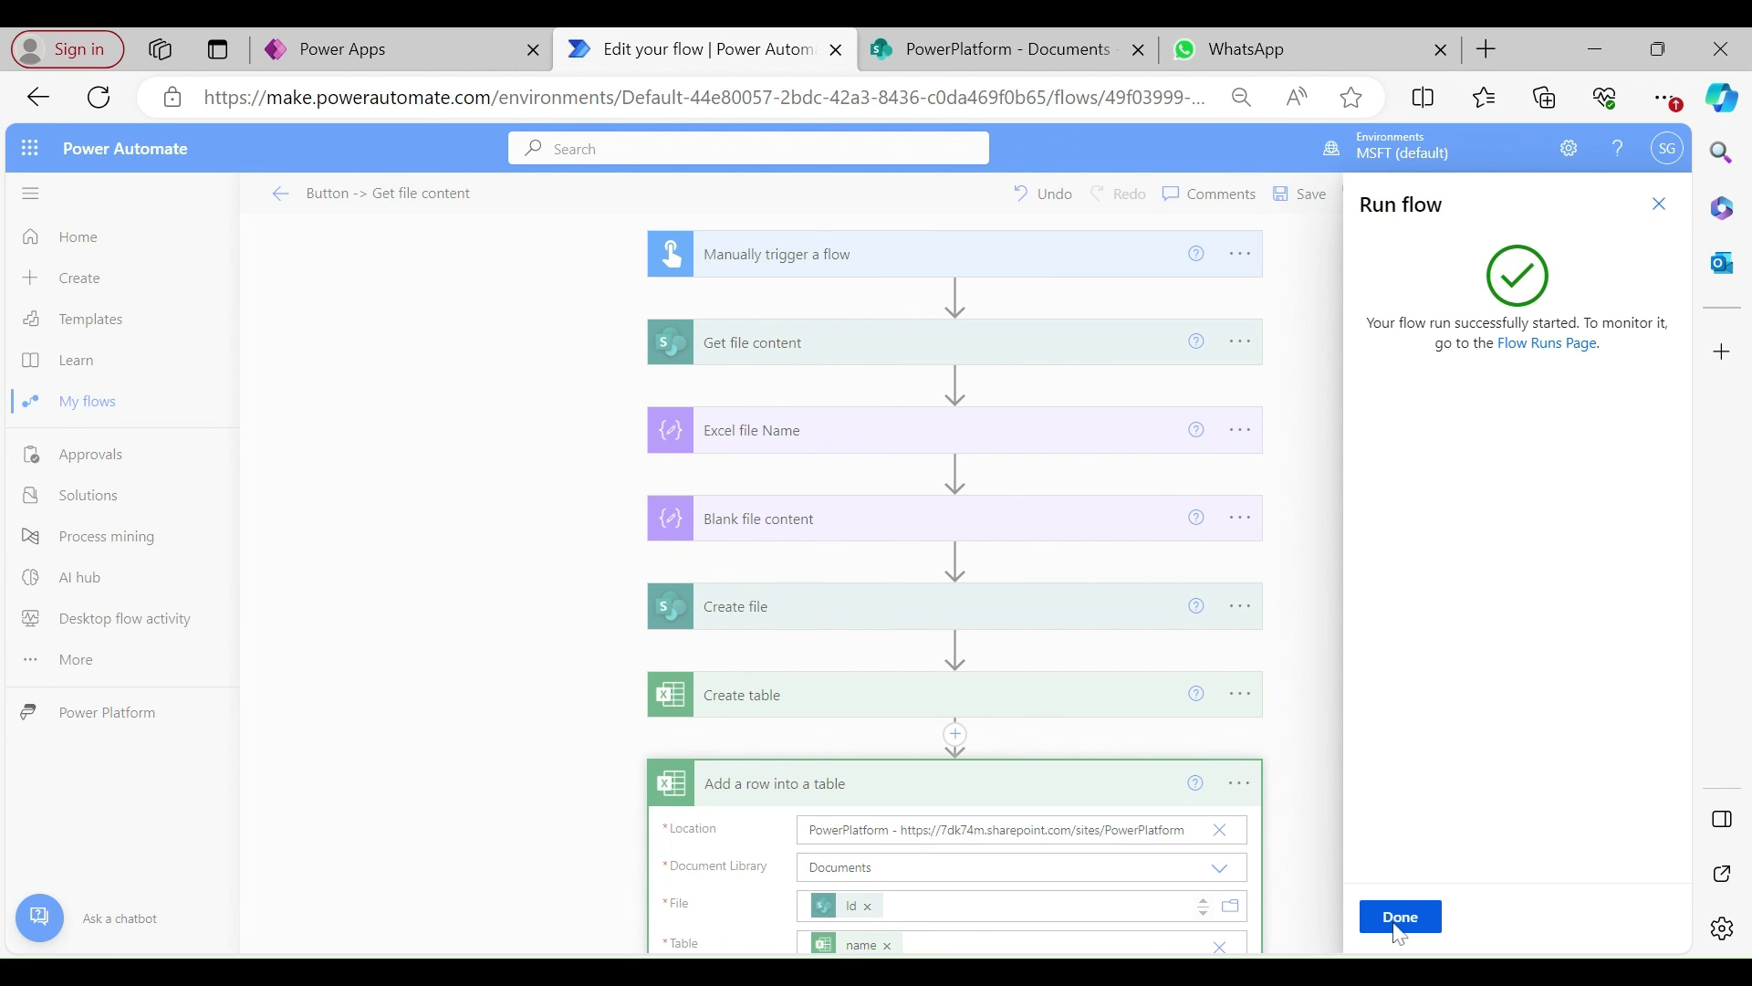
click(1399, 917)
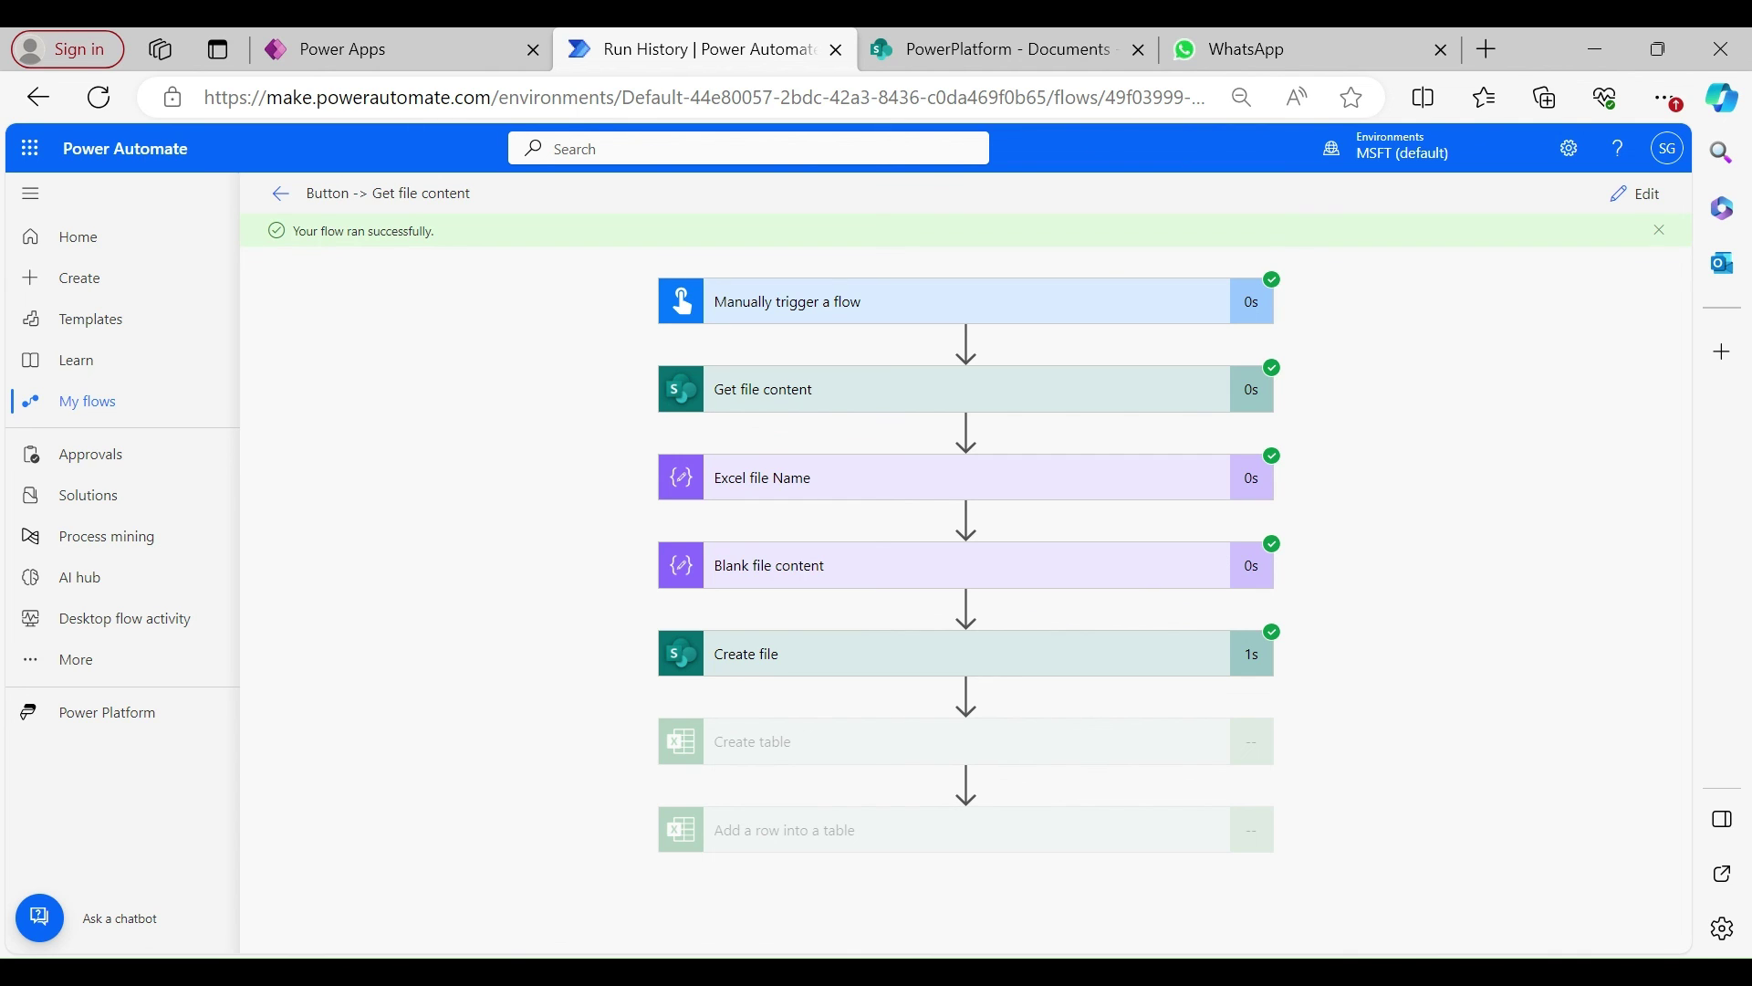
Refresh the SharePoint Documents library and open the newly created Testexcl.xlsx workbook.
click(1004, 49)
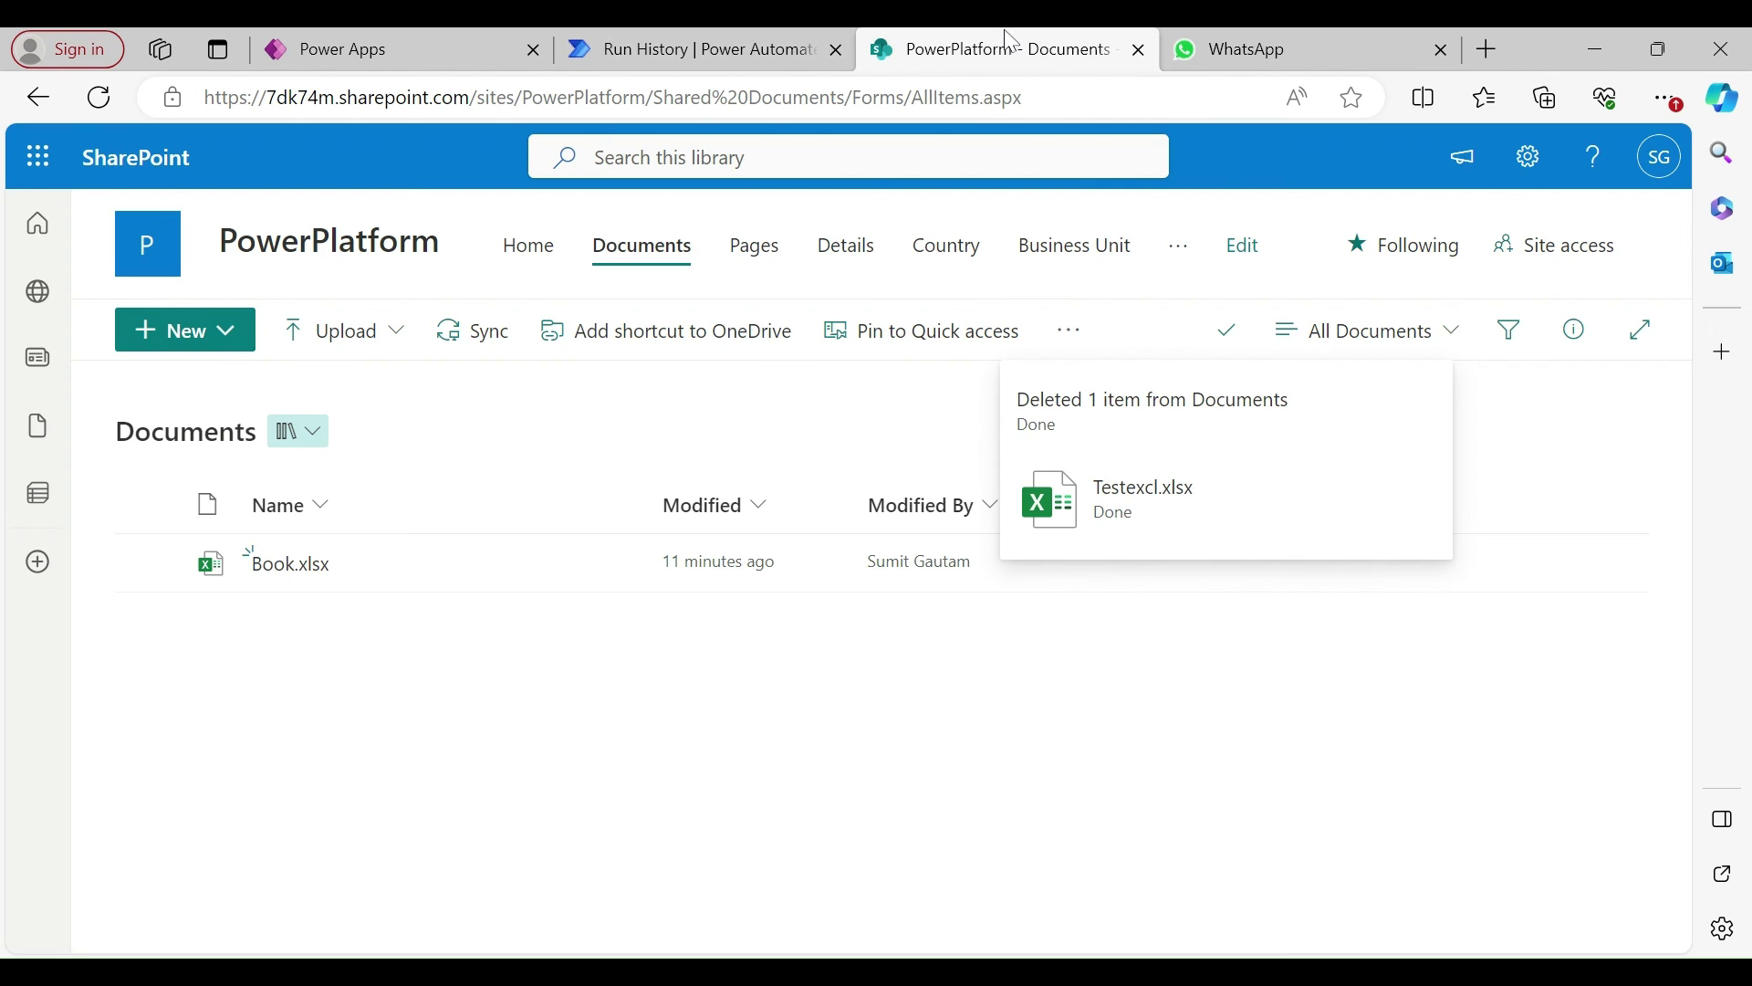
click(107, 105)
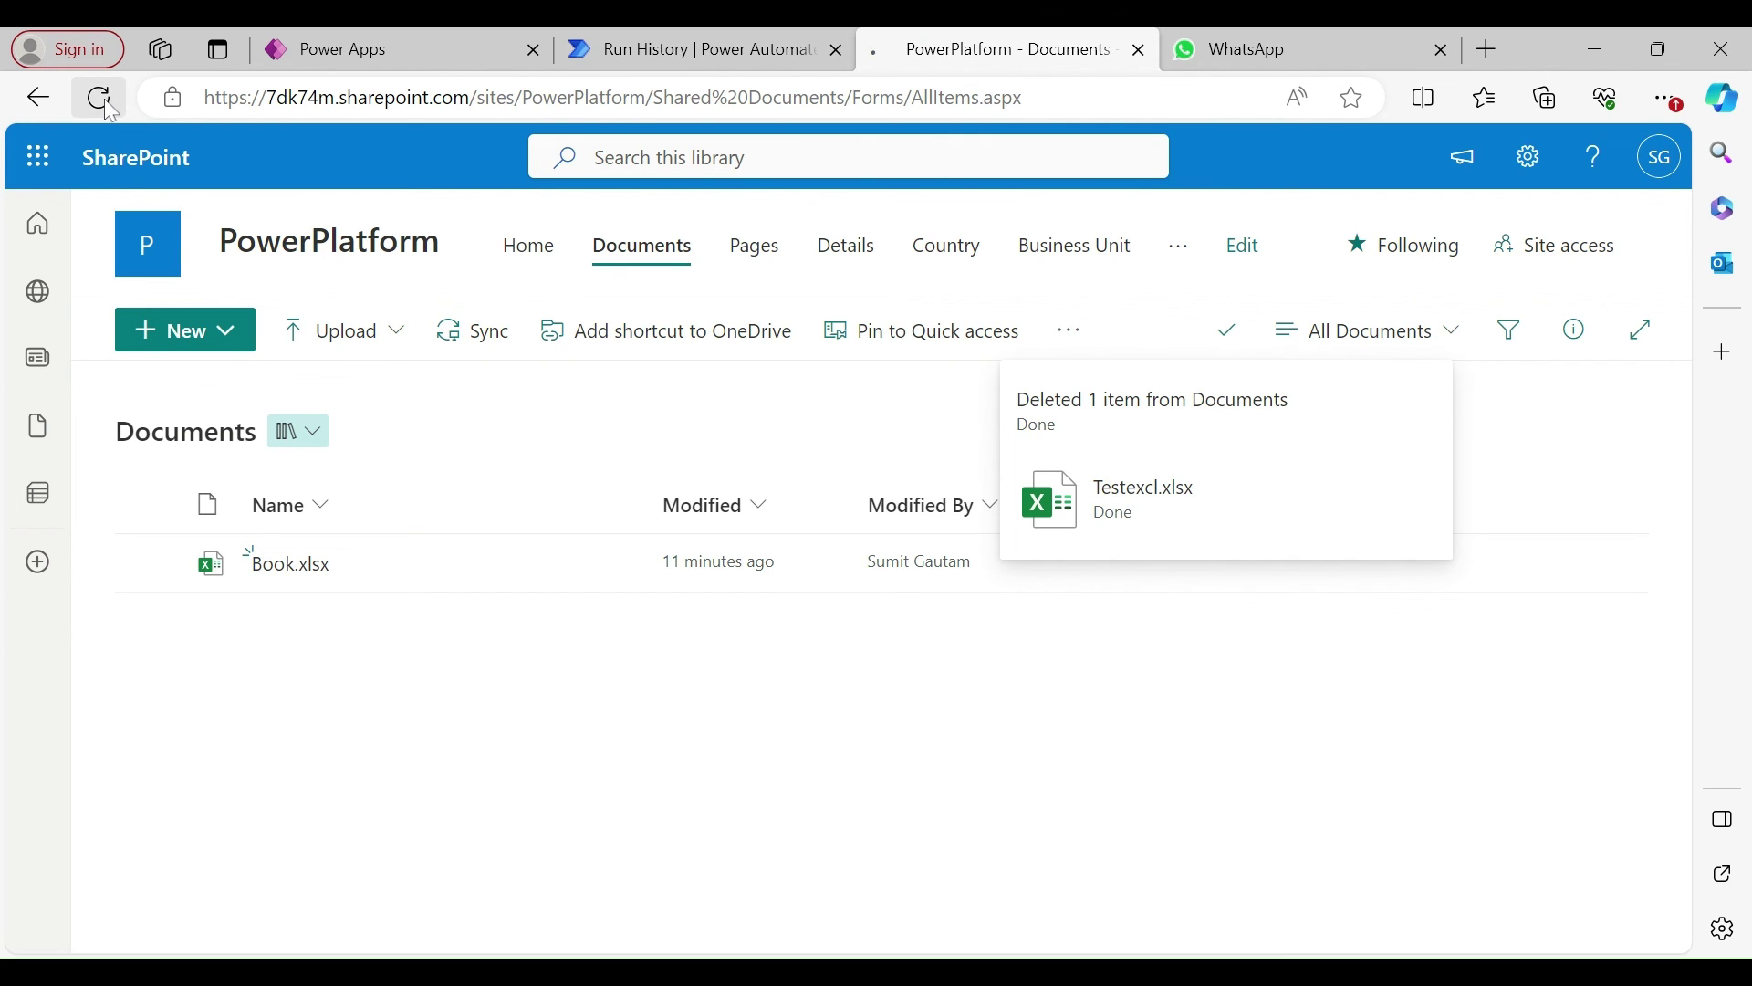
click(297, 631)
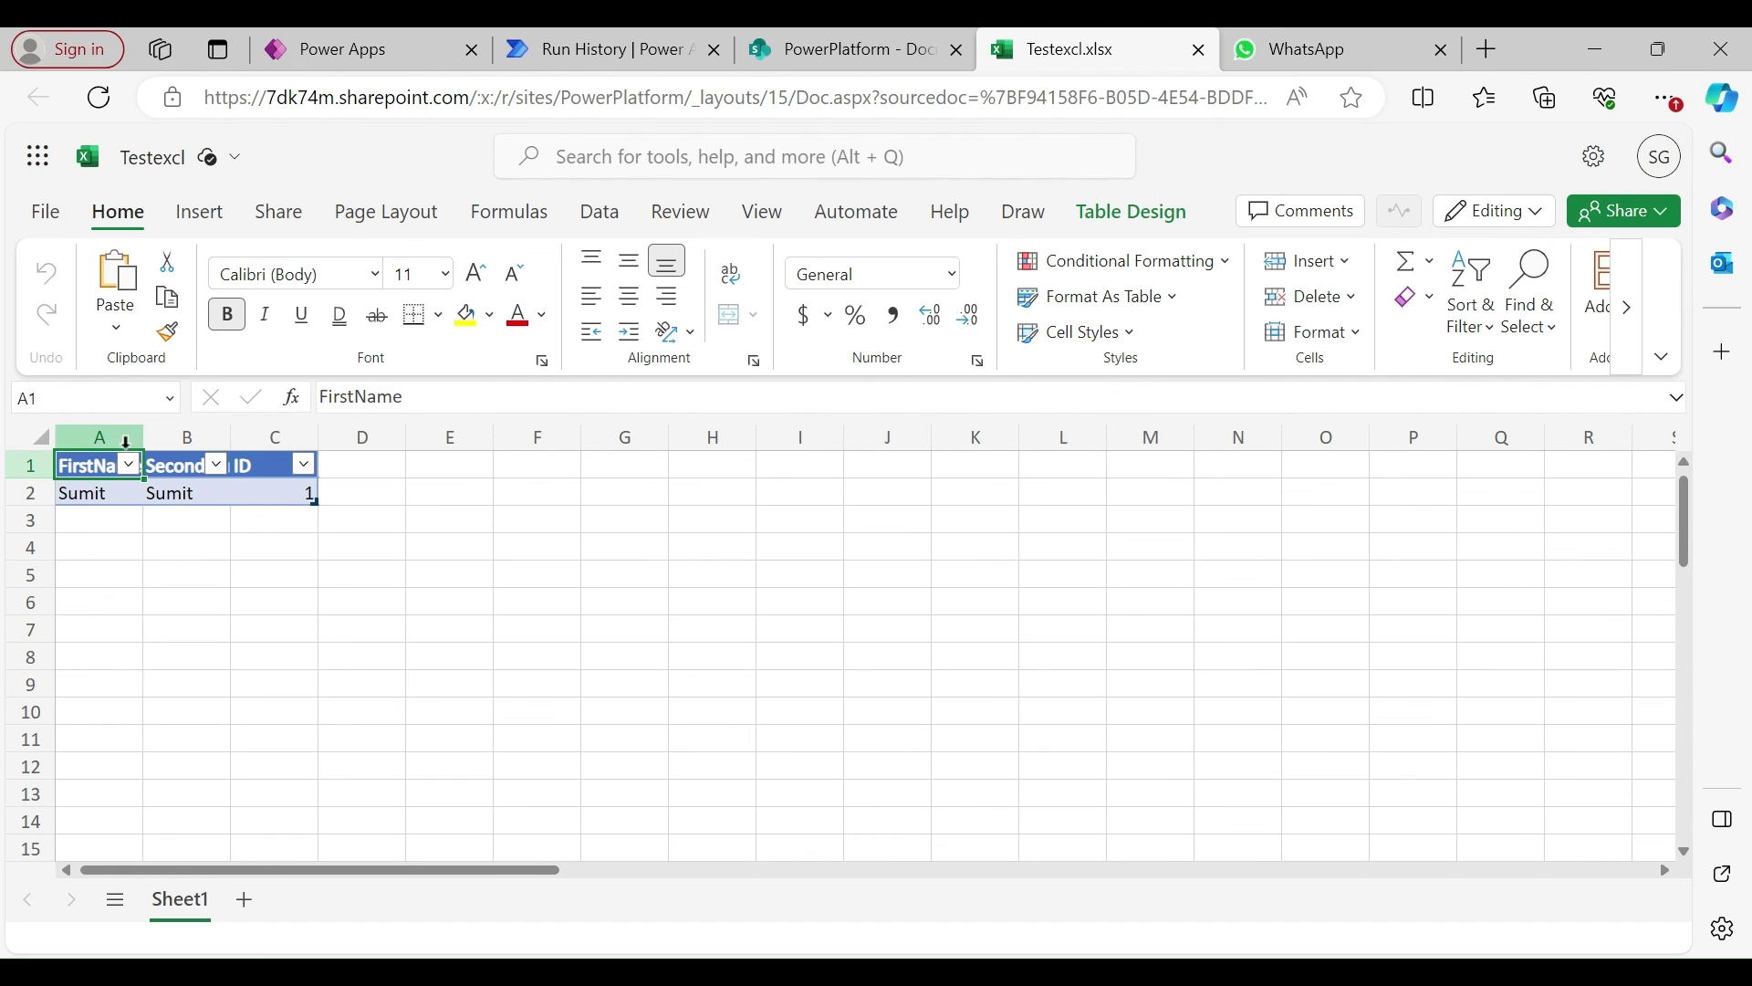
Widen the FirstName and SecondName columns, inspect each cell of the inserted row, and return to the flow run in Power Automate.
drag(143, 436, 378, 436)
click(118, 497)
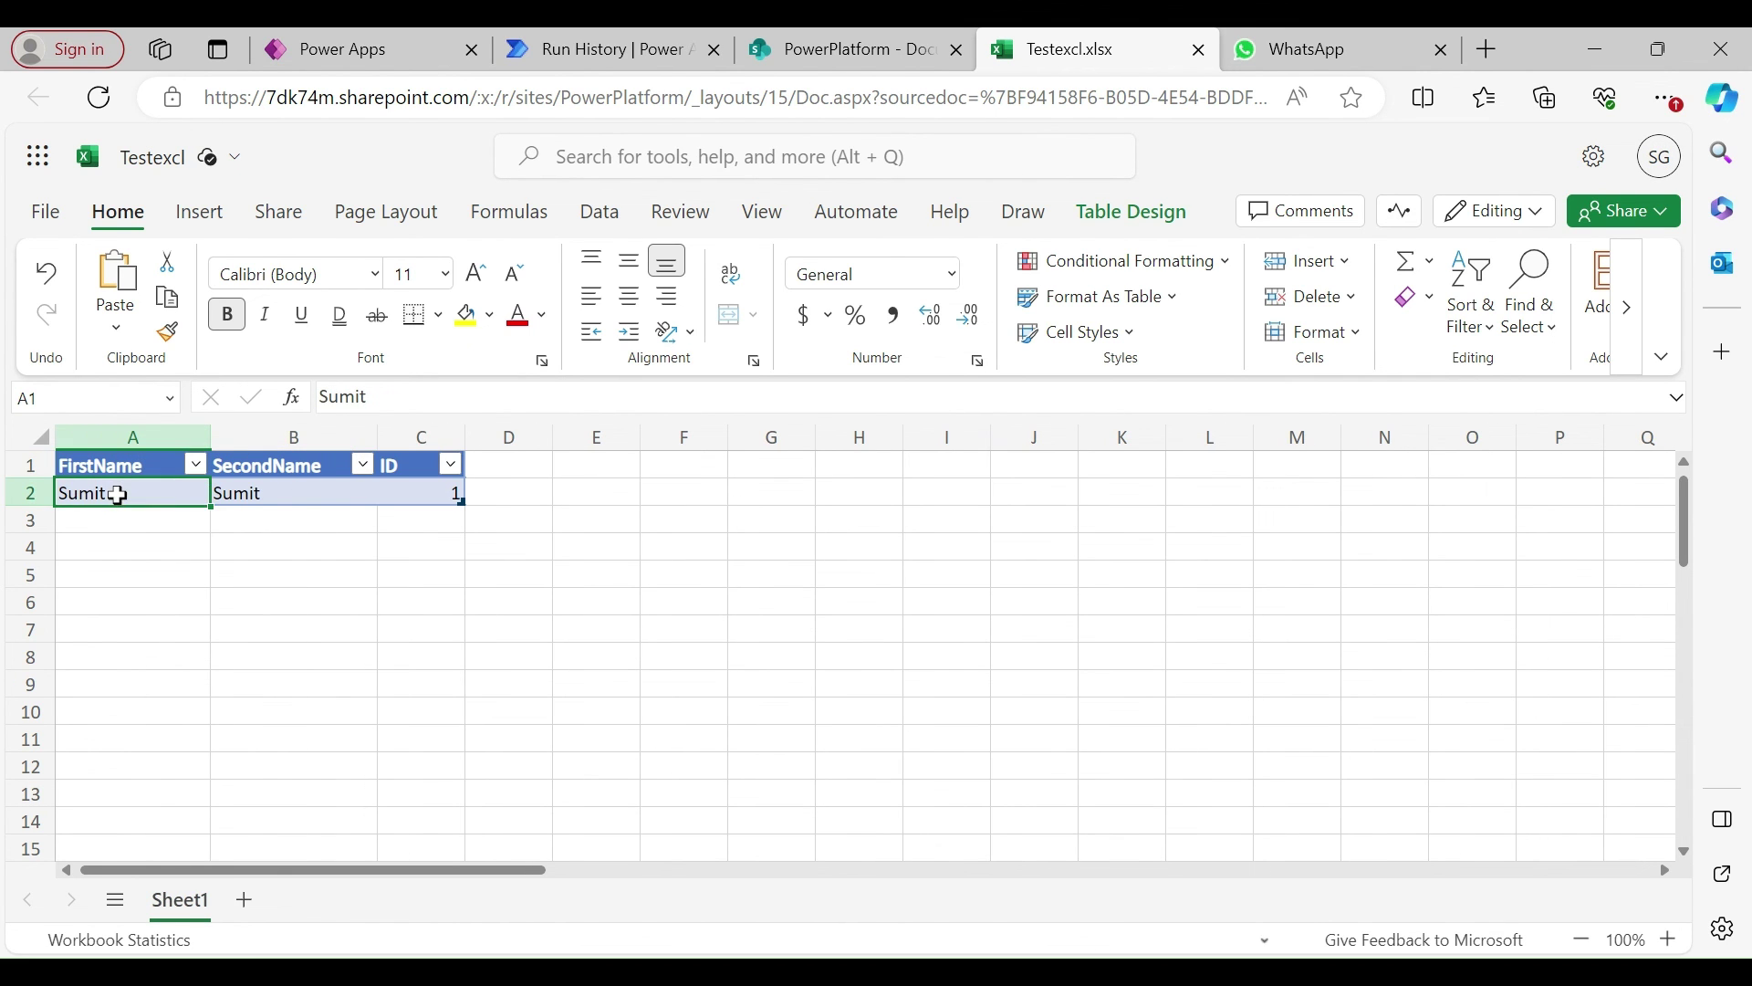
click(286, 496)
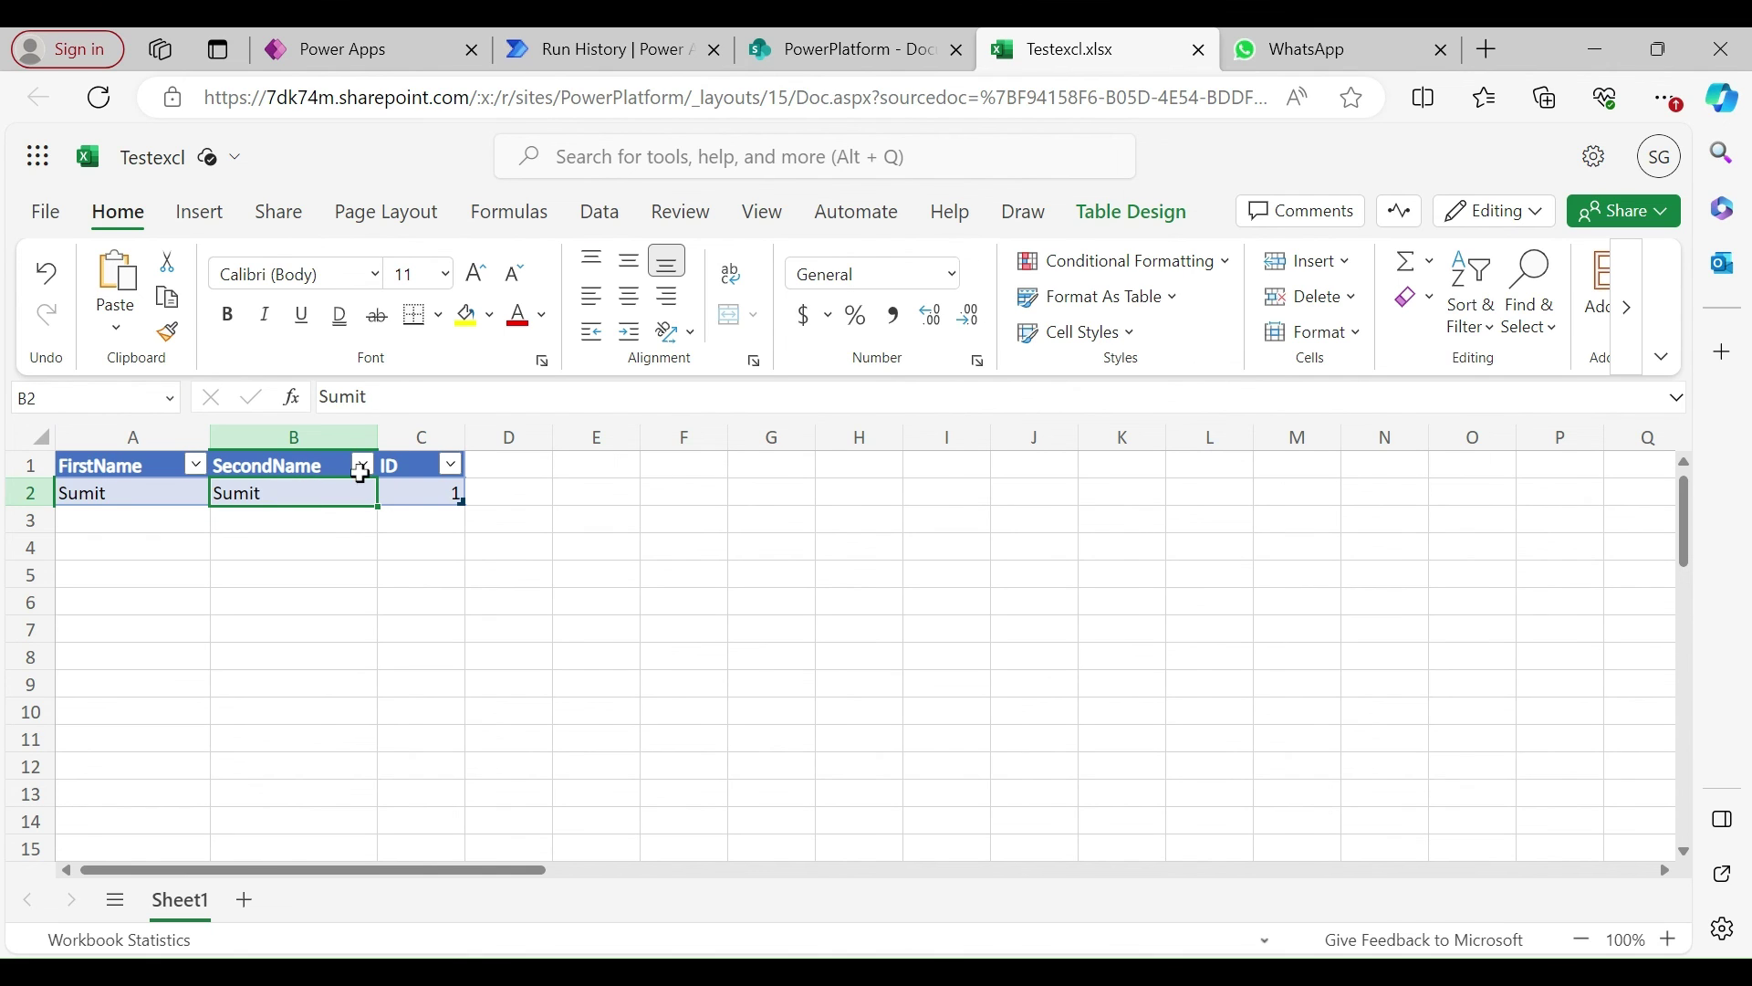
click(433, 503)
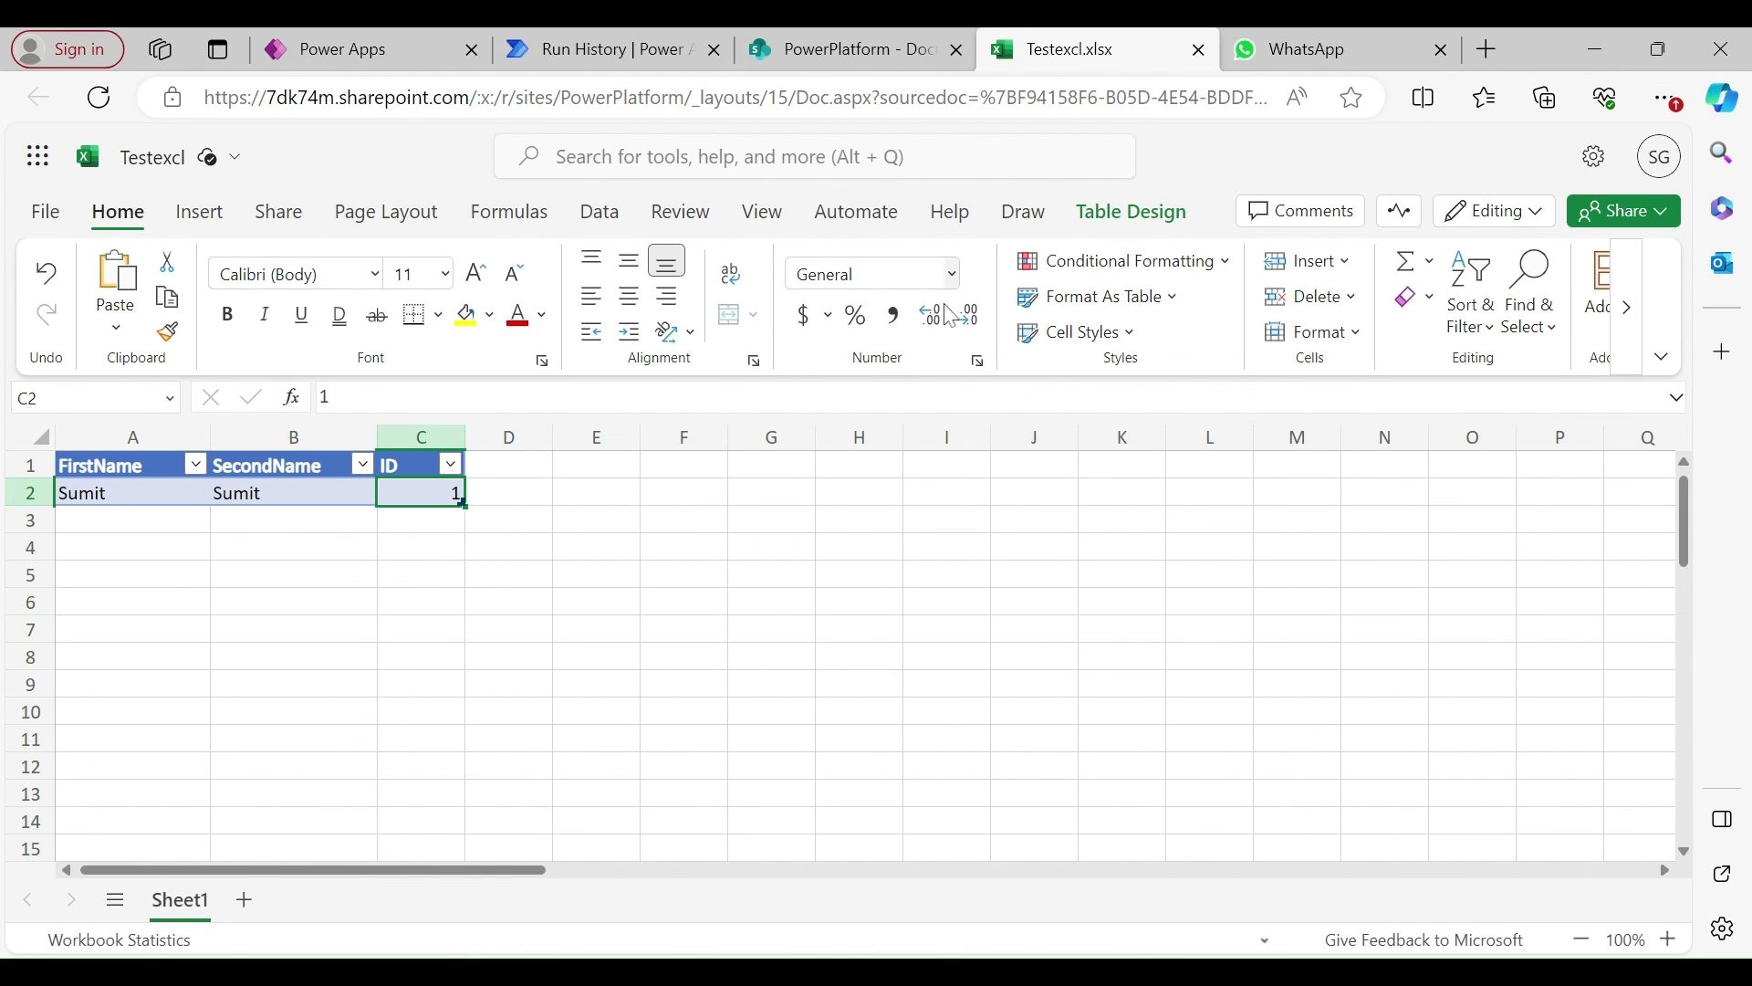
click(644, 37)
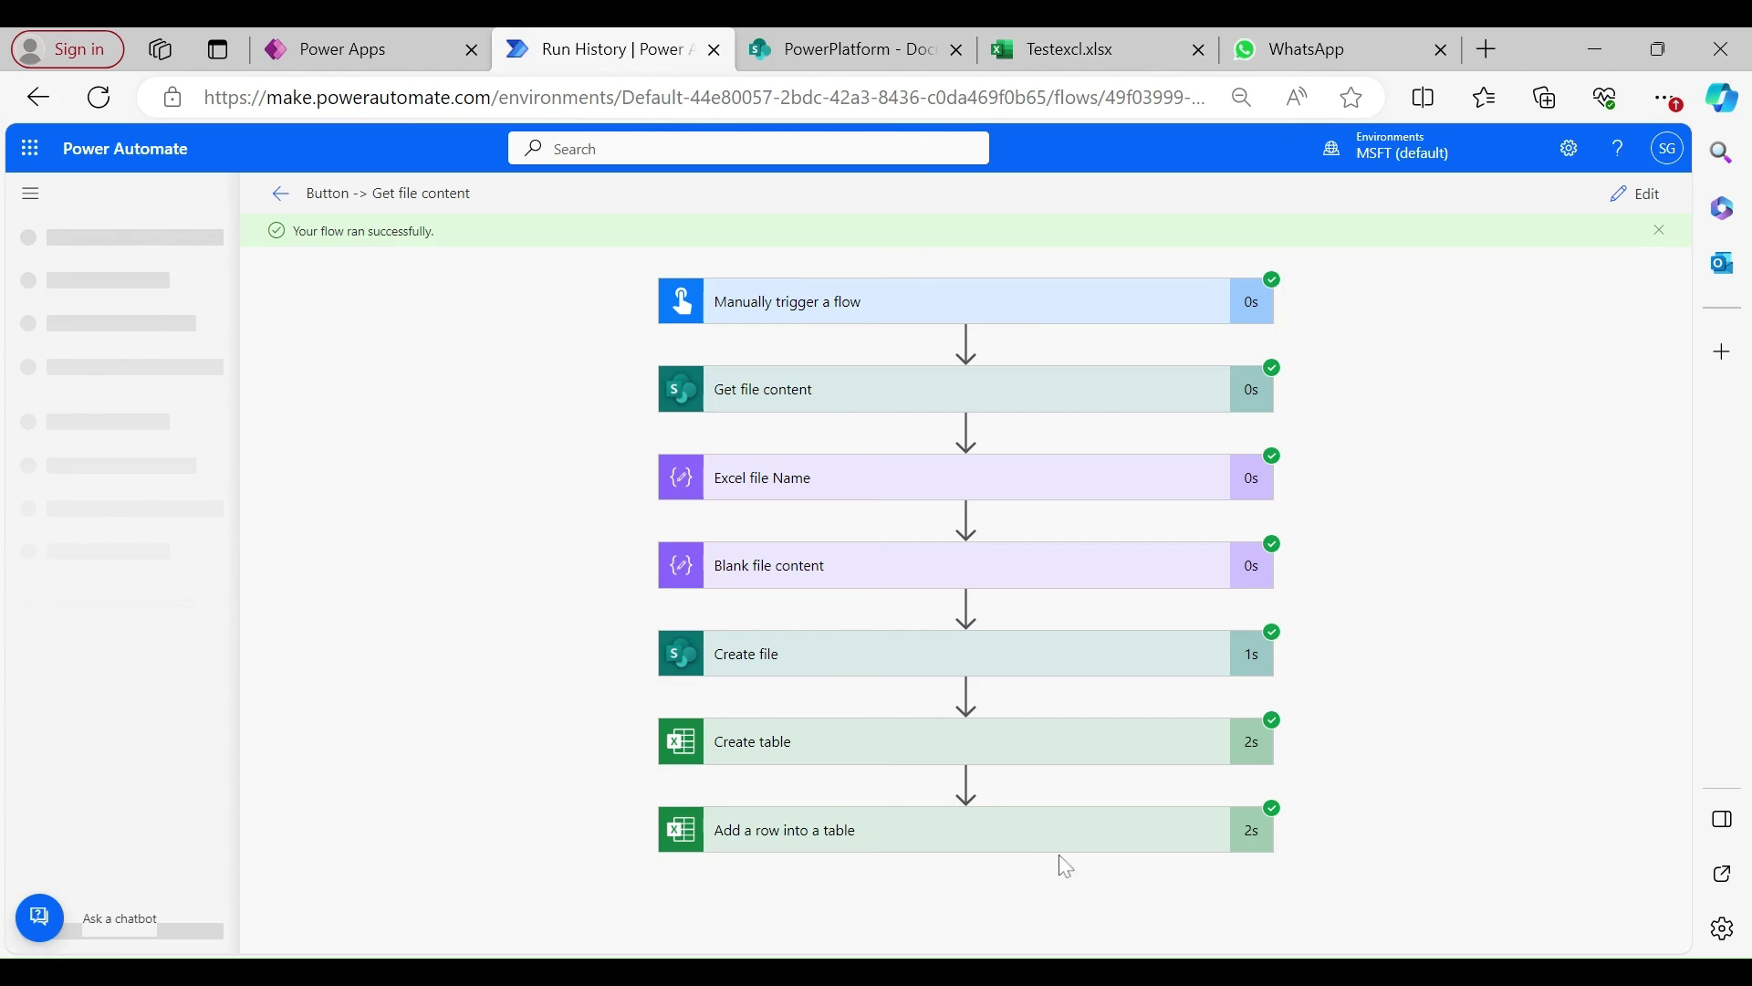